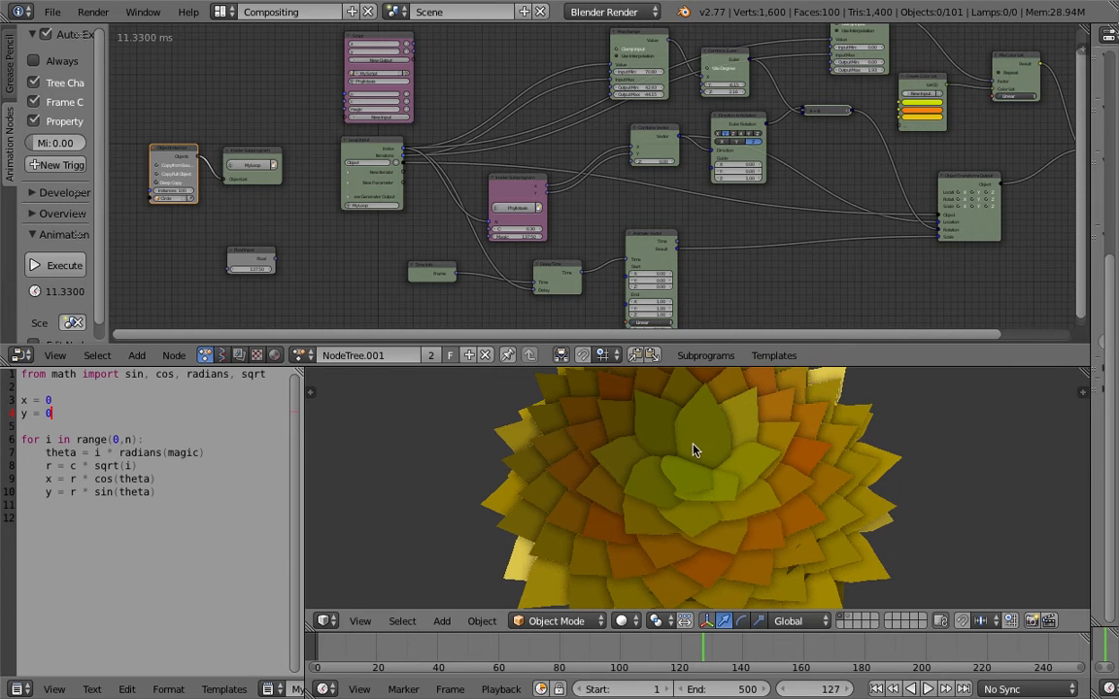
{"action": "middle_click_drag", "start_coordinate": [686, 435], "coordinate": [670, 416]}
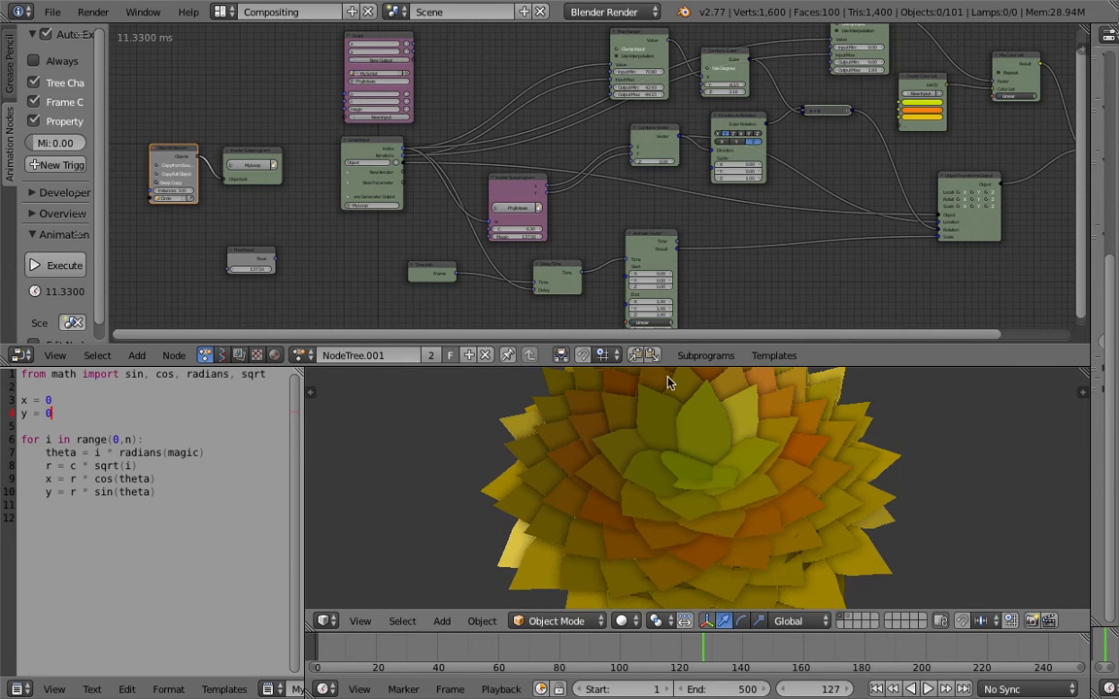
{"action": "middle_click_drag", "start_coordinate": [584, 264], "coordinate": [587, 246]}
{"action": "scroll", "coordinate": [557, 205], "scroll_direction": "up", "scroll_amount": 5}
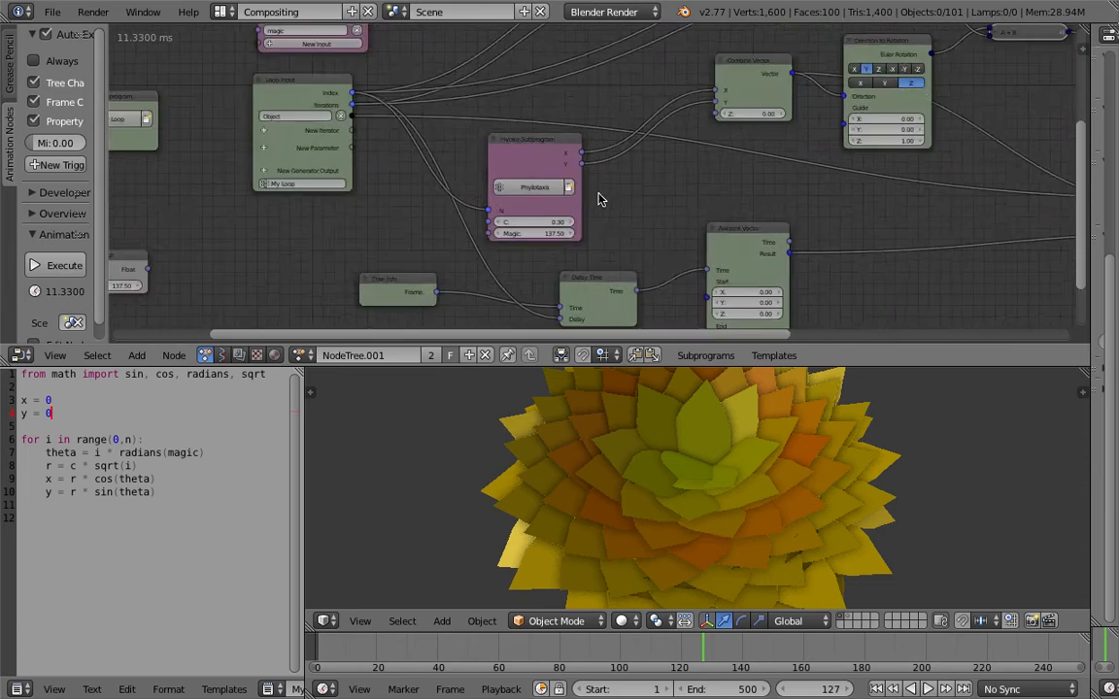
{"action": "scroll", "coordinate": [609, 226], "scroll_direction": "down", "scroll_amount": 3}
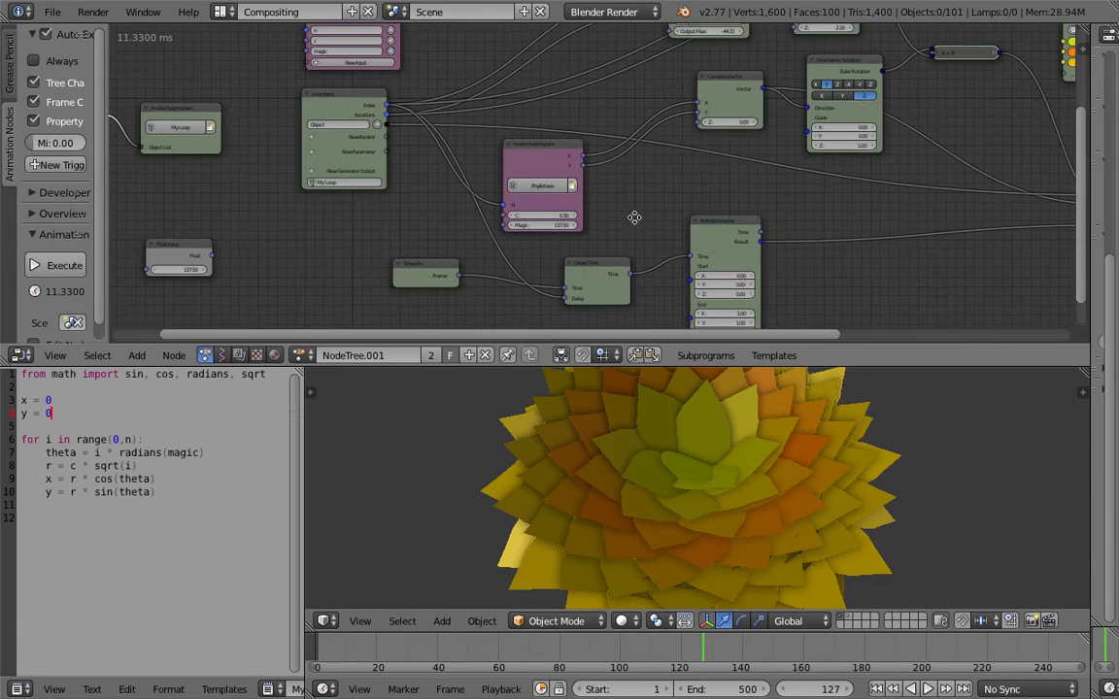
{"action": "scroll", "coordinate": [622, 222], "scroll_direction": "up", "scroll_amount": 1}
- Switch to the YouTube page in Safari and pause the AN Phyllotaxis (LIVENODING039) video
{"action": "key", "text": "ctrl+Left"}
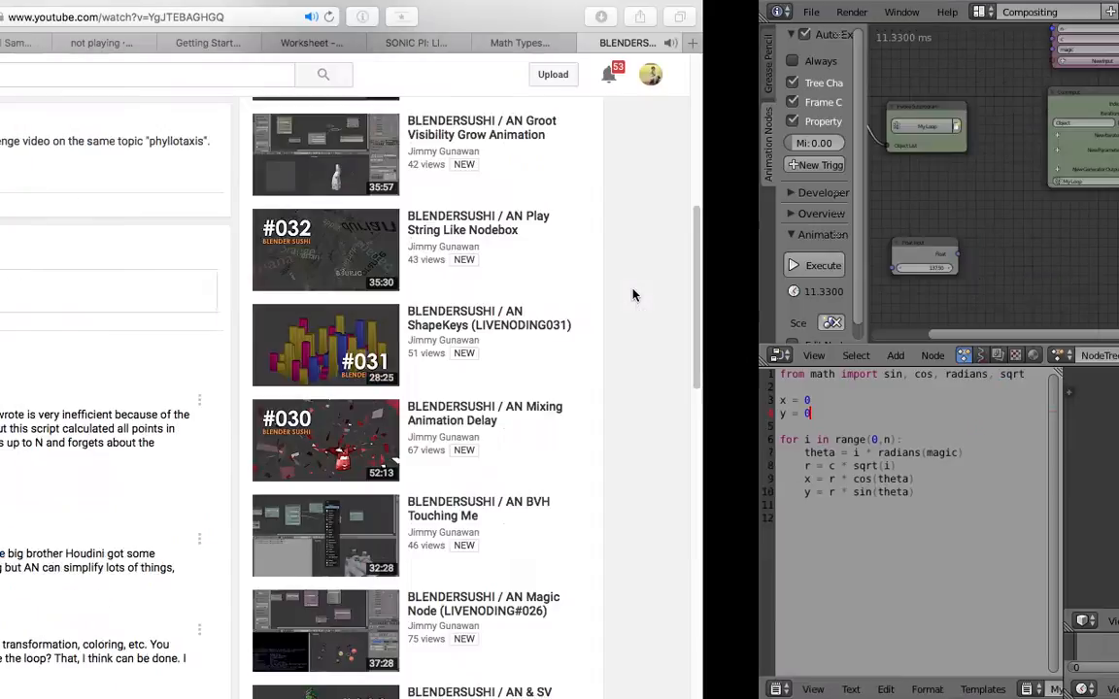
{"action": "scroll", "coordinate": [331, 340], "scroll_direction": "up", "scroll_amount": 10}
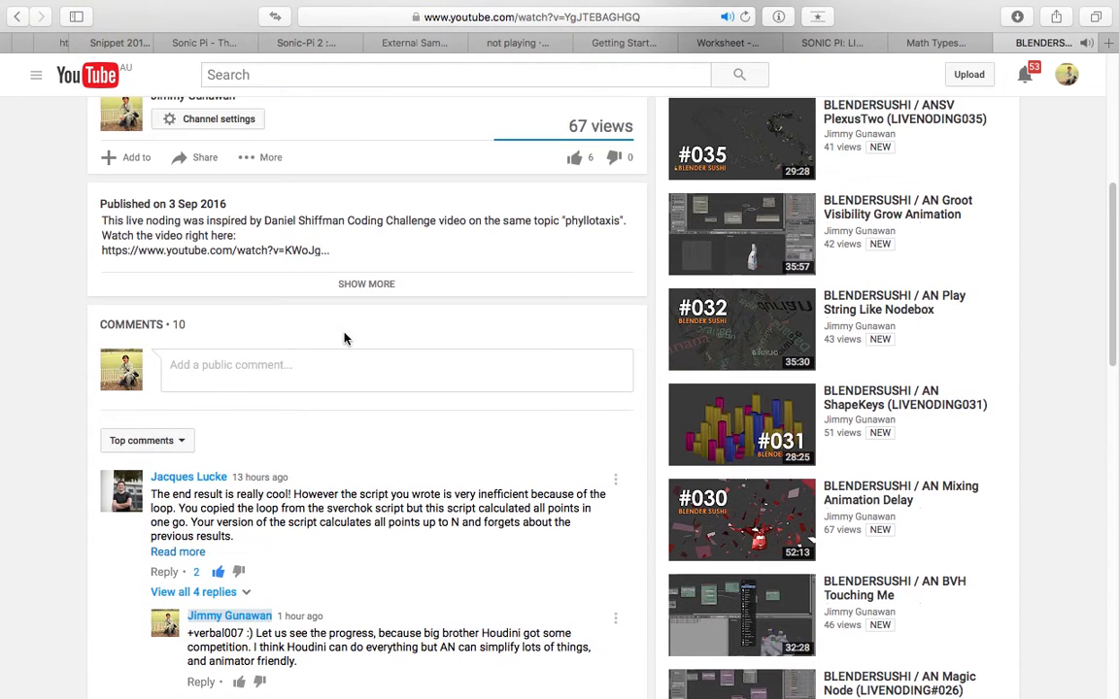
{"action": "scroll", "coordinate": [417, 420], "scroll_direction": "down", "scroll_amount": 2}
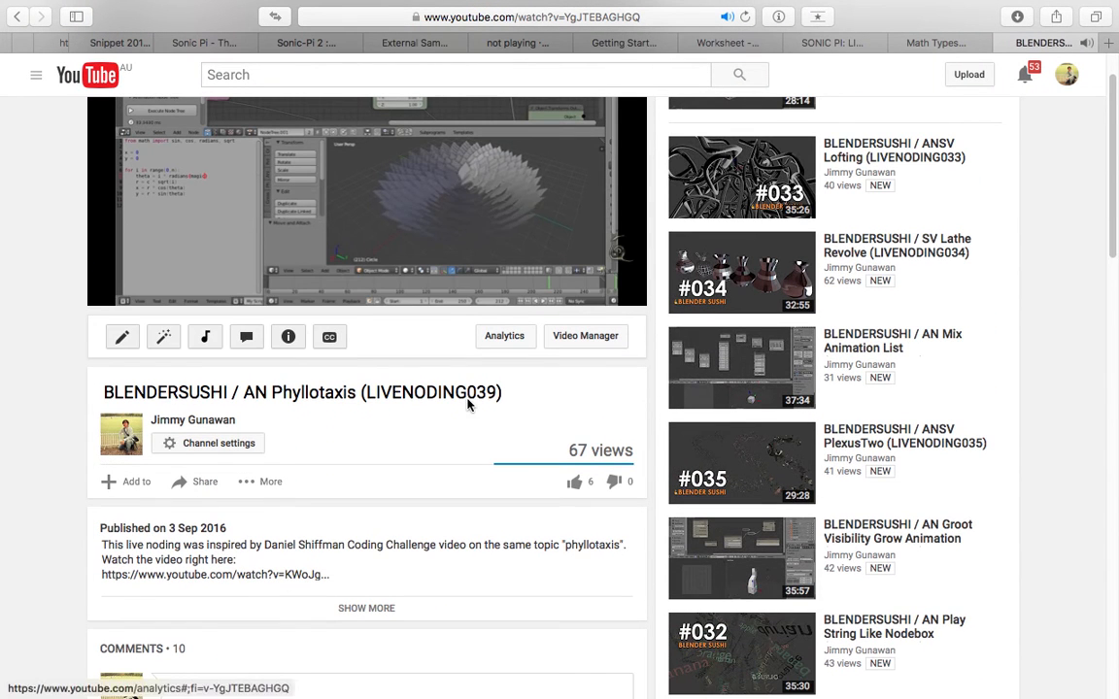
{"action": "mouse_move", "coordinate": [303, 268]}
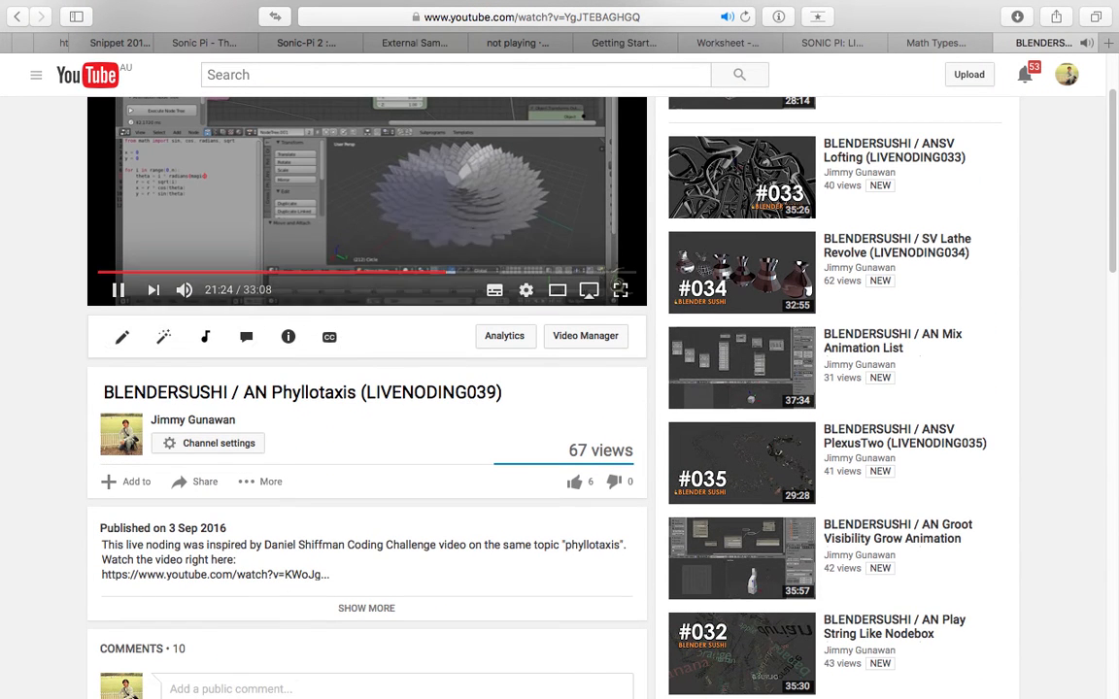
{"action": "left_click", "coordinate": [125, 291]}
- Read the full top comment about the script's efficiency, expanding its text and all its replies
{"action": "scroll", "coordinate": [245, 392], "scroll_direction": "down", "scroll_amount": 10}
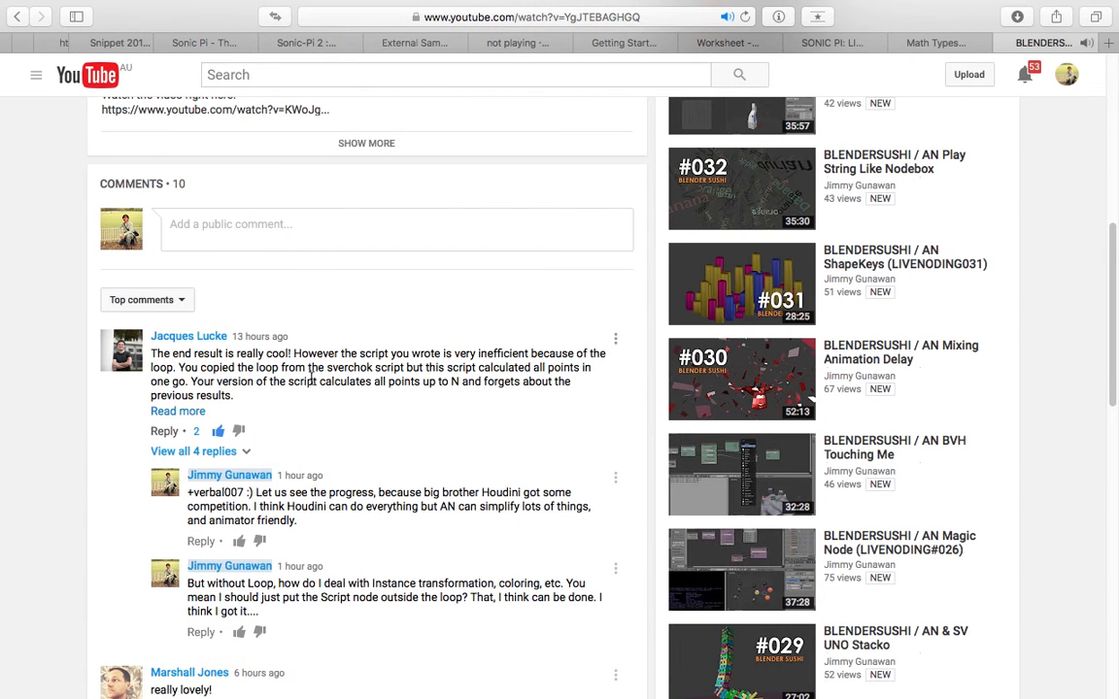
{"action": "left_click_drag", "start_coordinate": [359, 353], "coordinate": [512, 353]}
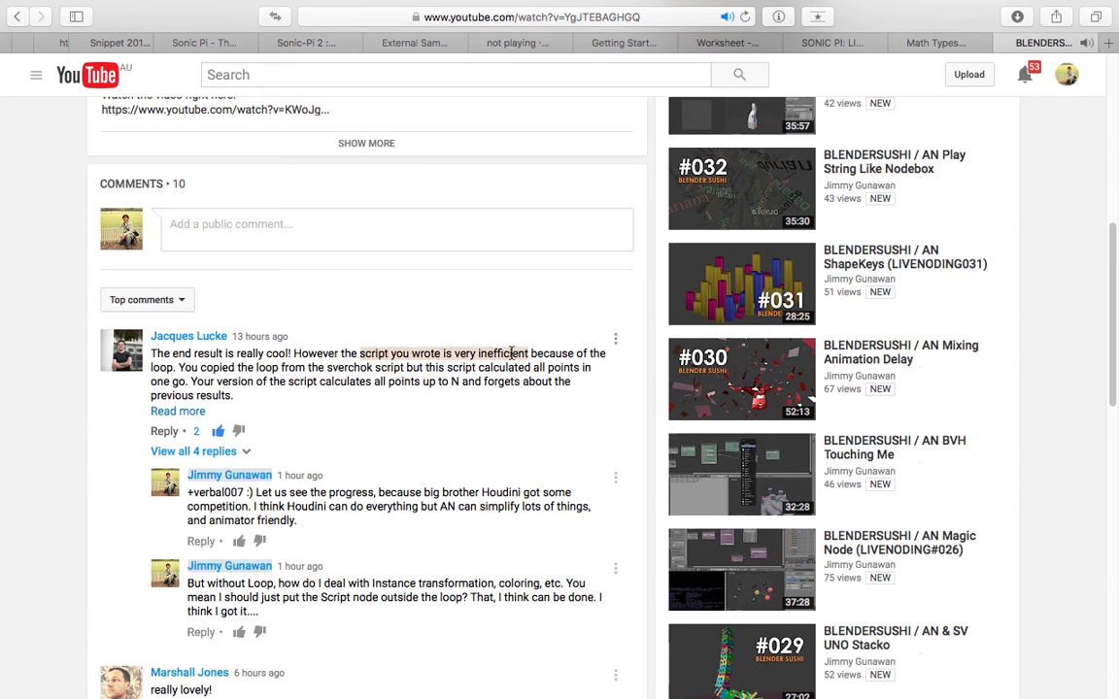
{"action": "left_click", "coordinate": [249, 368]}
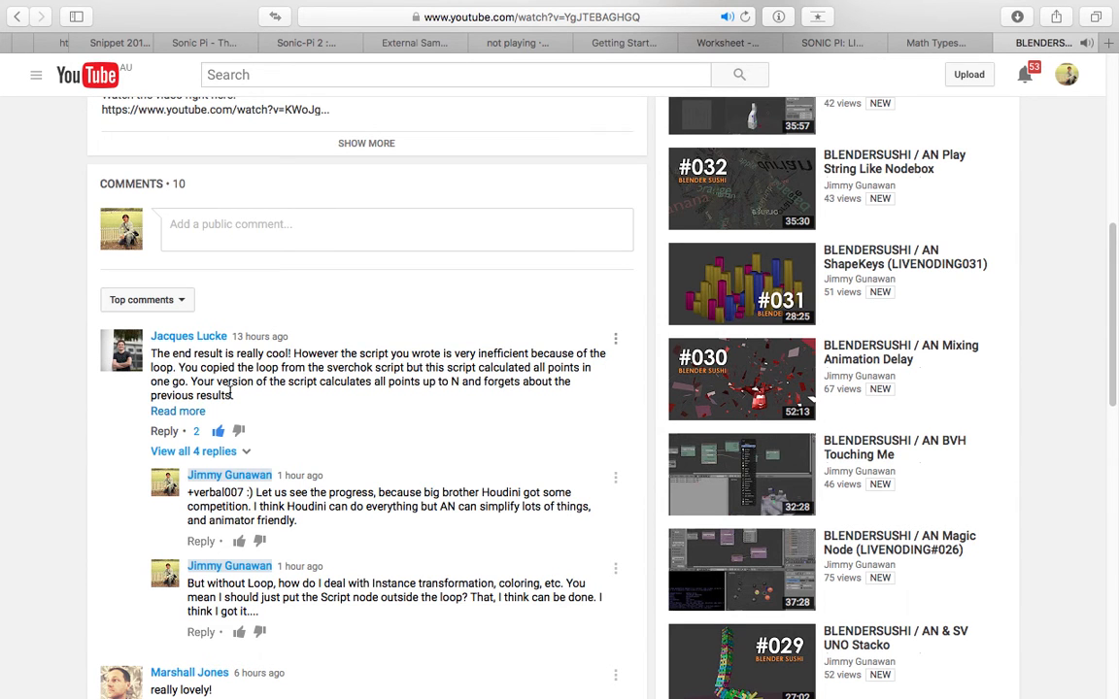
{"action": "scroll", "coordinate": [307, 404], "scroll_direction": "down", "scroll_amount": 1}
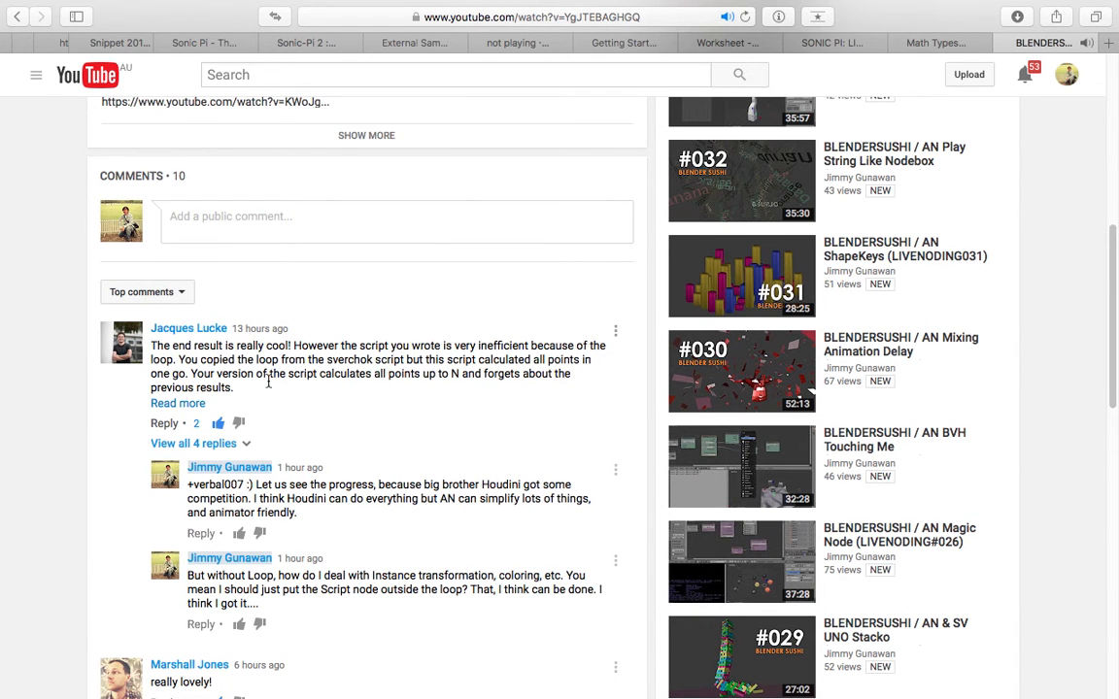
{"action": "left_click", "coordinate": [222, 448]}
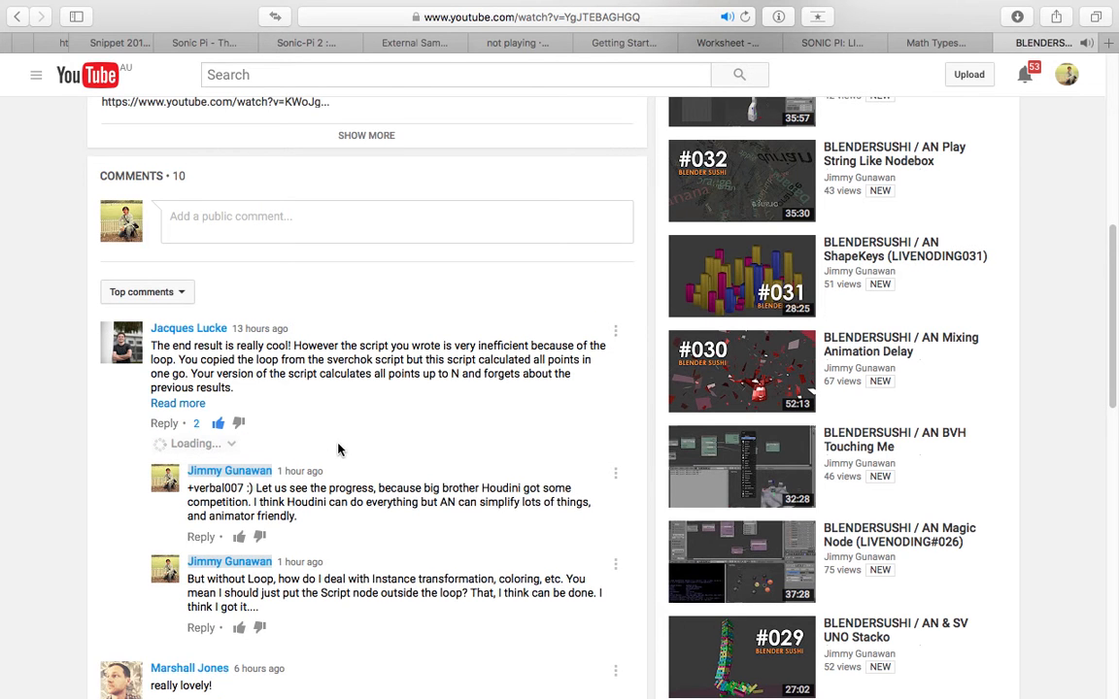
{"action": "scroll", "coordinate": [339, 449], "scroll_direction": "down", "scroll_amount": 1}
{"action": "scroll", "coordinate": [342, 439], "scroll_direction": "down", "scroll_amount": 1}
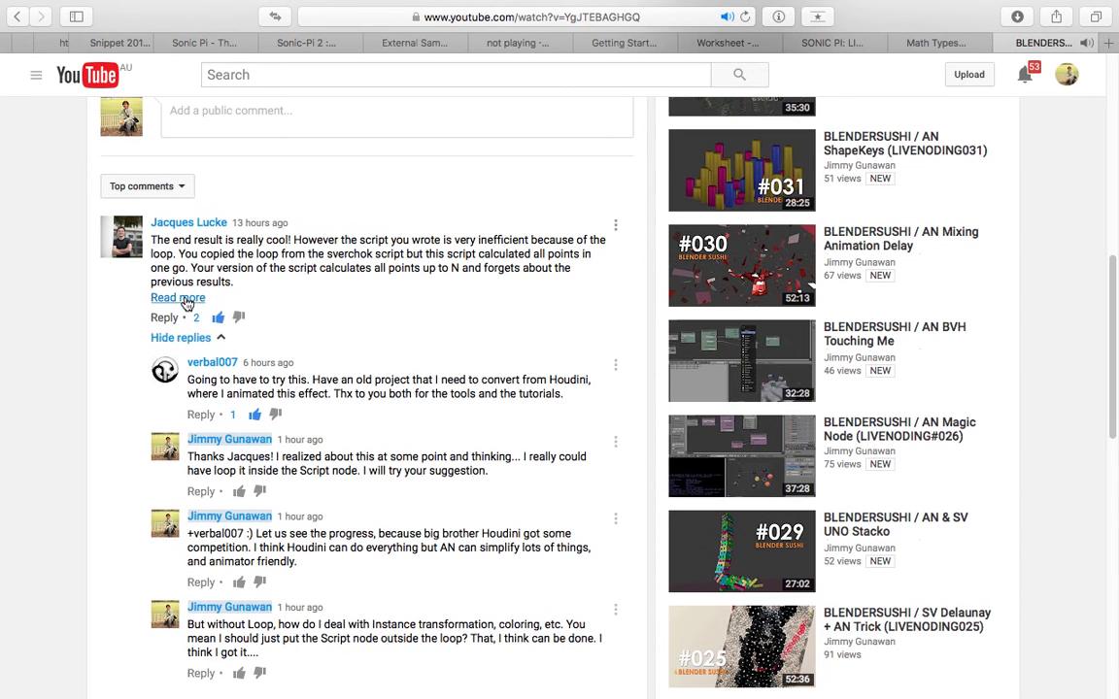
{"action": "left_click", "coordinate": [186, 301]}
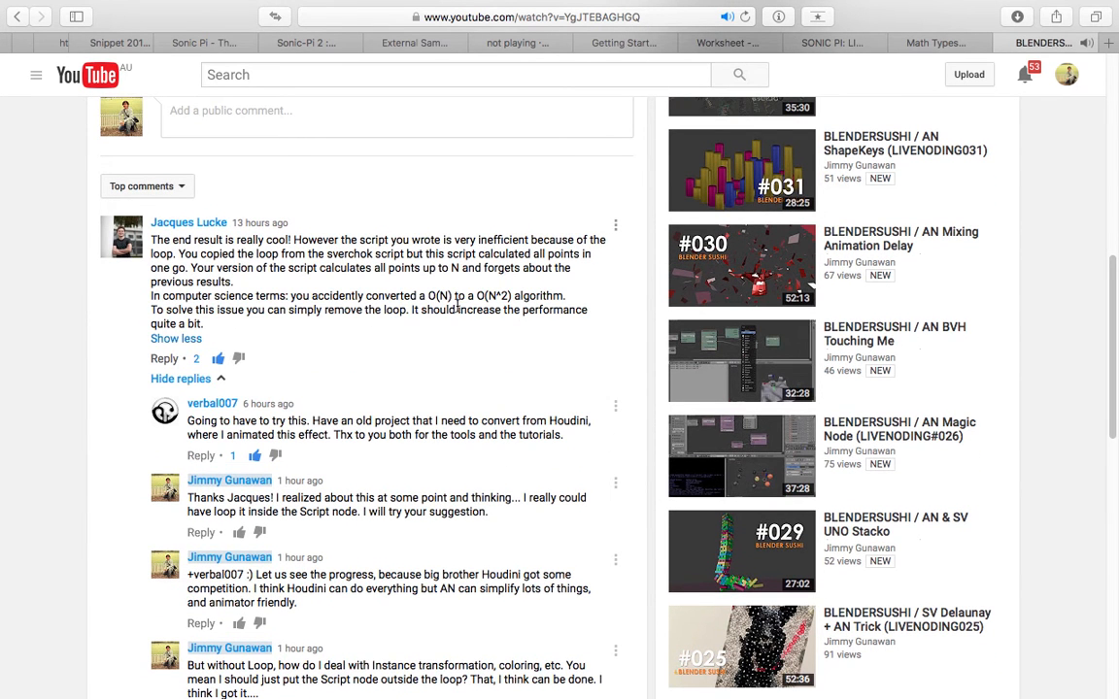
{"action": "scroll", "coordinate": [457, 306], "scroll_direction": "up", "scroll_amount": 1}
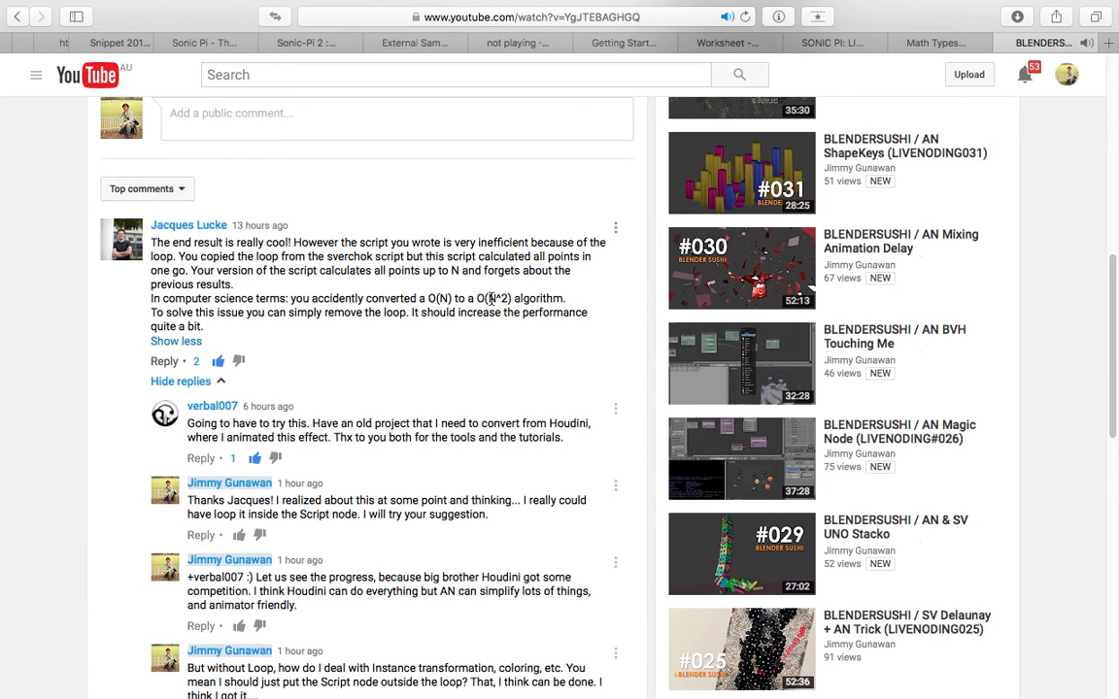
- Switch from the browser back to Blender with the phyllotaxis node tree
{"action": "key", "text": "ctrl+Right"}
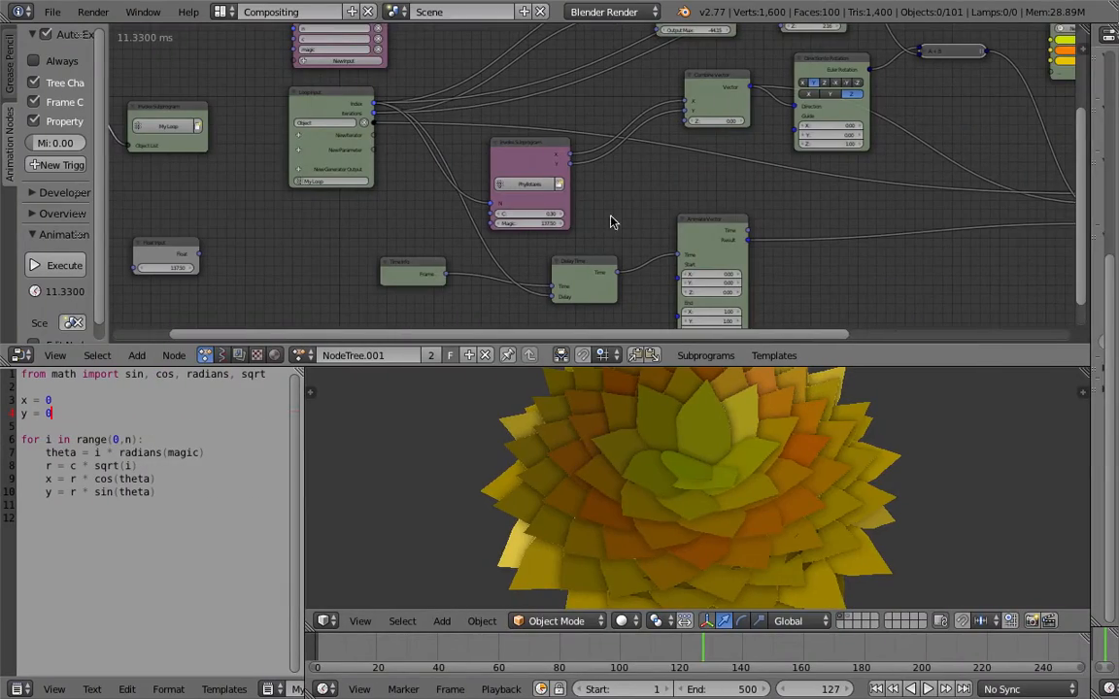
{"action": "key", "text": "ctrl+Left"}
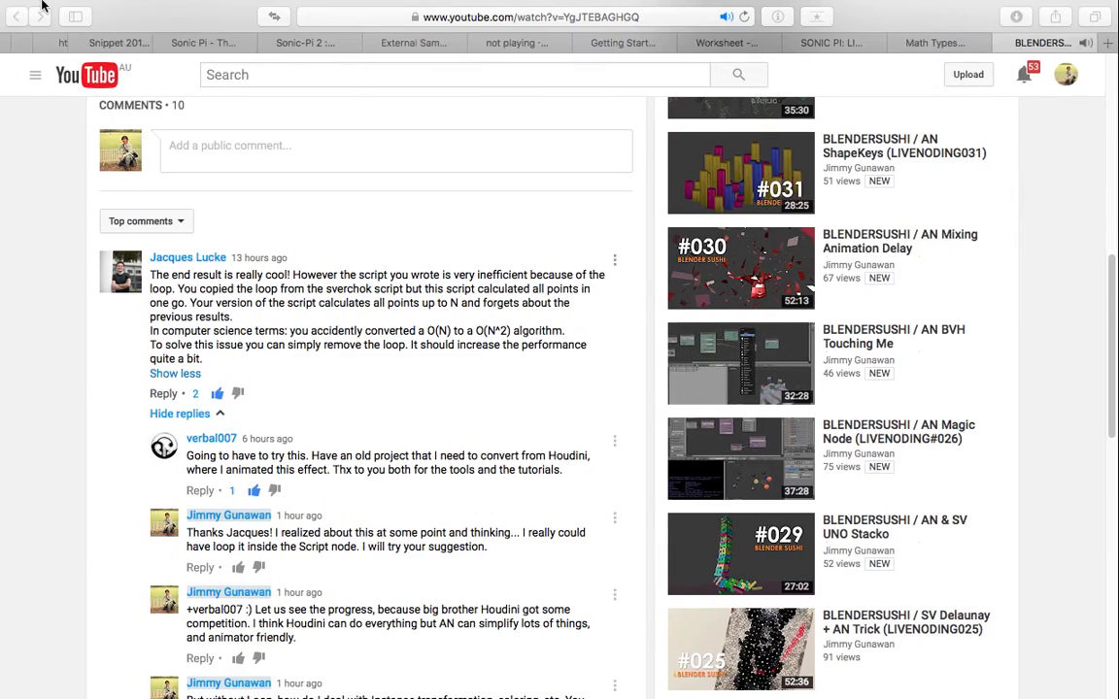
{"action": "left_click", "coordinate": [61, 9]}
{"action": "left_click", "coordinate": [71, 215]}
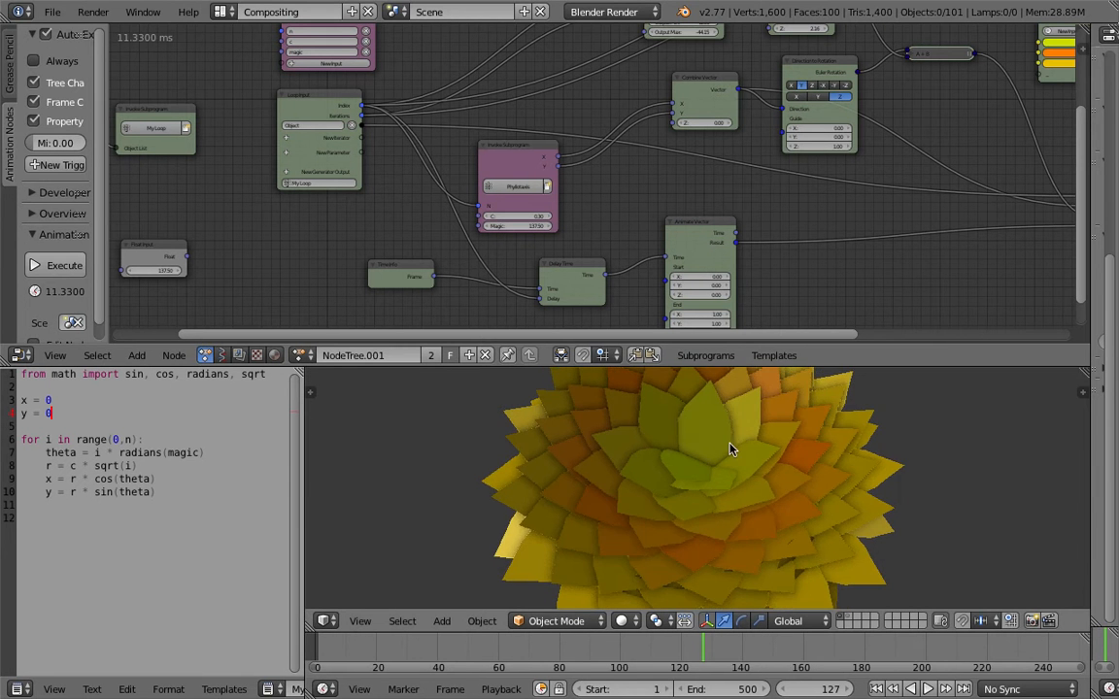
- Examine the phyllotaxis flower and how the Phyllotaxis subprogram node connects to Loop Input and Combine Vector
{"action": "mouse_move", "coordinate": [729, 449]}
{"action": "middle_mouse_down"}
{"action": "mouse_move", "coordinate": [712, 460]}
{"action": "mouse_move", "coordinate": [742, 430]}
{"action": "mouse_move", "coordinate": [759, 444]}
{"action": "mouse_move", "coordinate": [719, 438]}
{"action": "middle_mouse_up"}
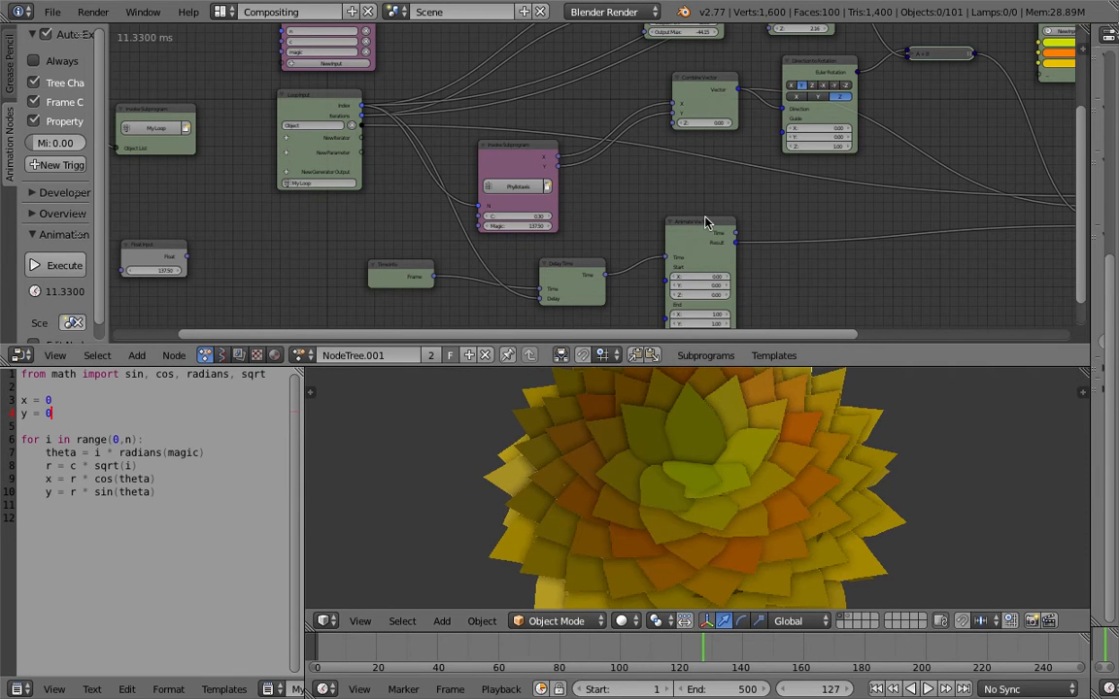
{"action": "scroll", "coordinate": [706, 223], "scroll_direction": "up", "scroll_amount": 4}
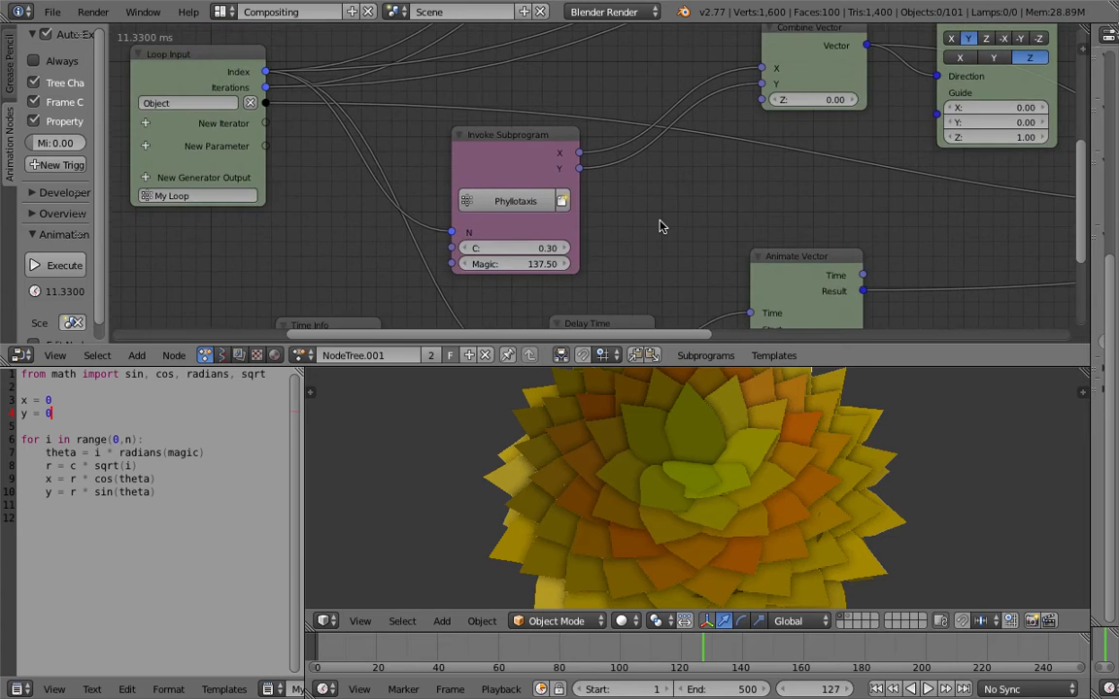
{"action": "scroll", "coordinate": [659, 226], "scroll_direction": "down", "scroll_amount": 2}
{"action": "middle_click_drag", "start_coordinate": [543, 182], "coordinate": [597, 212]}
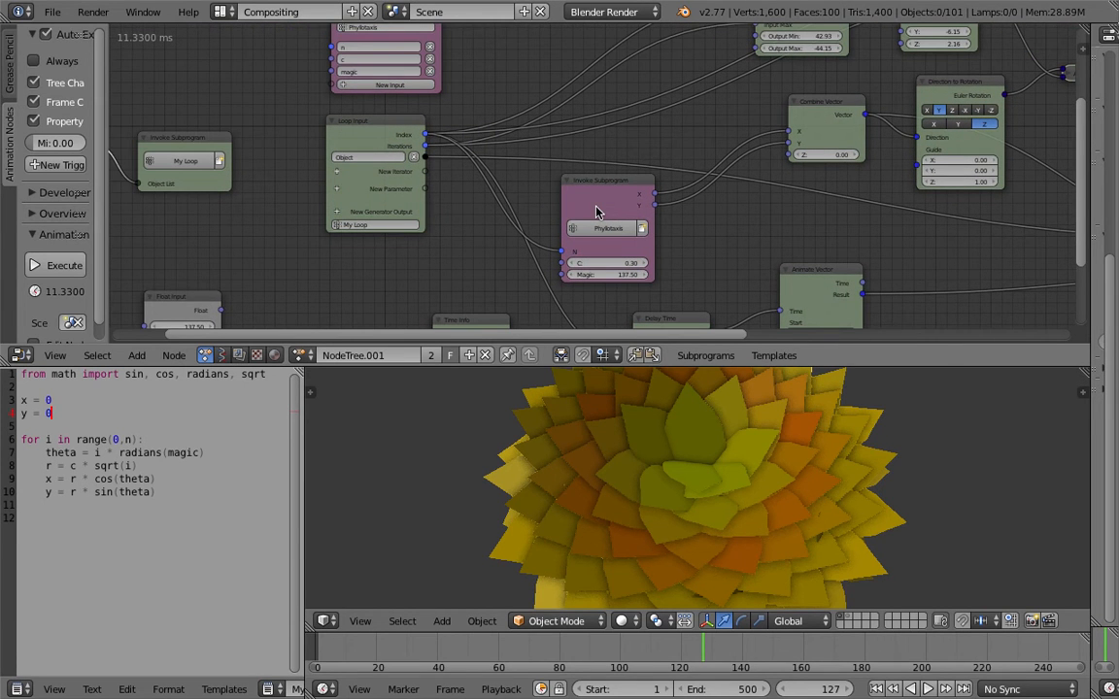
{"action": "middle_click_drag", "start_coordinate": [620, 148], "coordinate": [624, 147]}
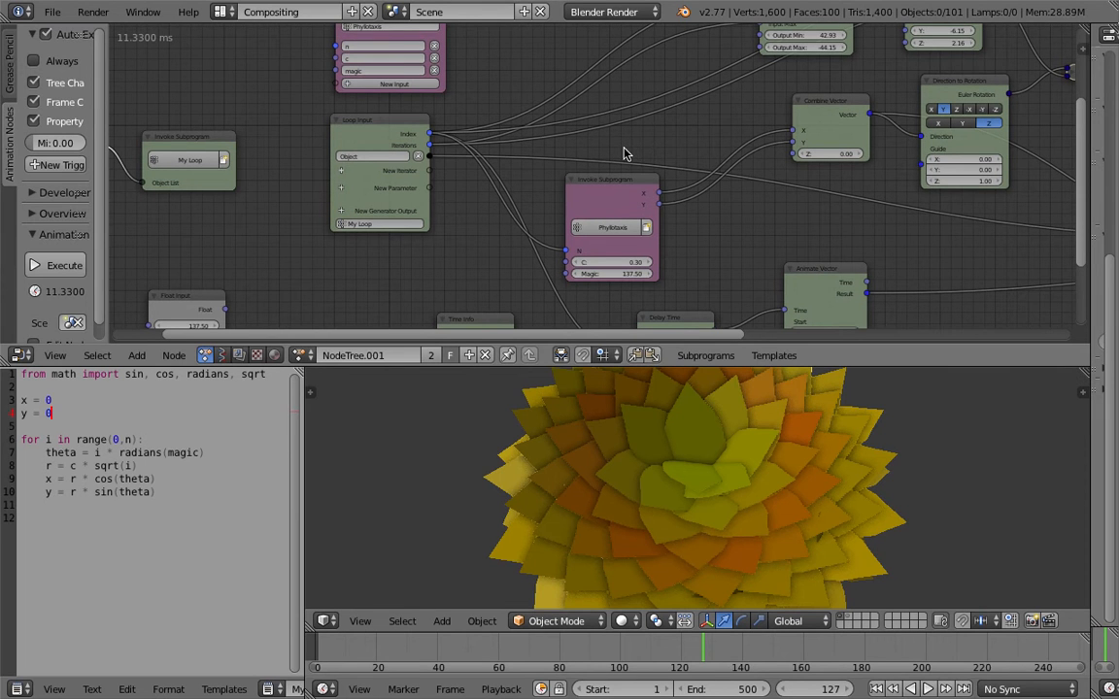
{"action": "scroll", "coordinate": [525, 220], "scroll_direction": "down", "scroll_amount": 2}
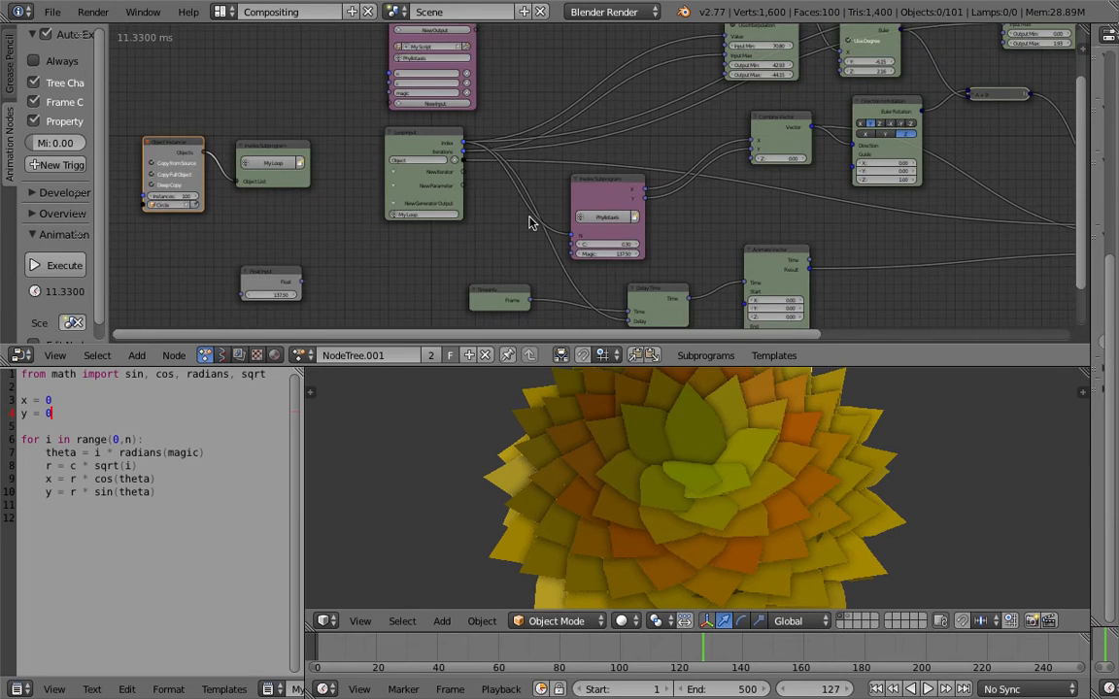
{"action": "middle_click_drag", "start_coordinate": [533, 194], "coordinate": [603, 181]}
{"action": "scroll", "coordinate": [553, 192], "scroll_direction": "up", "scroll_amount": 1}
- Detach the Phyllotaxis subprogram node from its links and place it beneath Object Instancer, shifting the Float Input node aside
{"action": "left_click", "coordinate": [638, 169]}
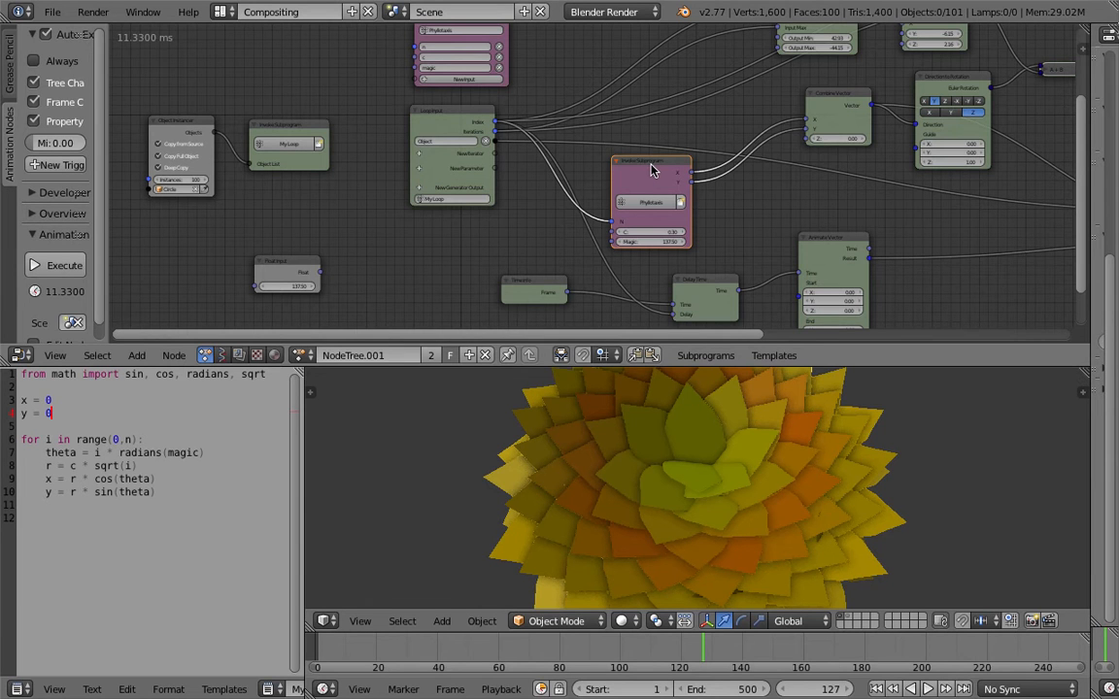
{"action": "scroll", "coordinate": [655, 170], "scroll_direction": "up", "scroll_amount": 1}
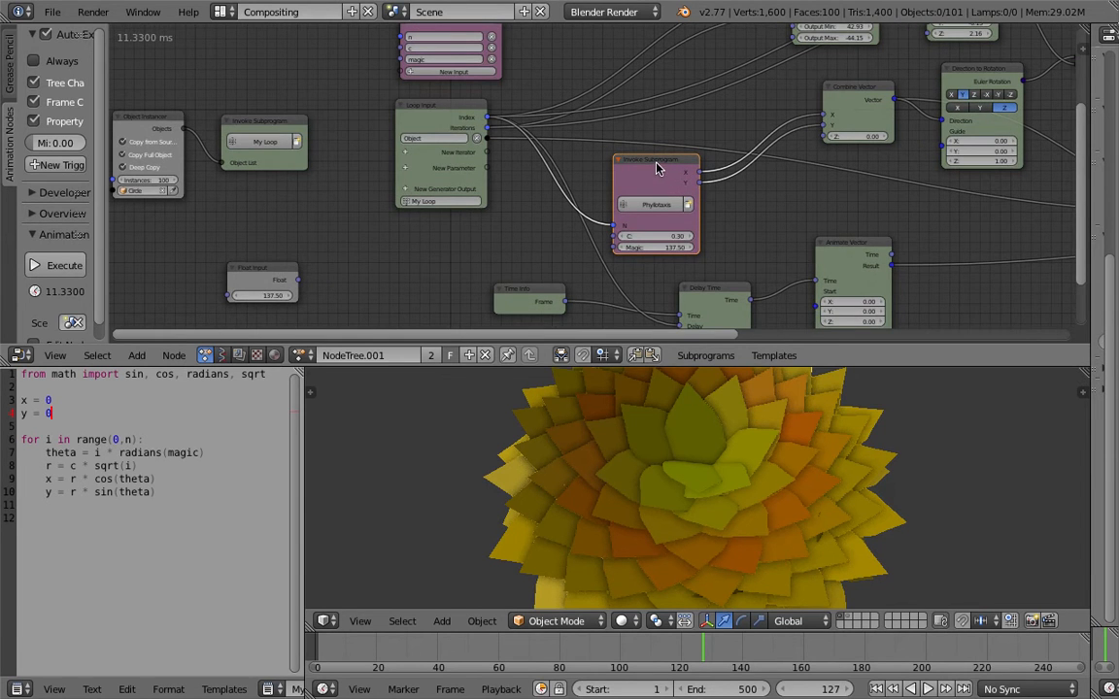
{"action": "left_click_drag", "start_coordinate": [655, 168], "coordinate": [151, 229], "text": "alt"}
{"action": "left_click_drag", "start_coordinate": [262, 268], "coordinate": [284, 270]}
{"action": "middle_click_drag", "start_coordinate": [355, 223], "coordinate": [401, 218]}
{"action": "scroll", "coordinate": [375, 213], "scroll_direction": "down", "scroll_amount": 2}
{"action": "scroll", "coordinate": [375, 218], "scroll_direction": "up", "scroll_amount": 1}
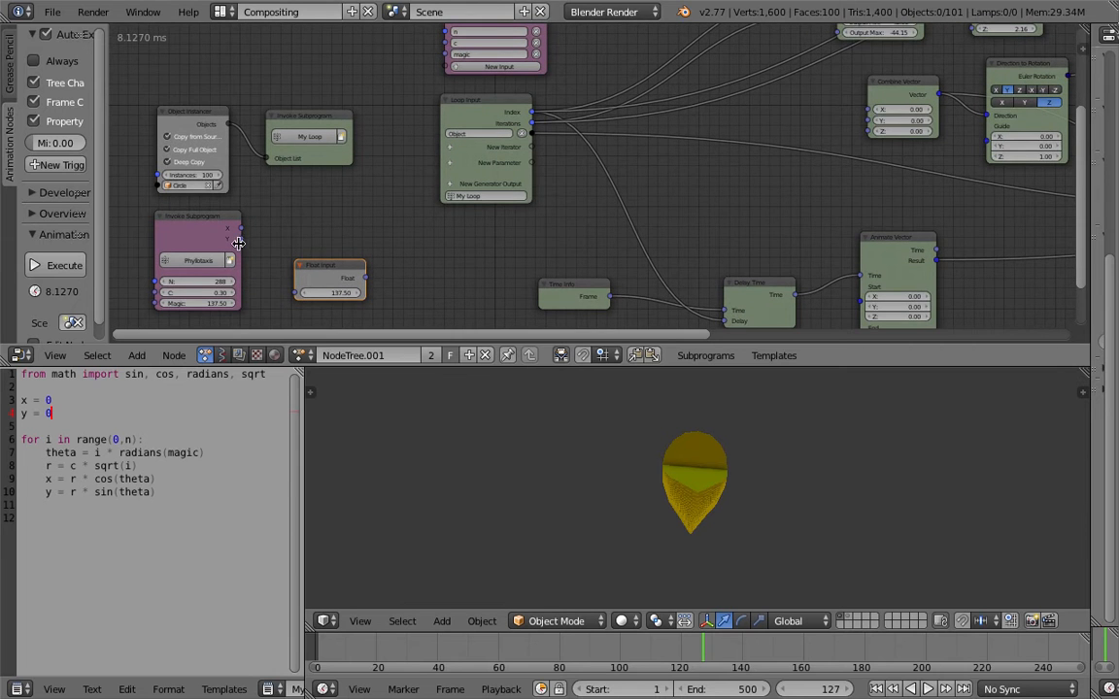
- Examine the detached Phyllotaxis node, the remaining loop nodes and the resulting petals in the 3D view
{"action": "middle_click_drag", "start_coordinate": [210, 209], "coordinate": [291, 176]}
{"action": "scroll", "coordinate": [212, 202], "scroll_direction": "up", "scroll_amount": 3}
{"action": "middle_click_drag", "start_coordinate": [248, 229], "coordinate": [290, 223]}
{"action": "scroll", "coordinate": [330, 203], "scroll_direction": "down", "scroll_amount": 2}
{"action": "middle_click_drag", "start_coordinate": [390, 194], "coordinate": [372, 203]}
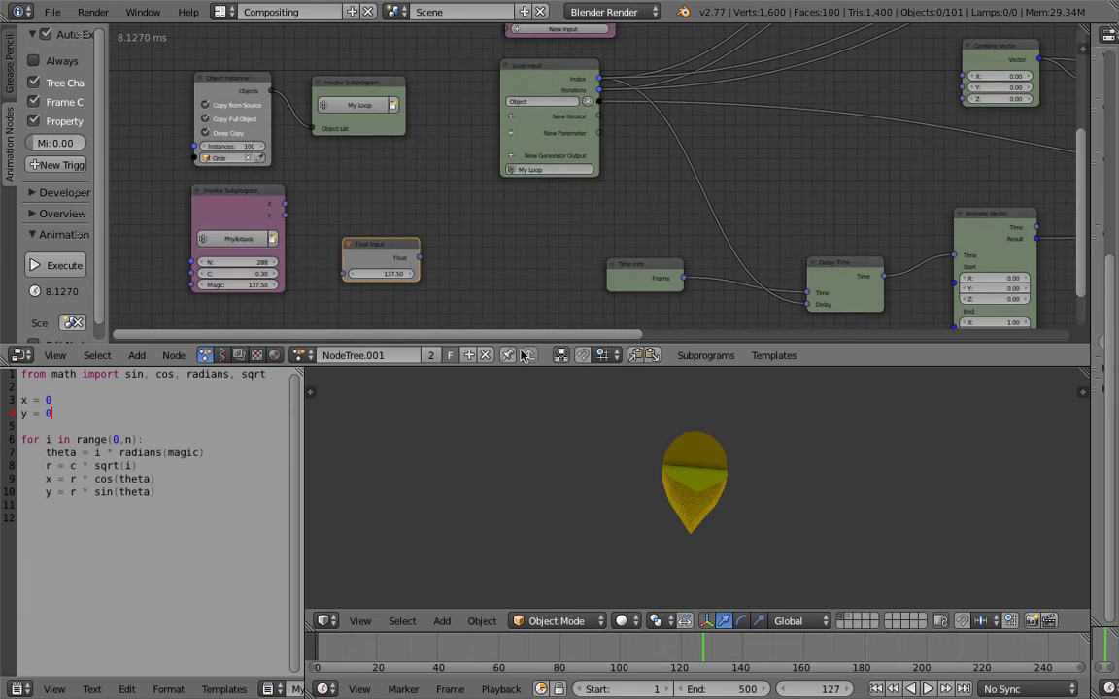
{"action": "middle_click_drag", "start_coordinate": [725, 269], "coordinate": [702, 270]}
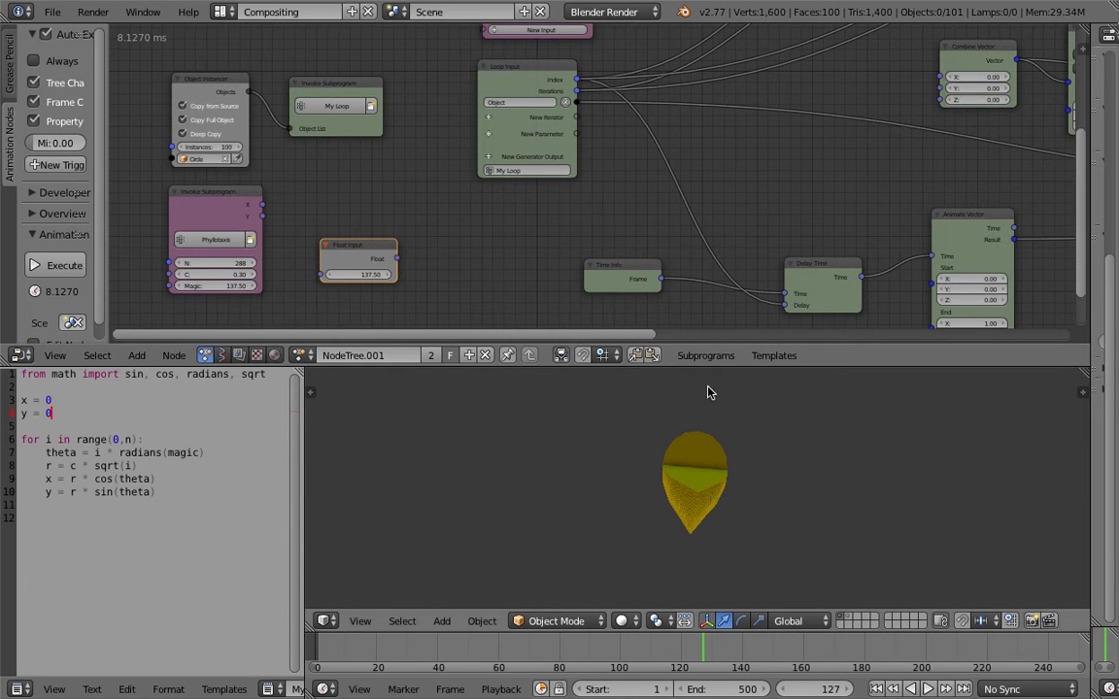
{"action": "middle_click_drag", "start_coordinate": [691, 459], "coordinate": [652, 450]}
{"action": "scroll", "coordinate": [565, 224], "scroll_direction": "down", "scroll_amount": 1}
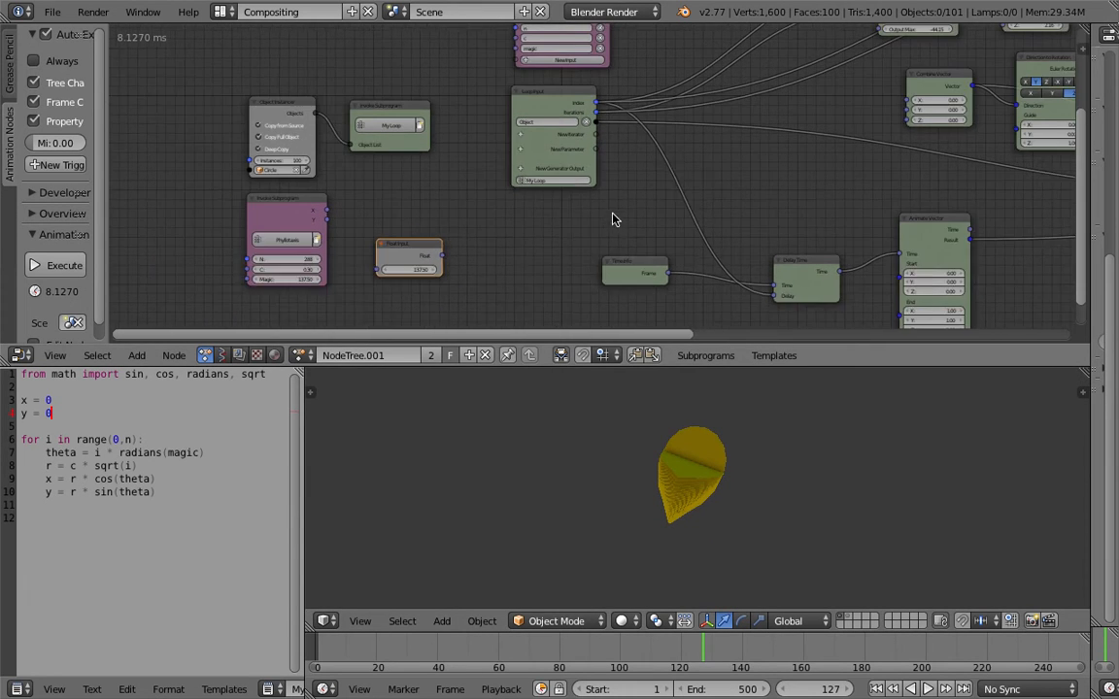
{"action": "middle_click_drag", "start_coordinate": [614, 218], "coordinate": [587, 234]}
{"action": "middle_click_drag", "start_coordinate": [684, 213], "coordinate": [546, 219]}
{"action": "middle_click_drag", "start_coordinate": [487, 193], "coordinate": [463, 217]}
{"action": "scroll", "coordinate": [464, 217], "scroll_direction": "up", "scroll_amount": 2}
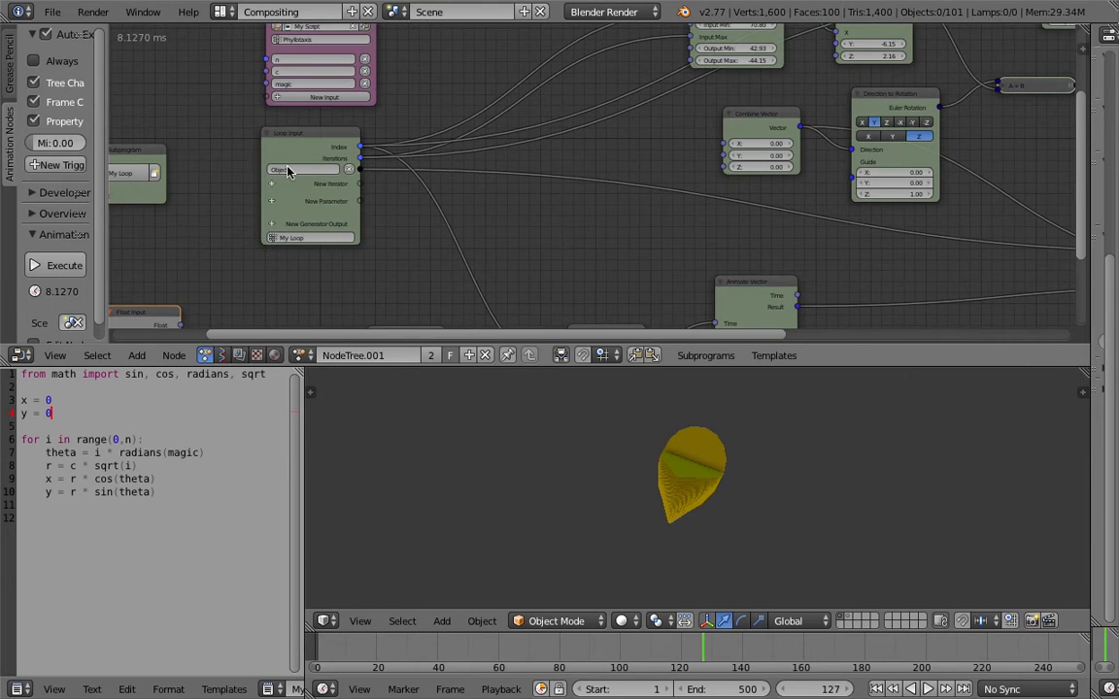
{"action": "scroll", "coordinate": [362, 170], "scroll_direction": "down", "scroll_amount": 1}
{"action": "middle_click_drag", "start_coordinate": [417, 170], "coordinate": [735, 151]}
{"action": "scroll", "coordinate": [729, 154], "scroll_direction": "down", "scroll_amount": 1}
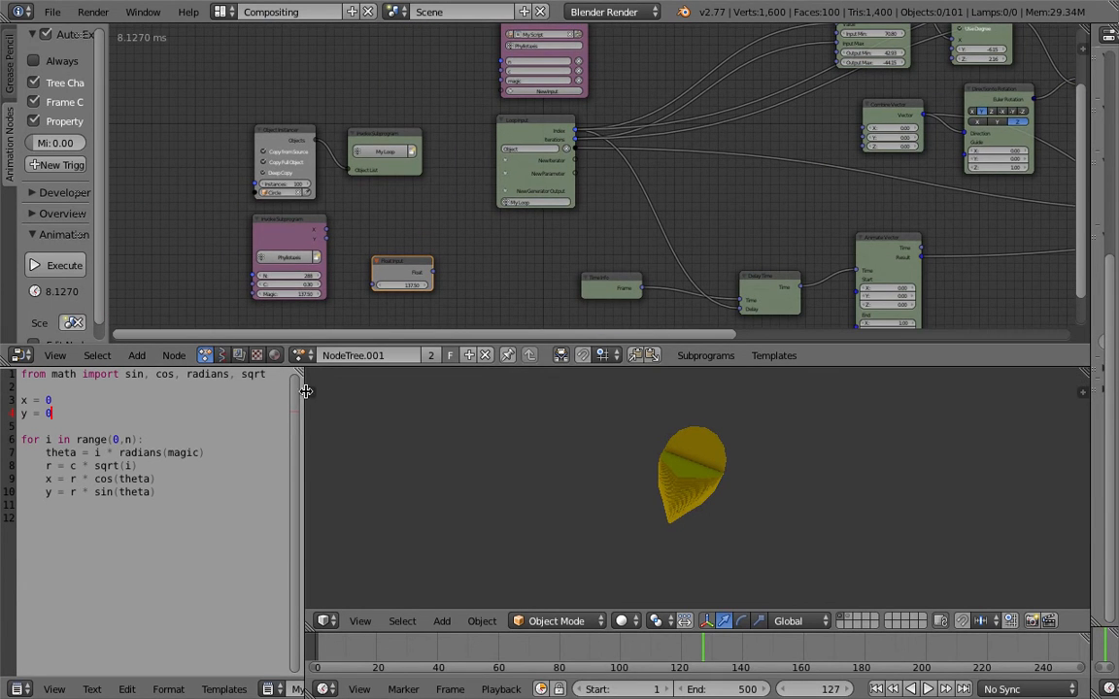
- Widen the script editor and add the line "z = 0" below "y = 0" in the script
{"action": "left_click_drag", "start_coordinate": [306, 394], "coordinate": [187, 394]}
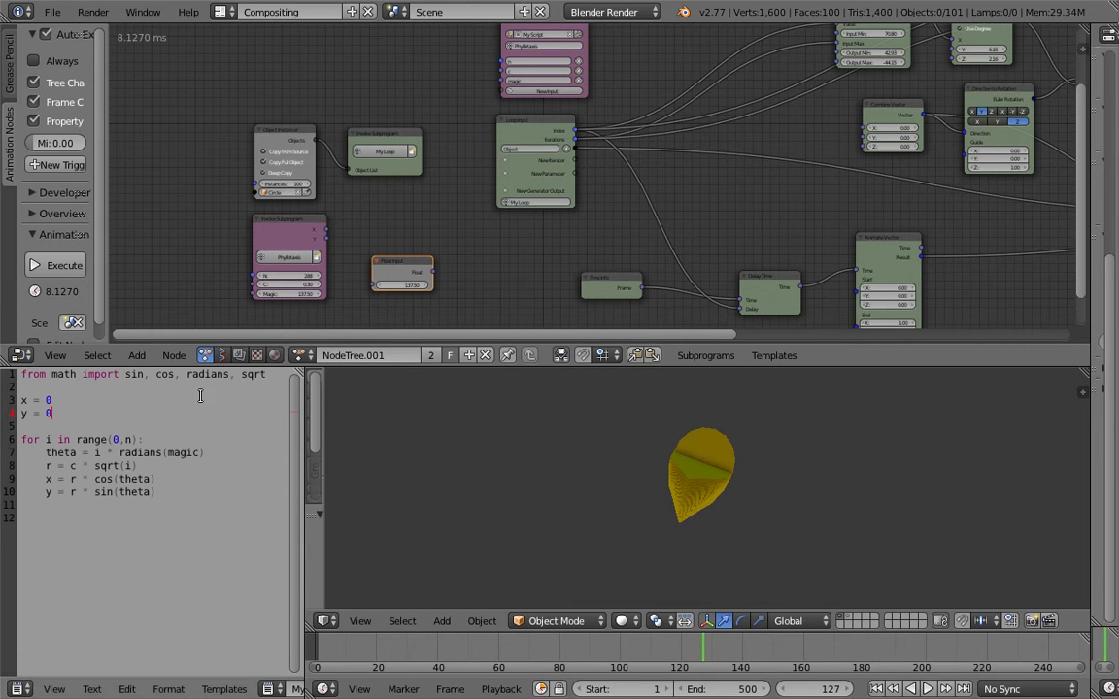
{"action": "left_click_drag", "start_coordinate": [324, 417], "coordinate": [389, 420]}
{"action": "left_click", "coordinate": [235, 405]}
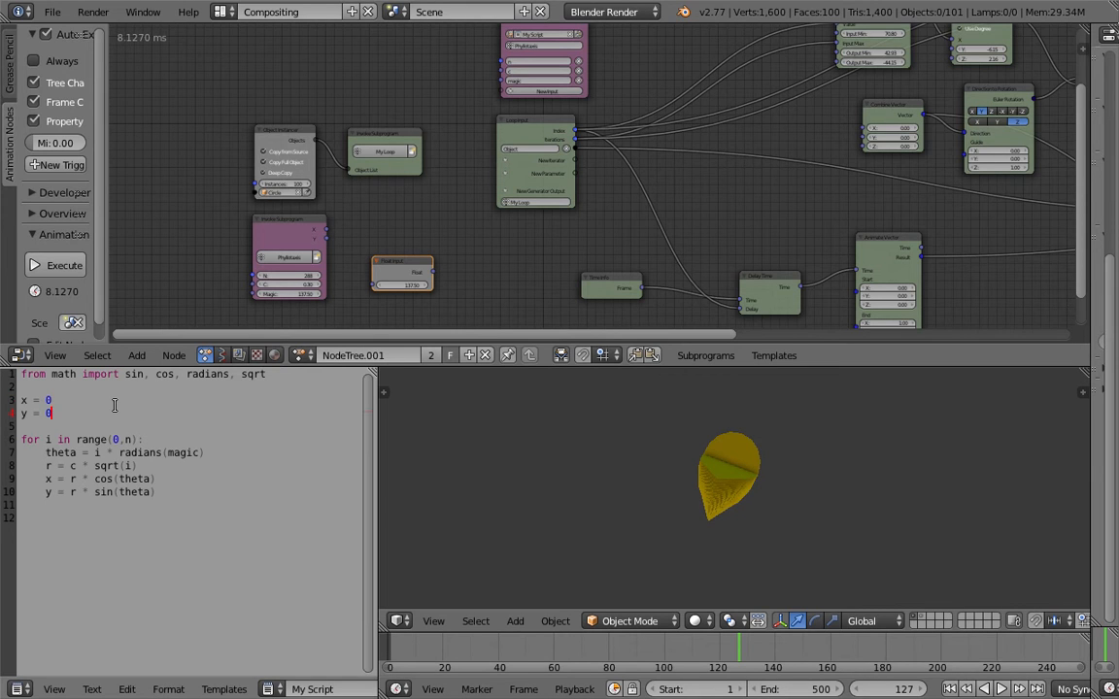
{"action": "key", "text": "Return"}
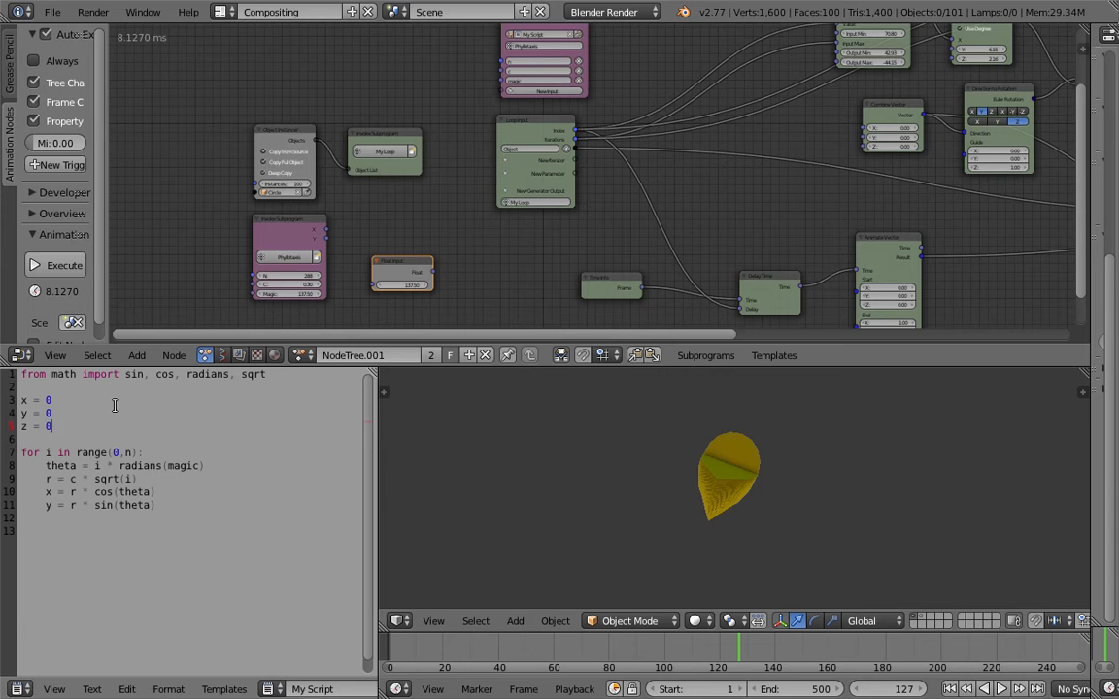
- Import the mathutils module on a new line below the math import, and add an empty indented line after the y calculation
{"action": "key", "text": "Return"}
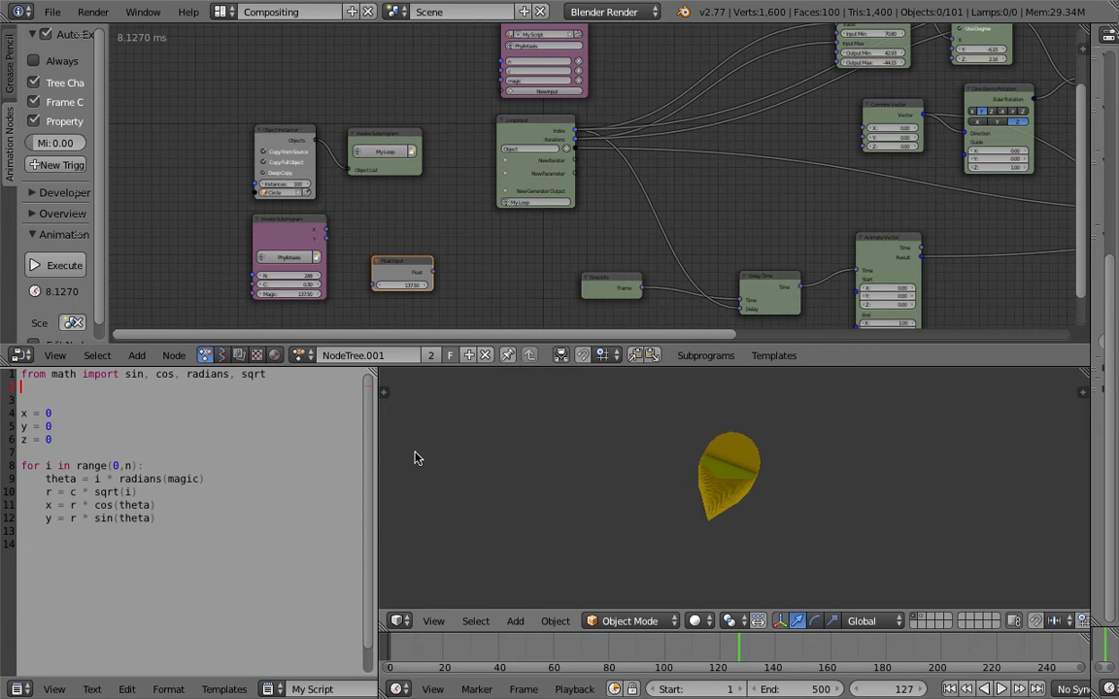
{"action": "middle_click_drag", "start_coordinate": [594, 469], "coordinate": [583, 441]}
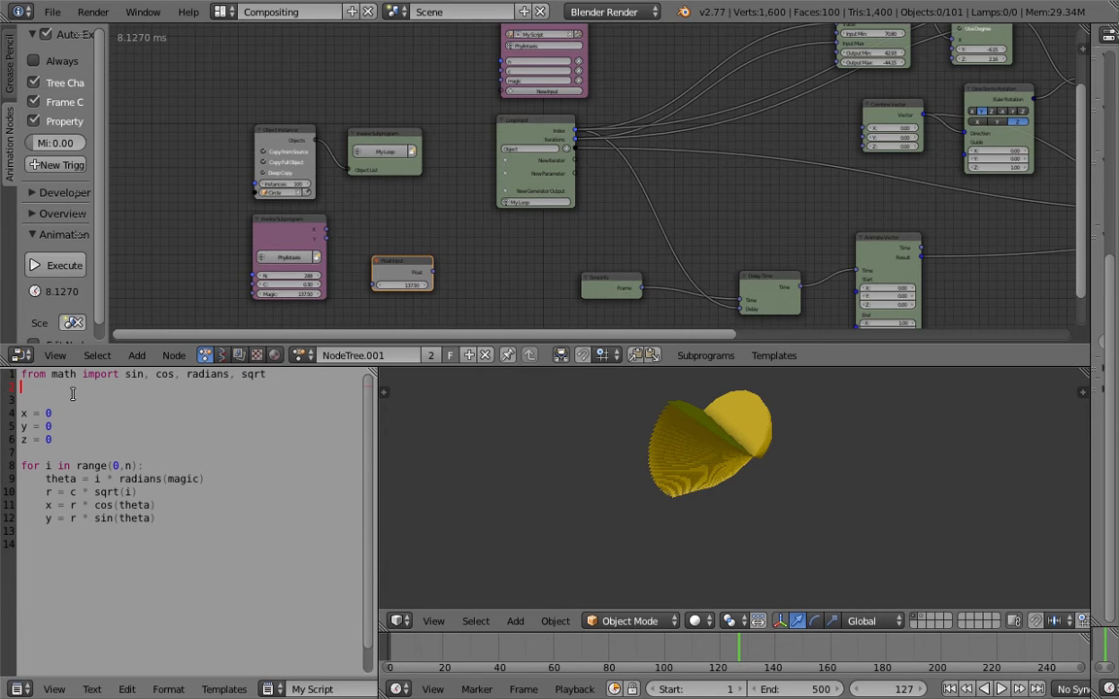
{"action": "type", "text": "import mathlibs"}
{"action": "left_click", "coordinate": [141, 441]}
{"action": "scroll", "coordinate": [234, 195], "scroll_direction": "up", "scroll_amount": 2}
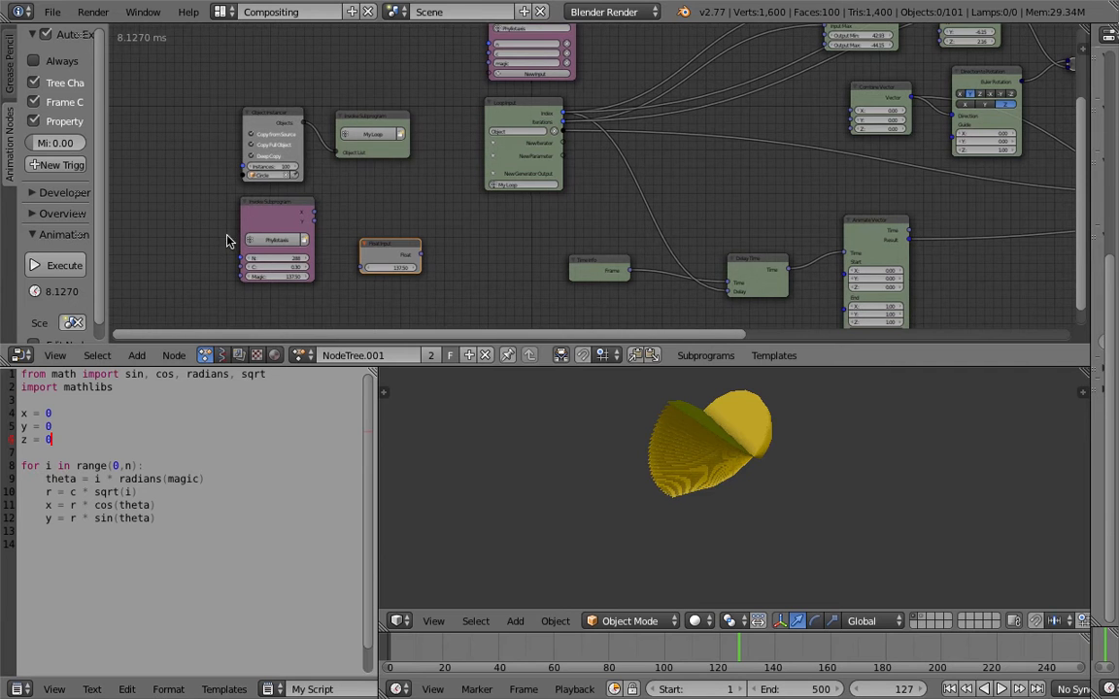
{"action": "double_click", "coordinate": [96, 389]}
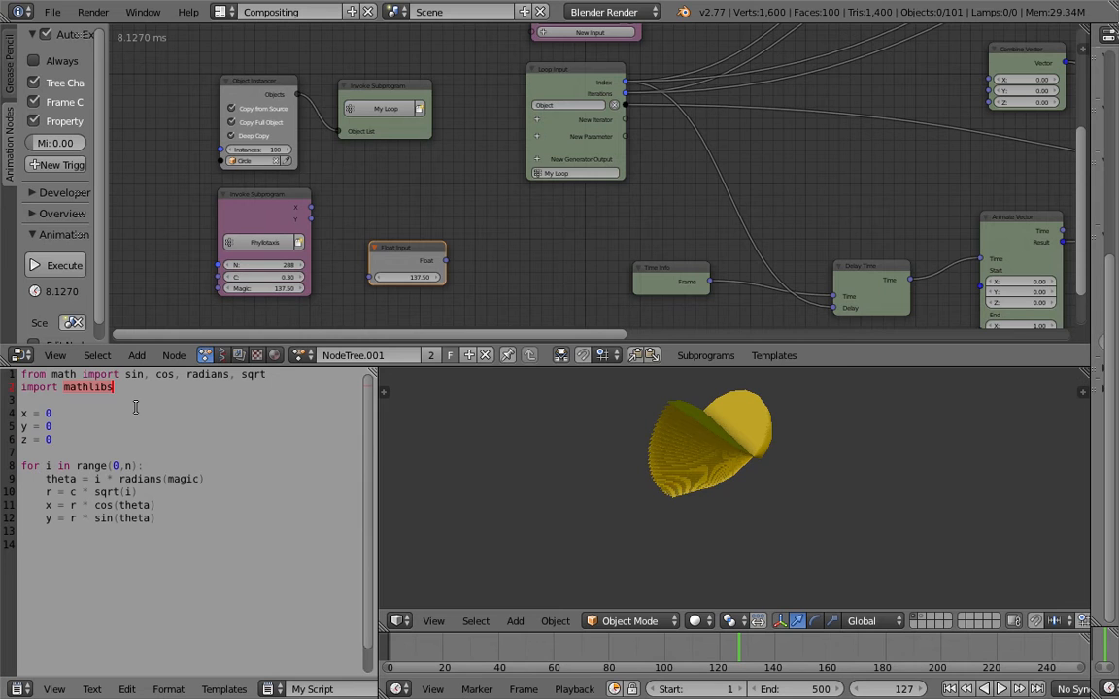
{"action": "type", "text": "mat"}
{"action": "left_click", "coordinate": [196, 524]}
{"action": "key", "text": "Return"}
- Add a Line mesh generator node in the empty area beside Object Instancer
{"action": "middle_click_drag", "start_coordinate": [342, 215], "coordinate": [437, 335]}
{"action": "key", "text": "shift+a"}
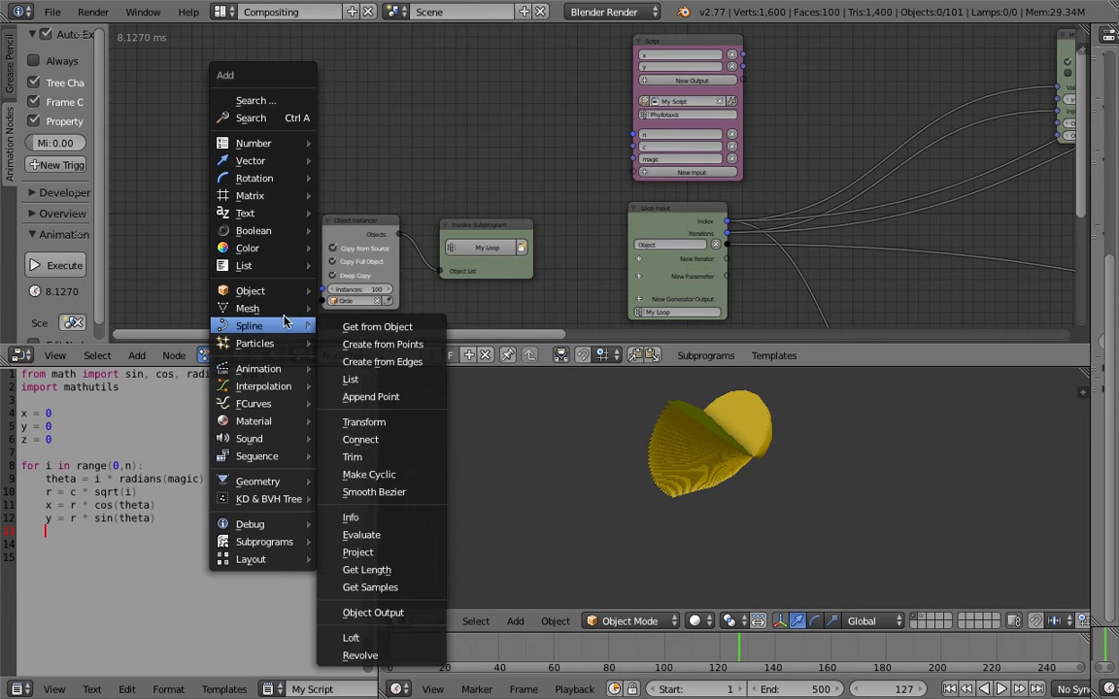
{"action": "mouse_move", "coordinate": [284, 311]}
{"action": "mouse_move", "coordinate": [428, 498]}
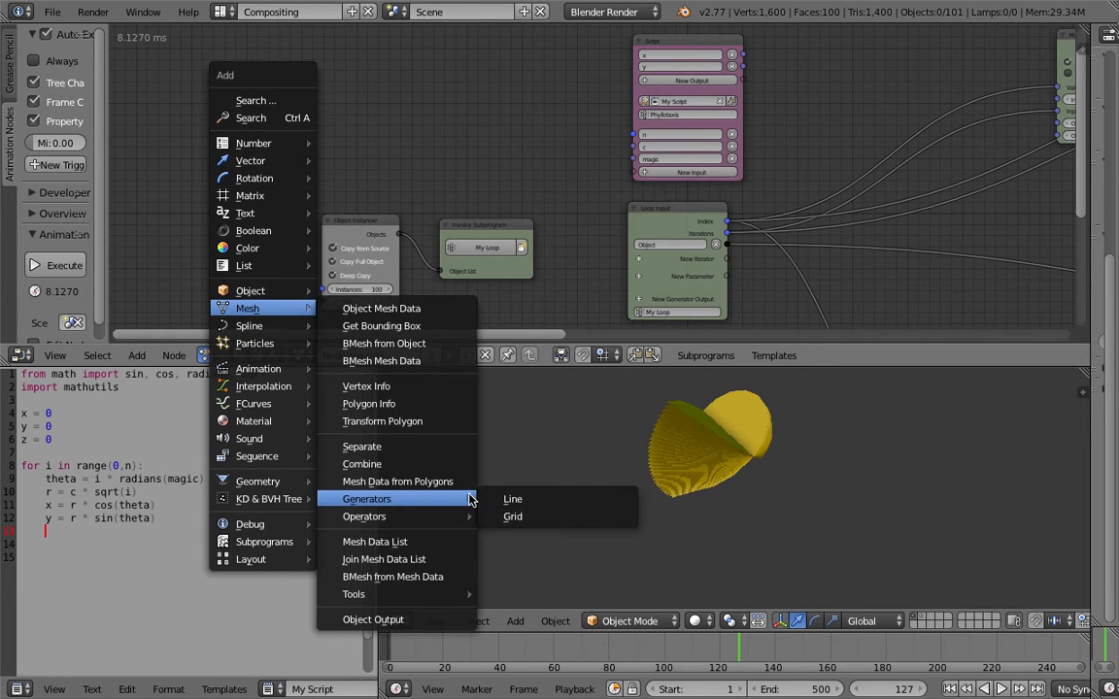
{"action": "left_click", "coordinate": [533, 504]}
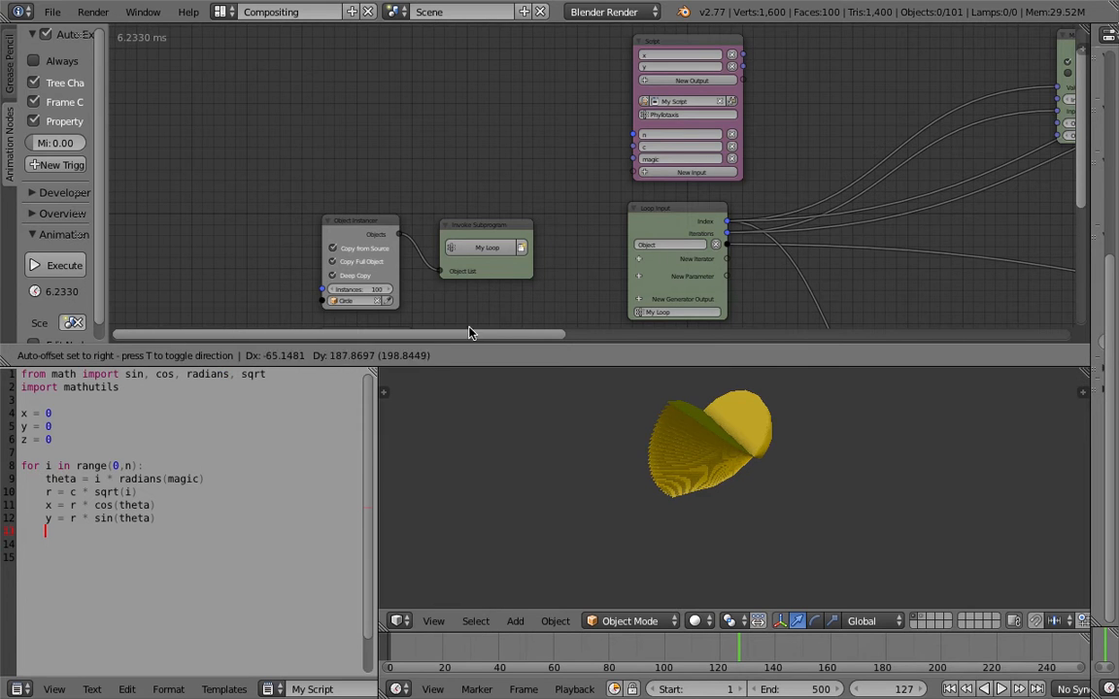
{"action": "left_click", "coordinate": [228, 81]}
{"action": "scroll", "coordinate": [318, 123], "scroll_direction": "up", "scroll_amount": 2}
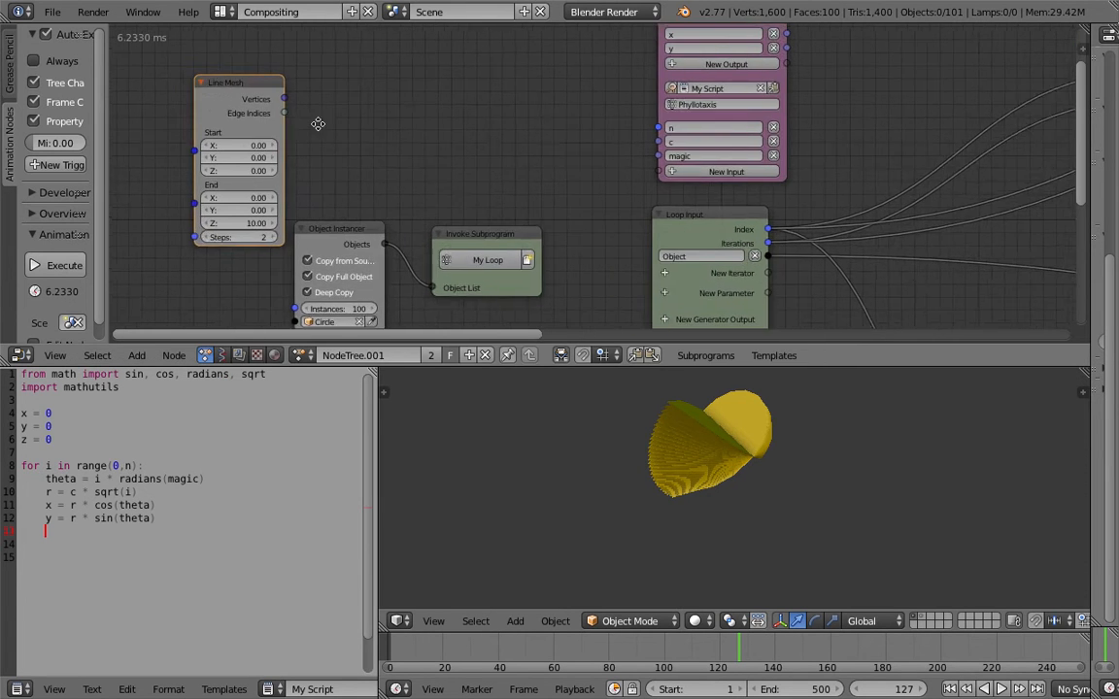
{"action": "left_click_drag", "start_coordinate": [276, 70], "coordinate": [243, 70]}
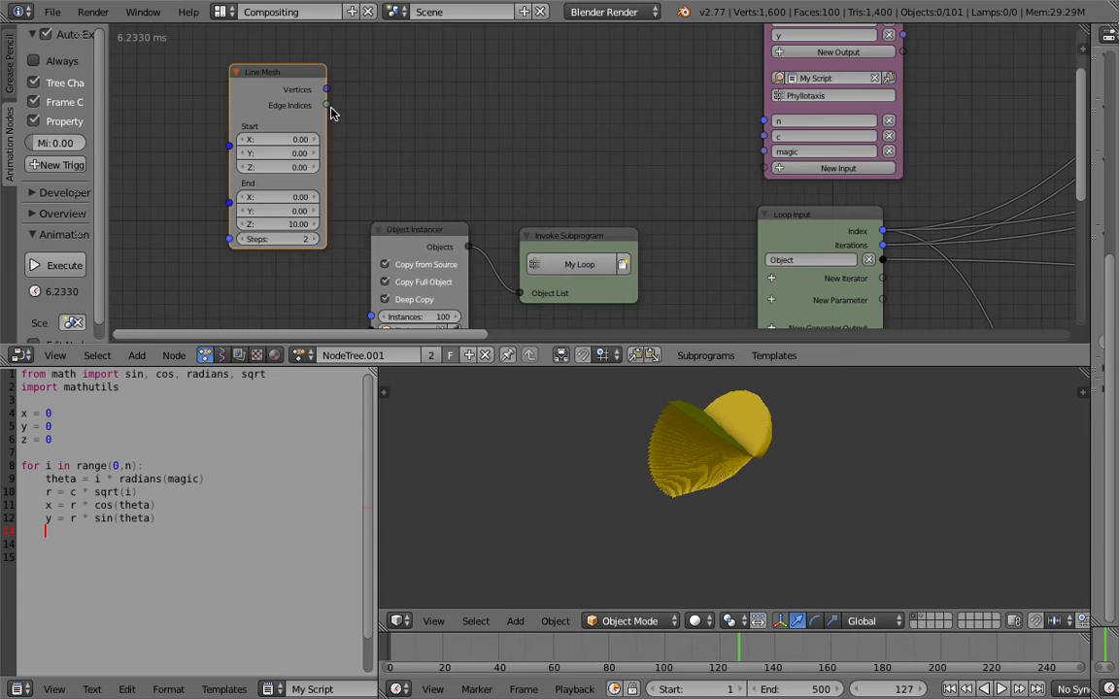
{"action": "scroll", "coordinate": [243, 87], "scroll_direction": "up", "scroll_amount": 1}
{"action": "scroll", "coordinate": [322, 114], "scroll_direction": "down", "scroll_amount": 2}
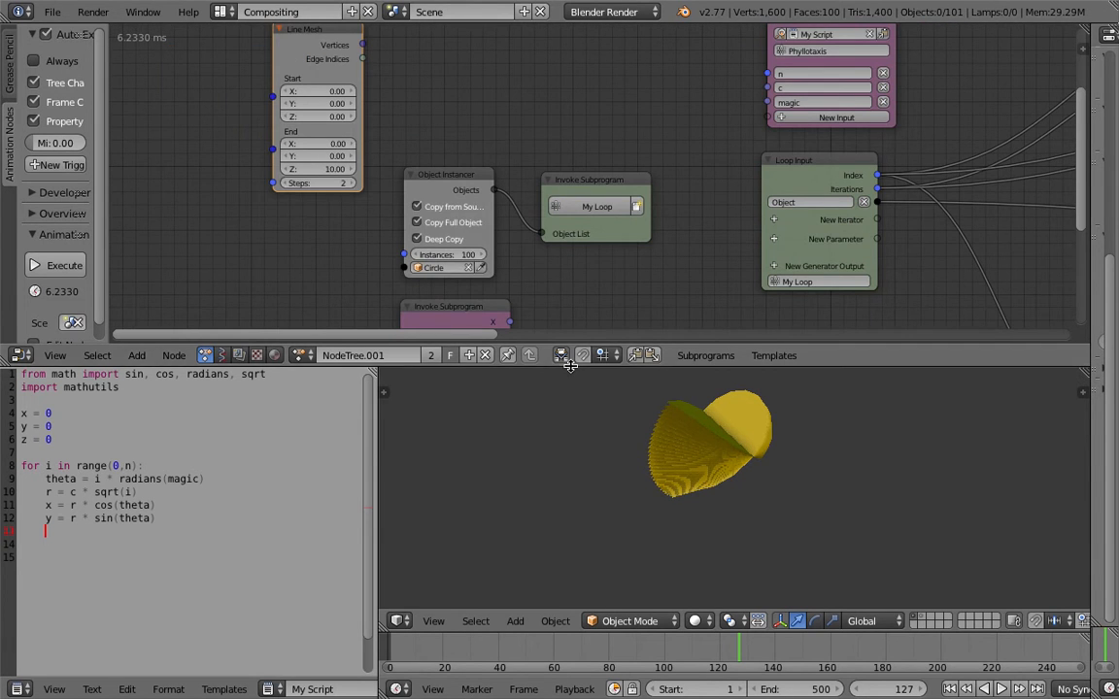
- Make the node editor taller and move the Phyllotaxis subprogram node slightly left beneath Object Instancer
{"action": "left_click_drag", "start_coordinate": [571, 367], "coordinate": [582, 392]}
{"action": "middle_click_drag", "start_coordinate": [560, 318], "coordinate": [532, 242]}
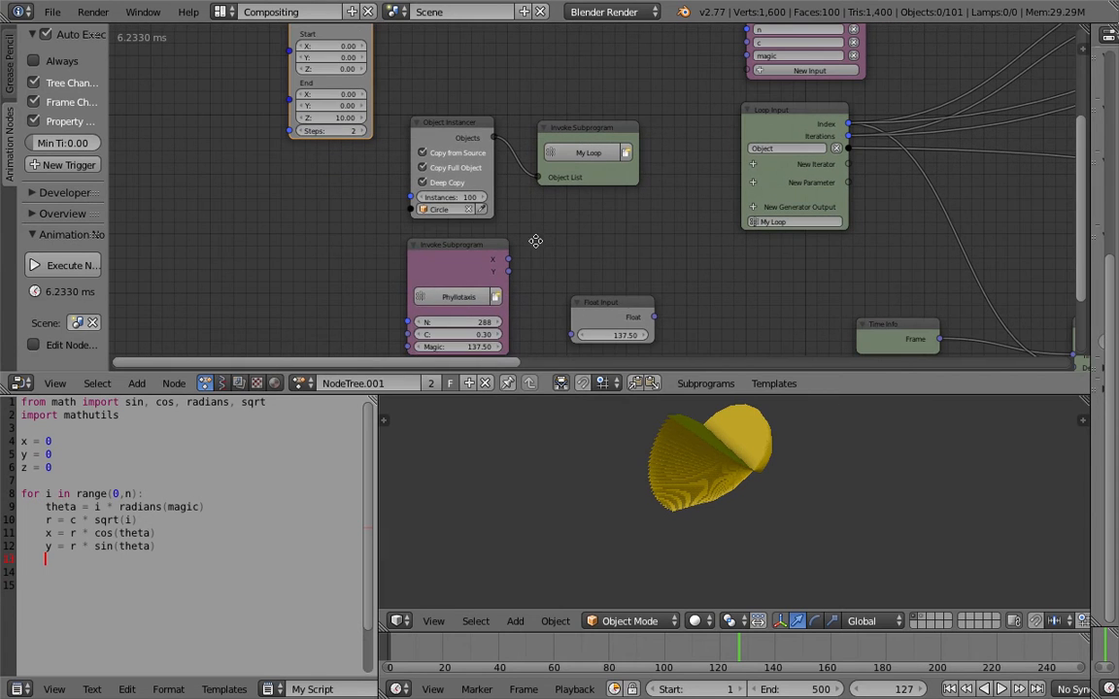
{"action": "left_click_drag", "start_coordinate": [465, 250], "coordinate": [416, 239]}
{"action": "middle_click_drag", "start_coordinate": [528, 252], "coordinate": [525, 251]}
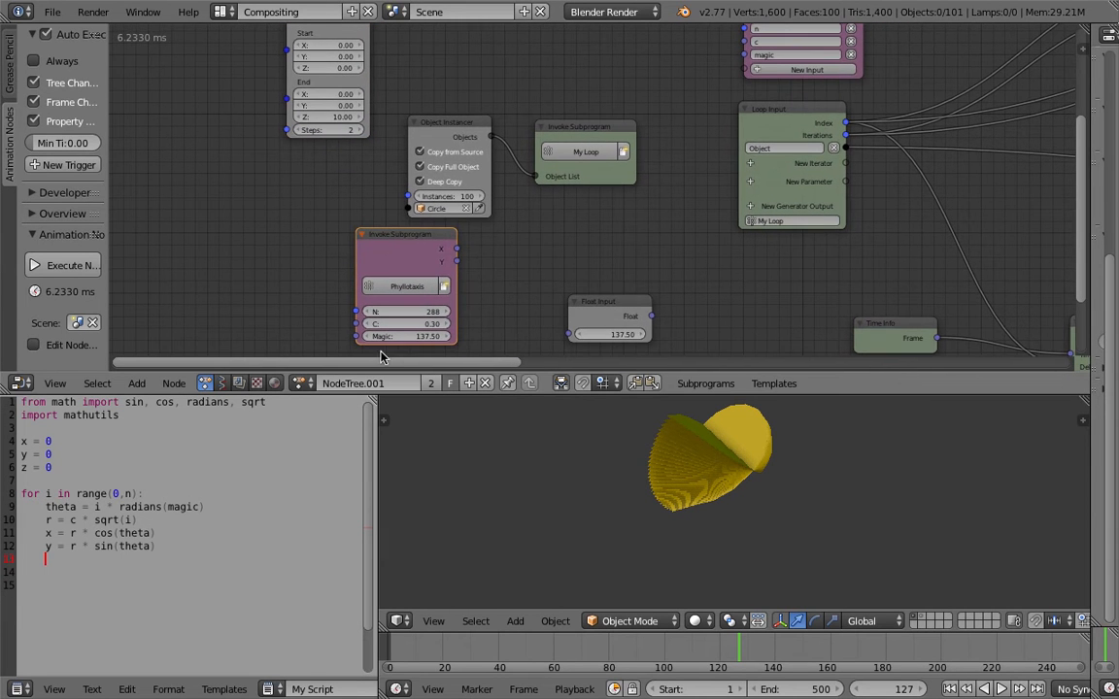
{"action": "middle_click_drag", "start_coordinate": [338, 239], "coordinate": [259, 264]}
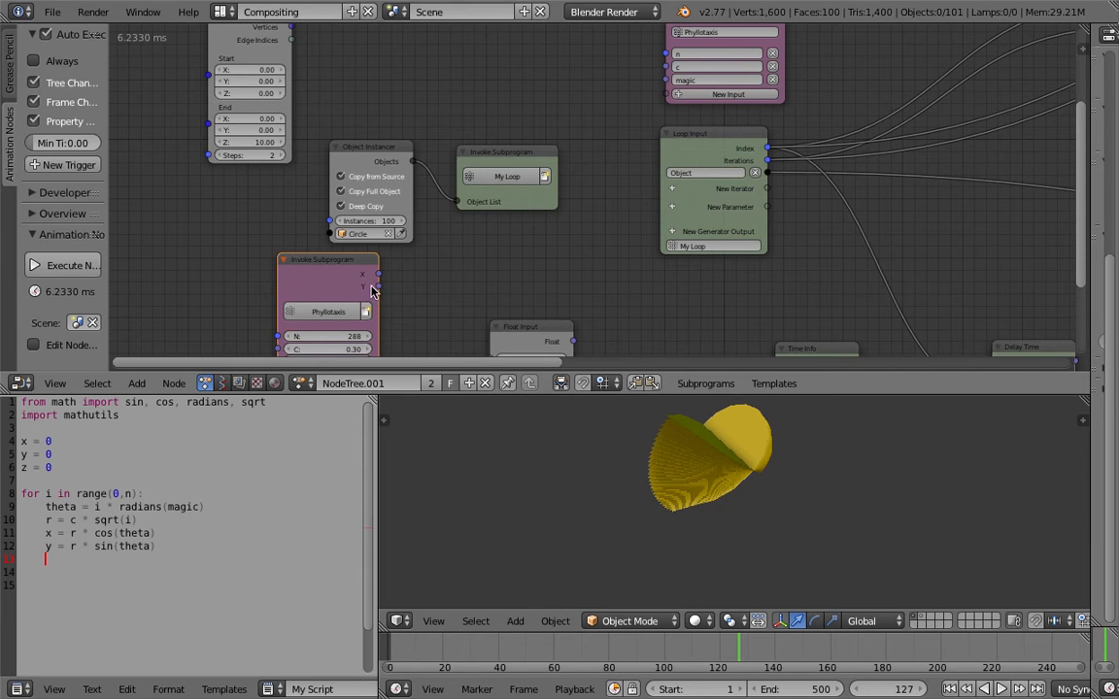
- Remove the x and y outputs from the Script node
{"action": "middle_click_drag", "start_coordinate": [367, 288], "coordinate": [345, 353]}
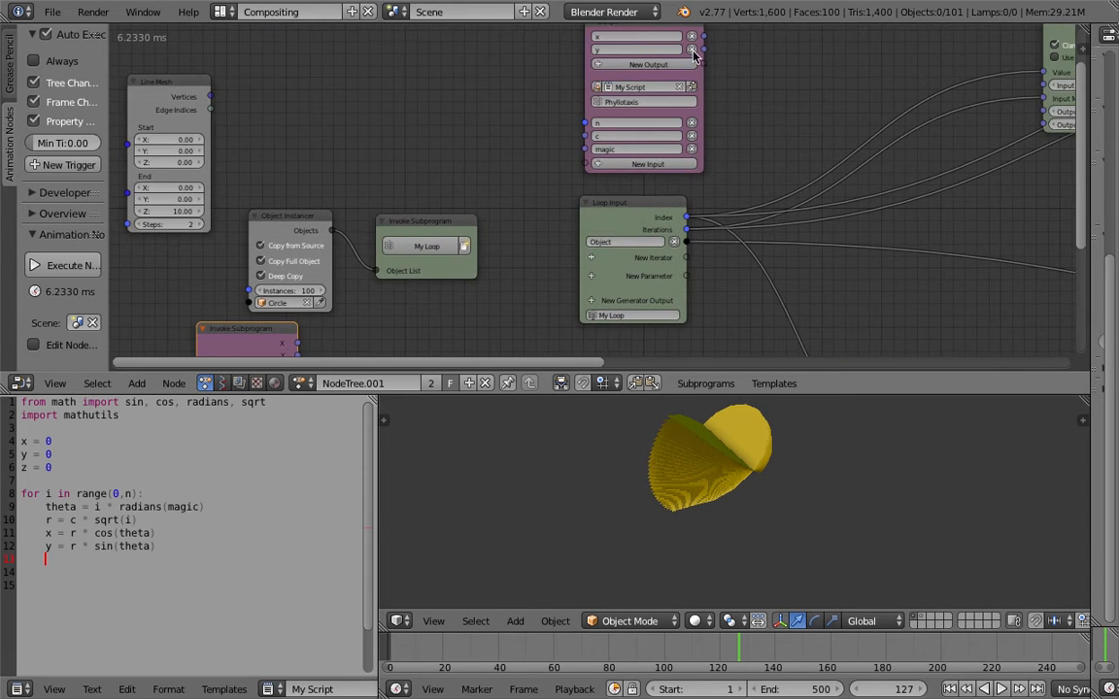
{"action": "left_click", "coordinate": [691, 48]}
{"action": "left_click", "coordinate": [693, 37]}
{"action": "middle_click_drag", "start_coordinate": [693, 49], "coordinate": [686, 122]}
{"action": "scroll", "coordinate": [687, 126], "scroll_direction": "up", "scroll_amount": 1}
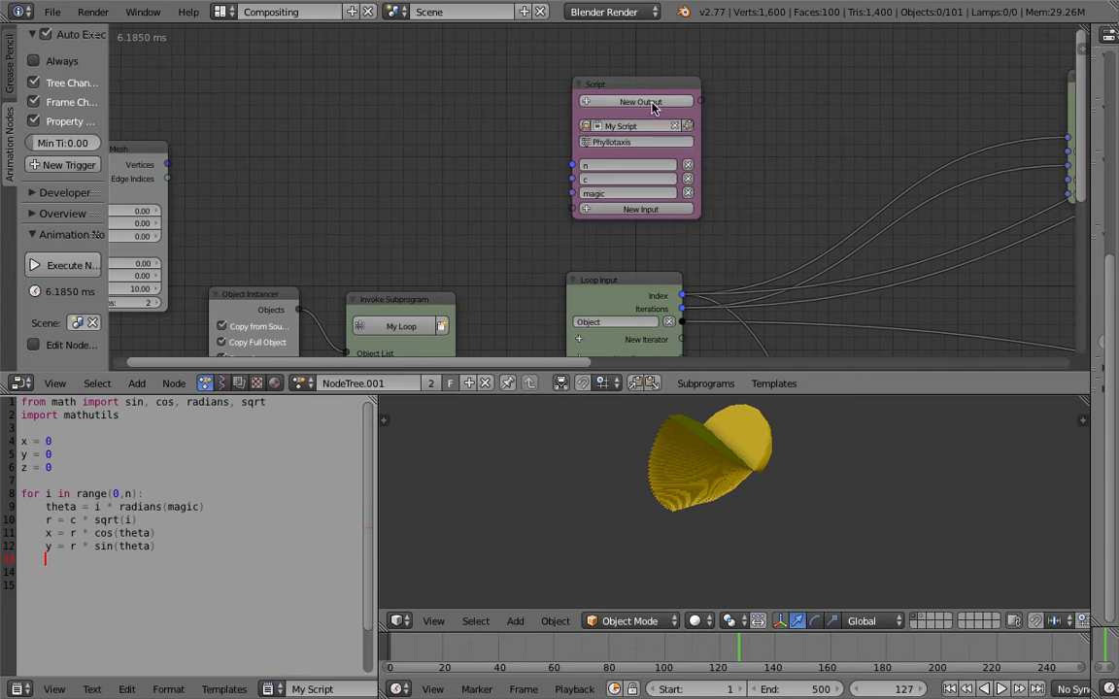
- Add a Vector List output to the Script node and name it vertices
{"action": "left_click", "coordinate": [652, 103]}
{"action": "type", "text": "vector l"}
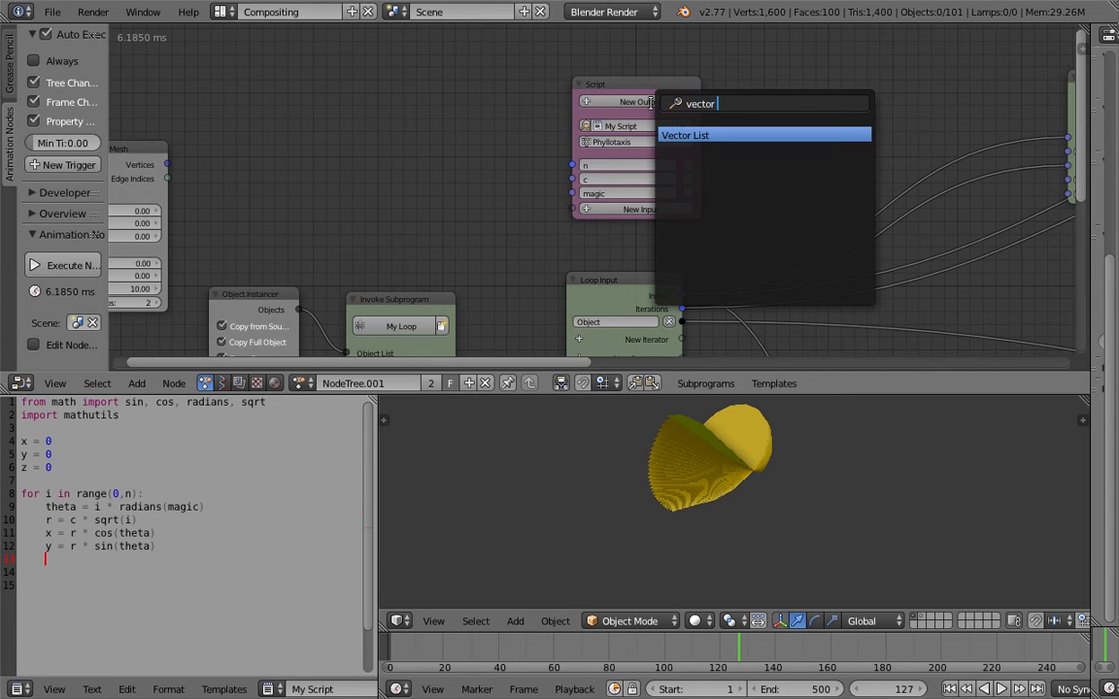
{"action": "key", "text": "Return"}
{"action": "left_click", "coordinate": [651, 99]}
{"action": "type", "text": "vertices"}
{"action": "key", "text": "Return"}
- Move the Line Mesh node clear of Object Instancer to compare it with the Phyllotaxis node, and delete it
{"action": "middle_click_drag", "start_coordinate": [302, 240], "coordinate": [504, 134]}
{"action": "scroll", "coordinate": [510, 114], "scroll_direction": "down", "scroll_amount": 1}
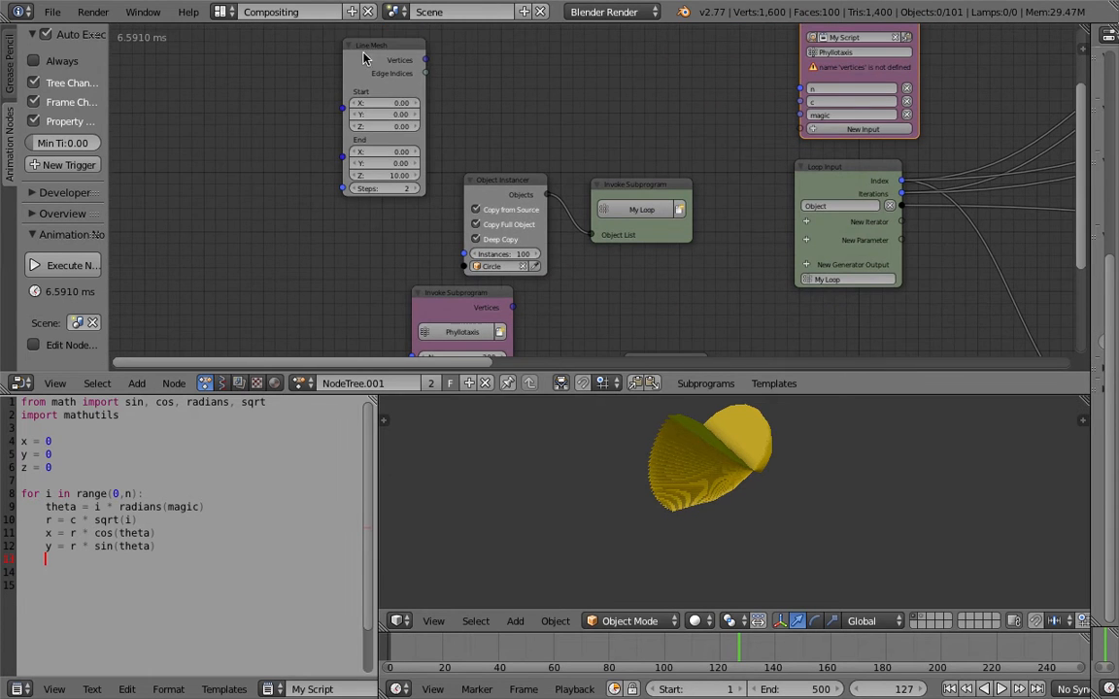
{"action": "left_click_drag", "start_coordinate": [340, 51], "coordinate": [210, 171]}
{"action": "middle_click_drag", "start_coordinate": [305, 186], "coordinate": [322, 121]}
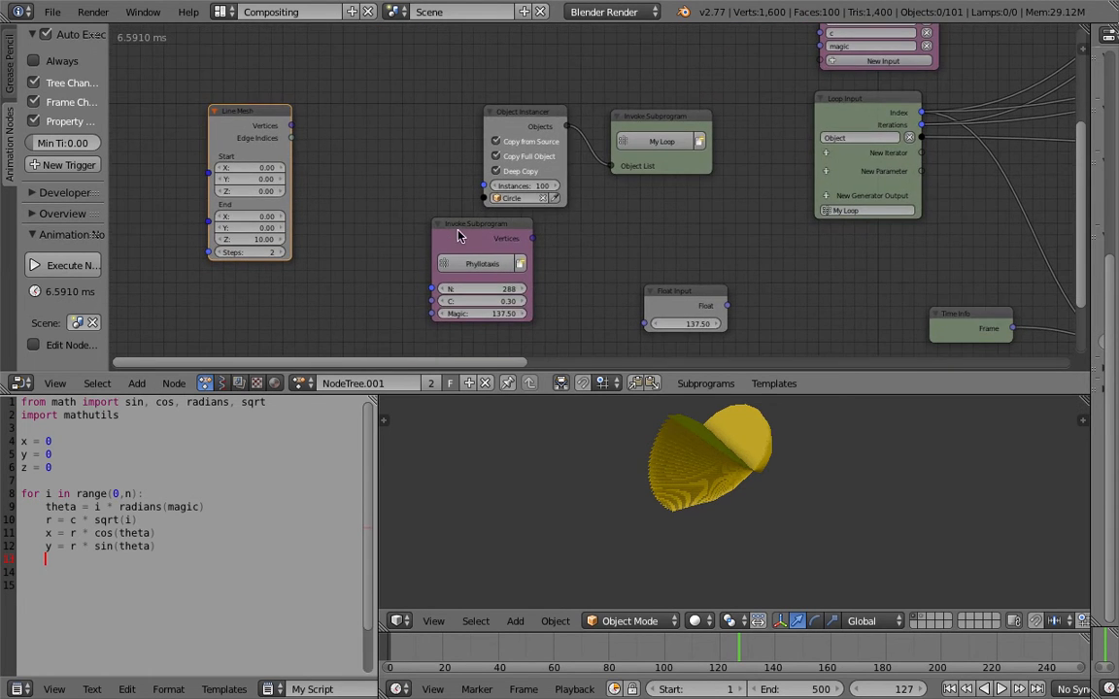
{"action": "key", "text": "g"}
{"action": "left_click", "coordinate": [361, 191]}
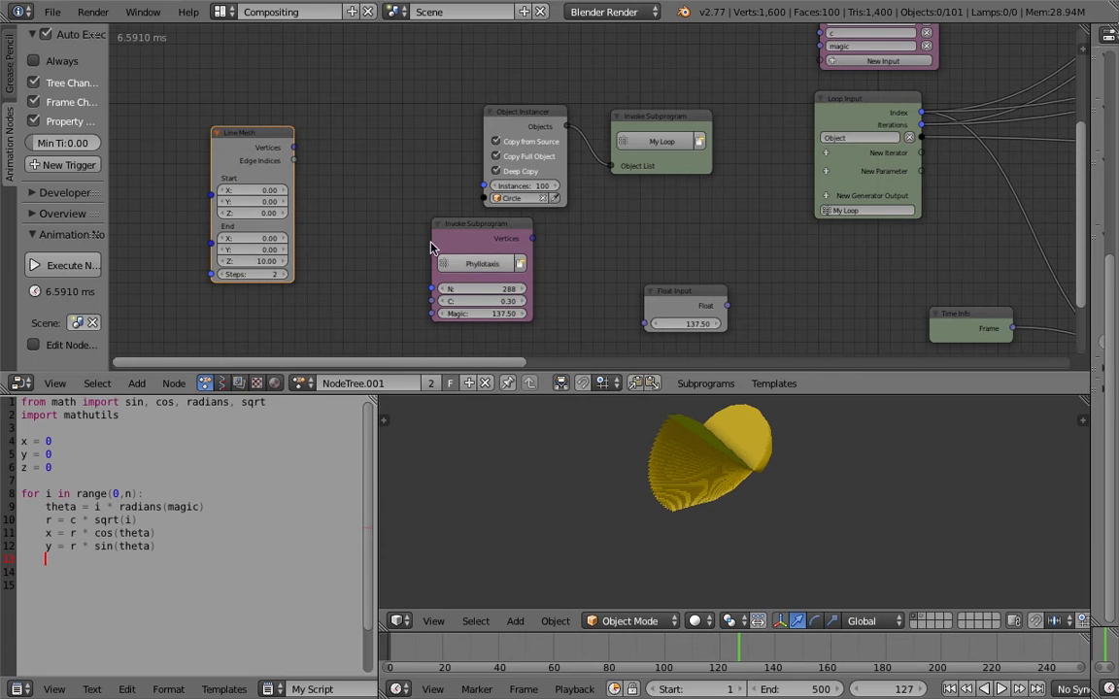
{"action": "left_click_drag", "start_coordinate": [271, 142], "coordinate": [275, 135]}
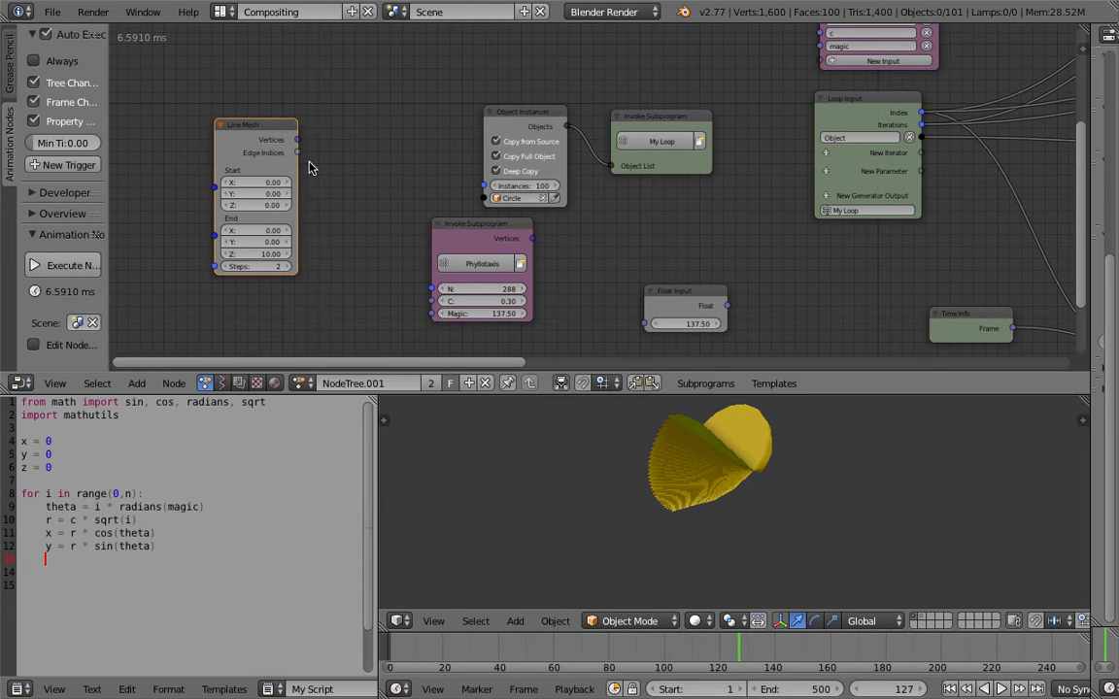
{"action": "left_click_drag", "start_coordinate": [264, 132], "coordinate": [257, 129]}
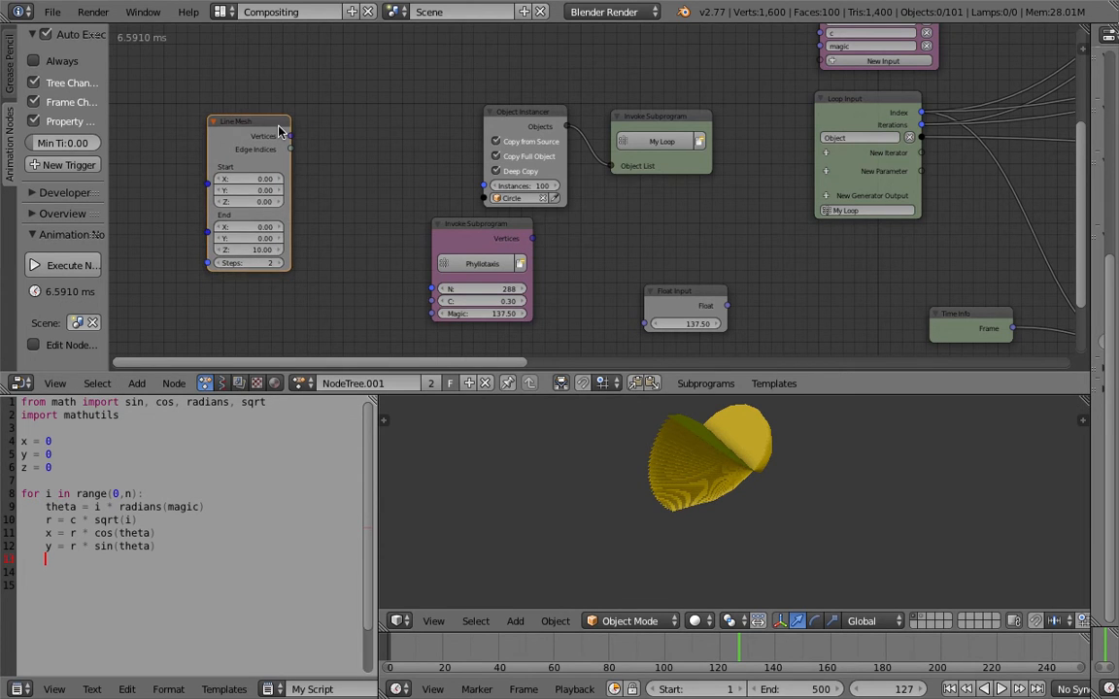
{"action": "key", "text": "x"}
- Set the Phyllotaxis subprogram's N to 100 and move the node slightly down and to the right
{"action": "middle_click_drag", "start_coordinate": [323, 161], "coordinate": [296, 139]}
{"action": "scroll", "coordinate": [325, 179], "scroll_direction": "up", "scroll_amount": 1}
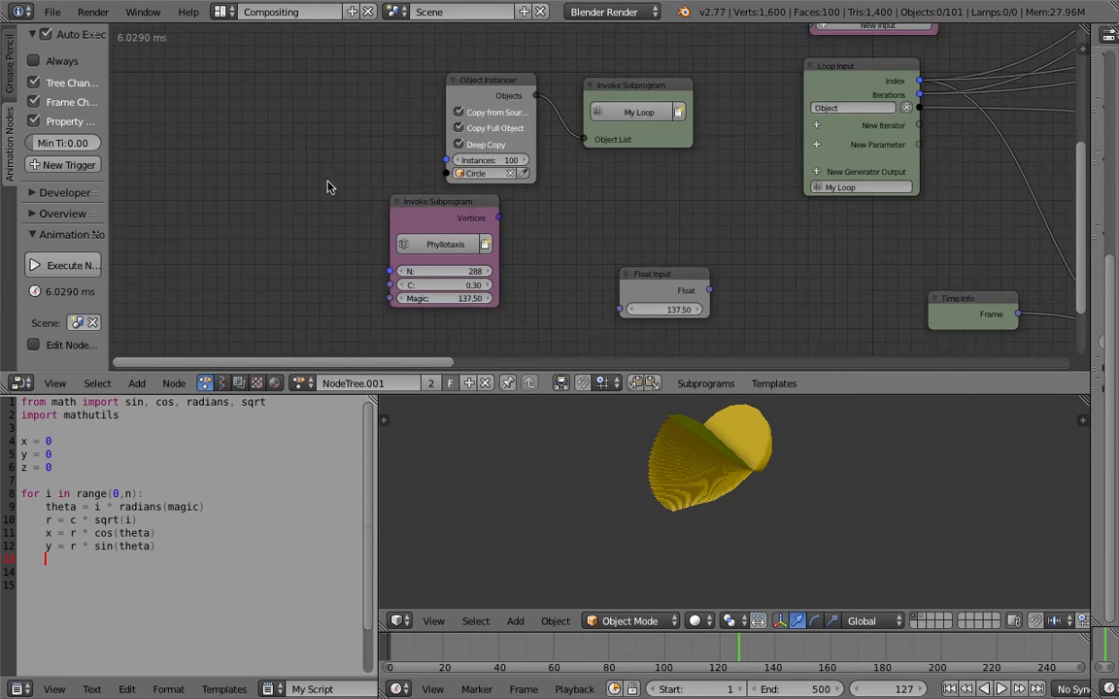
{"action": "middle_click_drag", "start_coordinate": [332, 186], "coordinate": [312, 174]}
{"action": "left_click", "coordinate": [449, 262]}
{"action": "type", "text": "10"}
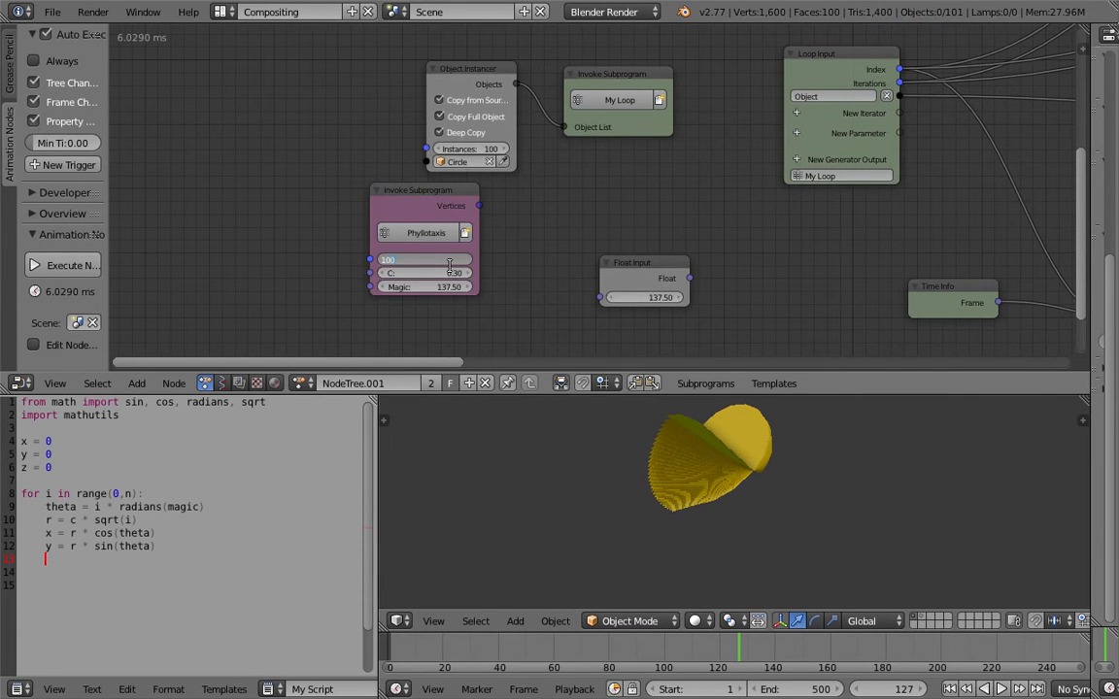
{"action": "type", "text": "0"}
{"action": "key", "text": "Return"}
{"action": "left_click_drag", "start_coordinate": [418, 190], "coordinate": [430, 198]}
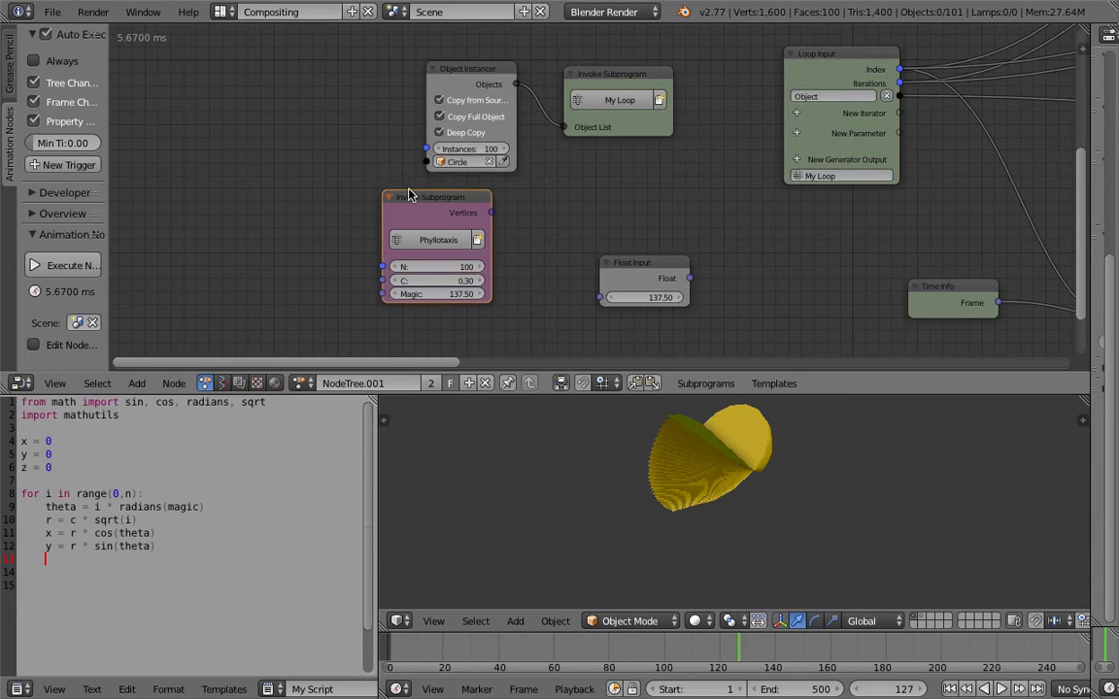
{"action": "scroll", "coordinate": [205, 137], "scroll_direction": "up", "scroll_amount": 1}
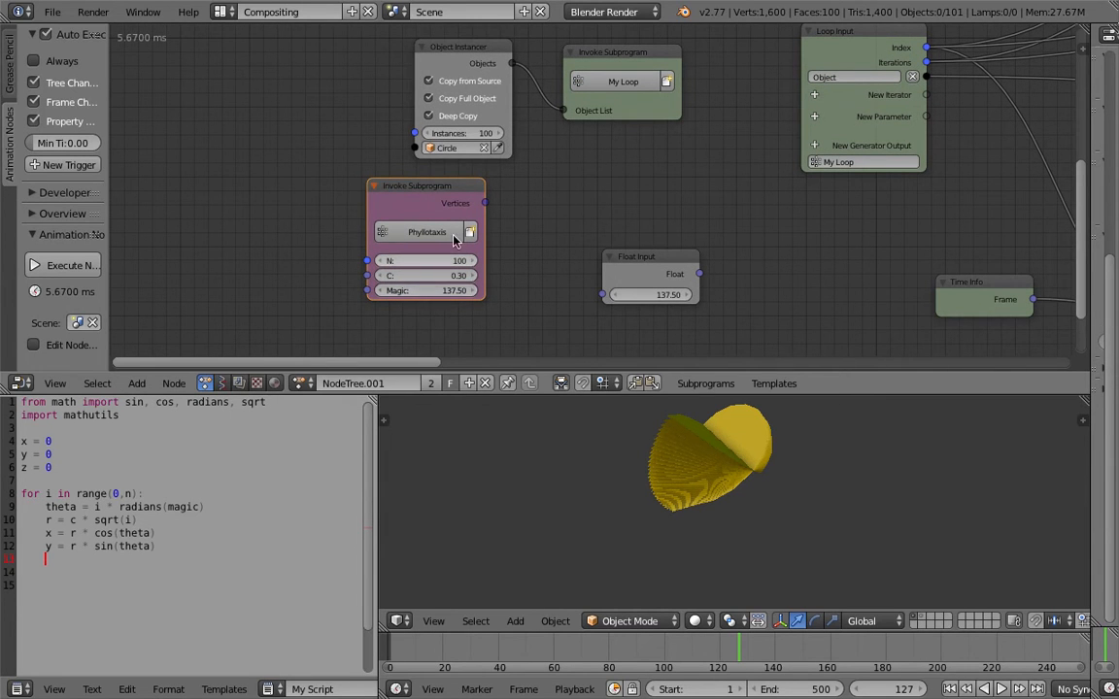
{"action": "left_click_drag", "start_coordinate": [450, 205], "coordinate": [466, 215]}
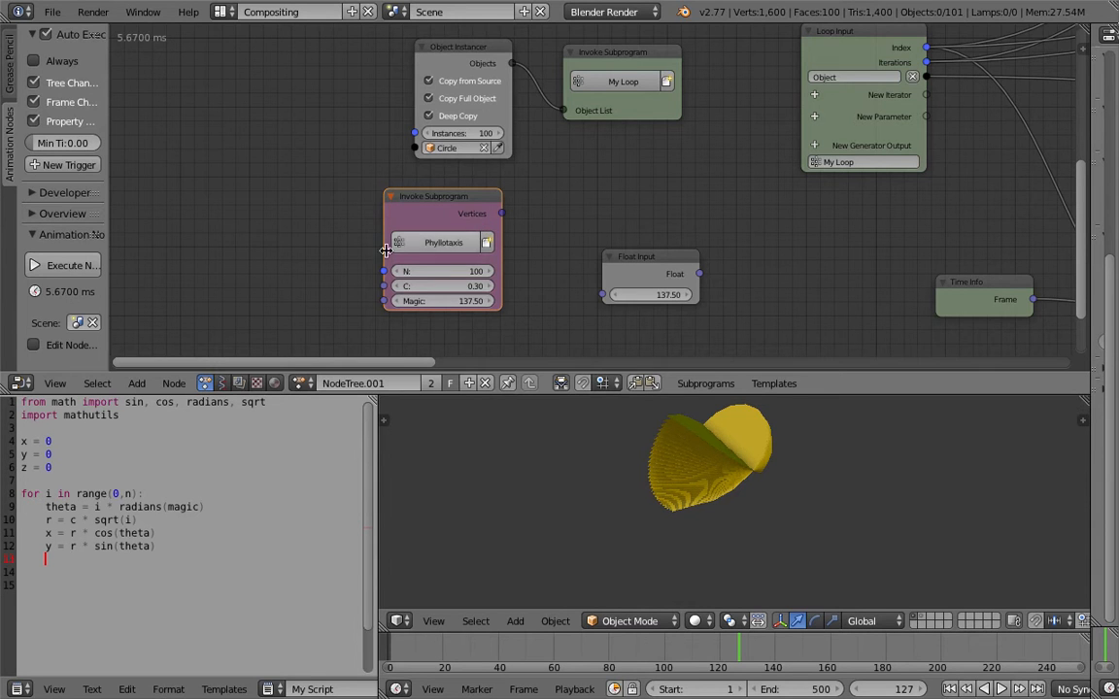
- Add an empty list "vertices = []" to the script between the z variable and the for loop
{"action": "middle_click_drag", "start_coordinate": [366, 240], "coordinate": [372, 228]}
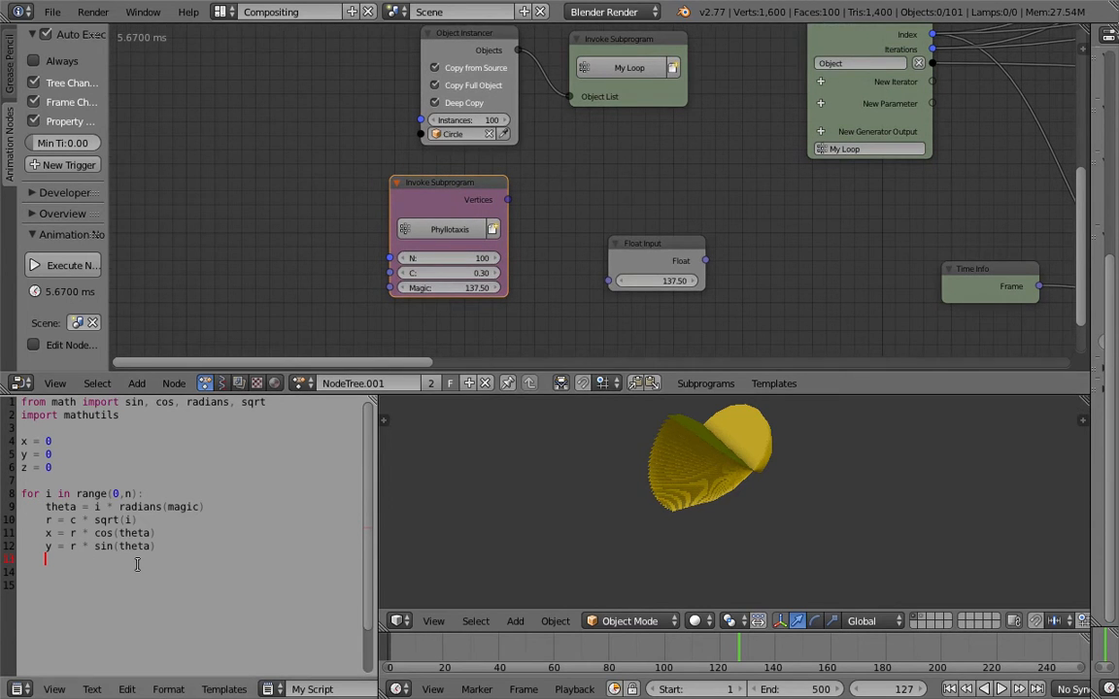
{"action": "key", "text": "Up"}
{"action": "key", "text": "Up"}
{"action": "key", "text": "Up"}
{"action": "key", "text": "Up"}
{"action": "key", "text": "Return"}
{"action": "key", "text": "Return"}
{"action": "type", "text": "vertices = ["}
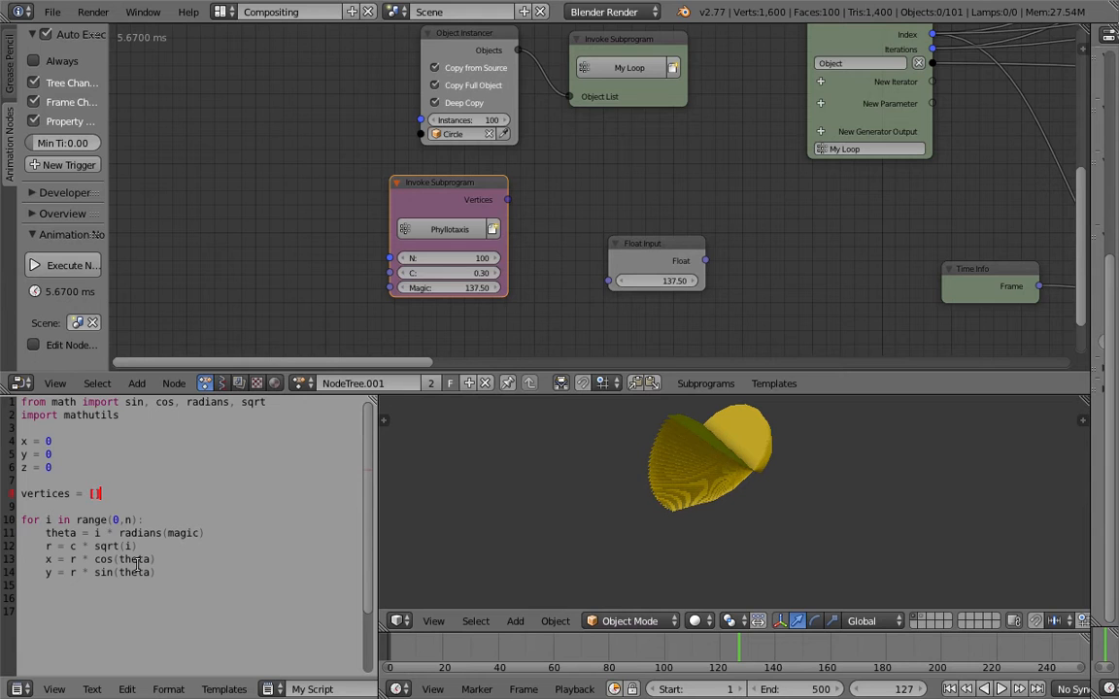
- Enlarge the 3D view by narrowing the script editor and reducing the node editor's height
{"action": "key", "text": "Down"}
{"action": "key", "text": "Down"}
{"action": "key", "text": "Down"}
{"action": "key", "text": "Down"}
{"action": "key", "text": "Down"}
{"action": "key", "text": "Down"}
{"action": "key", "text": "Down"}
{"action": "key", "text": "Down"}
{"action": "middle_click_drag", "start_coordinate": [320, 293], "coordinate": [332, 268]}
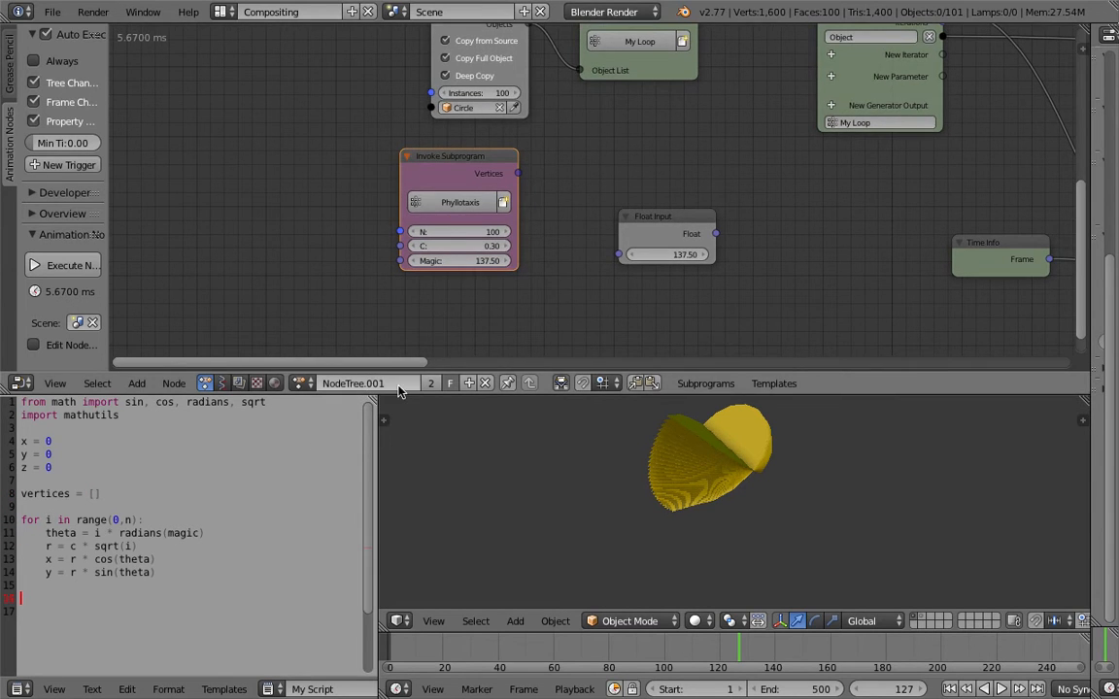
{"action": "left_click_drag", "start_coordinate": [399, 394], "coordinate": [346, 379]}
{"action": "middle_click_drag", "start_coordinate": [257, 228], "coordinate": [261, 222]}
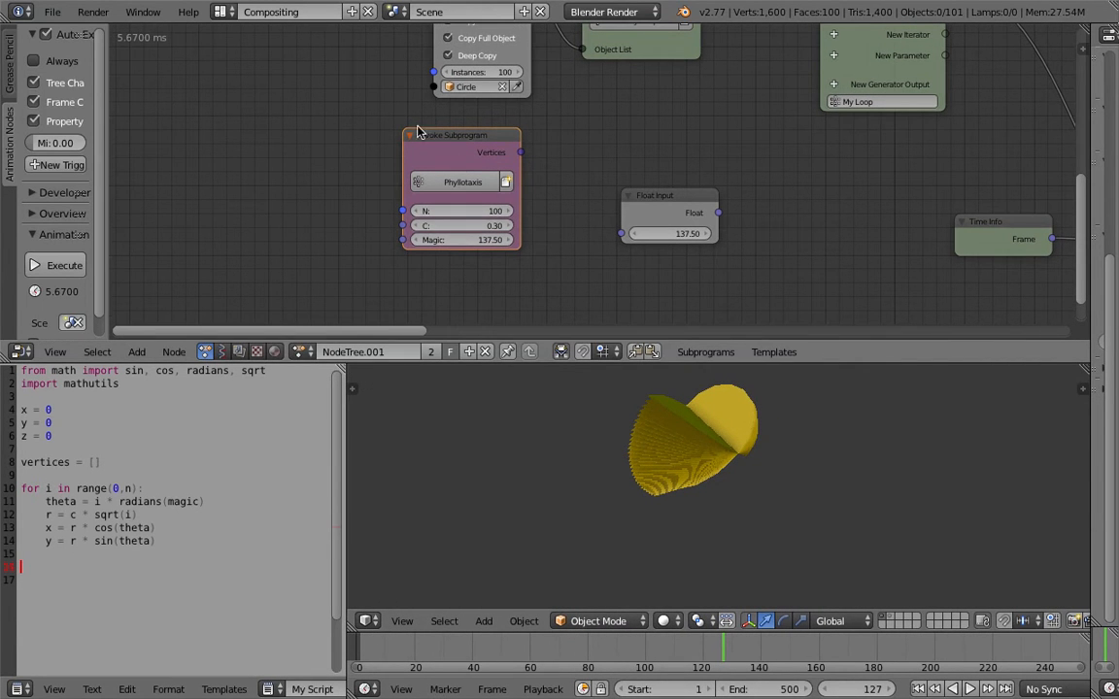
{"action": "middle_click_drag", "start_coordinate": [379, 182], "coordinate": [384, 173]}
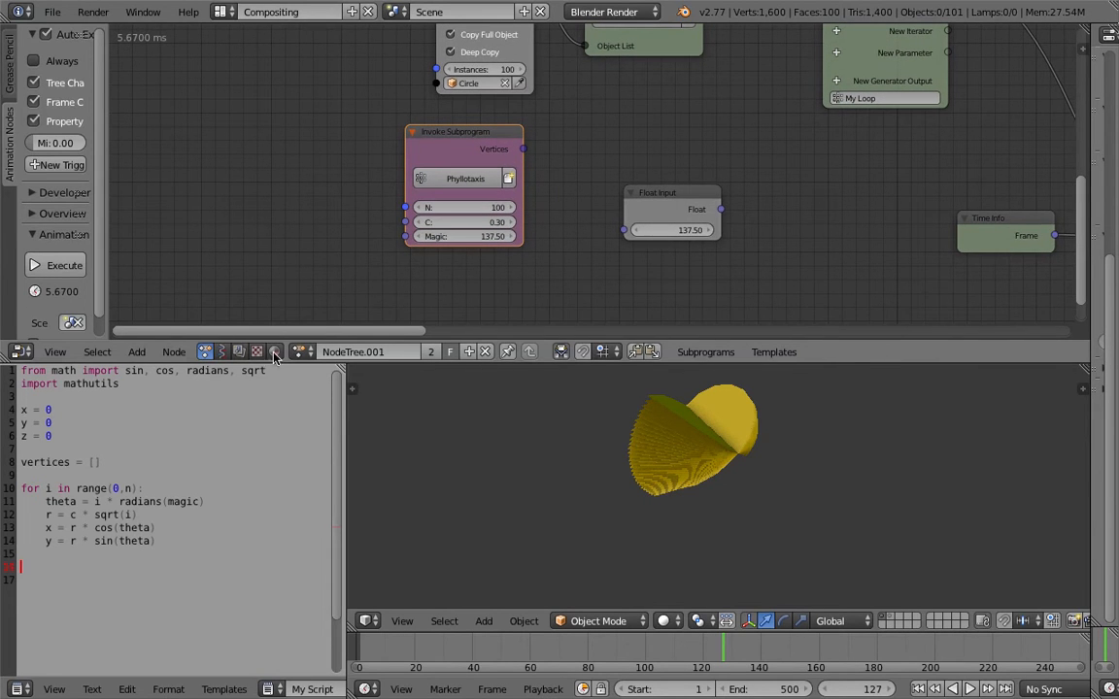
- Add the line "vertices.append((x,y,z))" at the end of the for loop, after the y calculation
{"action": "left_click_drag", "start_coordinate": [155, 541], "coordinate": [21, 371]}
{"action": "left_click", "coordinate": [219, 504]}
{"action": "left_click", "coordinate": [167, 550]}
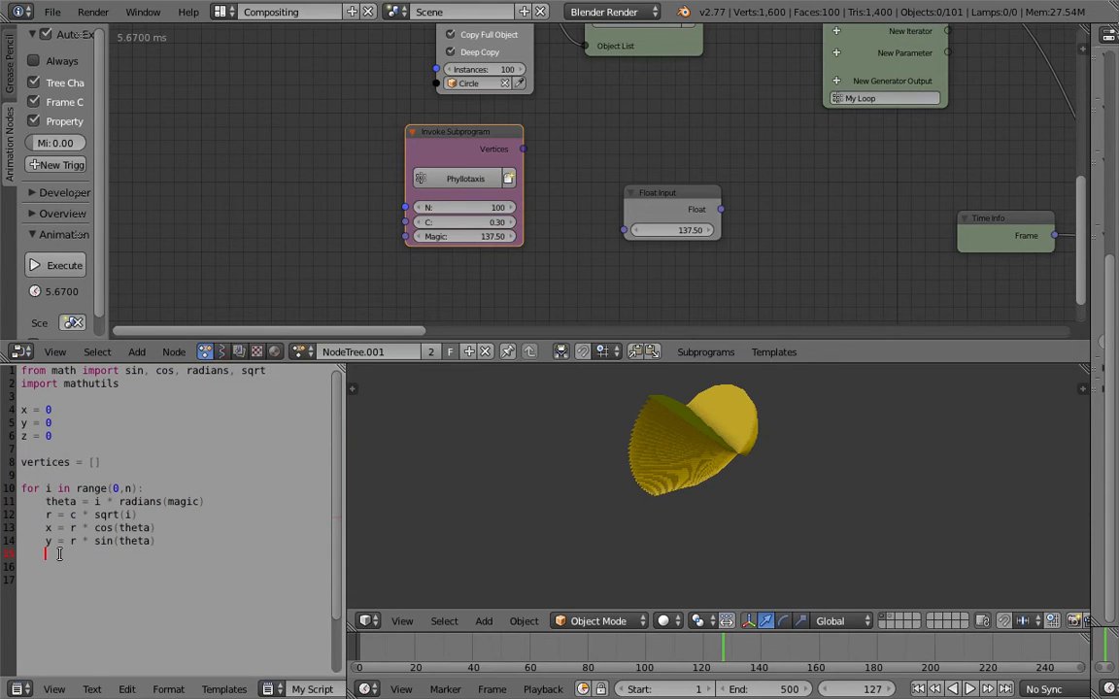
{"action": "key", "text": "Up"}
{"action": "key", "text": "Up"}
{"action": "key", "text": "Up"}
{"action": "key", "text": "Up"}
{"action": "left_click_drag", "start_coordinate": [115, 476], "coordinate": [14, 466]}
{"action": "left_click", "coordinate": [100, 464]}
{"action": "left_click", "coordinate": [89, 565]}
{"action": "left_click", "coordinate": [22, 476]}
{"action": "left_click", "coordinate": [68, 560]}
{"action": "type", "text": "vertices.append((x,y,z"}
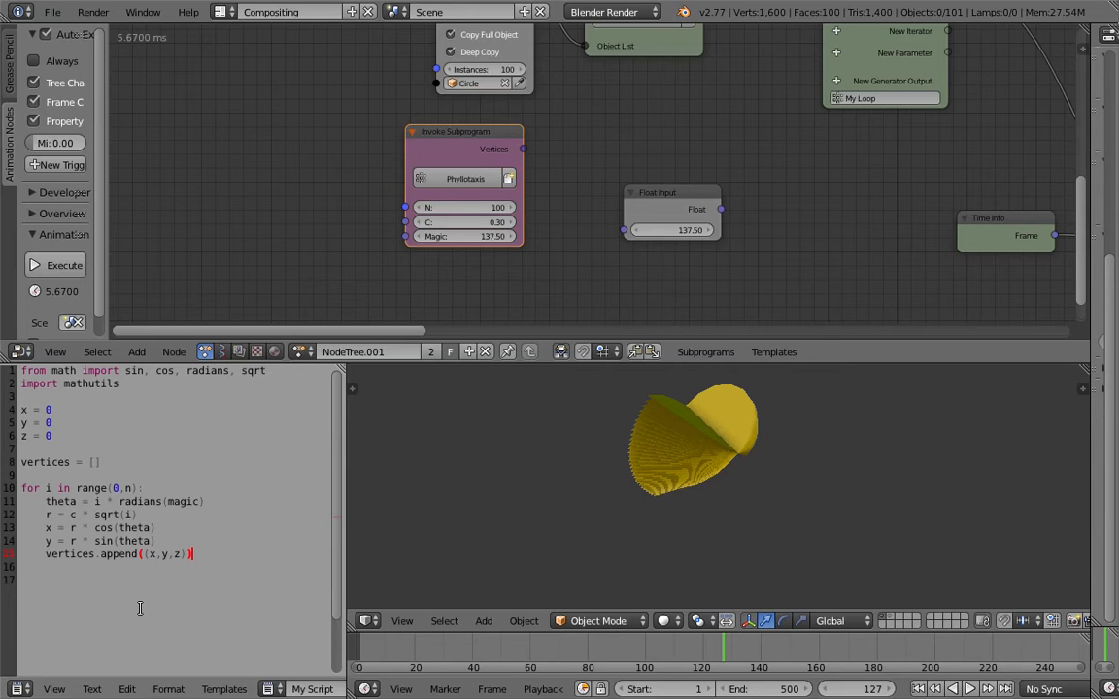
- Move the Phyllotaxis subprogram node to the left and set its N to 10
{"action": "left_click_drag", "start_coordinate": [428, 138], "coordinate": [204, 160]}
{"action": "middle_click_drag", "start_coordinate": [379, 179], "coordinate": [398, 176]}
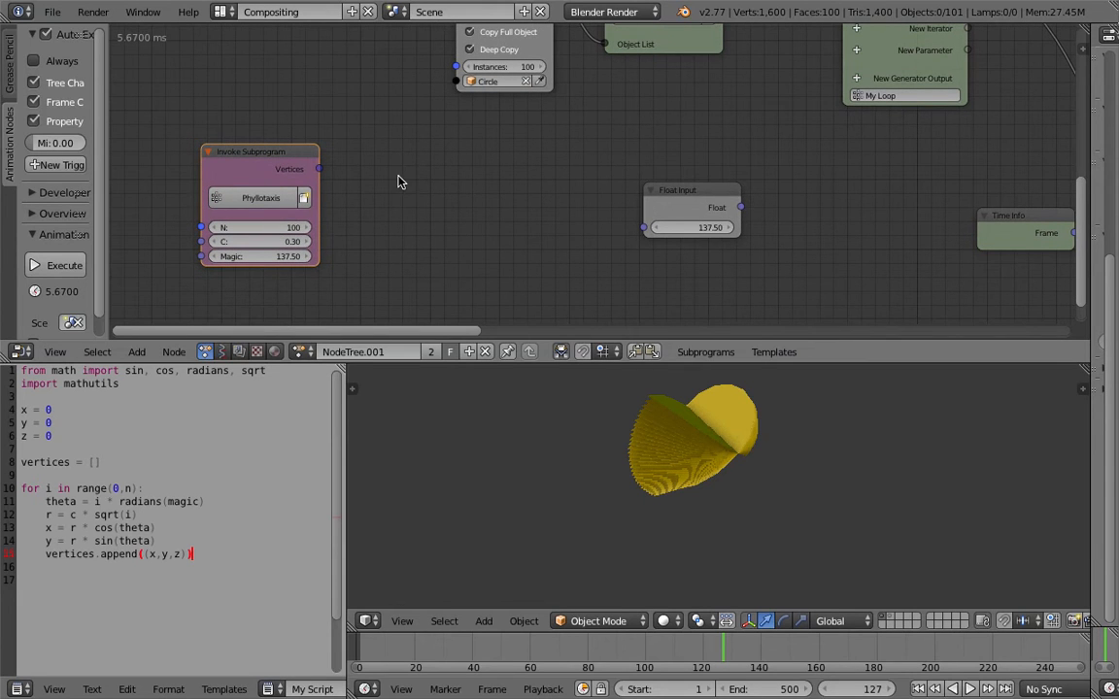
{"action": "left_click", "coordinate": [289, 227]}
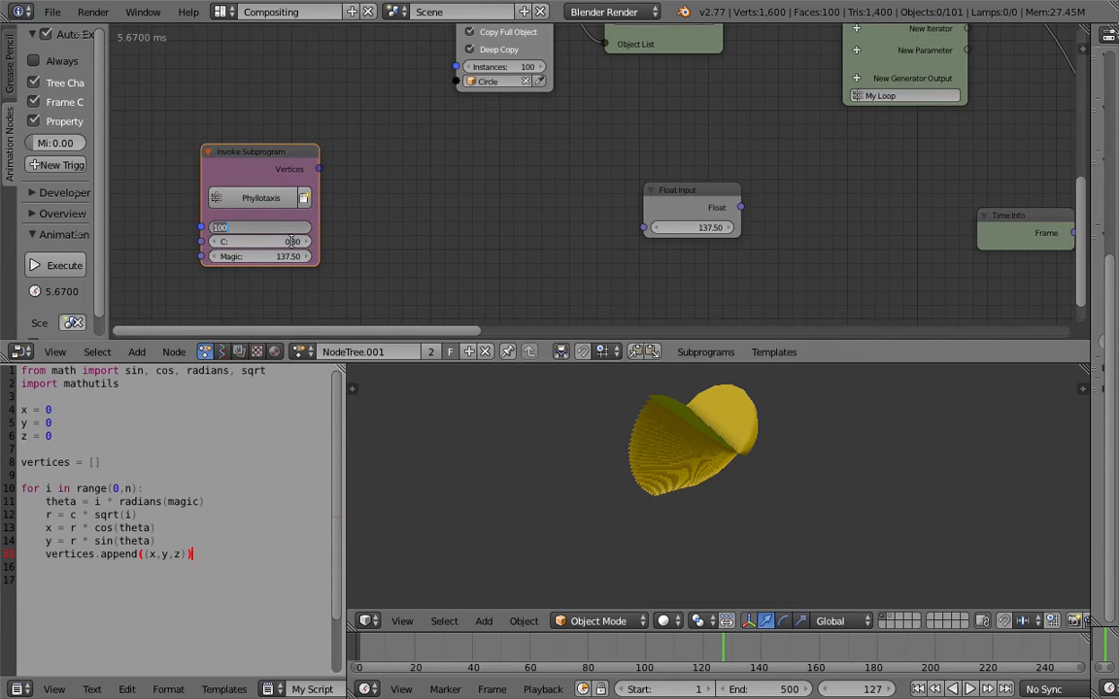
{"action": "type", "text": "10"}
{"action": "key", "text": "Return"}
{"action": "key", "text": "shift+a"}
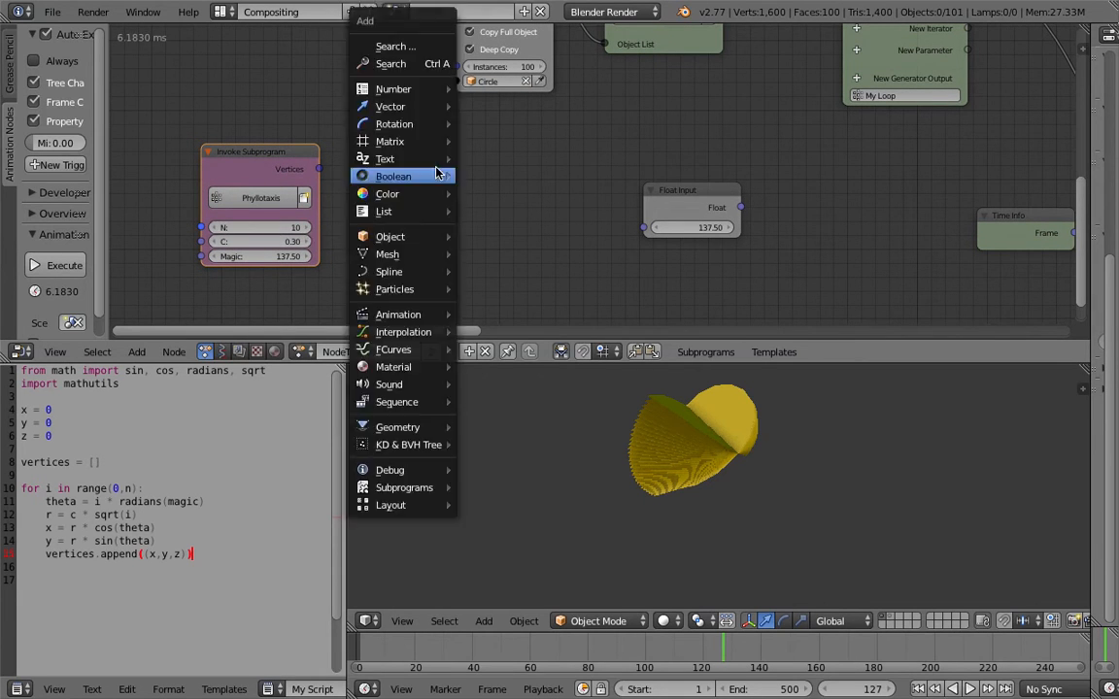
{"action": "left_click", "coordinate": [422, 63]}
{"action": "type", "text": "debug l"}
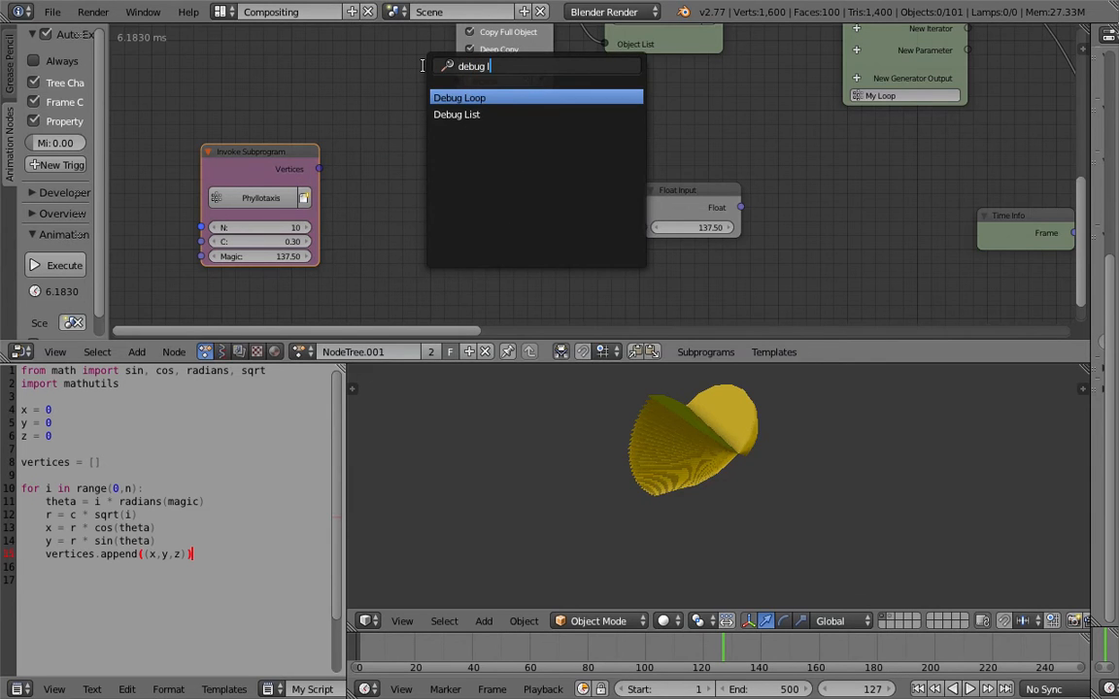
{"action": "key", "text": "Return"}
{"action": "left_click", "coordinate": [405, 72]}
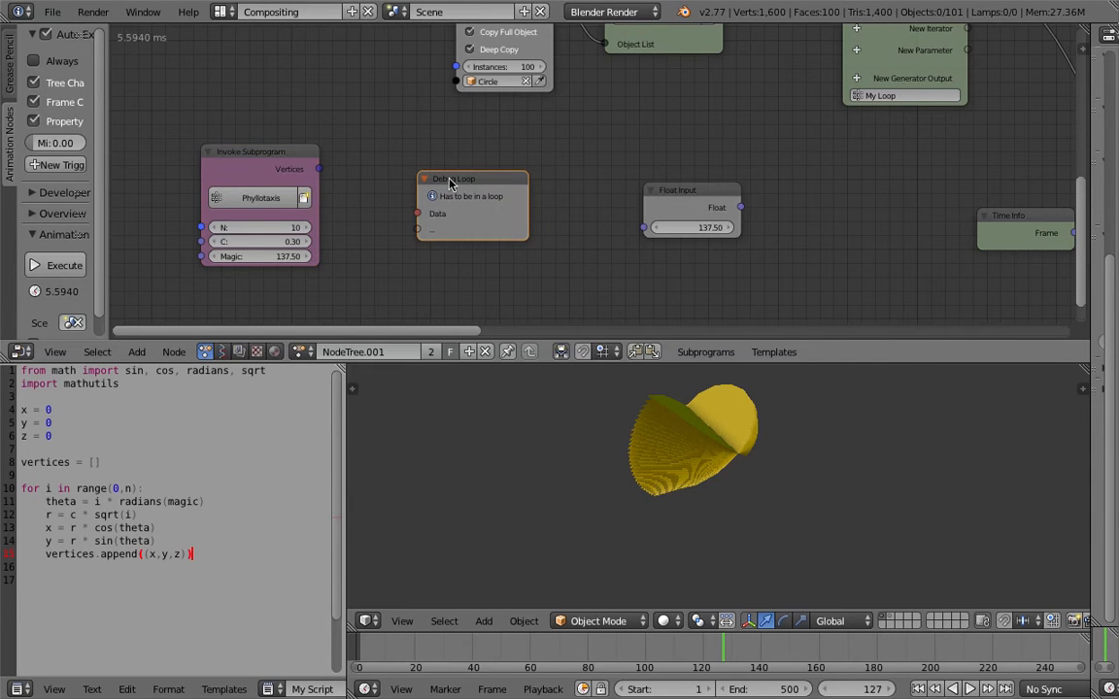
{"action": "key", "text": "x"}
- Add a Debug Drawer node and connect the Phyllotaxis Vertices output to its Data input to inspect the list
{"action": "key", "text": "shift+a"}
{"action": "left_click", "coordinate": [422, 185]}
{"action": "type", "text": "debug d"}
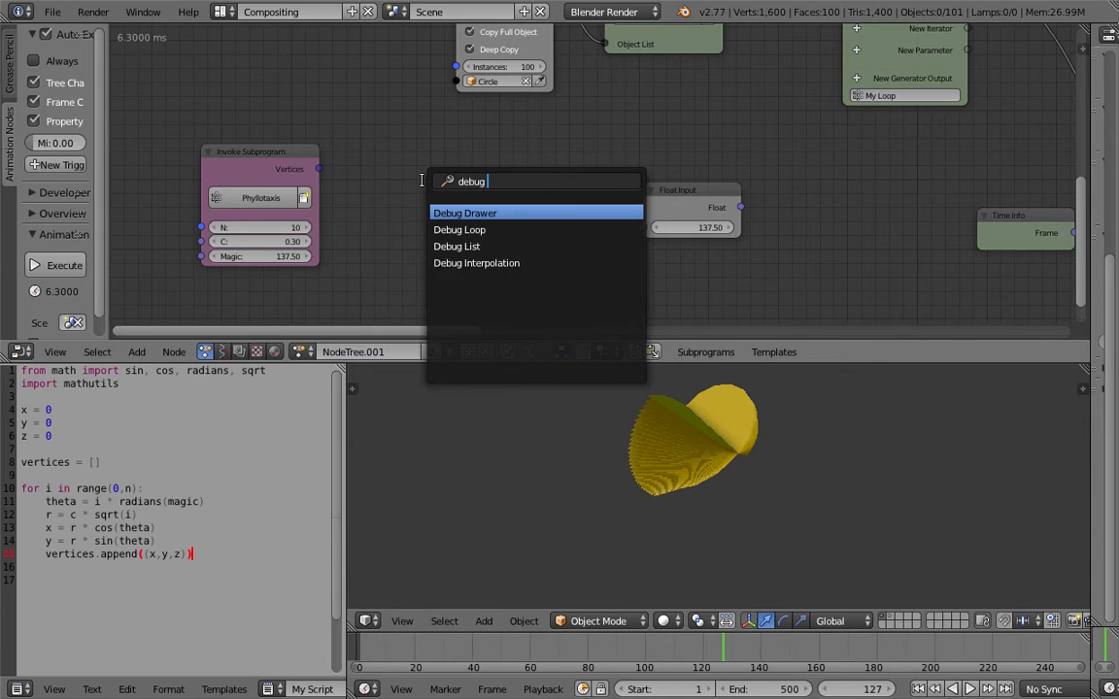
{"action": "key", "text": "Return"}
{"action": "left_click", "coordinate": [390, 166]}
{"action": "left_click_drag", "start_coordinate": [319, 169], "coordinate": [408, 190]}
{"action": "middle_click_drag", "start_coordinate": [399, 168], "coordinate": [418, 139]}
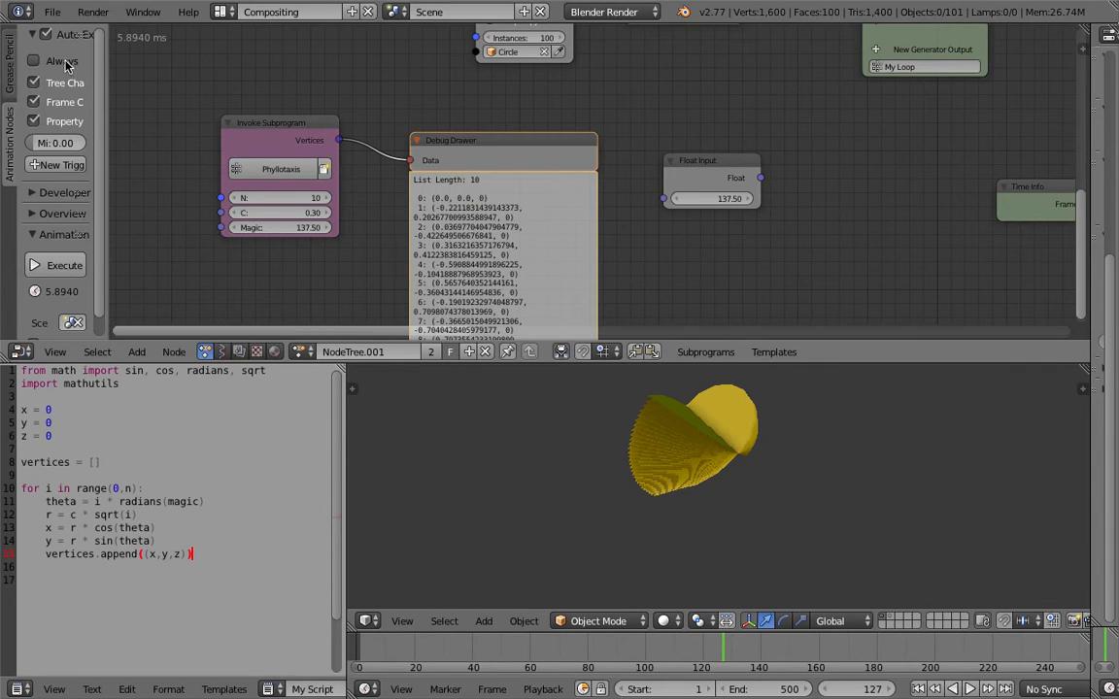
{"action": "middle_click_drag", "start_coordinate": [479, 204], "coordinate": [479, 148]}
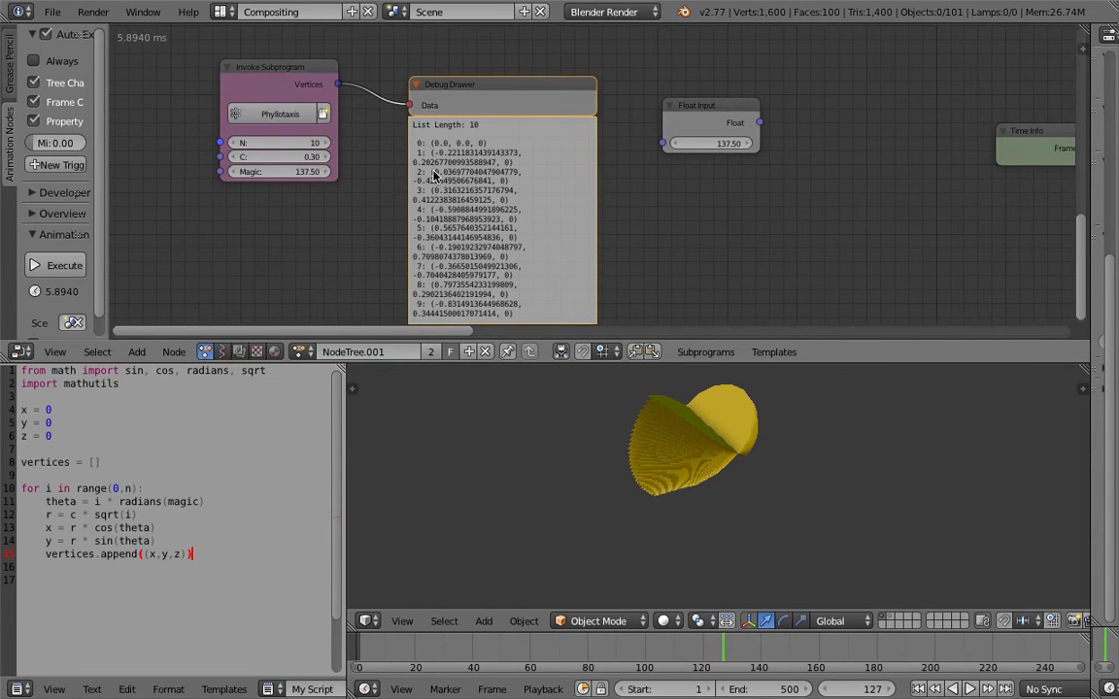
- Set the Phyllotaxis subprogram's N to 7
{"action": "left_click", "coordinate": [258, 143]}
{"action": "type", "text": "3"}
{"action": "key", "text": "Return"}
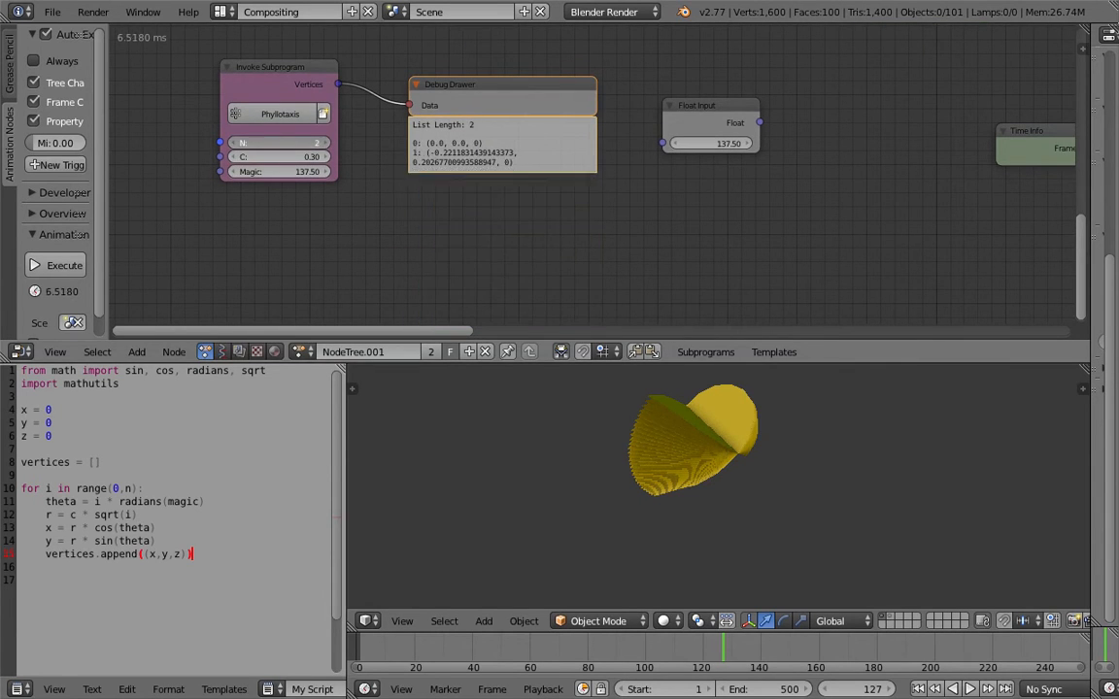
{"action": "left_click_drag", "start_coordinate": [278, 142], "coordinate": [318, 143]}
{"action": "scroll", "coordinate": [424, 62], "scroll_direction": "down", "scroll_amount": 1}
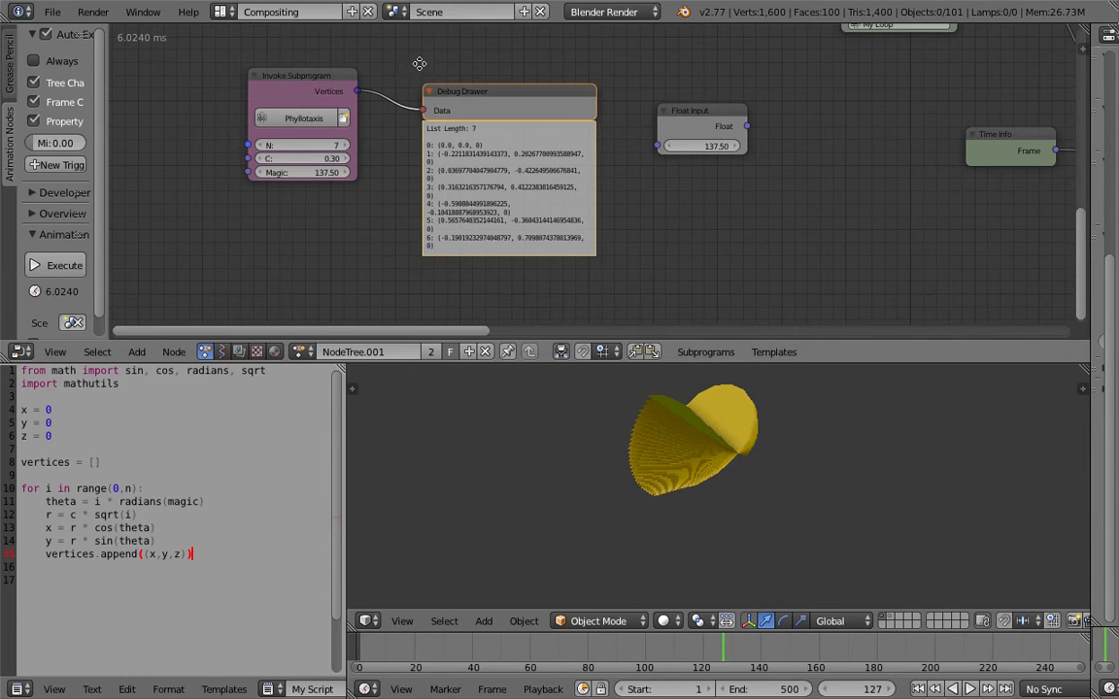
- Add a Vector List iterator to the My Loop input node and connect the Phyllotaxis Vertices output to My Loop's Vector List input
{"action": "scroll", "coordinate": [437, 93], "scroll_direction": "down", "scroll_amount": 3}
{"action": "middle_click_drag", "start_coordinate": [496, 107], "coordinate": [443, 171]}
{"action": "middle_click_drag", "start_coordinate": [717, 115], "coordinate": [569, 172]}
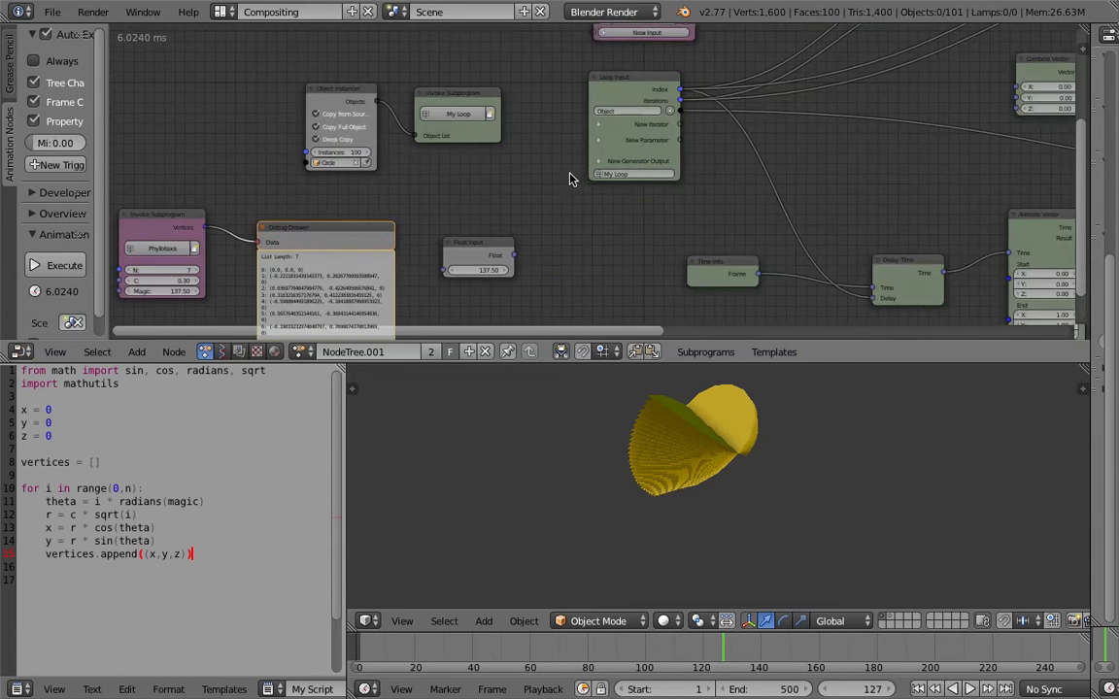
{"action": "scroll", "coordinate": [565, 170], "scroll_direction": "up", "scroll_amount": 1}
{"action": "middle_click_drag", "start_coordinate": [452, 146], "coordinate": [490, 137]}
{"action": "middle_click_drag", "start_coordinate": [597, 132], "coordinate": [573, 155]}
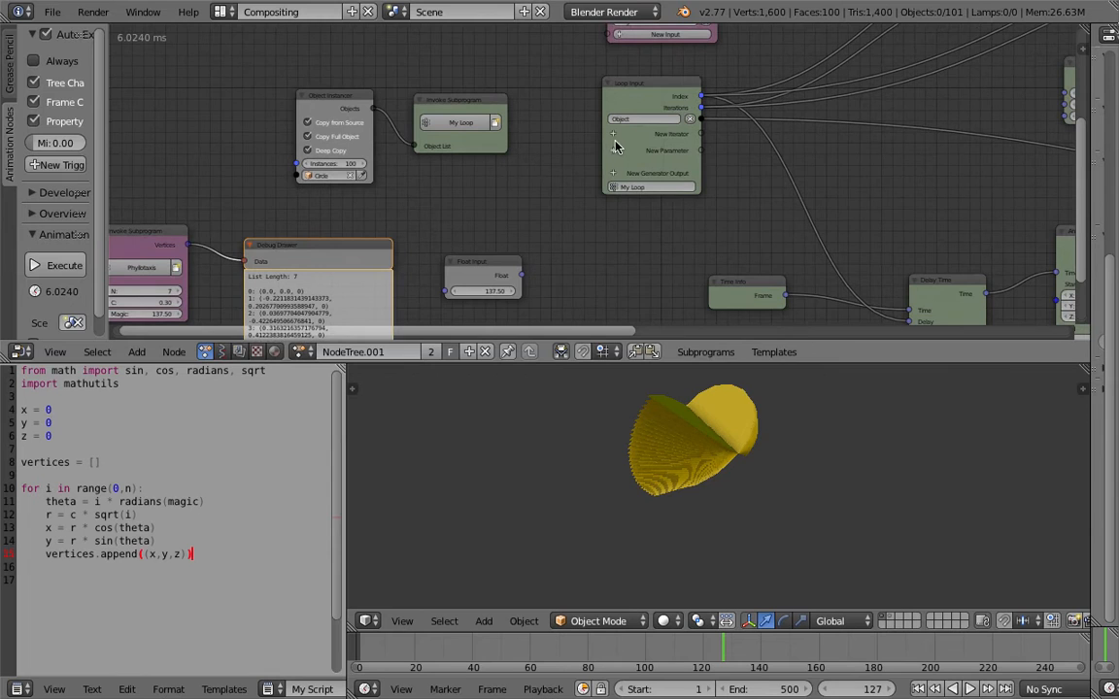
{"action": "left_click", "coordinate": [613, 135]}
{"action": "type", "text": "vec"}
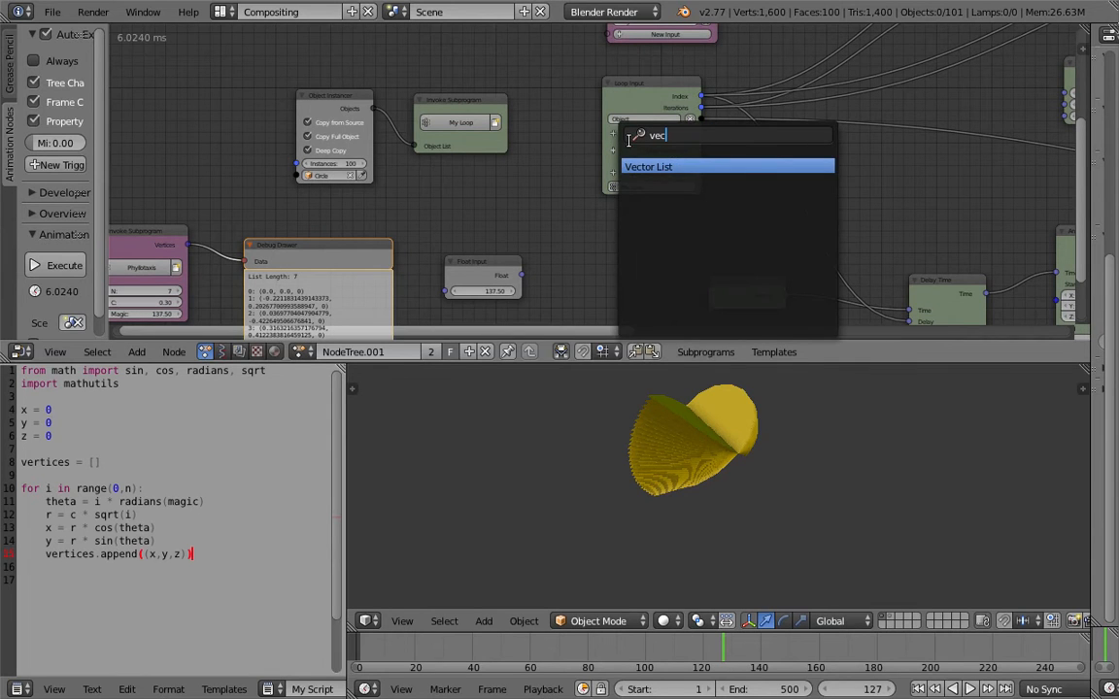
{"action": "key", "text": "Return"}
{"action": "middle_click_drag", "start_coordinate": [331, 193], "coordinate": [379, 186]}
{"action": "left_click_drag", "start_coordinate": [235, 239], "coordinate": [461, 153]}
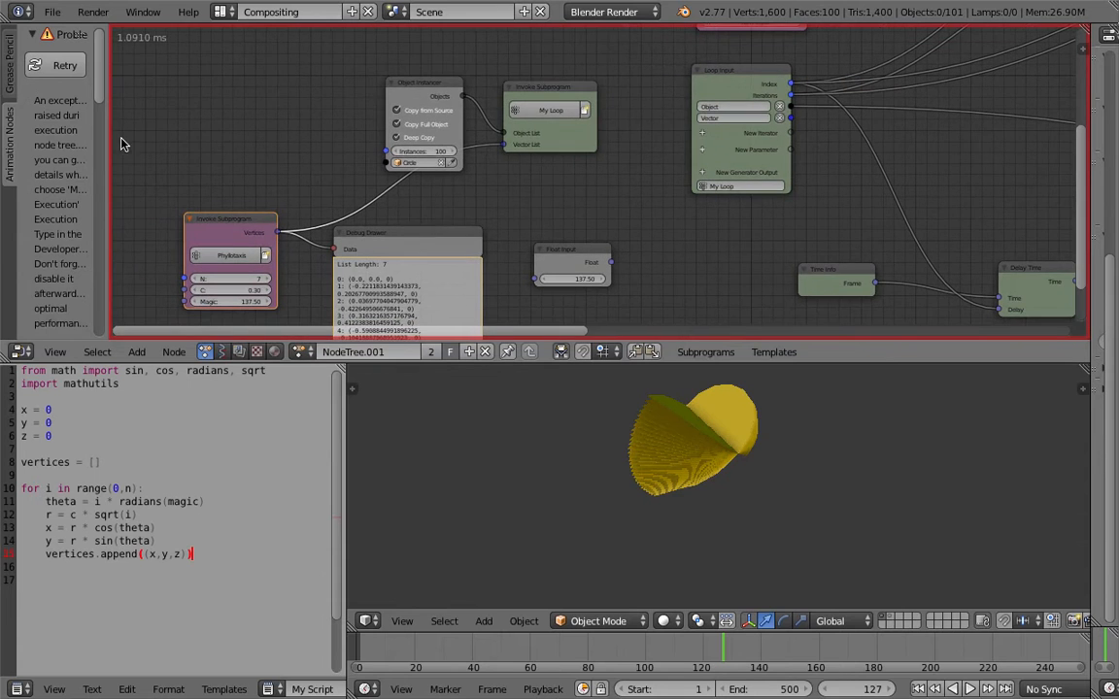
- Widen the node editor's tool shelf and read the Problems description
{"action": "left_click_drag", "start_coordinate": [108, 136], "coordinate": [216, 137]}
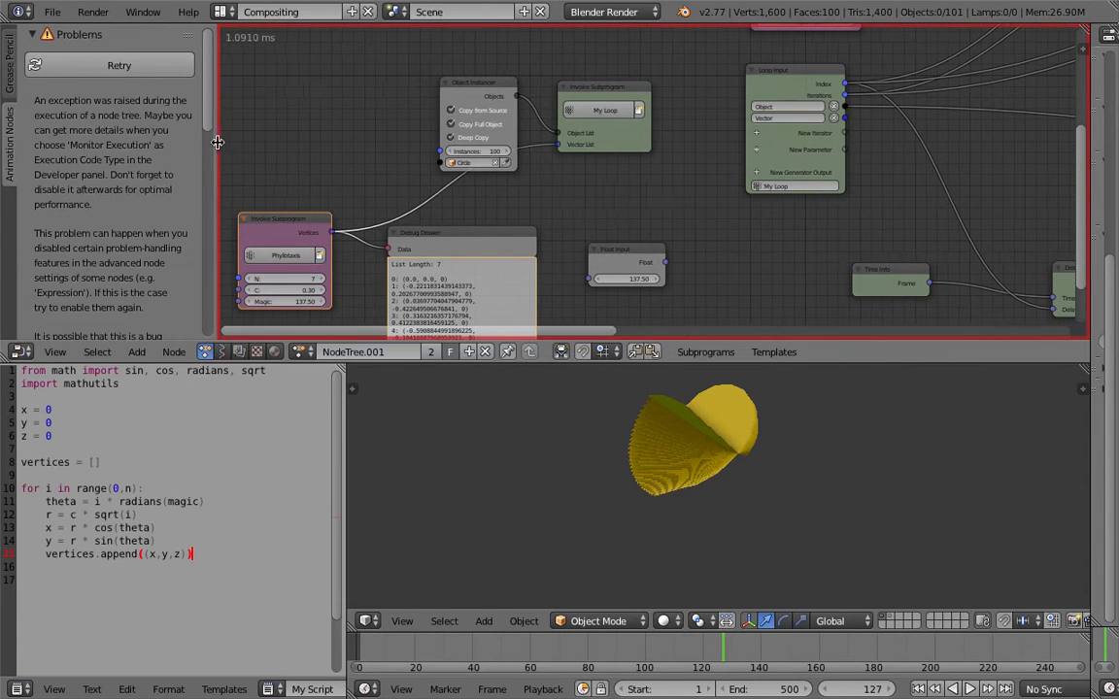
{"action": "scroll", "coordinate": [108, 154], "scroll_direction": "down", "scroll_amount": 5}
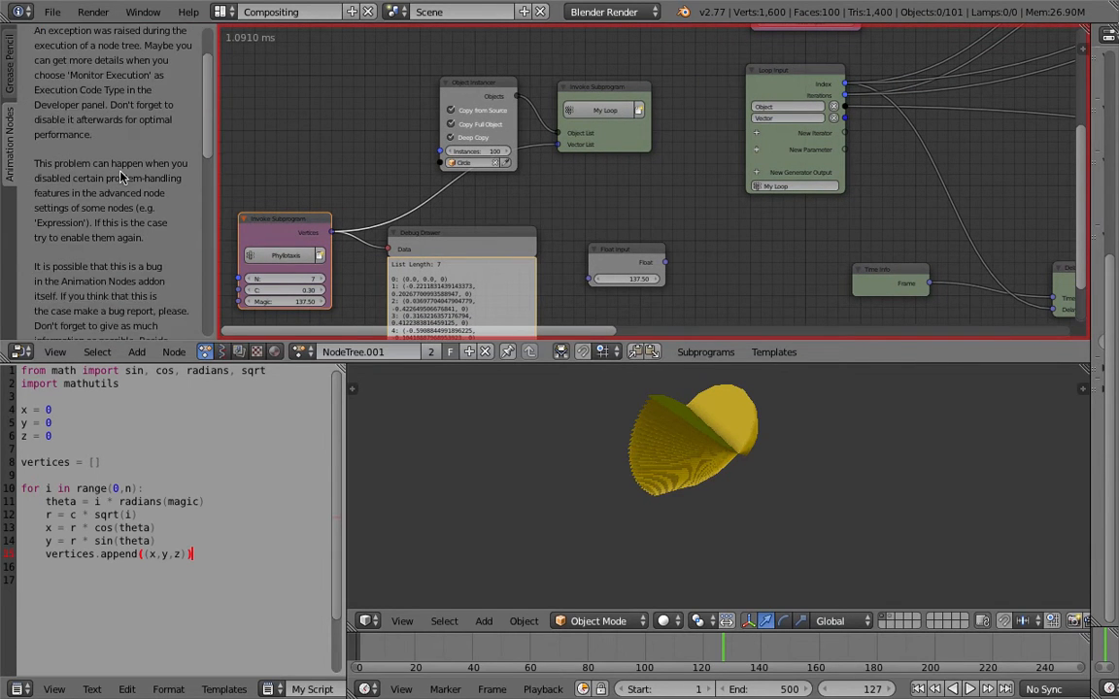
{"action": "scroll", "coordinate": [108, 154], "scroll_direction": "up", "scroll_amount": 5}
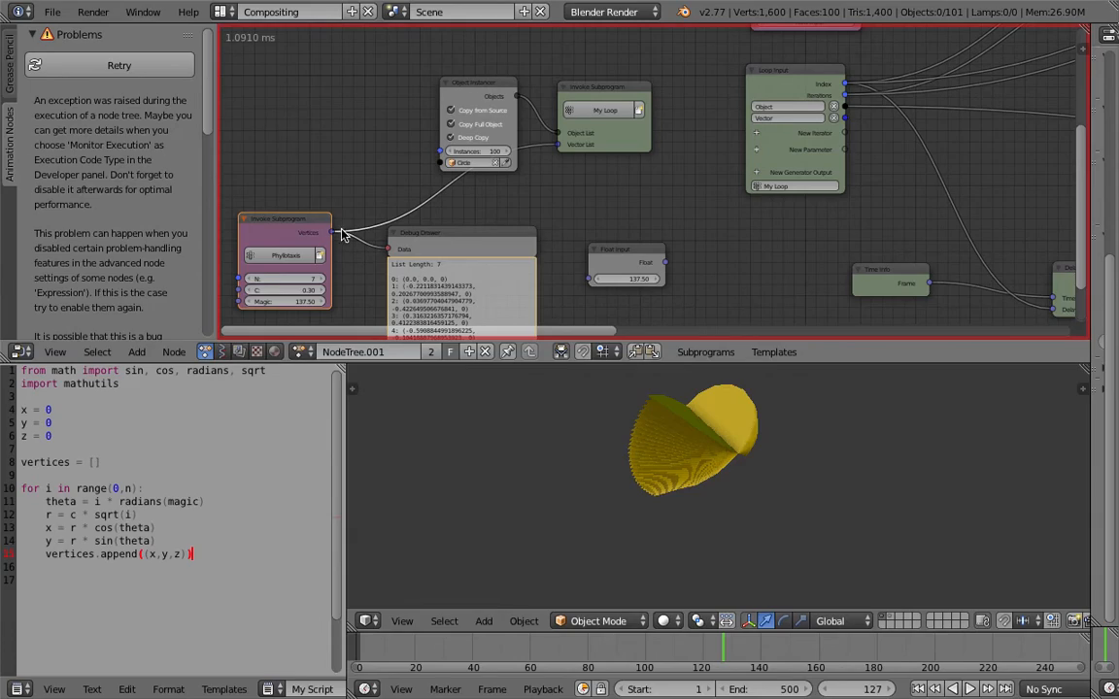
- Look for more error details by expanding the info log, and collapse it again
{"action": "key", "text": "ctrl+Left"}
{"action": "key", "text": "ctrl+Right"}
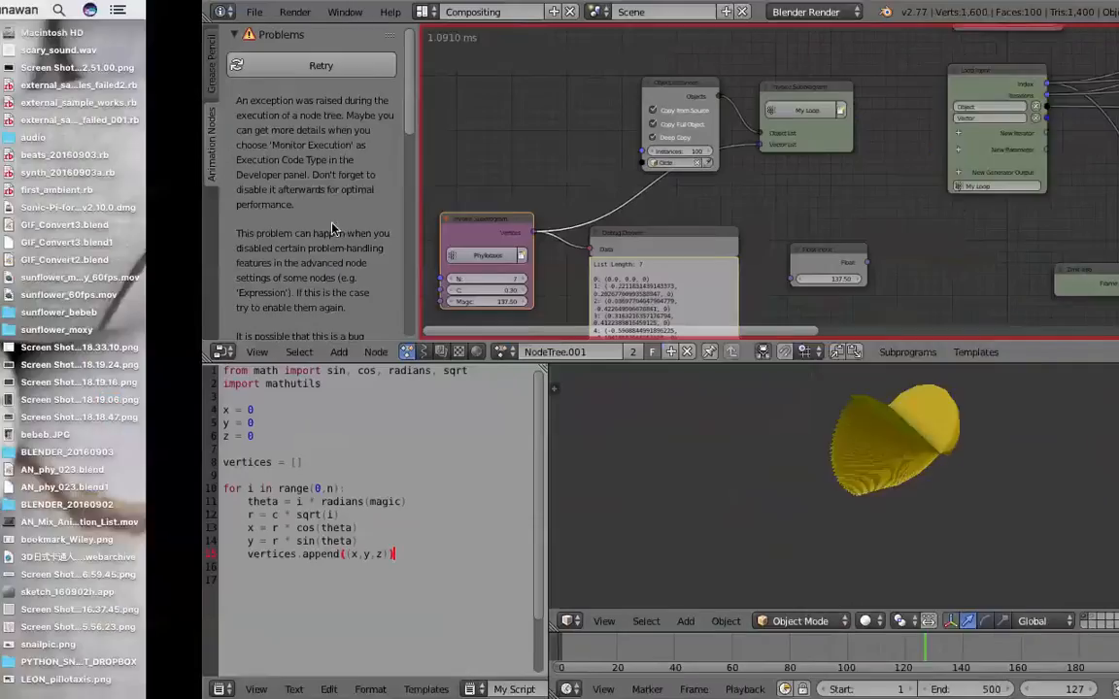
{"action": "left_click", "coordinate": [143, 12]}
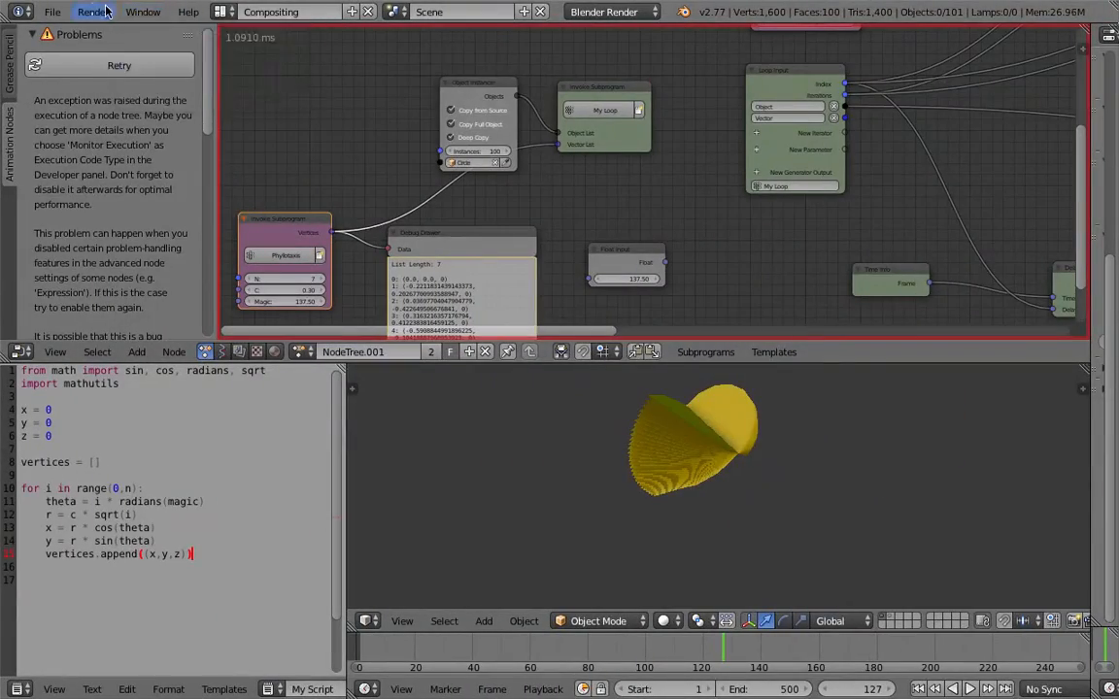
{"action": "middle_click_drag", "start_coordinate": [352, 143], "coordinate": [369, 103]}
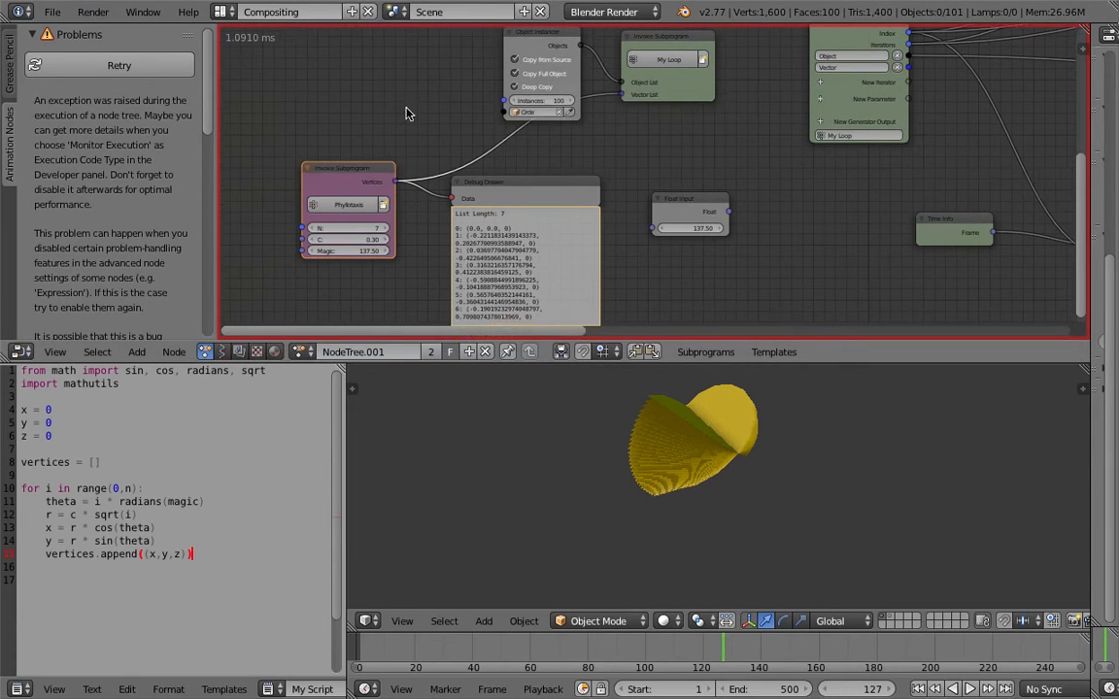
{"action": "left_click_drag", "start_coordinate": [369, 21], "coordinate": [418, 138]}
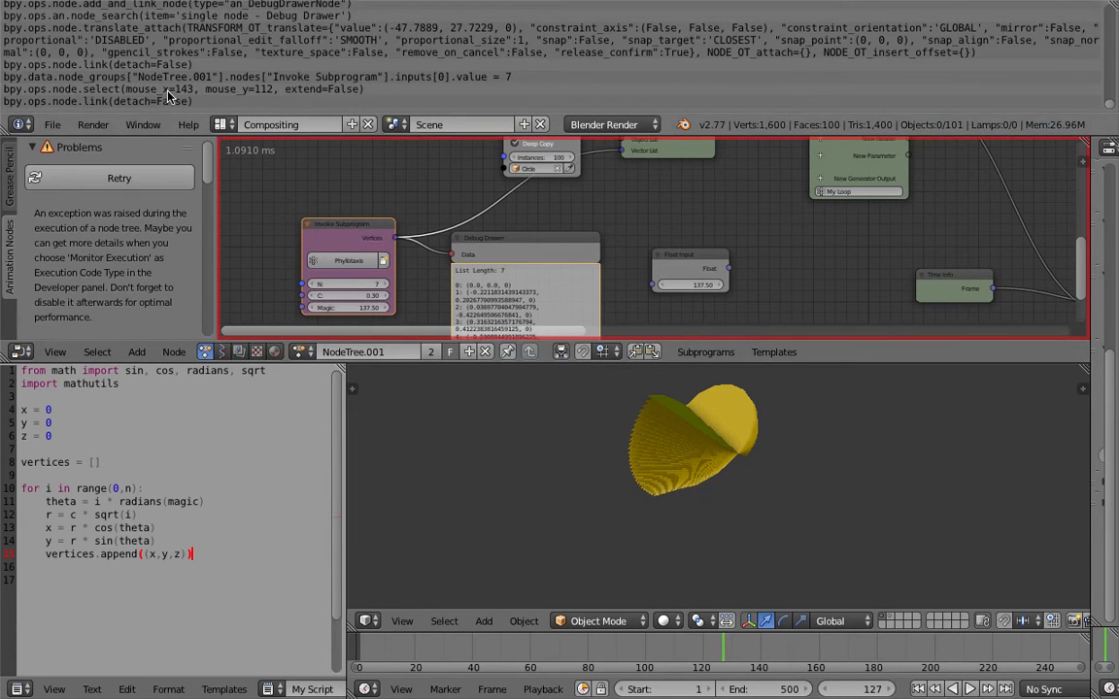
{"action": "left_click_drag", "start_coordinate": [340, 138], "coordinate": [364, 27]}
- Nudge the Debug Drawer node to the right and examine the format of its listed items
{"action": "middle_click_drag", "start_coordinate": [377, 87], "coordinate": [381, 84]}
{"action": "middle_click_drag", "start_coordinate": [391, 146], "coordinate": [401, 123]}
{"action": "scroll", "coordinate": [401, 124], "scroll_direction": "up", "scroll_amount": 1}
{"action": "left_click_drag", "start_coordinate": [504, 155], "coordinate": [518, 152]}
{"action": "middle_click_drag", "start_coordinate": [422, 171], "coordinate": [431, 155]}
{"action": "middle_click_drag", "start_coordinate": [453, 204], "coordinate": [455, 191]}
{"action": "scroll", "coordinate": [457, 193], "scroll_direction": "up", "scroll_amount": 1}
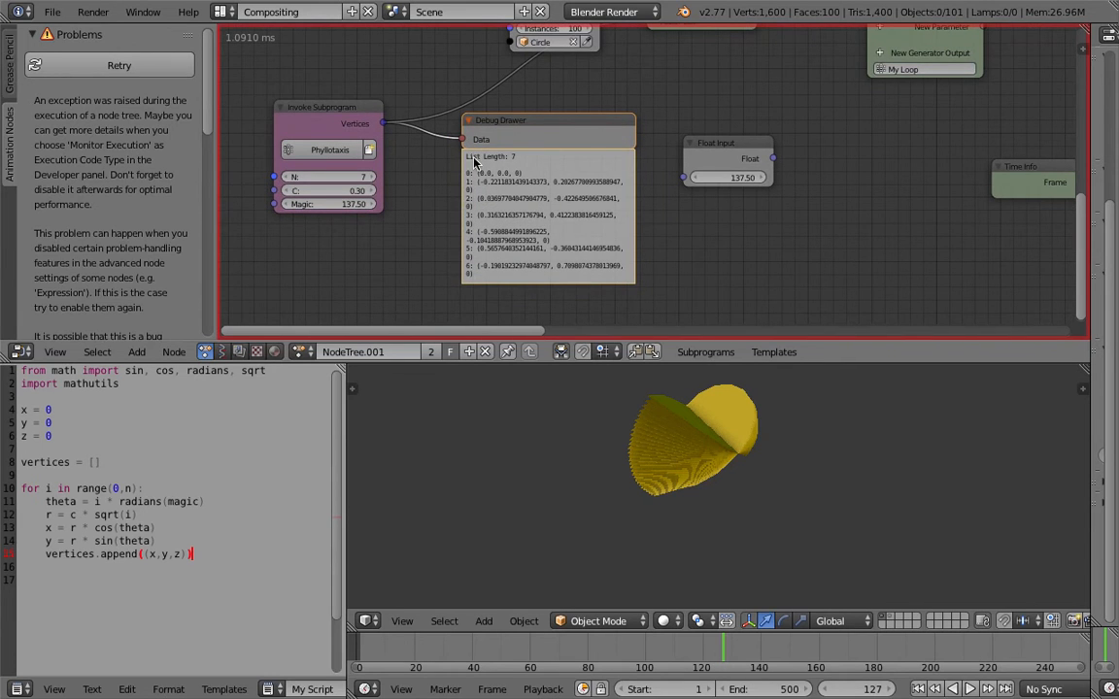
- Move the Object Instancer node further away from My Loop and delete the Debug Drawer node
{"action": "scroll", "coordinate": [581, 147], "scroll_direction": "down", "scroll_amount": 1}
{"action": "left_click", "coordinate": [549, 70]}
{"action": "left_click_drag", "start_coordinate": [549, 68], "coordinate": [519, 50]}
{"action": "scroll", "coordinate": [651, 130], "scroll_direction": "up", "scroll_amount": 1}
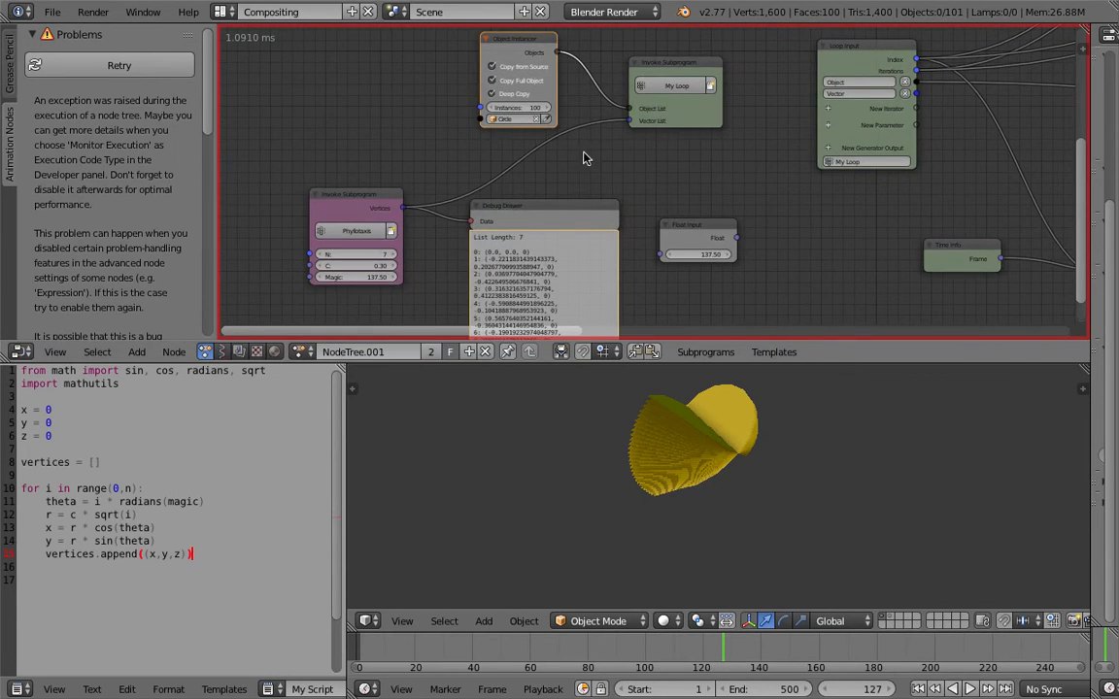
{"action": "middle_click_drag", "start_coordinate": [580, 195], "coordinate": [596, 189]}
{"action": "left_click", "coordinate": [595, 201]}
{"action": "key", "text": "x"}
{"action": "middle_click_drag", "start_coordinate": [542, 215], "coordinate": [608, 179]}
- Wrap the appended coordinates in a vector so the line reads "vertices.append(mathutils.Vector((x,y,z)))"
{"action": "left_click", "coordinate": [165, 541]}
{"action": "scroll", "coordinate": [155, 549], "scroll_direction": "down", "scroll_amount": 2}
{"action": "left_click", "coordinate": [146, 490]}
{"action": "scroll", "coordinate": [165, 505], "scroll_direction": "up", "scroll_amount": 2}
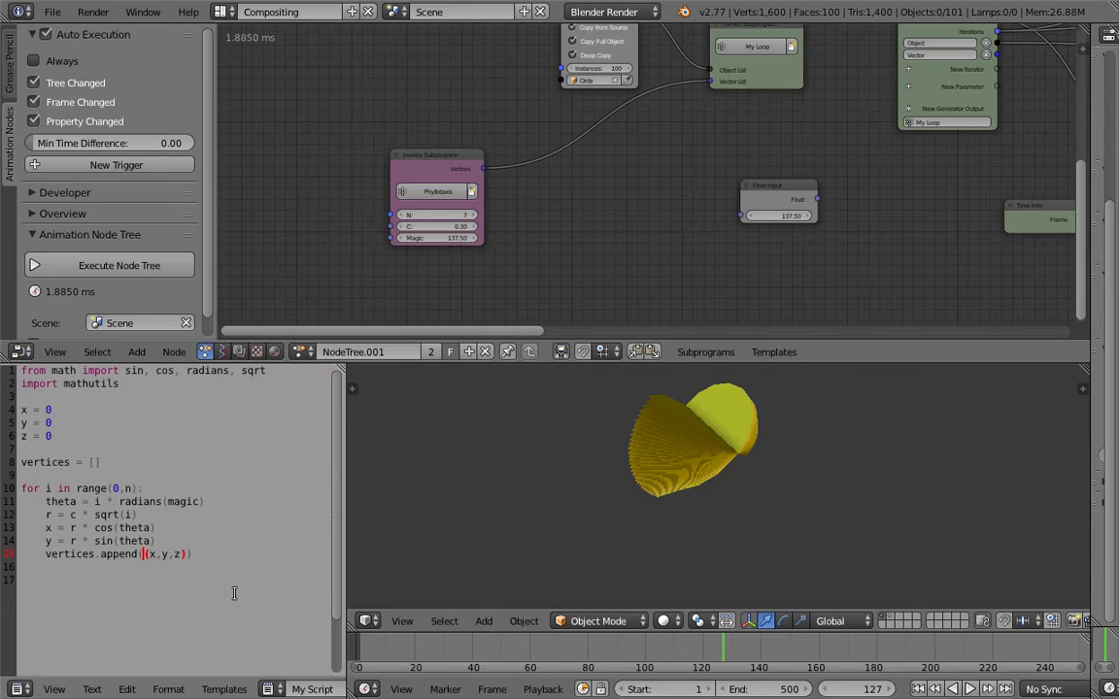
{"action": "type", "text": "mathutils.Vector"}
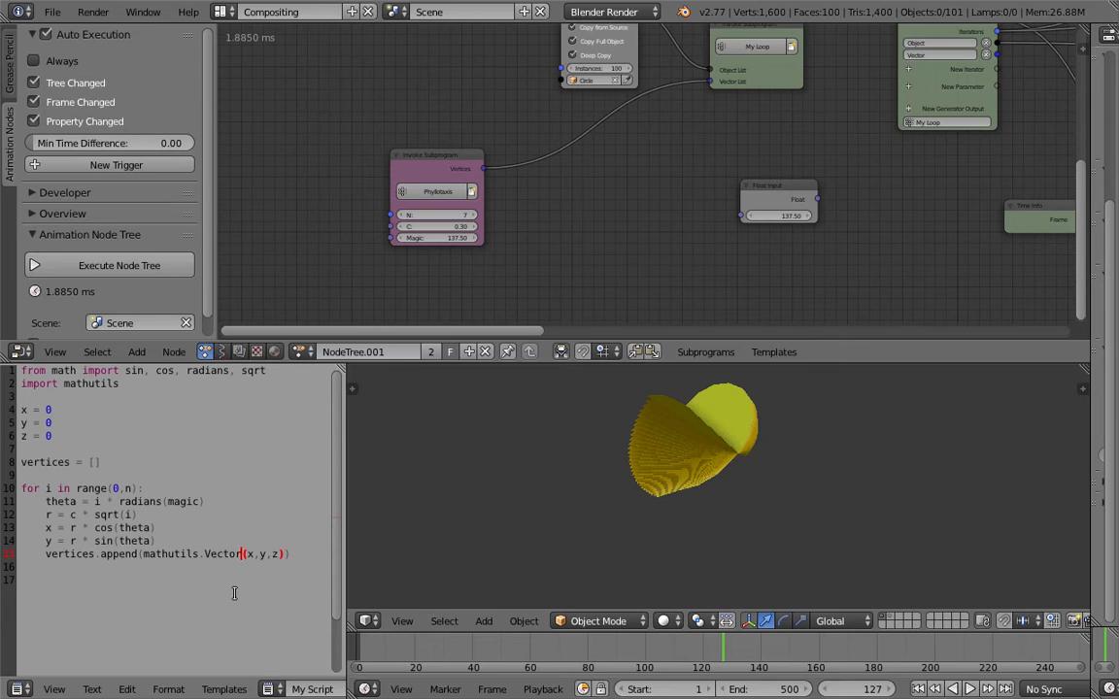
{"action": "type", "text": "("}
{"action": "key", "text": "Right"}
{"action": "key", "text": "Right"}
{"action": "key", "text": "Right"}
{"action": "key", "text": "Down"}
- Insert blank lines in the for loop before the x calculation and before the vertices.append line
{"action": "left_click", "coordinate": [181, 555]}
{"action": "left_click", "coordinate": [199, 539]}
{"action": "key", "text": "Return"}
{"action": "key", "text": "Up"}
{"action": "key", "text": "Up"}
{"action": "key", "text": "Up"}
{"action": "key", "text": "End"}
{"action": "key", "text": "Left"}
{"action": "key", "text": "Up"}
{"action": "key", "text": "Down"}
{"action": "key", "text": "Return"}
- Insert a blank line and the comment "# phyllotaxis math formula" above the theta line in the for loop
{"action": "key", "text": "Up"}
{"action": "key", "text": "Up"}
{"action": "key", "text": "Up"}
{"action": "key", "text": "End"}
{"action": "key", "text": "Left"}
{"action": "key", "text": "Return"}
{"action": "key", "text": "Return"}
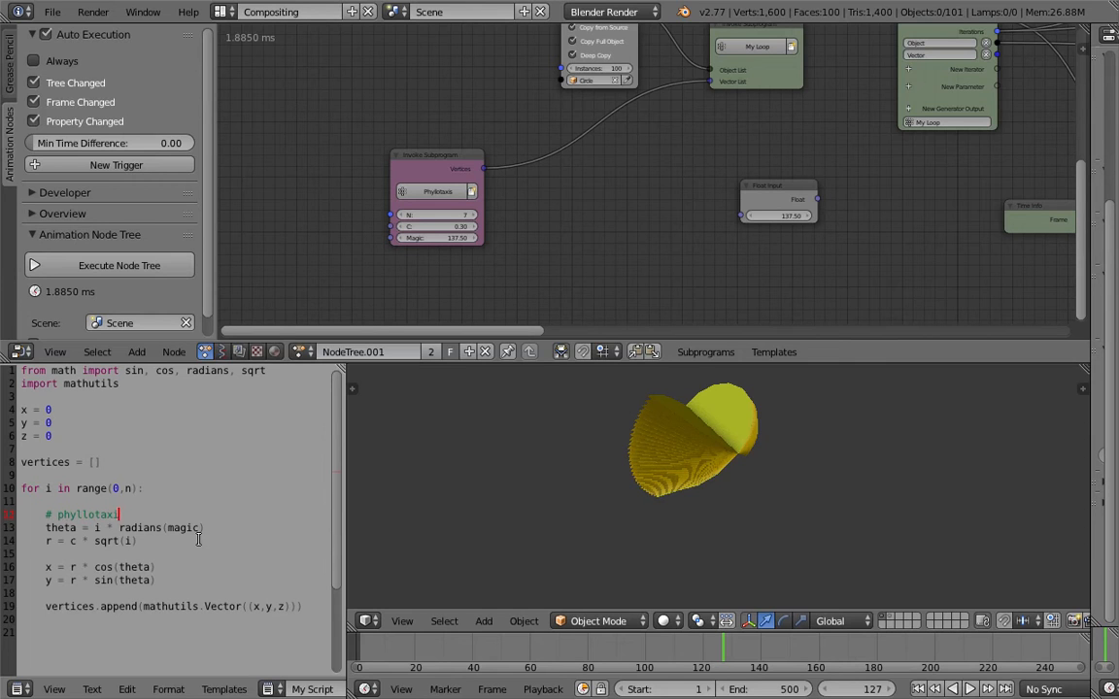
{"action": "type", "text": "# phyllotaxis math"}
- Add the comment "# append item into list" directly above the vertices.append line
{"action": "key", "text": "Down"}
{"action": "key", "text": "Down"}
{"action": "key", "text": "Down"}
{"action": "key", "text": "Down"}
{"action": "key", "text": "Home"}
{"action": "key", "text": "Up"}
{"action": "key", "text": "Up"}
{"action": "key", "text": "Up"}
{"action": "key", "text": "Down"}
{"action": "key", "text": "Down"}
{"action": "key", "text": "Return"}
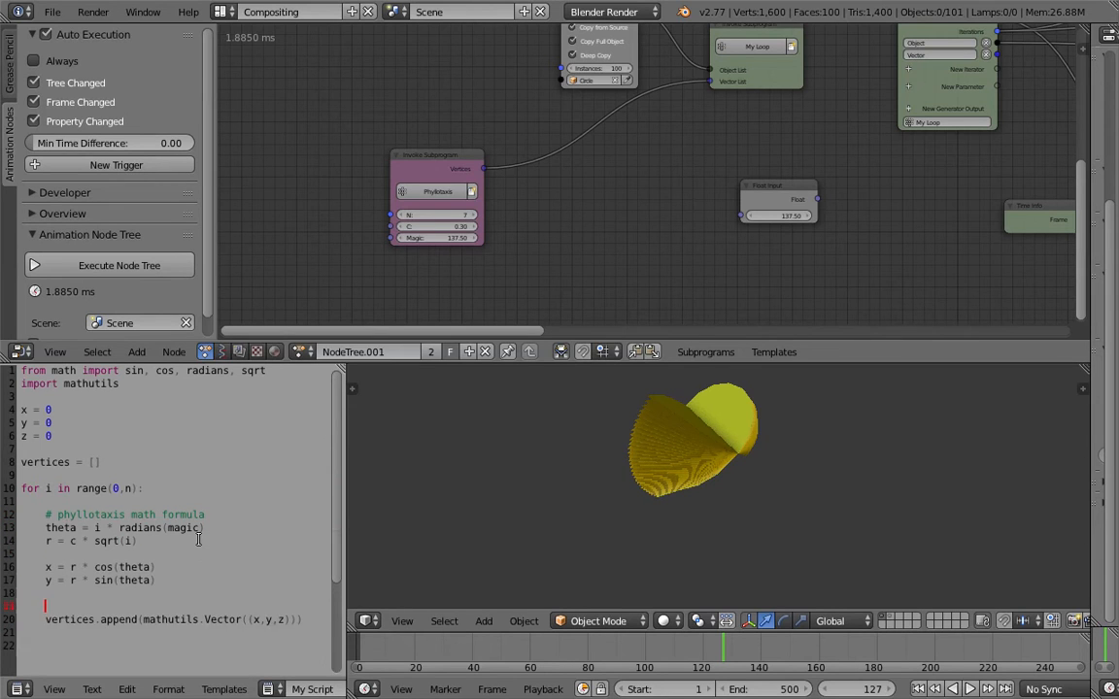
{"action": "type", "text": "# append item into list"}
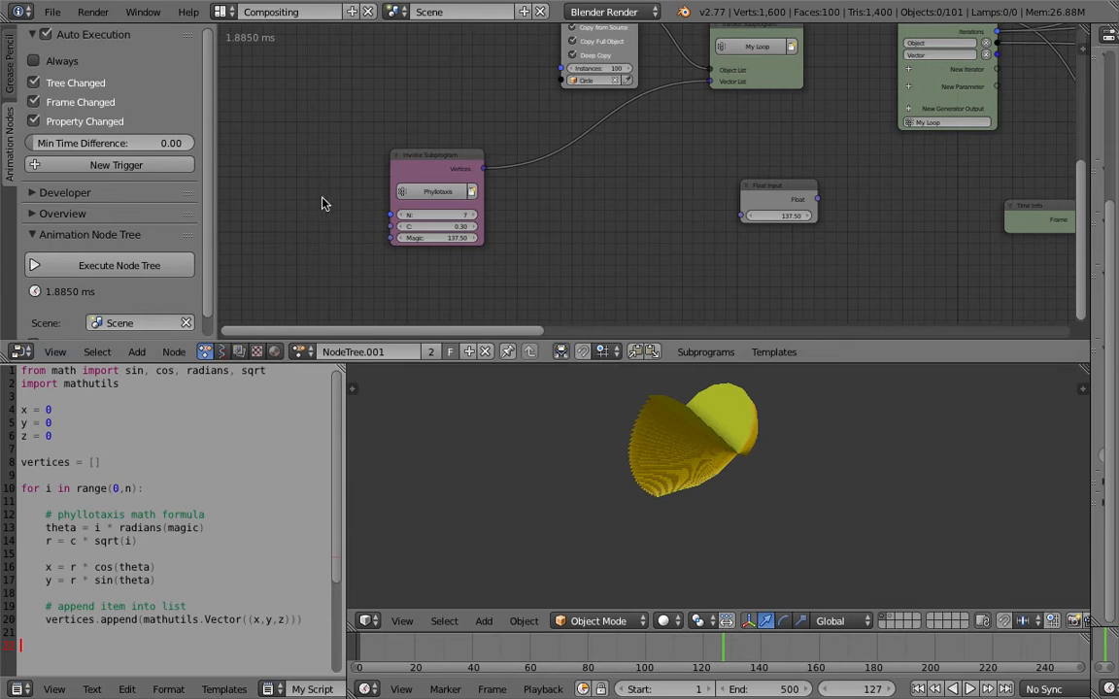
- Move the Phyllotaxis node up and left, and connect its Vertices output to a new Debug Drawer node
{"action": "left_click_drag", "start_coordinate": [424, 155], "coordinate": [347, 134]}
{"action": "key", "text": "shift+a"}
{"action": "left_click", "coordinate": [541, 191]}
{"action": "type", "text": "debug"}
{"action": "key", "text": "Return"}
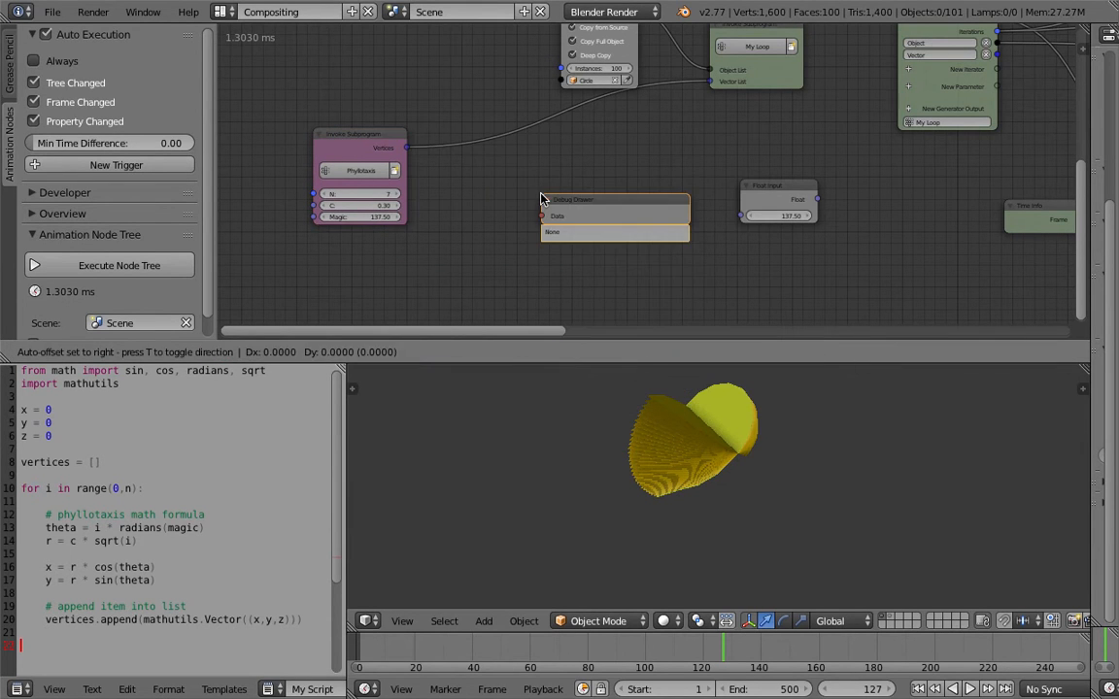
{"action": "left_click", "coordinate": [520, 196]}
{"action": "left_click_drag", "start_coordinate": [413, 150], "coordinate": [522, 215]}
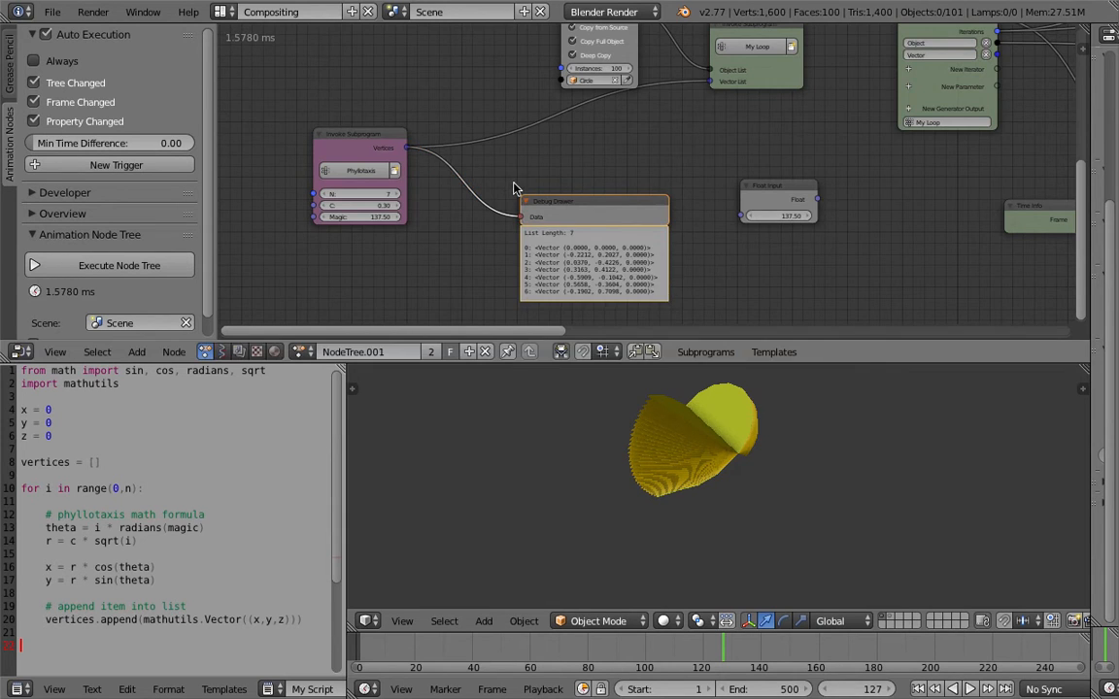
- Check the vector entries in the Debug Drawer and delete that node
{"action": "scroll", "coordinate": [514, 151], "scroll_direction": "up", "scroll_amount": 1}
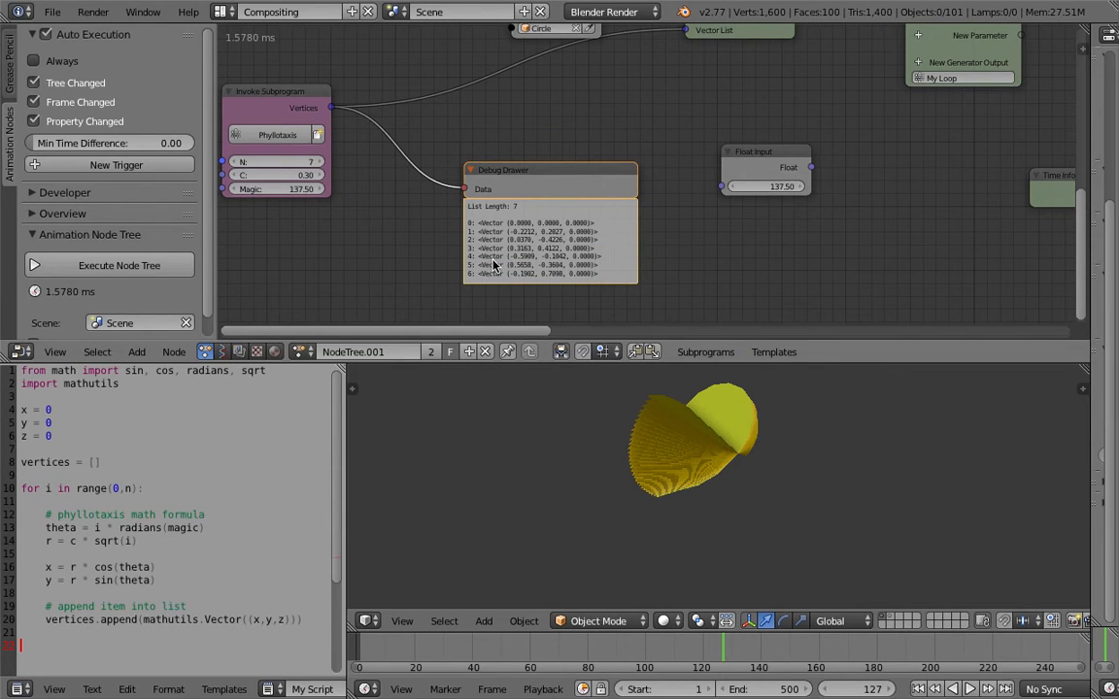
{"action": "scroll", "coordinate": [600, 183], "scroll_direction": "down", "scroll_amount": 1}
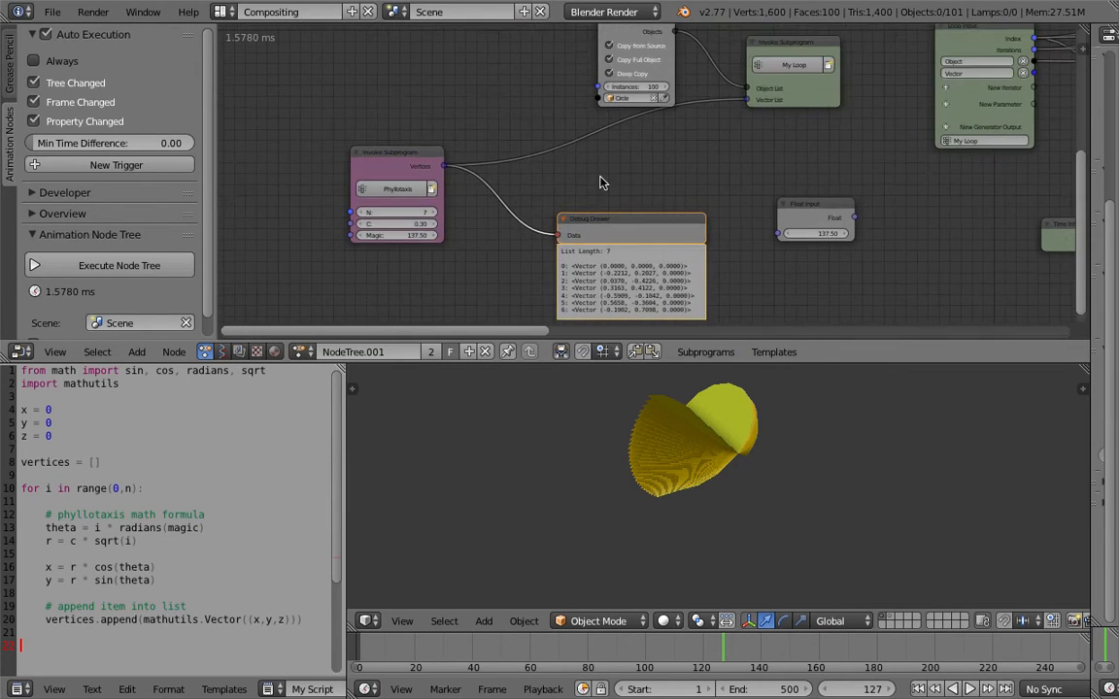
{"action": "key", "text": "x"}
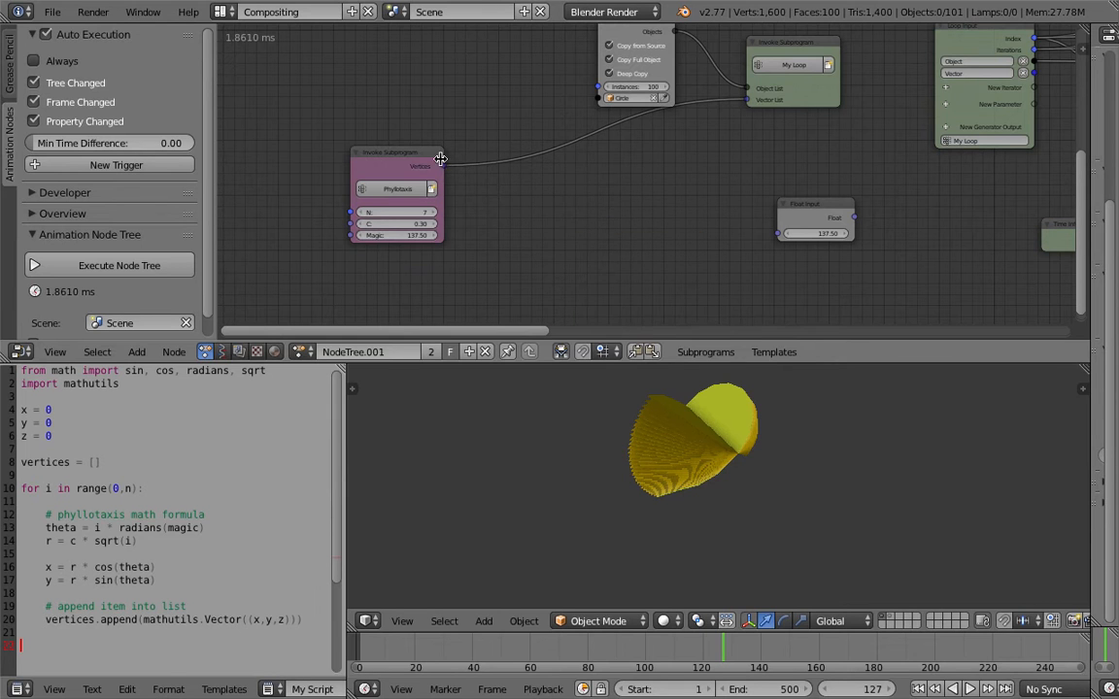
- Move the Phyllotaxis node closer to the My Loop node, and shift the Combine Vector node away from Direction to Rotation
{"action": "left_click_drag", "start_coordinate": [429, 154], "coordinate": [563, 171]}
{"action": "middle_click_drag", "start_coordinate": [706, 151], "coordinate": [572, 194]}
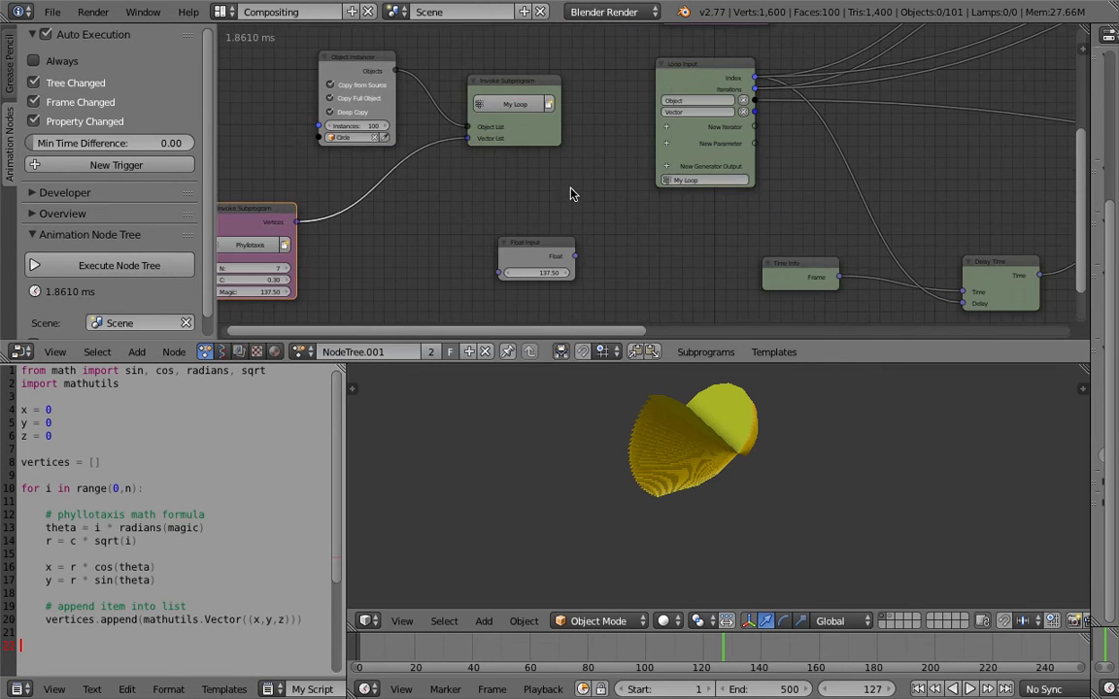
{"action": "middle_click_drag", "start_coordinate": [498, 133], "coordinate": [569, 126]}
{"action": "scroll", "coordinate": [508, 182], "scroll_direction": "down", "scroll_amount": 1}
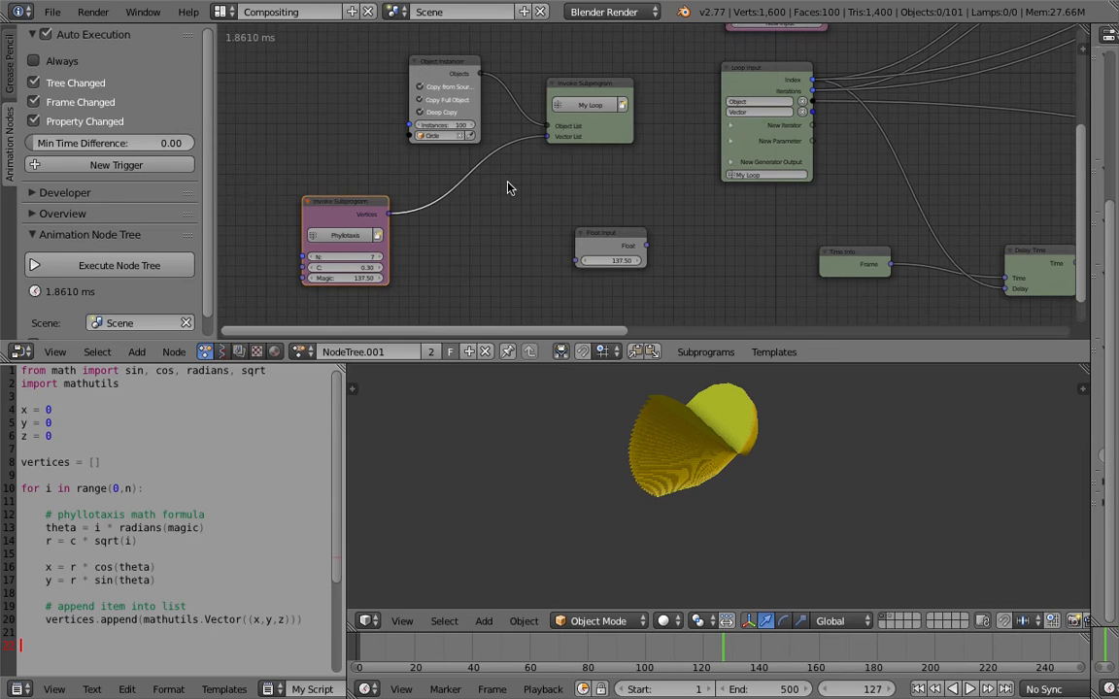
{"action": "middle_click_drag", "start_coordinate": [581, 185], "coordinate": [346, 193]}
{"action": "scroll", "coordinate": [459, 195], "scroll_direction": "down", "scroll_amount": 1}
{"action": "middle_click_drag", "start_coordinate": [701, 167], "coordinate": [553, 174]}
{"action": "scroll", "coordinate": [544, 179], "scroll_direction": "up", "scroll_amount": 1}
{"action": "left_click_drag", "start_coordinate": [361, 129], "coordinate": [677, 83]}
{"action": "middle_click_drag", "start_coordinate": [674, 83], "coordinate": [578, 96]}
{"action": "left_click_drag", "start_coordinate": [657, 83], "coordinate": [620, 84]}
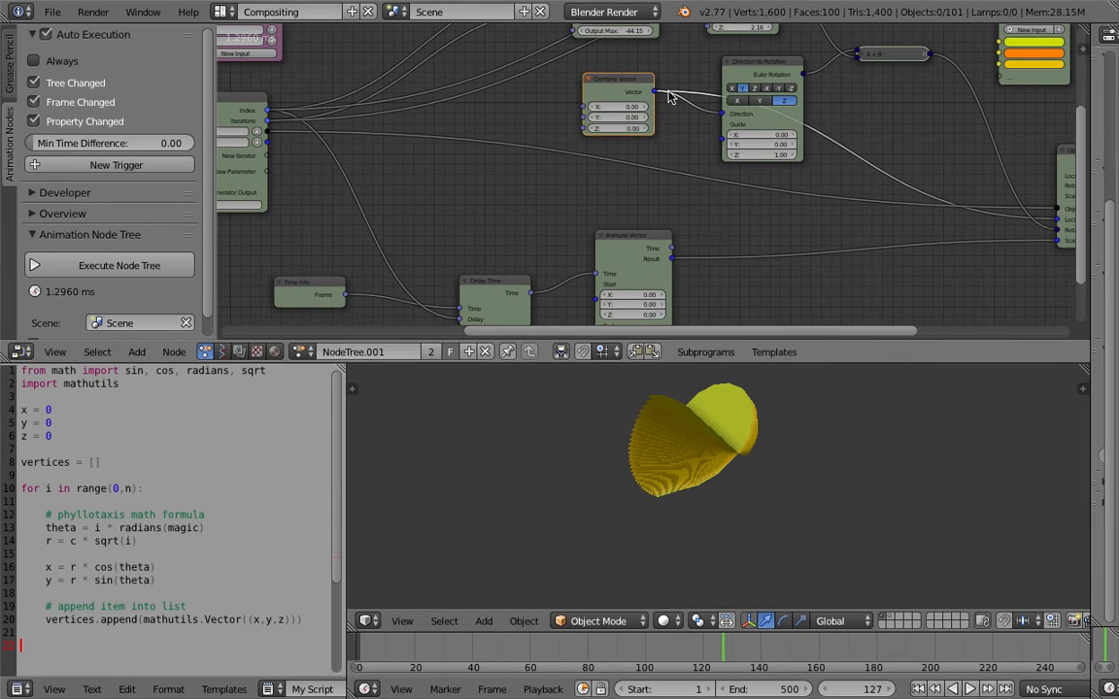
- Connect the Loop Input's Vector output to the Direction to Rotation node's Direction and to the Object Transforms Output's Location
{"action": "middle_click_drag", "start_coordinate": [629, 93], "coordinate": [718, 115]}
{"action": "scroll", "coordinate": [719, 116], "scroll_direction": "up", "scroll_amount": 1}
{"action": "left_click_drag", "start_coordinate": [333, 170], "coordinate": [825, 132]}
{"action": "middle_click_drag", "start_coordinate": [738, 115], "coordinate": [599, 135]}
{"action": "scroll", "coordinate": [550, 132], "scroll_direction": "down", "scroll_amount": 2}
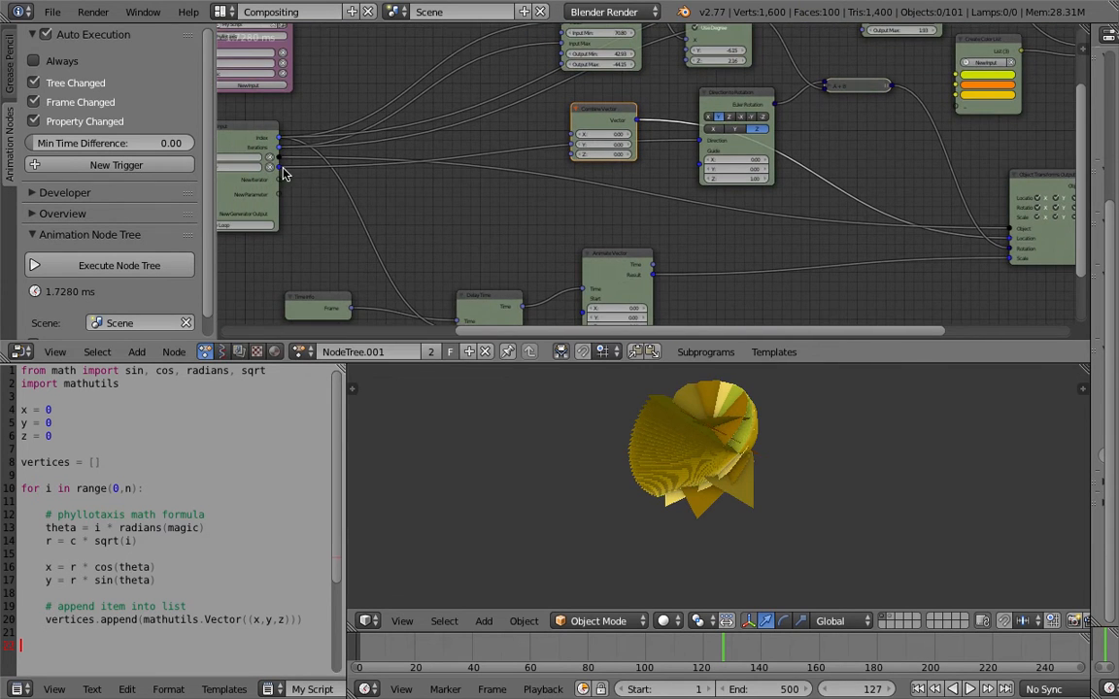
{"action": "left_click_drag", "start_coordinate": [281, 171], "coordinate": [1011, 241]}
- Delete the Combine Vector node and save the file
{"action": "left_click_drag", "start_coordinate": [590, 111], "coordinate": [608, 113]}
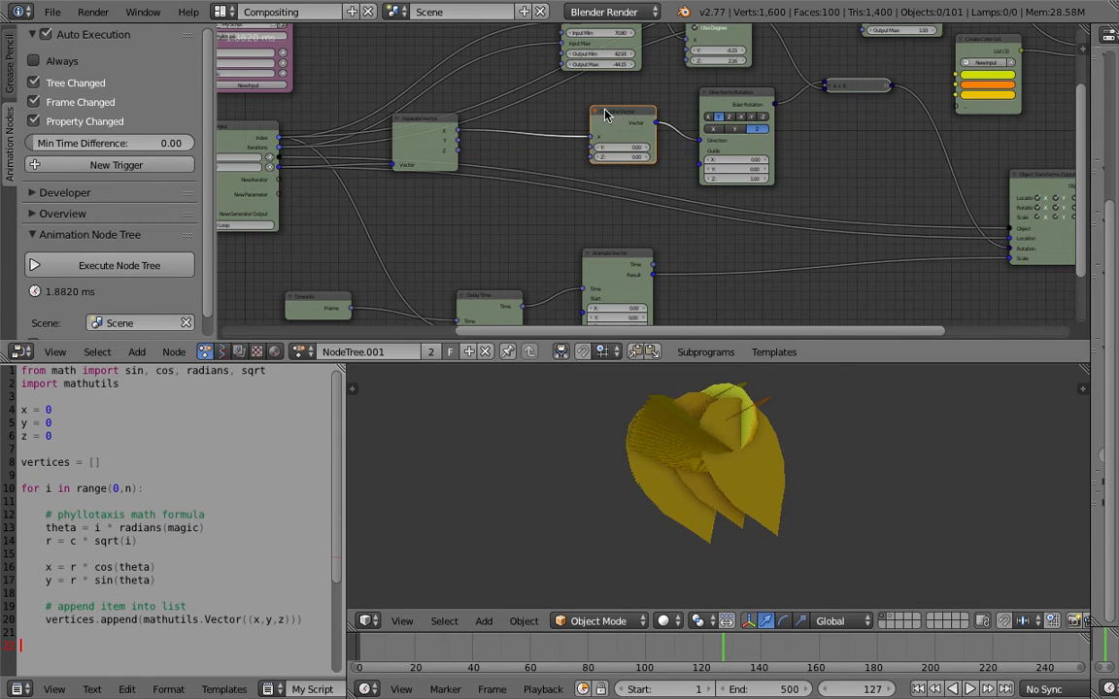
{"action": "key", "text": "x"}
{"action": "key", "text": "ctrl+s"}
{"action": "left_click", "coordinate": [607, 145]}
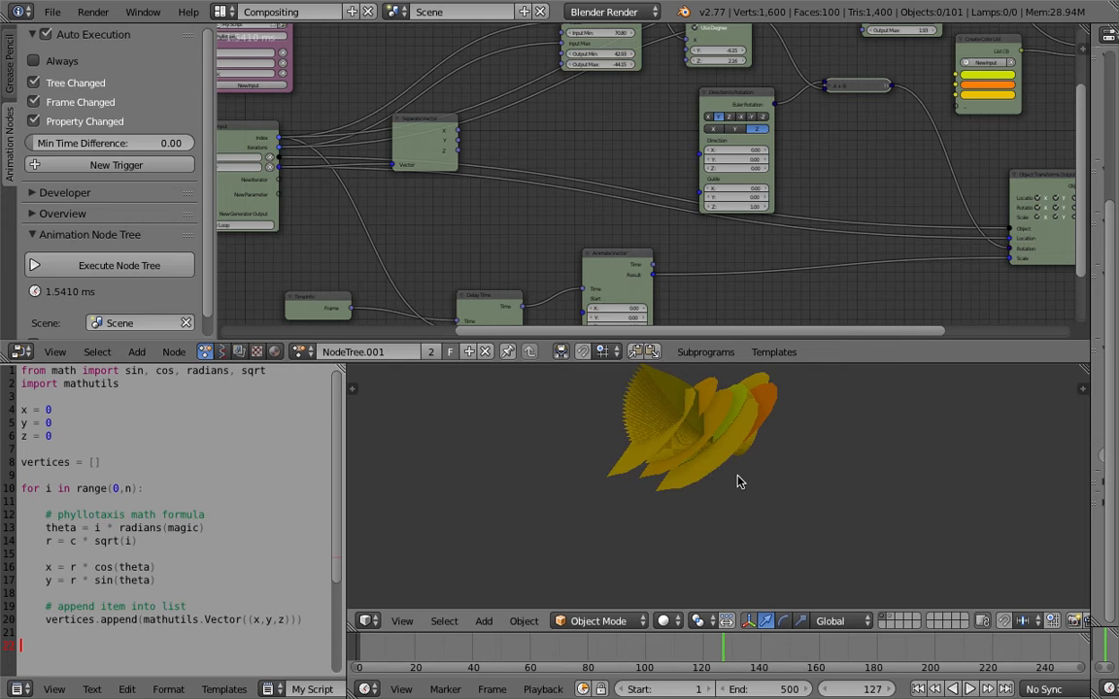
- Play back the animation and save the file again
{"action": "key", "text": "alt+a"}
{"action": "scroll", "coordinate": [644, 242], "scroll_direction": "down", "scroll_amount": 3}
{"action": "middle_click_drag", "start_coordinate": [585, 239], "coordinate": [808, 240]}
{"action": "middle_click_drag", "start_coordinate": [670, 230], "coordinate": [834, 222]}
{"action": "key", "text": "ctrl+s"}
{"action": "left_click", "coordinate": [784, 229]}
- Move the Phyllotaxis node directly beneath the Object Instancer node and save the file
{"action": "middle_click_drag", "start_coordinate": [440, 203], "coordinate": [641, 195]}
{"action": "scroll", "coordinate": [574, 191], "scroll_direction": "up", "scroll_amount": 4}
{"action": "left_click_drag", "start_coordinate": [602, 242], "coordinate": [692, 214]}
{"action": "middle_click_drag", "start_coordinate": [670, 211], "coordinate": [584, 210]}
{"action": "key", "text": "ctrl+s"}
{"action": "left_click", "coordinate": [512, 199]}
{"action": "scroll", "coordinate": [482, 185], "scroll_direction": "up", "scroll_amount": 2}
{"action": "scroll", "coordinate": [573, 185], "scroll_direction": "up", "scroll_amount": 1}
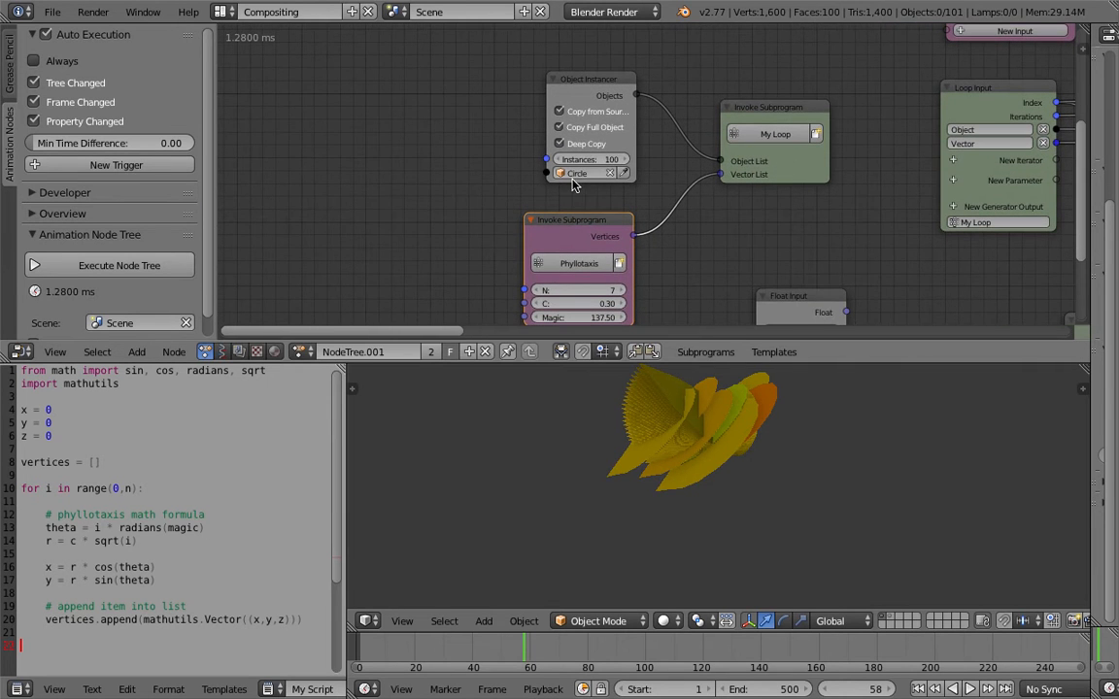
{"action": "scroll", "coordinate": [597, 277], "scroll_direction": "down", "scroll_amount": 2}
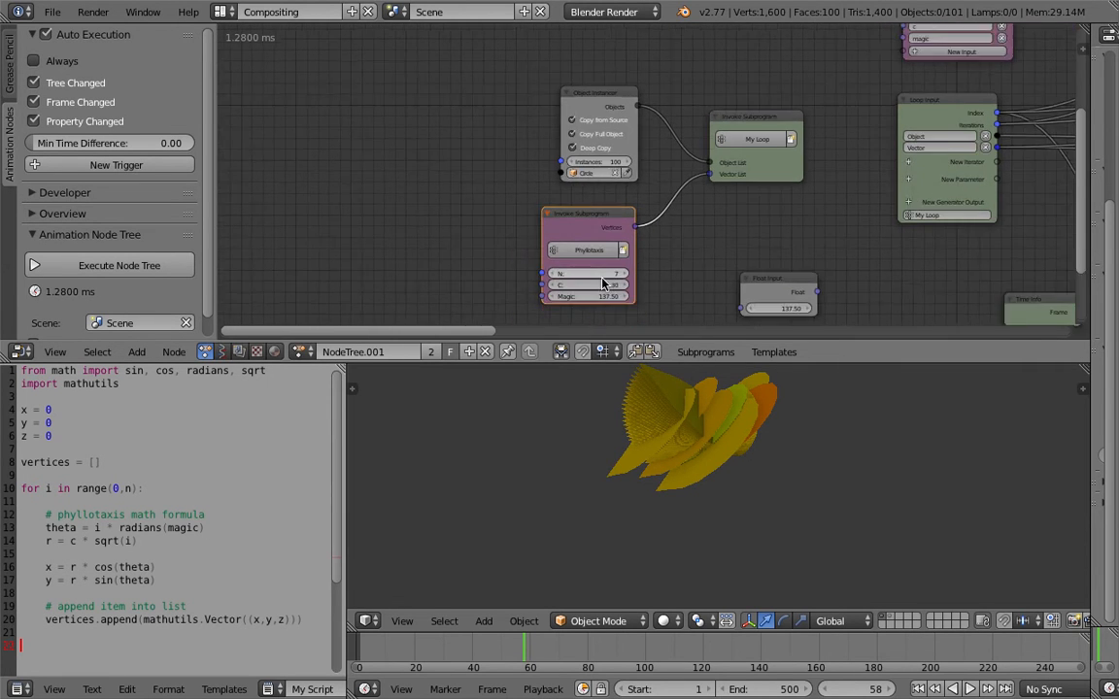
{"action": "scroll", "coordinate": [457, 189], "scroll_direction": "left", "scroll_amount": 2, "text": "ctrl"}
{"action": "key", "text": "ctrl+s"}
{"action": "left_click", "coordinate": [447, 184]}
- Add an Integer Input node ahead of the Object Instancer and Phyllotaxis nodes, and set its value to 100
{"action": "key", "text": "ctrl+a"}
{"action": "type", "text": "Debug Drawer"}
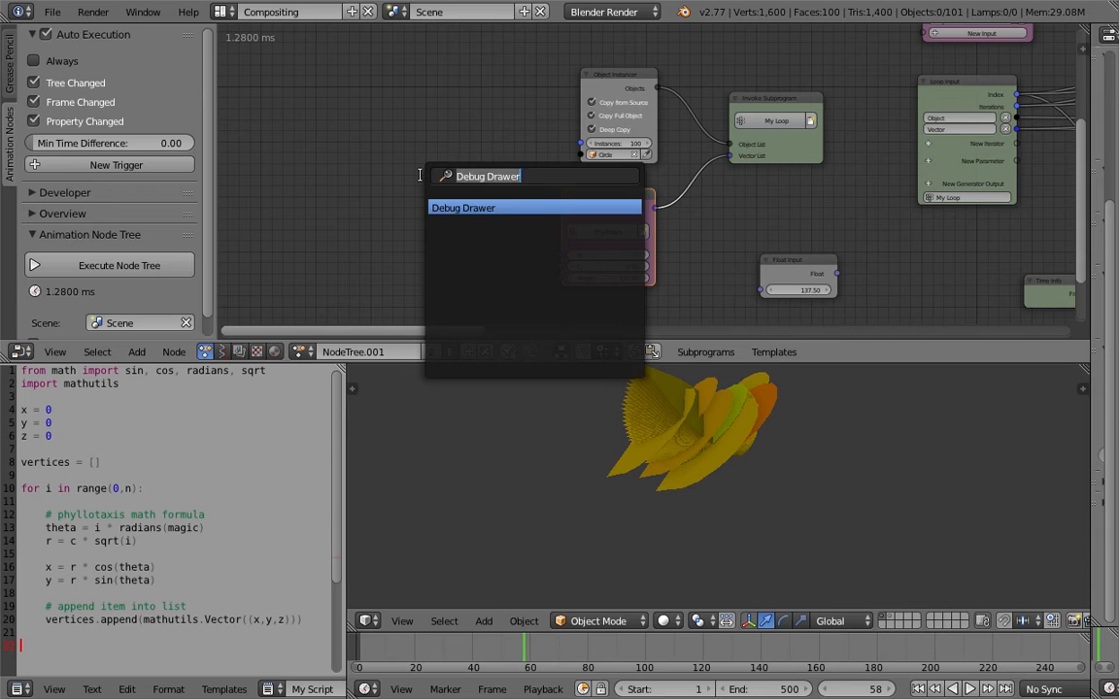
{"action": "type", "text": "integer o"}
{"action": "key", "text": "BackSpace"}
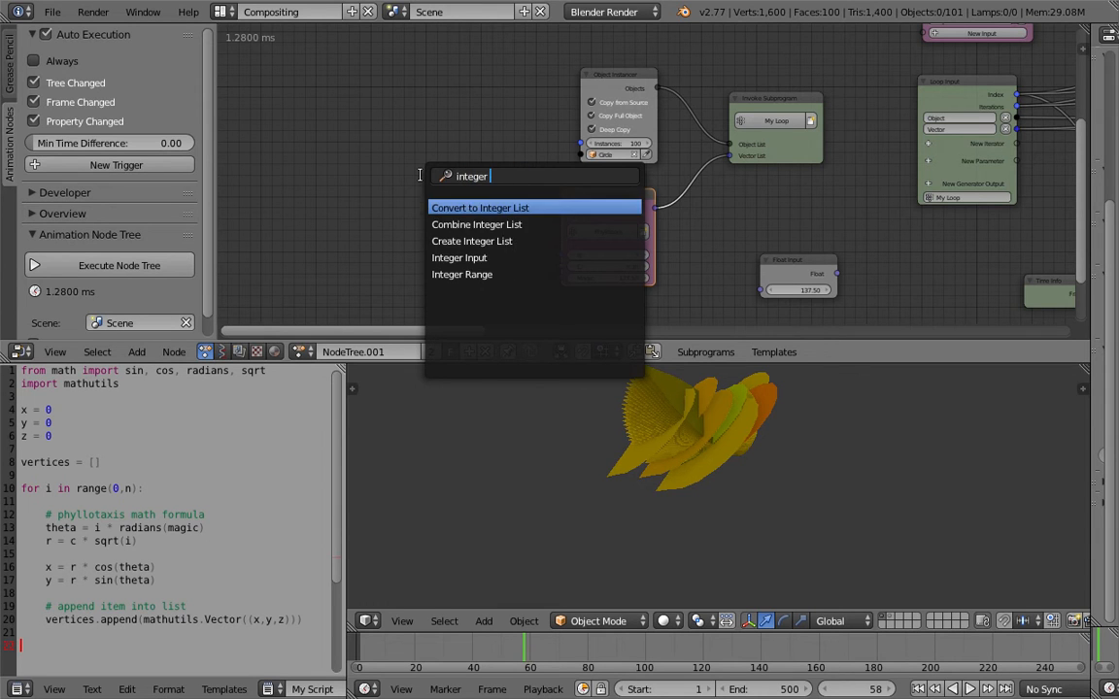
{"action": "key", "text": "Down"}
{"action": "key", "text": "Down"}
{"action": "key", "text": "Down"}
{"action": "key", "text": "Return"}
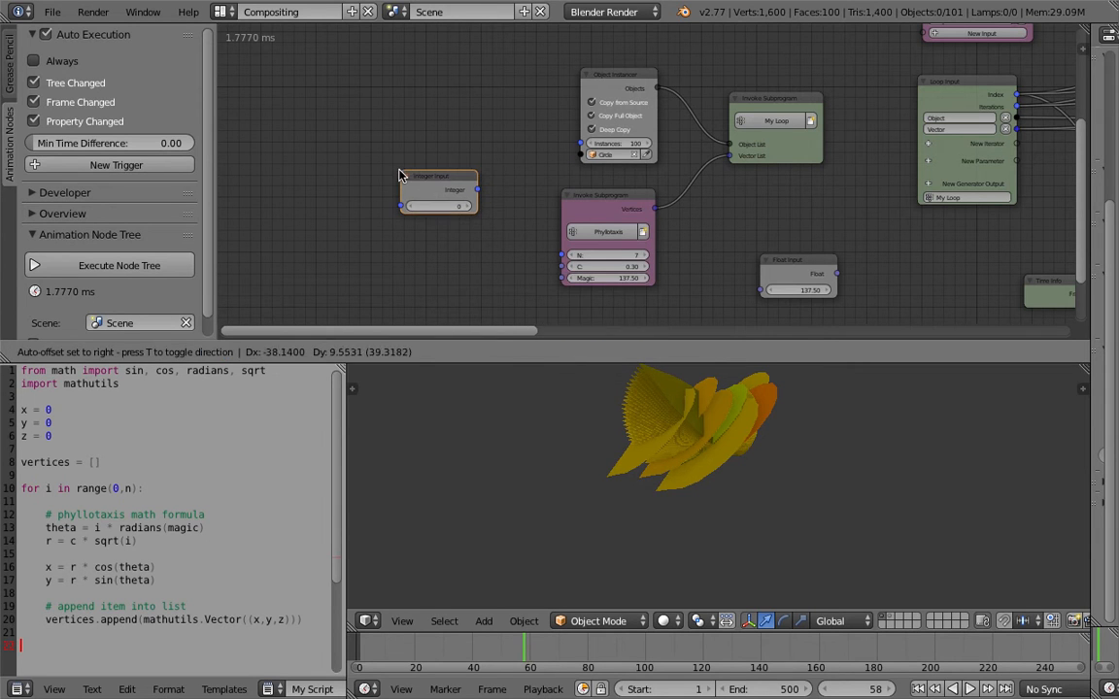
{"action": "left_click", "coordinate": [399, 175]}
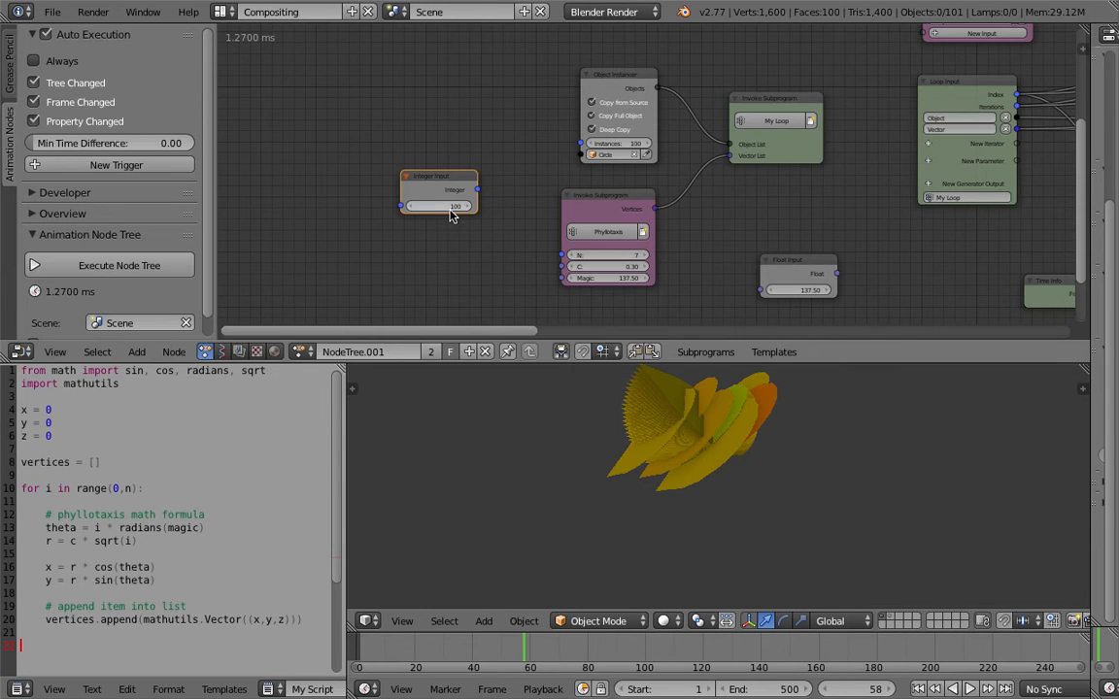
- Connect the Integer Input to the Object Instancer's Instances and the Phyllotaxis node's N, and scrub through the animation
{"action": "left_click_drag", "start_coordinate": [475, 196], "coordinate": [493, 192]}
{"action": "left_click_drag", "start_coordinate": [583, 151], "coordinate": [583, 149]}
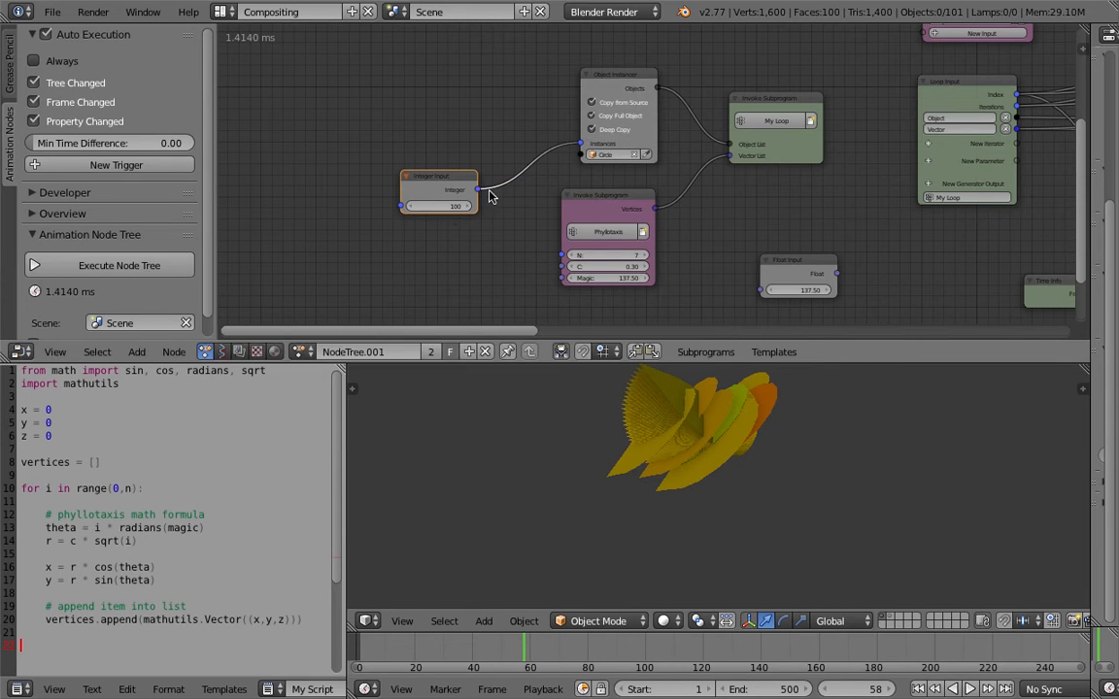
{"action": "left_click_drag", "start_coordinate": [561, 259], "coordinate": [562, 255]}
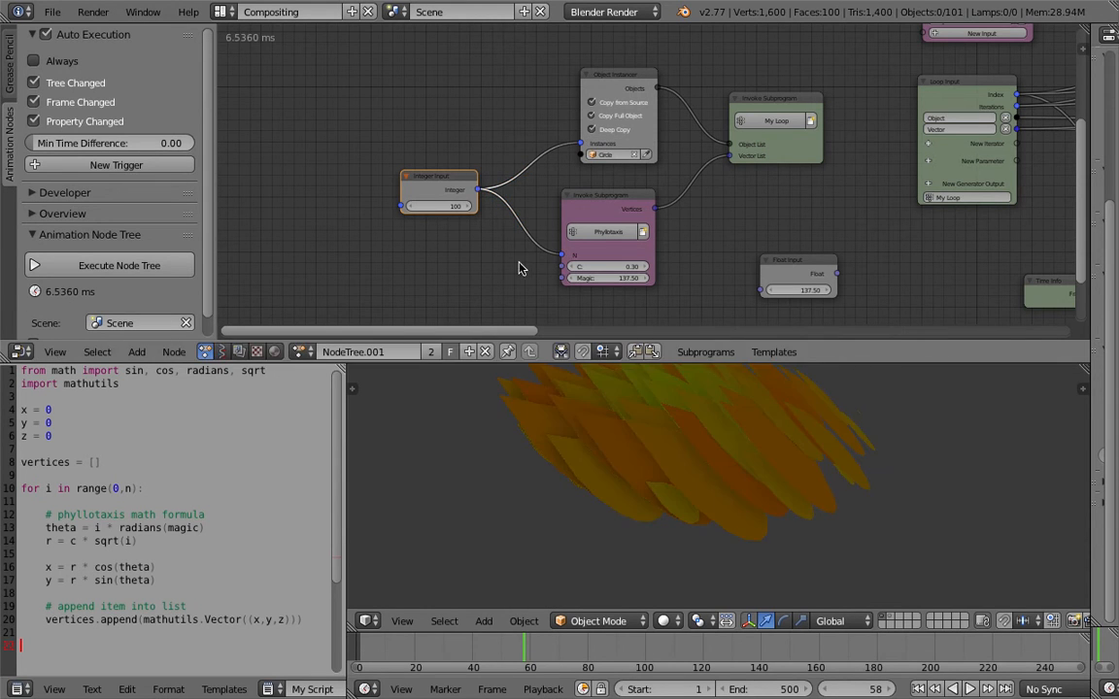
{"action": "middle_click_drag", "start_coordinate": [702, 235], "coordinate": [656, 245]}
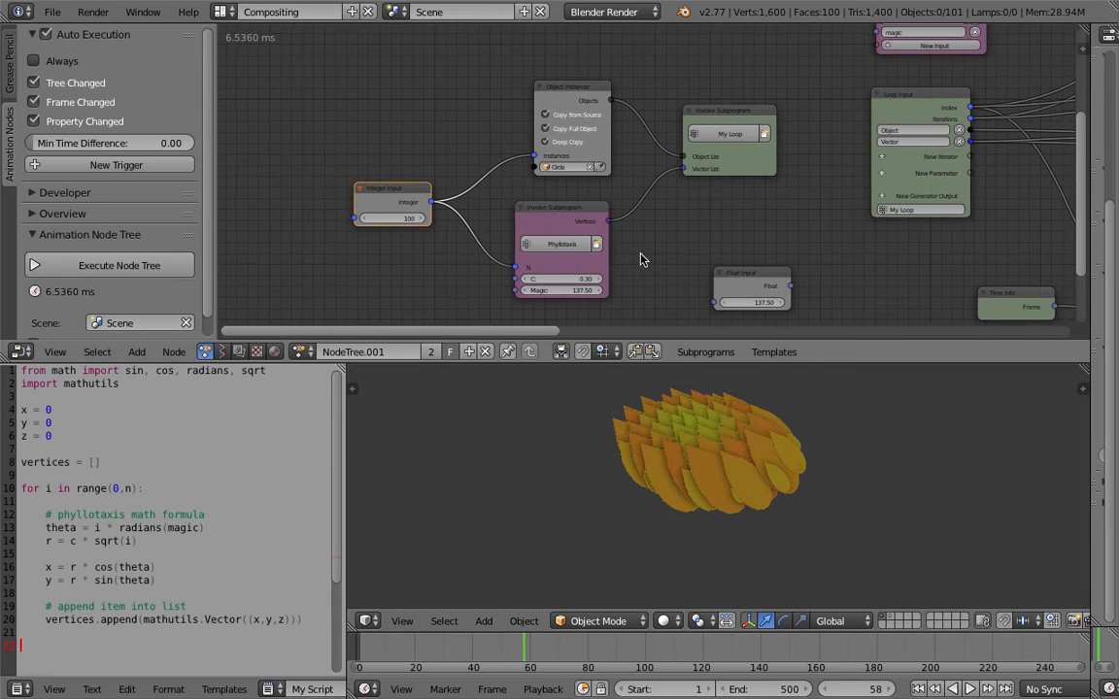
{"action": "middle_click_drag", "start_coordinate": [610, 281], "coordinate": [599, 263]}
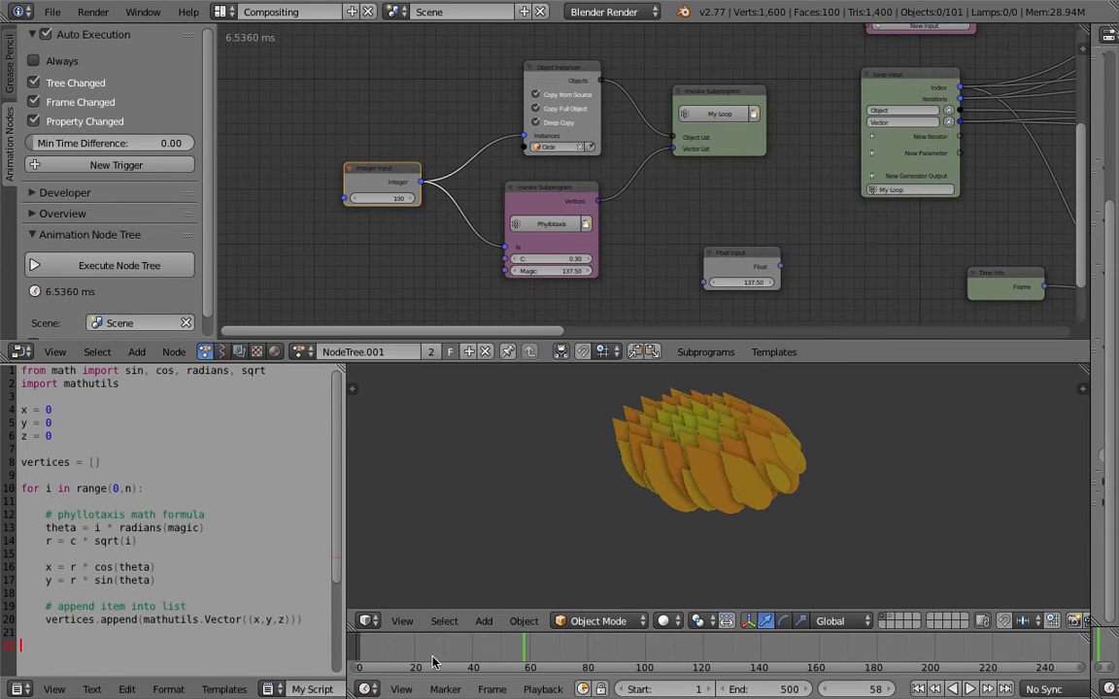
{"action": "left_click_drag", "start_coordinate": [434, 662], "coordinate": [634, 662]}
- Delete the Separate Vector node and connect the Loop Input's Vector output straight to the Direction to Rotation node's Direction input
{"action": "middle_click_drag", "start_coordinate": [718, 245], "coordinate": [327, 231]}
{"action": "middle_click_drag", "start_coordinate": [727, 182], "coordinate": [550, 237]}
{"action": "left_click_drag", "start_coordinate": [606, 139], "coordinate": [820, 125]}
{"action": "middle_click_drag", "start_coordinate": [792, 133], "coordinate": [671, 154]}
{"action": "key", "text": "x"}
{"action": "middle_click_drag", "start_coordinate": [571, 155], "coordinate": [635, 146]}
{"action": "left_click_drag", "start_coordinate": [339, 181], "coordinate": [827, 159]}
{"action": "middle_click_drag", "start_coordinate": [878, 136], "coordinate": [844, 134]}
{"action": "left_click_drag", "start_coordinate": [825, 95], "coordinate": [811, 95]}
- Orbit around the flower, scrub the timeline to frame 142 and save the file
{"action": "middle_click_drag", "start_coordinate": [739, 408], "coordinate": [695, 495]}
{"action": "scroll", "coordinate": [696, 496], "scroll_direction": "down", "scroll_amount": 2}
{"action": "key", "text": "ctrl+s"}
{"action": "left_click", "coordinate": [696, 499]}
{"action": "left_click_drag", "start_coordinate": [375, 652], "coordinate": [767, 647]}
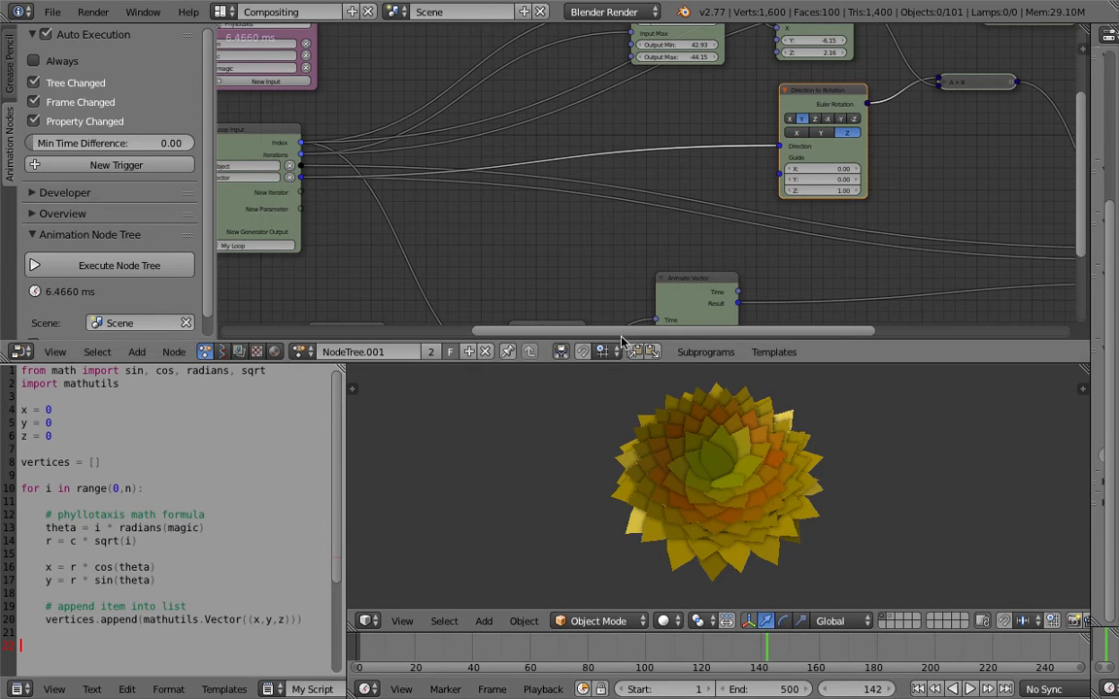
{"action": "key", "text": "ctrl+s"}
{"action": "left_click", "coordinate": [654, 428]}
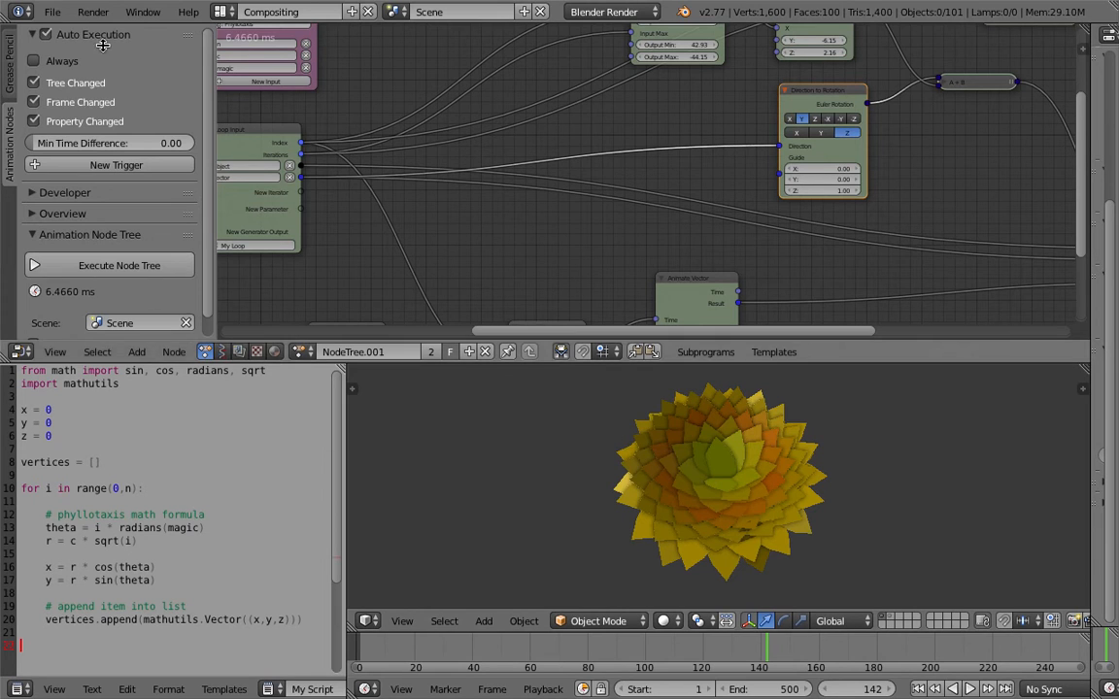
- Save the project as AN_phy_v2_002.blend, overwriting the existing file
{"action": "left_click", "coordinate": [52, 12]}
{"action": "left_click", "coordinate": [73, 161]}
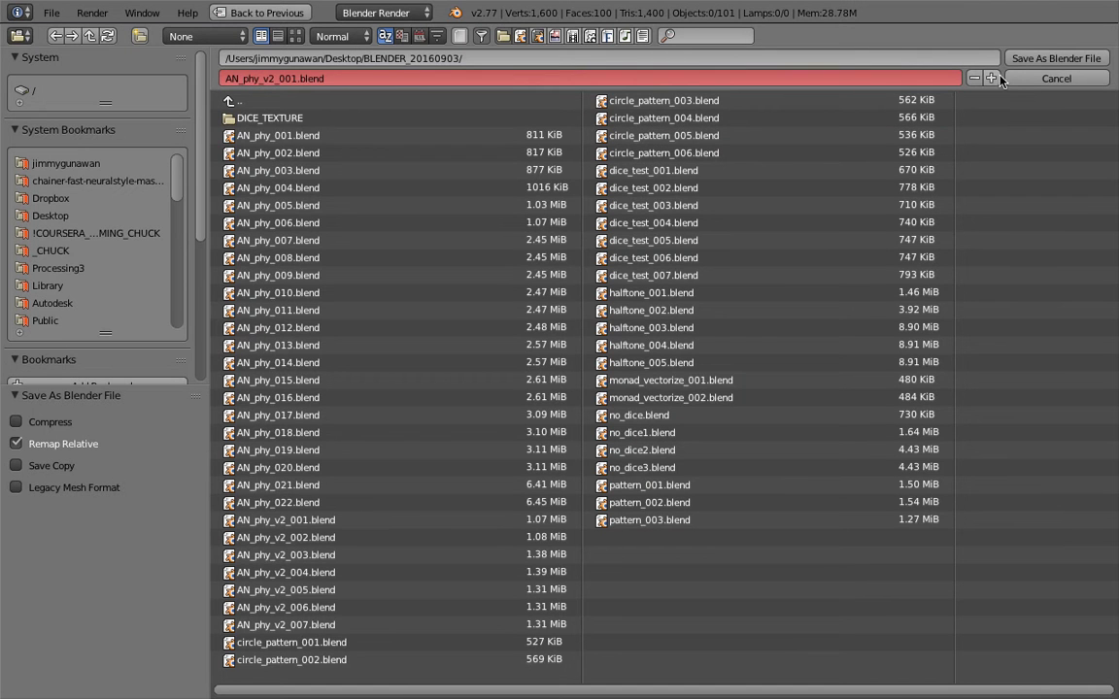
{"action": "left_click", "coordinate": [1026, 61]}
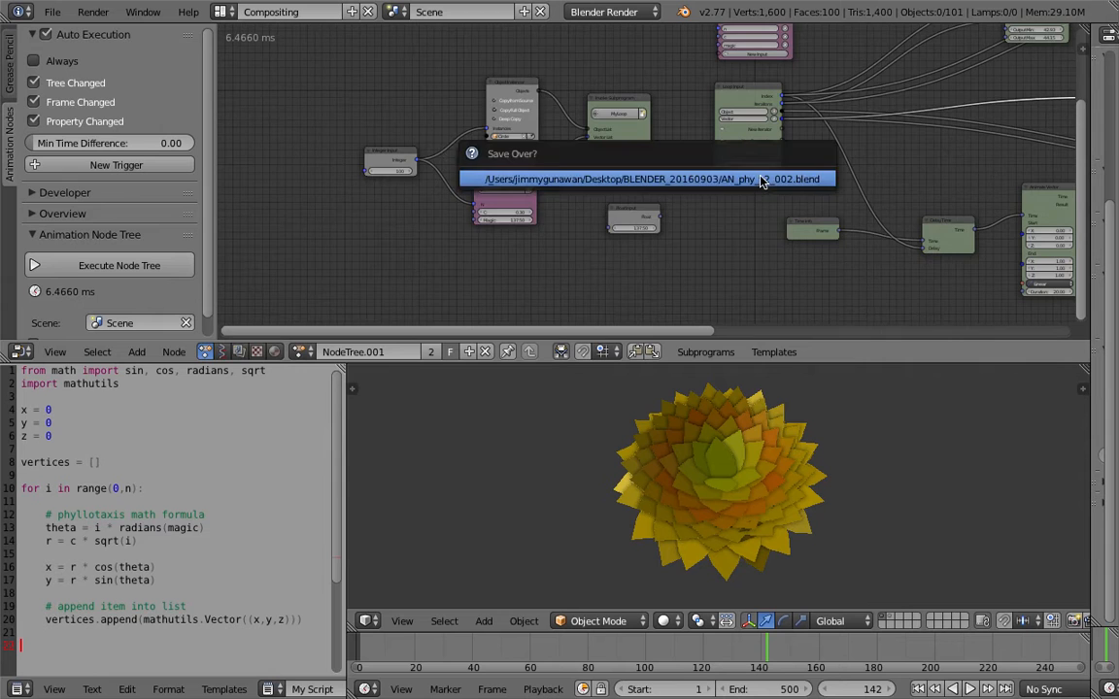
{"action": "left_click", "coordinate": [540, 178]}
- Rearrange the Integer Input, Object Instancer, Phyllotaxis and My Loop nodes into a compact group
{"action": "scroll", "coordinate": [534, 174], "scroll_direction": "up", "scroll_amount": 2}
{"action": "key", "text": "g"}
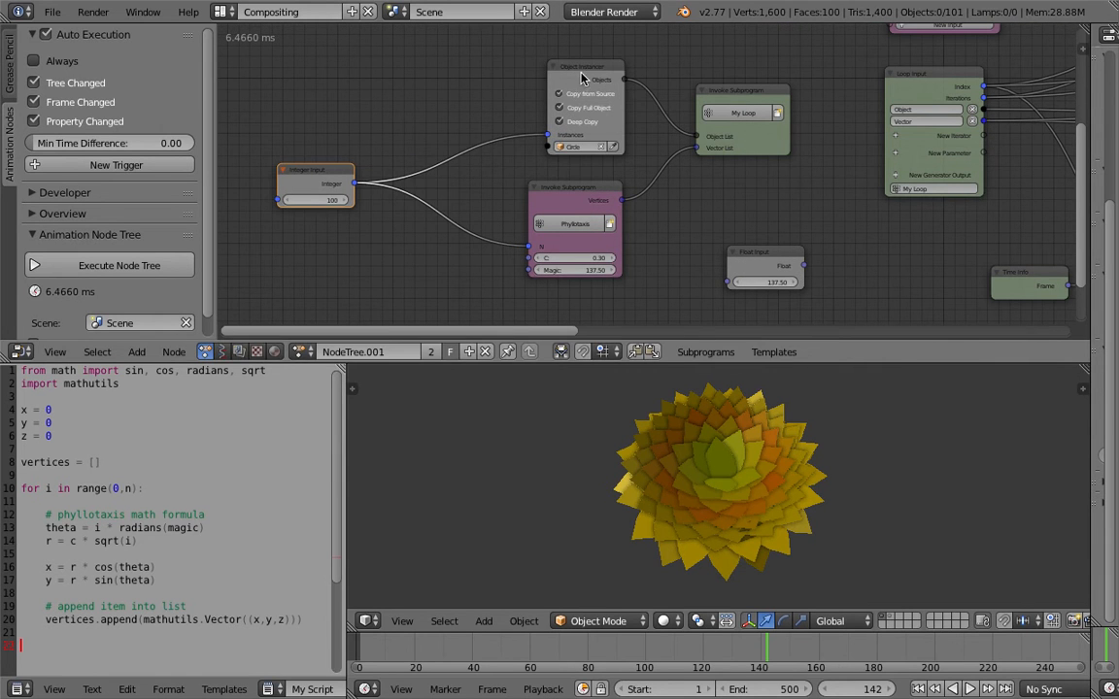
{"action": "left_click_drag", "start_coordinate": [512, 67], "coordinate": [510, 66]}
{"action": "left_click_drag", "start_coordinate": [573, 194], "coordinate": [517, 191]}
{"action": "left_click_drag", "start_coordinate": [339, 171], "coordinate": [367, 170]}
{"action": "middle_click_drag", "start_coordinate": [618, 165], "coordinate": [487, 184]}
{"action": "left_click_drag", "start_coordinate": [582, 111], "coordinate": [484, 113]}
- Delete the unconnected Float Input node holding 137.50
{"action": "left_click", "coordinate": [627, 271]}
{"action": "middle_click_drag", "start_coordinate": [624, 267], "coordinate": [683, 246]}
{"action": "left_click_drag", "start_coordinate": [677, 257], "coordinate": [323, 262]}
{"action": "key", "text": "x"}
{"action": "middle_click_drag", "start_coordinate": [610, 205], "coordinate": [593, 213]}
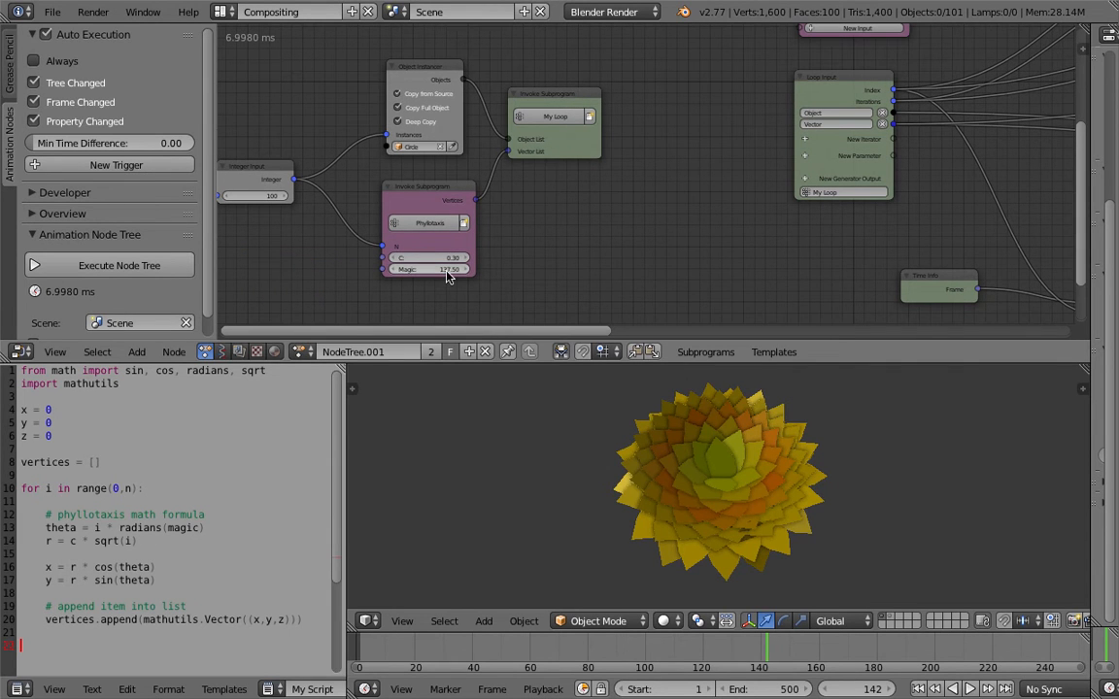
- Try a slightly different Magic angle on the Phyllotaxis node and put the original angle back
{"action": "mouse_move", "coordinate": [449, 277]}
{"action": "left_mouse_down"}
{"action": "mouse_move", "coordinate": [463, 277]}
{"action": "mouse_move", "coordinate": [449, 277]}
{"action": "left_mouse_up"}
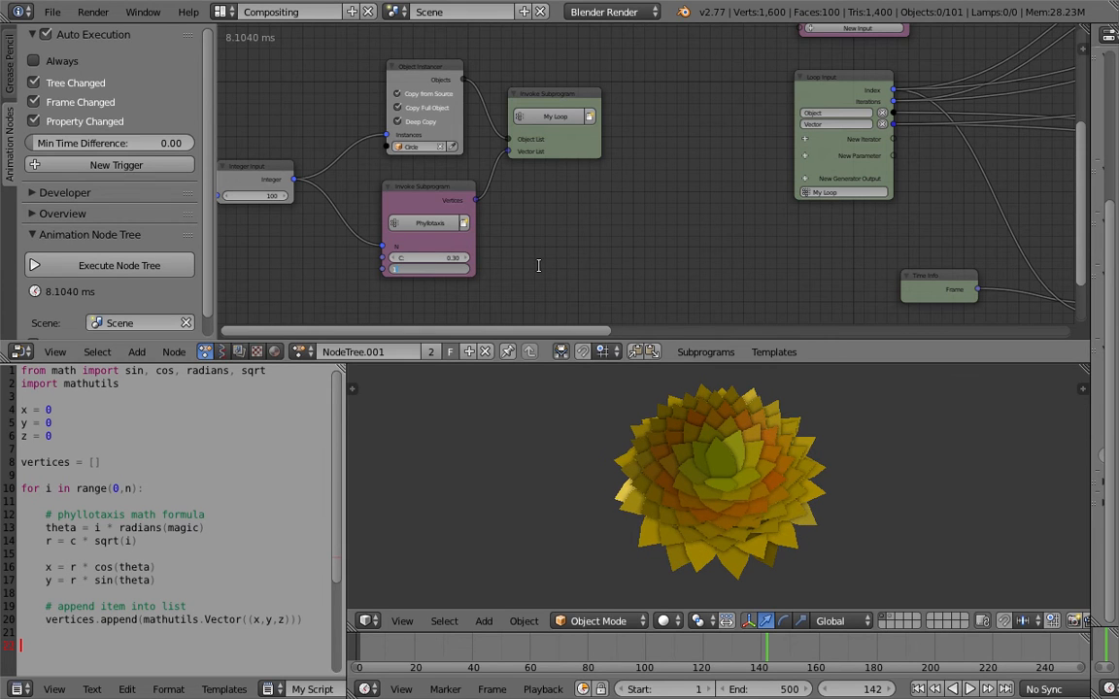
{"action": "type", "text": "5"}
{"action": "key", "text": "Return"}
- Move the Time Info node closer to the Delay Time node and scrub the timeline to frame 137
{"action": "middle_click_drag", "start_coordinate": [526, 225], "coordinate": [497, 230]}
{"action": "middle_click_drag", "start_coordinate": [689, 220], "coordinate": [303, 194]}
{"action": "left_click_drag", "start_coordinate": [515, 264], "coordinate": [549, 279]}
{"action": "middle_click_drag", "start_coordinate": [550, 279], "coordinate": [480, 219]}
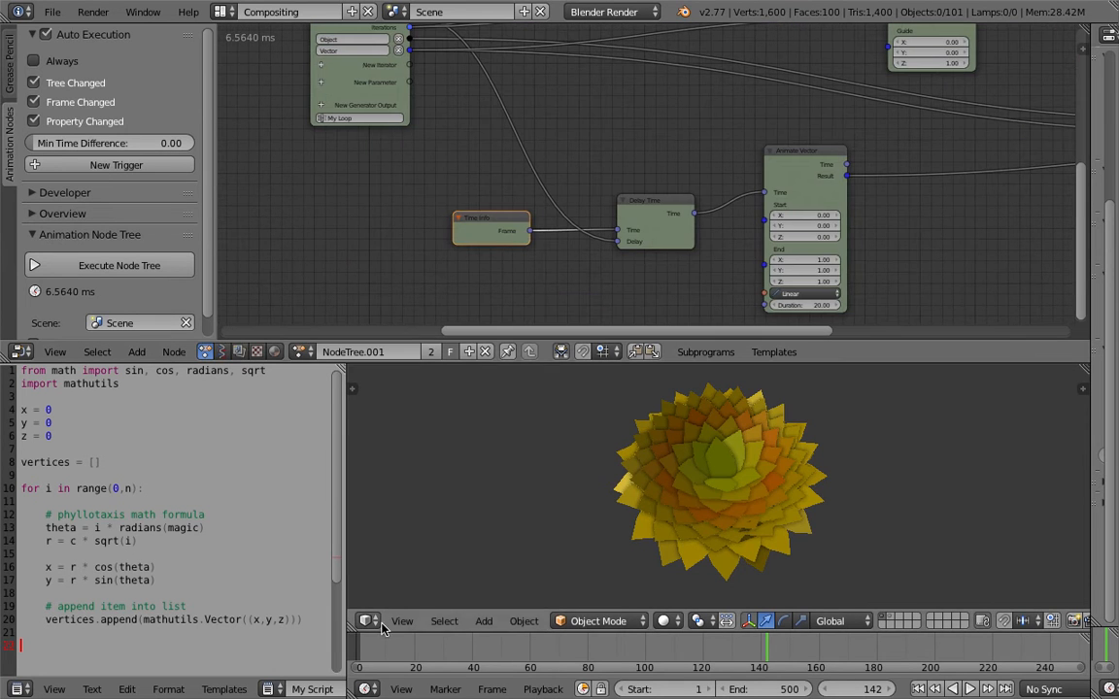
{"action": "left_click_drag", "start_coordinate": [371, 644], "coordinate": [752, 642]}
{"action": "scroll", "coordinate": [719, 486], "scroll_direction": "down", "scroll_amount": 3}
{"action": "scroll", "coordinate": [714, 525], "scroll_direction": "up", "scroll_amount": 4}
{"action": "key", "text": "ctrl+s"}
- Move the Object Transforms Output node slightly upward in the node tree
{"action": "middle_click_drag", "start_coordinate": [848, 181], "coordinate": [295, 241]}
{"action": "scroll", "coordinate": [475, 280], "scroll_direction": "down", "scroll_amount": 4}
{"action": "middle_click_drag", "start_coordinate": [570, 230], "coordinate": [452, 294]}
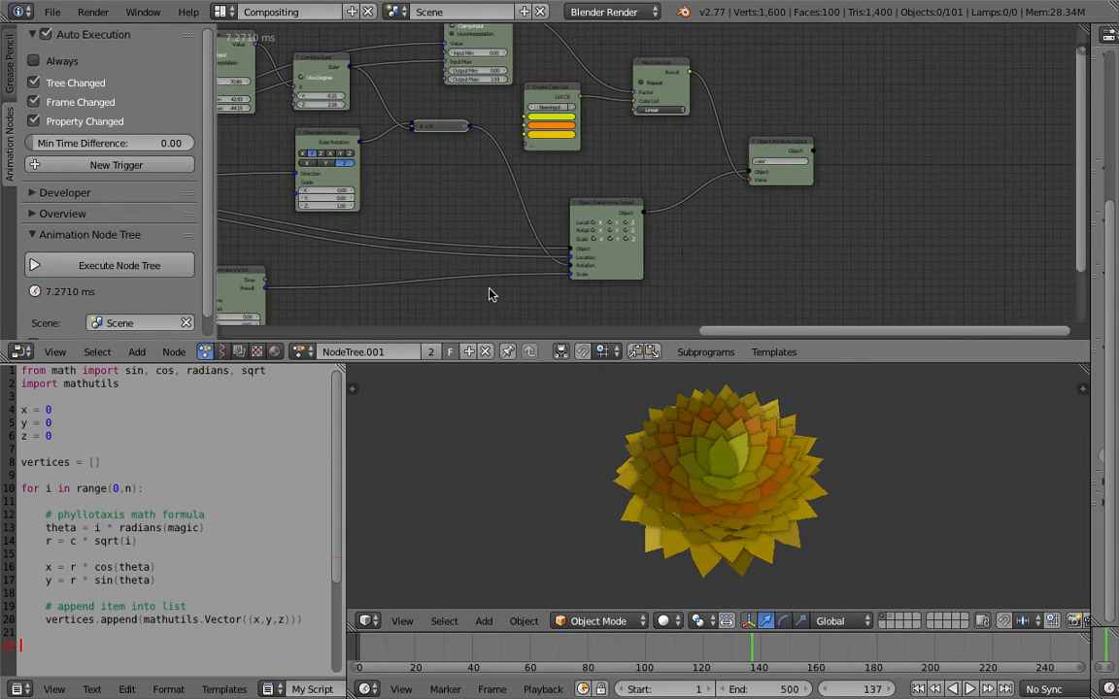
{"action": "scroll", "coordinate": [548, 236], "scroll_direction": "up", "scroll_amount": 3}
{"action": "middle_click_drag", "start_coordinate": [612, 208], "coordinate": [597, 236]}
{"action": "left_click_drag", "start_coordinate": [599, 242], "coordinate": [591, 211]}
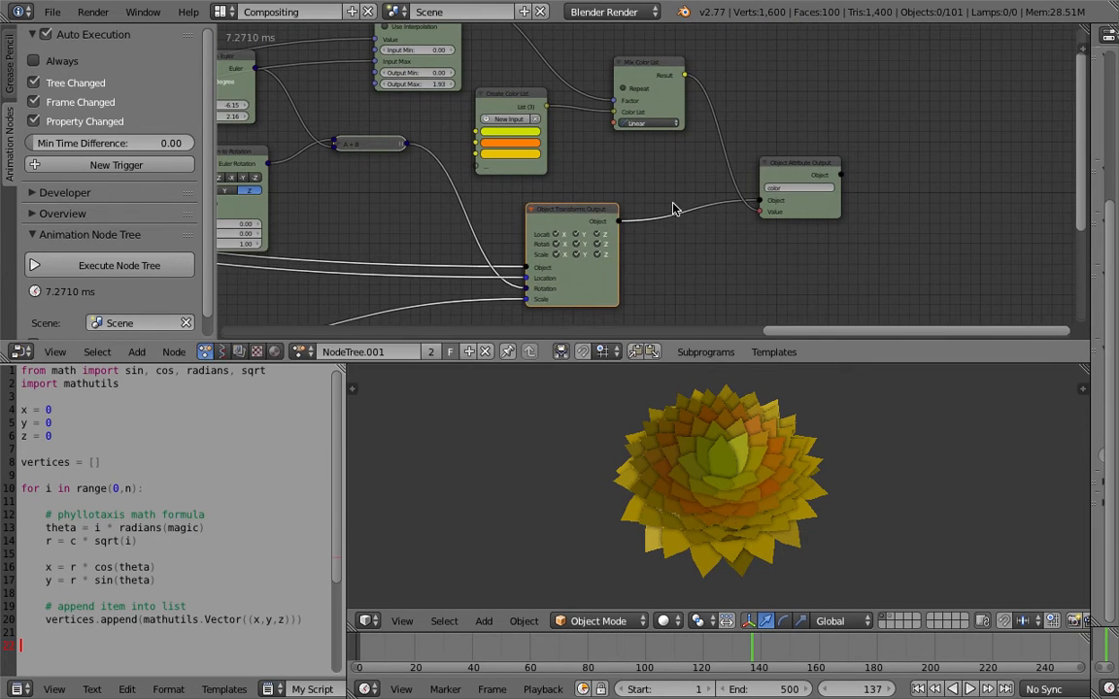
{"action": "middle_click_drag", "start_coordinate": [675, 209], "coordinate": [748, 186]}
- Enlarge the 3D viewport by raising its border with the node editor, and orbit around the flower
{"action": "left_click_drag", "start_coordinate": [787, 366], "coordinate": [777, 342]}
{"action": "scroll", "coordinate": [728, 474], "scroll_direction": "down", "scroll_amount": 3}
{"action": "scroll", "coordinate": [729, 474], "scroll_direction": "up", "scroll_amount": 5}
{"action": "middle_click_drag", "start_coordinate": [725, 465], "coordinate": [699, 448]}
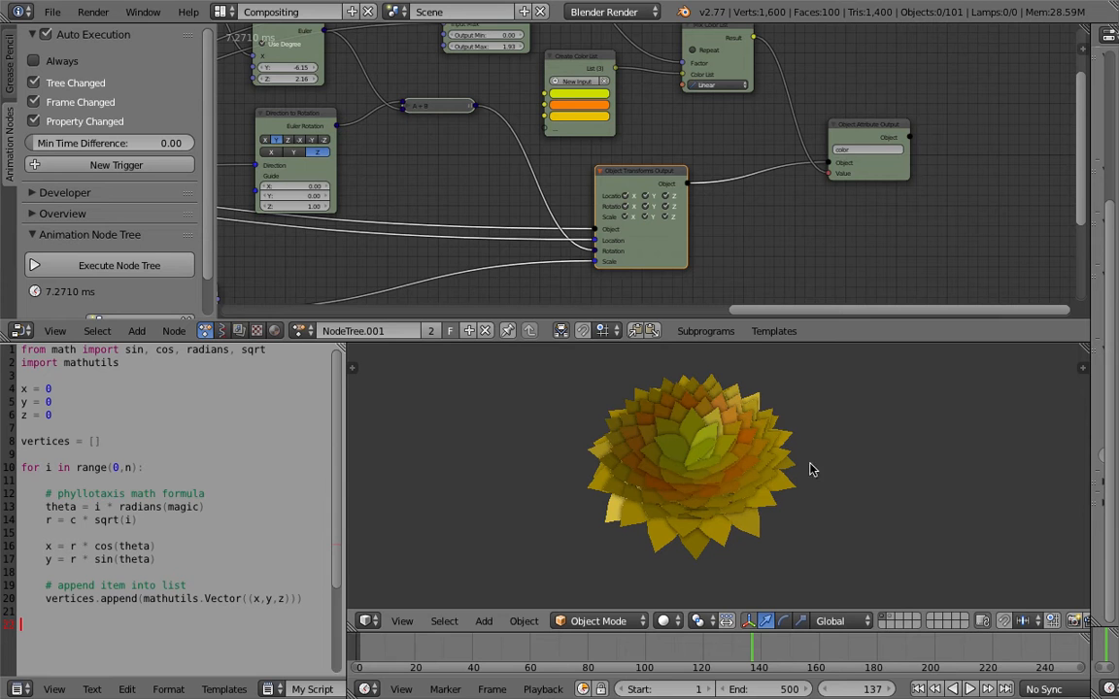
- Nudge the Object Attribute Output node into place and save the file
{"action": "middle_click_drag", "start_coordinate": [825, 215], "coordinate": [805, 220]}
{"action": "scroll", "coordinate": [806, 216], "scroll_direction": "down", "scroll_amount": 2}
{"action": "left_click_drag", "start_coordinate": [827, 135], "coordinate": [817, 129]}
{"action": "scroll", "coordinate": [859, 155], "scroll_direction": "down", "scroll_amount": 4}
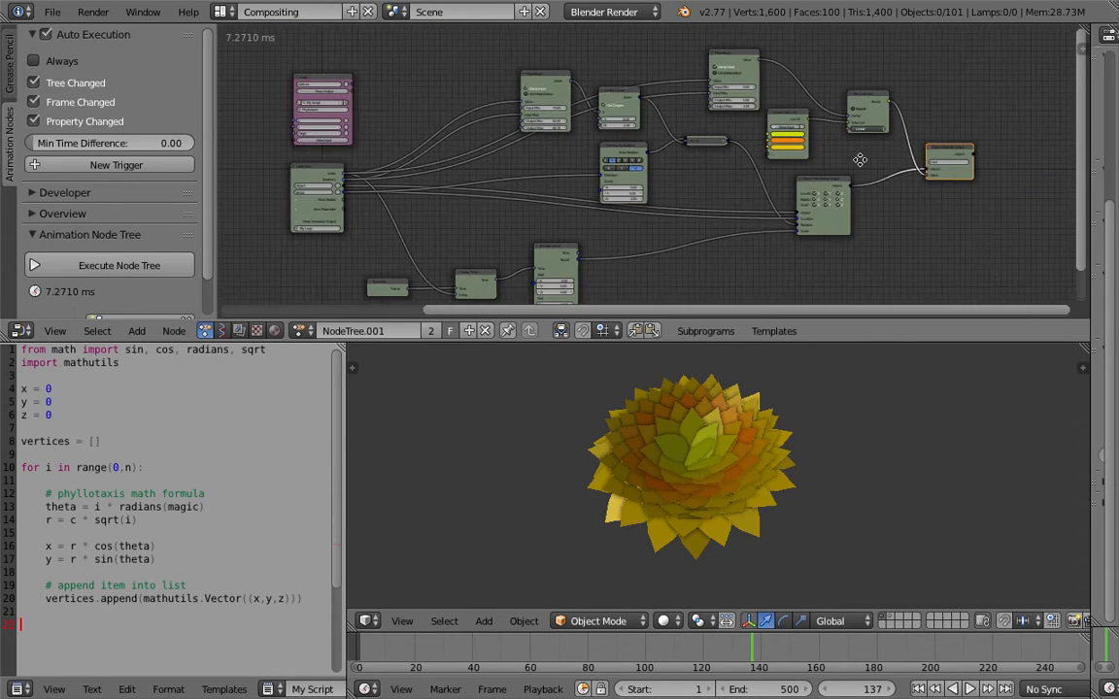
{"action": "key", "text": "ctrl+s"}
{"action": "left_click", "coordinate": [837, 160]}
- Save the project under the next incremental file name, AN_phy_v2_003.blend
{"action": "left_click", "coordinate": [53, 12]}
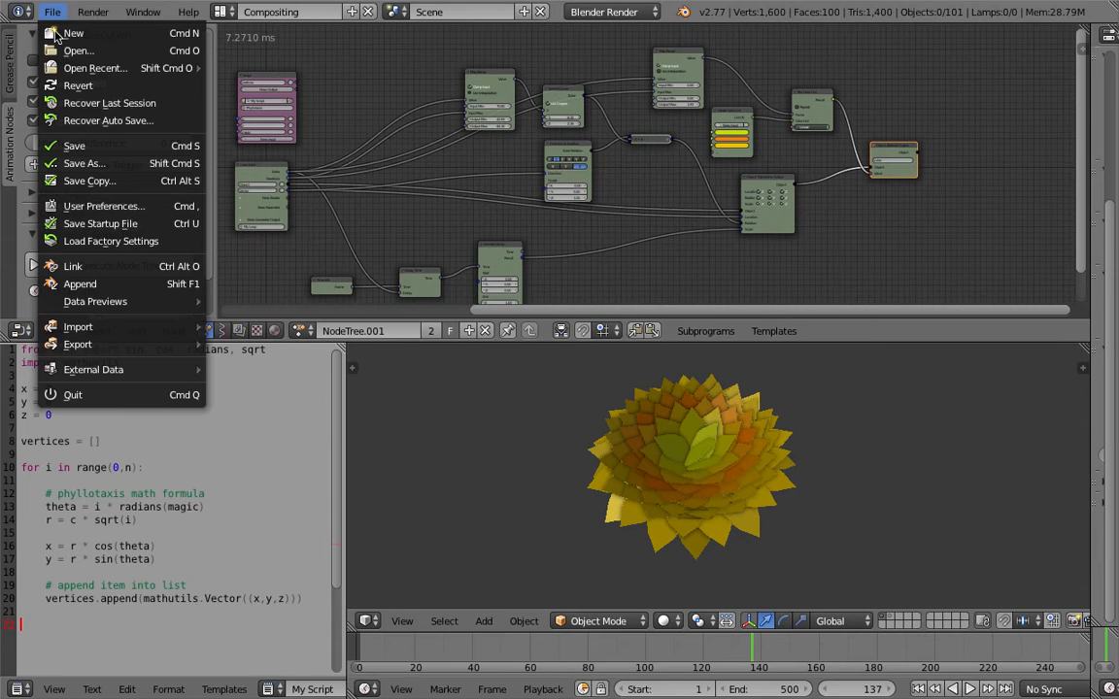
{"action": "left_click", "coordinate": [61, 147]}
{"action": "left_click", "coordinate": [991, 77]}
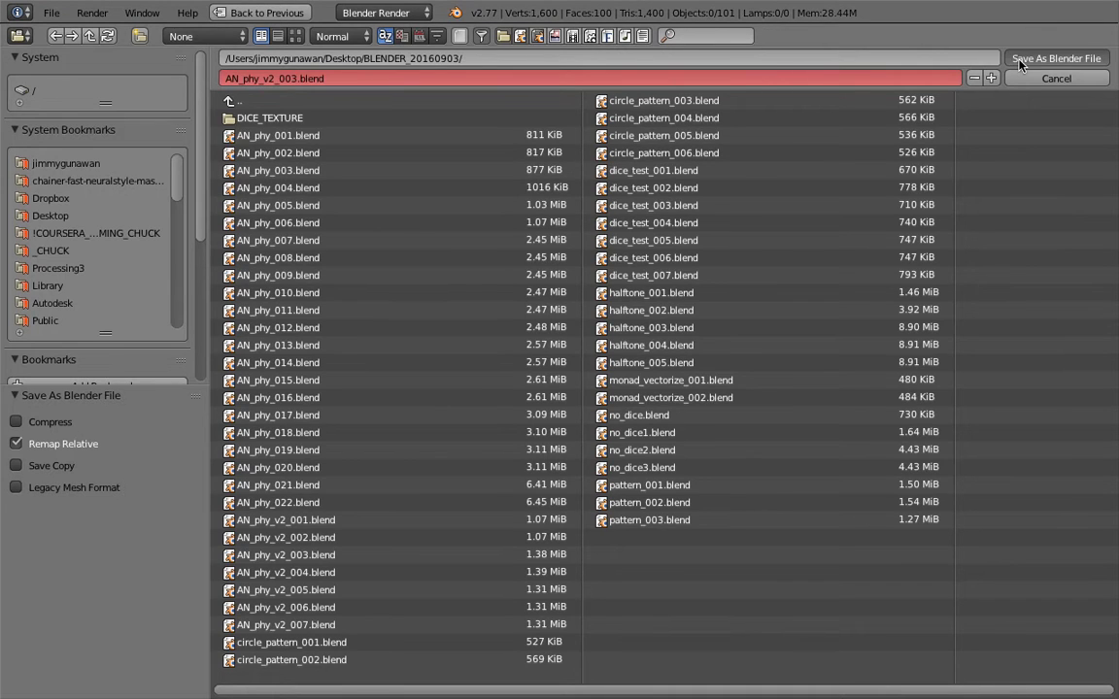
{"action": "left_click", "coordinate": [1019, 59]}
- Turn the Always auto-execution option on and back off
{"action": "scroll", "coordinate": [960, 136], "scroll_direction": "up", "scroll_amount": 4}
{"action": "scroll", "coordinate": [835, 196], "scroll_direction": "up", "scroll_amount": 2}
{"action": "middle_click_drag", "start_coordinate": [816, 176], "coordinate": [616, 168]}
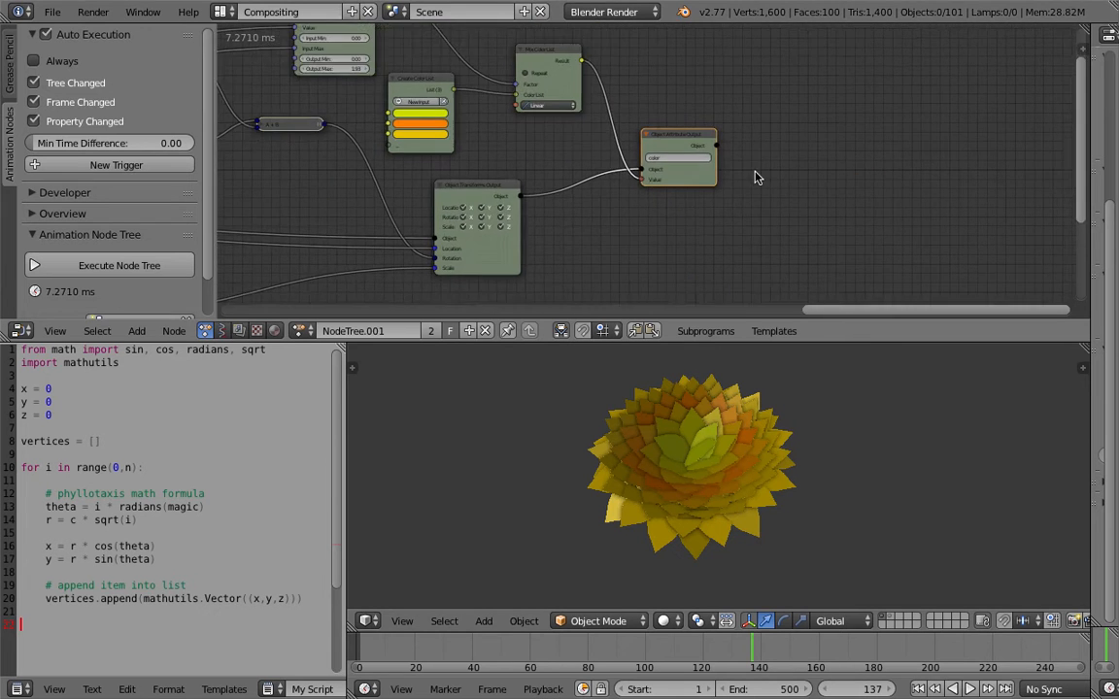
{"action": "scroll", "coordinate": [778, 165], "scroll_direction": "up", "scroll_amount": 2}
{"action": "middle_click_drag", "start_coordinate": [764, 163], "coordinate": [773, 159]}
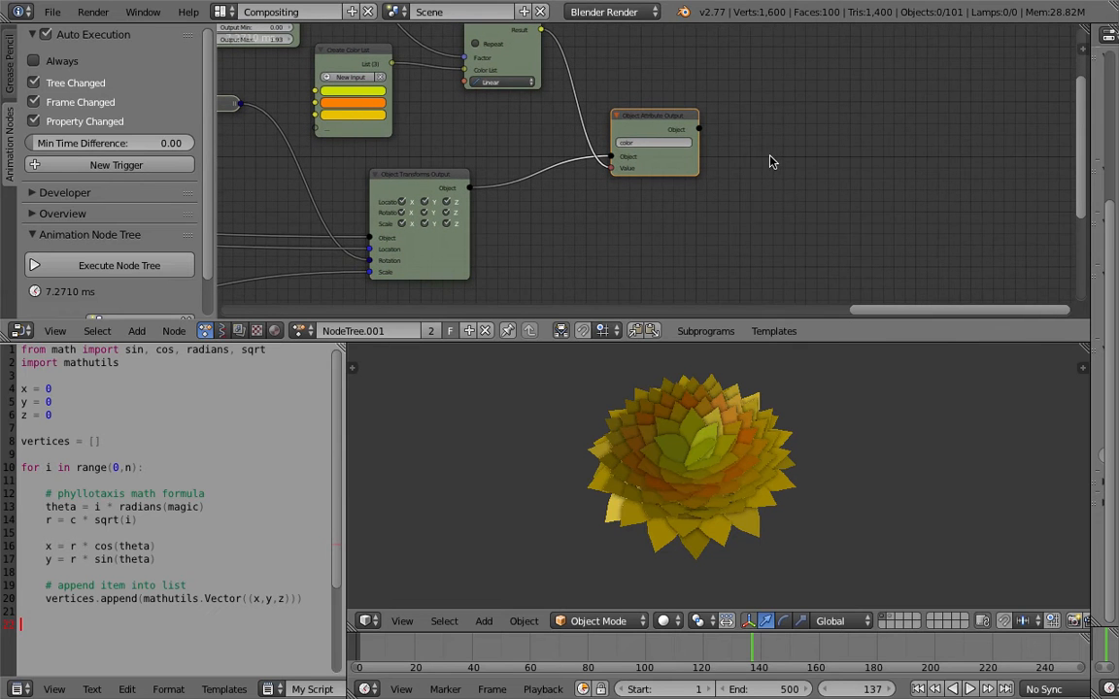
{"action": "left_click", "coordinate": [64, 62]}
{"action": "middle_click_drag", "start_coordinate": [692, 171], "coordinate": [680, 195]}
{"action": "left_click", "coordinate": [58, 63]}
{"action": "middle_click_drag", "start_coordinate": [590, 153], "coordinate": [512, 161]}
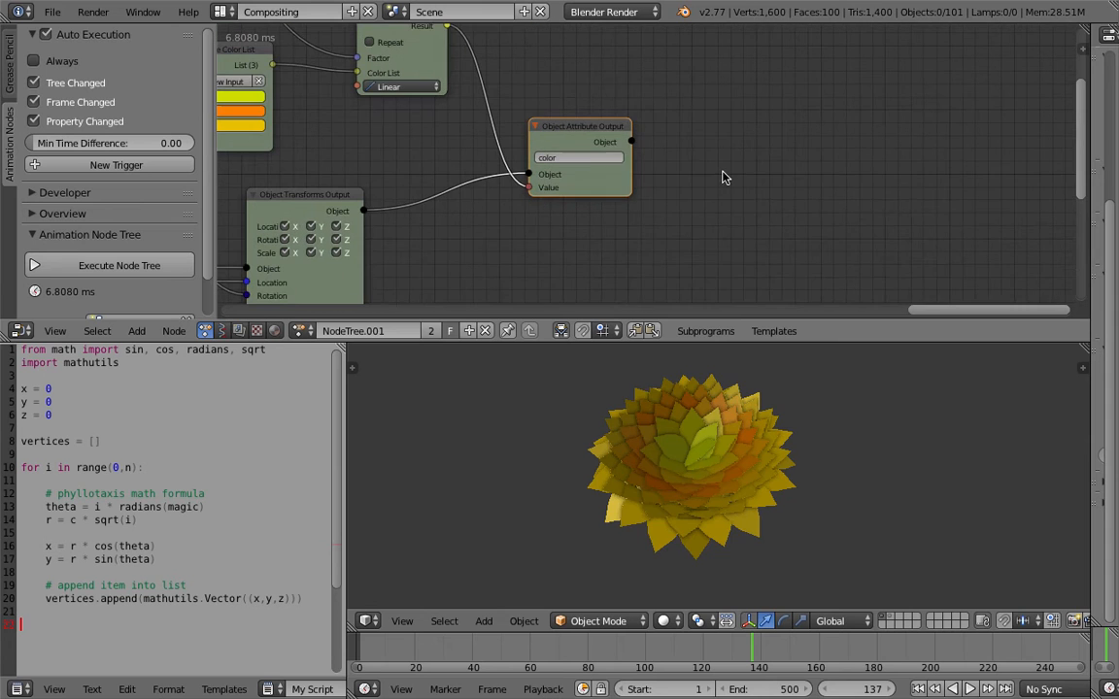
- Add an Object Matrix Output node after the Object Attribute Output node
{"action": "key", "text": "shift+a"}
{"action": "left_click", "coordinate": [725, 172]}
{"action": "type", "text": "matrix"}
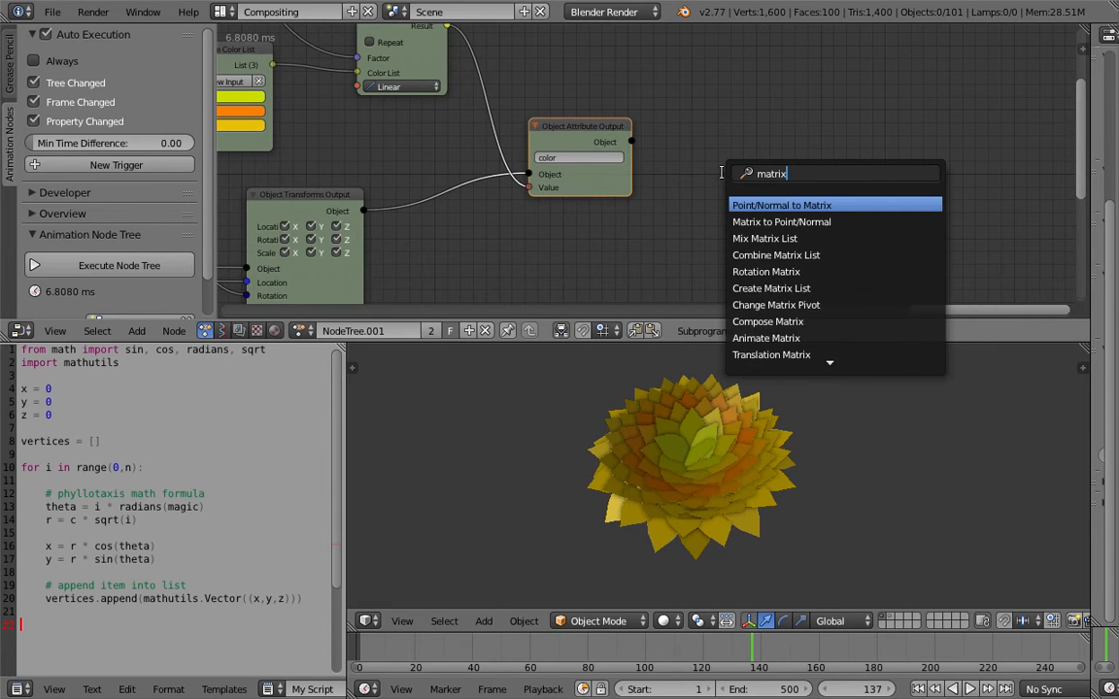
{"action": "type", "text": " out"}
{"action": "key", "text": "Return"}
{"action": "left_click", "coordinate": [726, 178]}
{"action": "scroll", "coordinate": [650, 154], "scroll_direction": "up", "scroll_amount": 1}
{"action": "middle_click_drag", "start_coordinate": [724, 162], "coordinate": [729, 140]}
{"action": "middle_click_drag", "start_coordinate": [645, 186], "coordinate": [664, 171]}
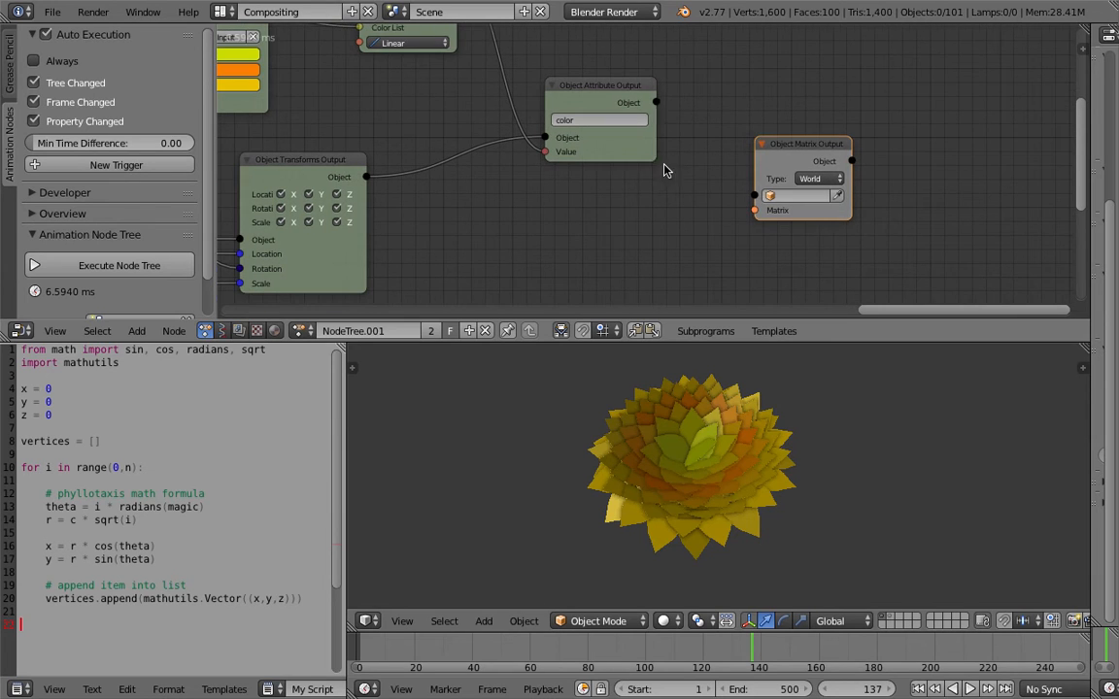
- Connect the Object Attribute Output's object to the Object Matrix Output node and set its type to Parent Inverse
{"action": "left_click_drag", "start_coordinate": [657, 103], "coordinate": [755, 197]}
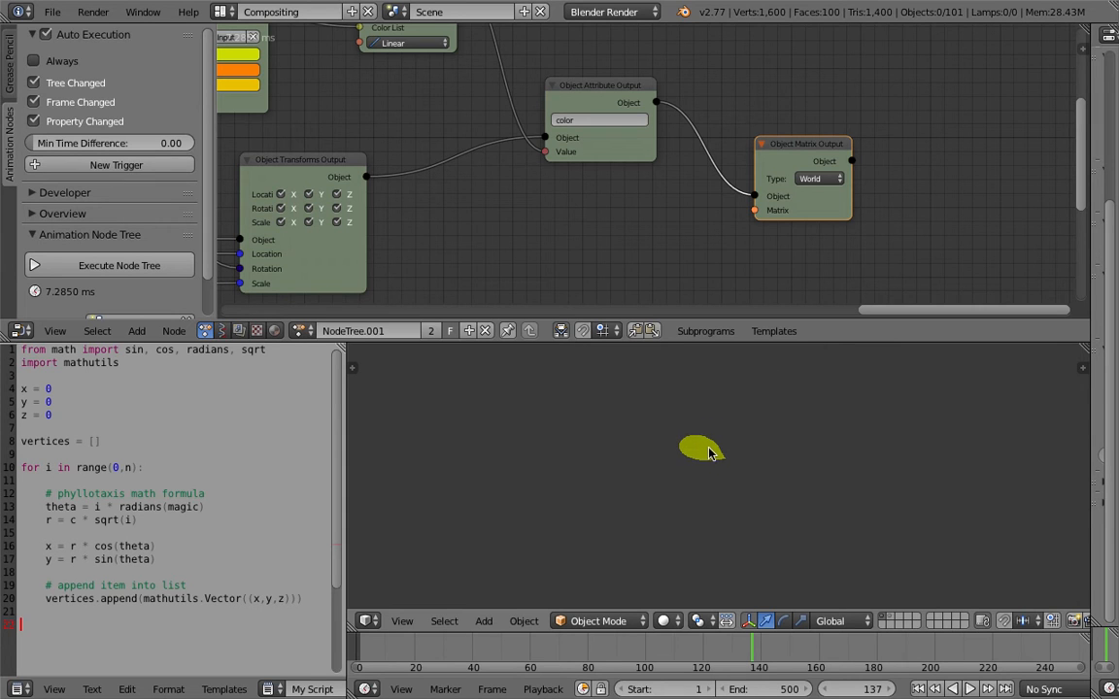
{"action": "middle_click_drag", "start_coordinate": [697, 439], "coordinate": [737, 460], "text": "shift"}
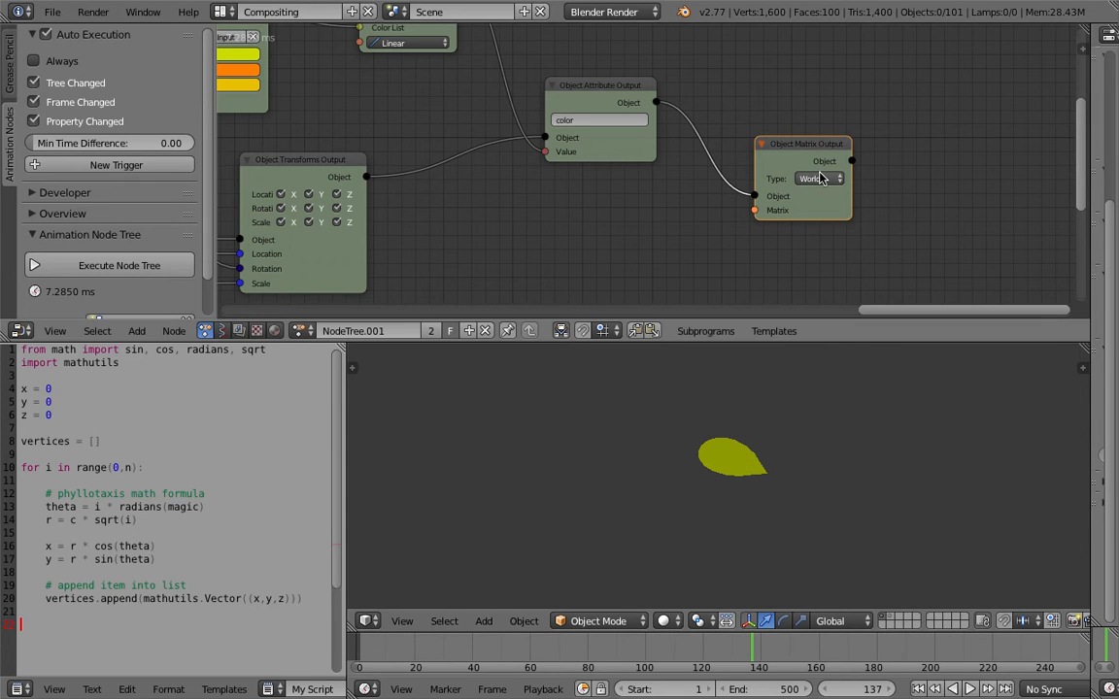
{"action": "left_click", "coordinate": [820, 179]}
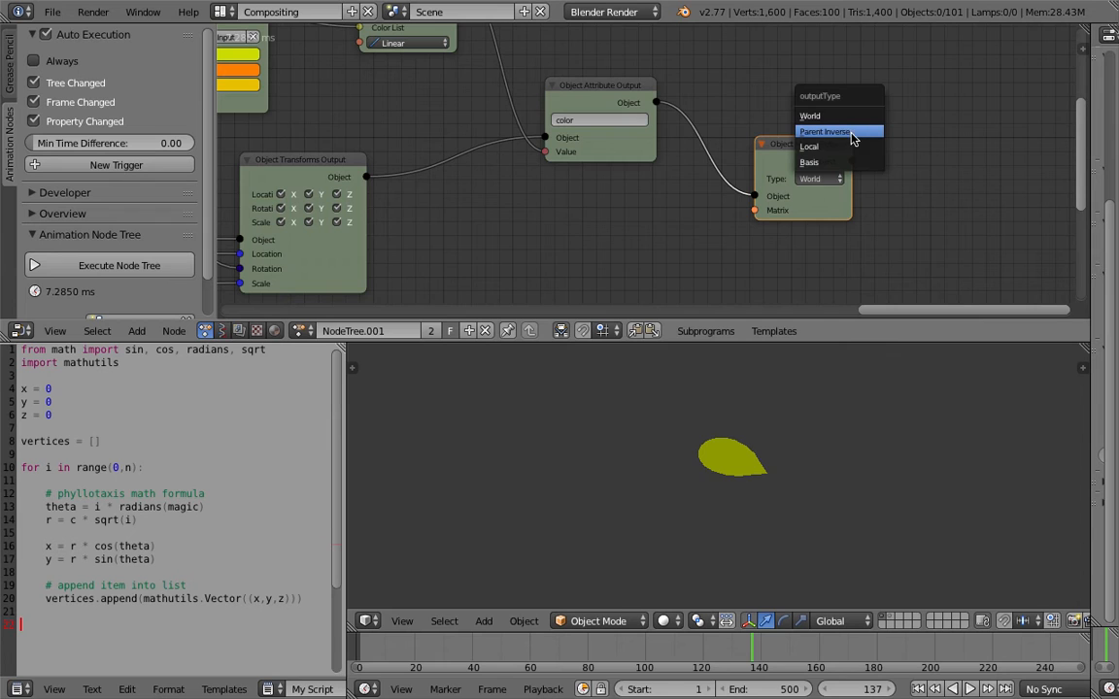
{"action": "left_click", "coordinate": [851, 132]}
{"action": "middle_click_drag", "start_coordinate": [734, 296], "coordinate": [739, 284]}
{"action": "left_click", "coordinate": [841, 164]}
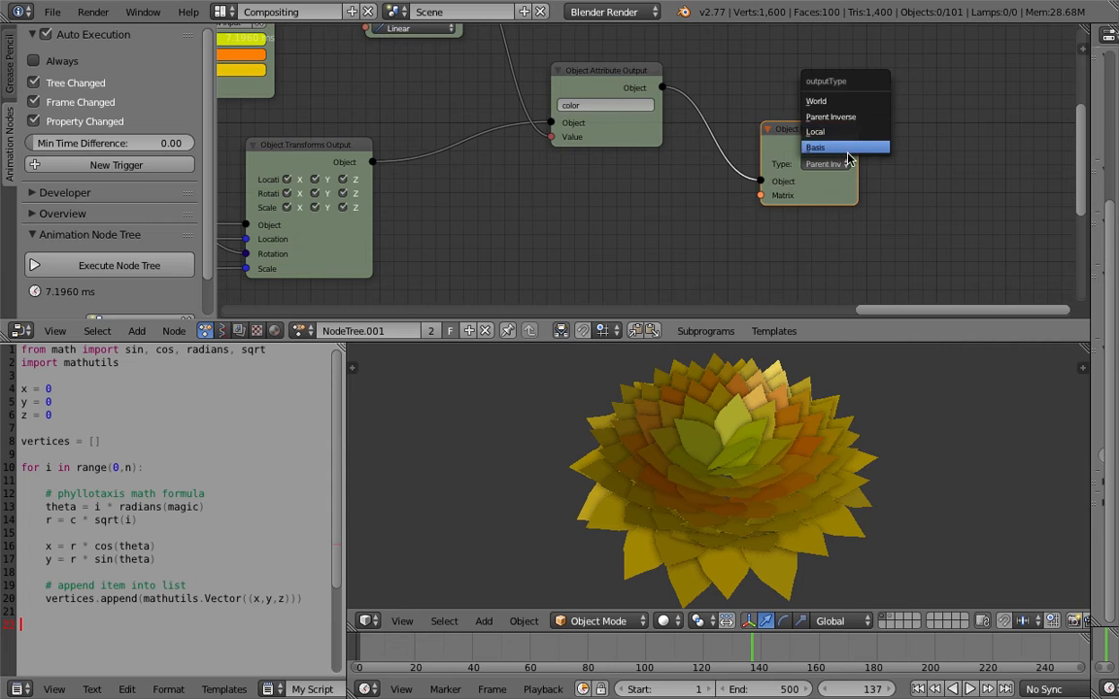
{"action": "left_click", "coordinate": [850, 118]}
{"action": "middle_click_drag", "start_coordinate": [879, 180], "coordinate": [916, 161]}
- Add a Compose Matrix node and connect its matrix to the Object Matrix Output node
{"action": "key", "text": "shift+a"}
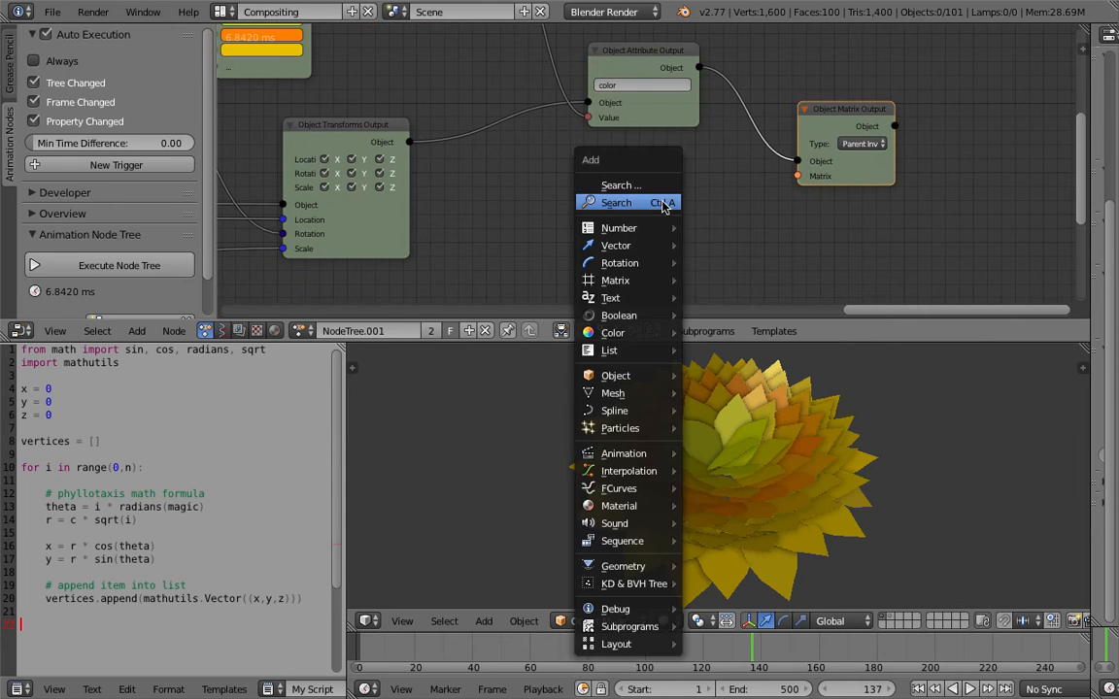
{"action": "left_click", "coordinate": [664, 203]}
{"action": "type", "text": "compose"}
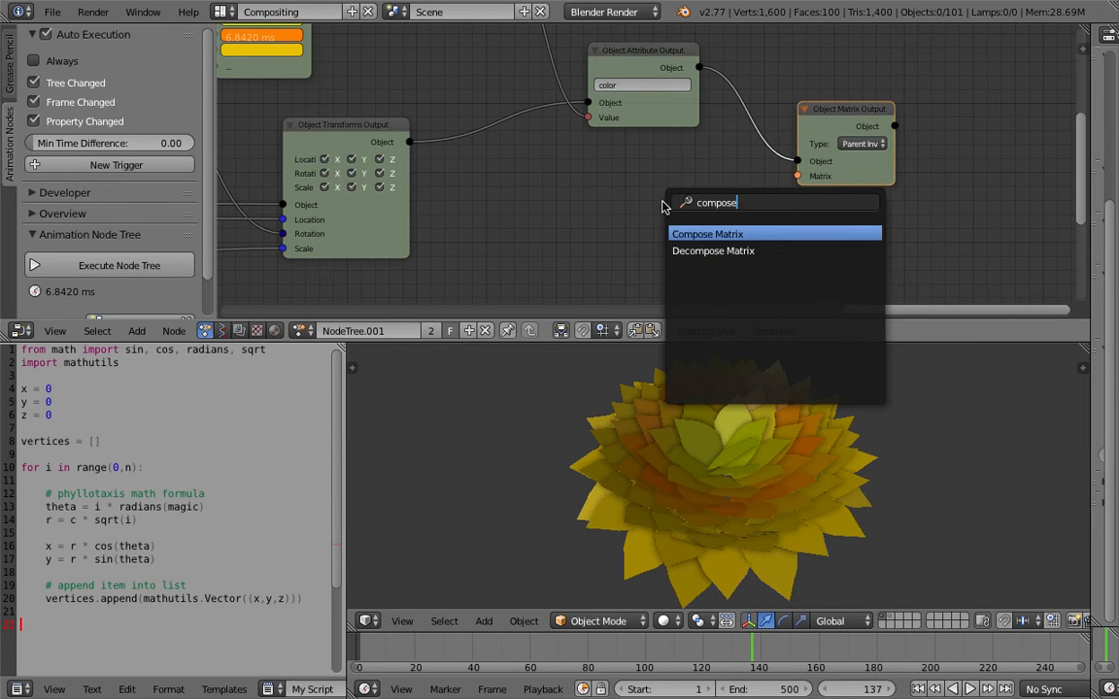
{"action": "key", "text": "Return"}
{"action": "left_click", "coordinate": [583, 182]}
{"action": "left_click_drag", "start_coordinate": [701, 199], "coordinate": [797, 176]}
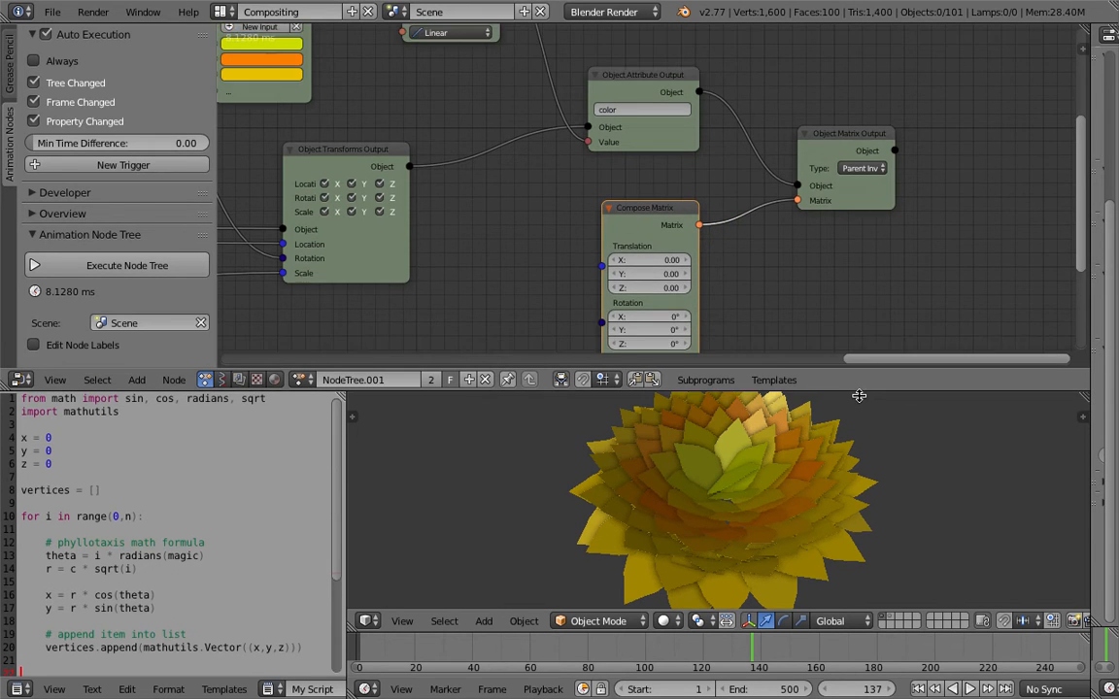
- Try out different translation, rotation and scale values on the Compose Matrix node
{"action": "left_click_drag", "start_coordinate": [677, 180], "coordinate": [569, 180]}
{"action": "left_click_drag", "start_coordinate": [703, 194], "coordinate": [674, 193]}
{"action": "left_click_drag", "start_coordinate": [699, 236], "coordinate": [666, 236]}
{"action": "left_click_drag", "start_coordinate": [698, 292], "coordinate": [667, 320]}
{"action": "middle_click_drag", "start_coordinate": [716, 238], "coordinate": [720, 209]}
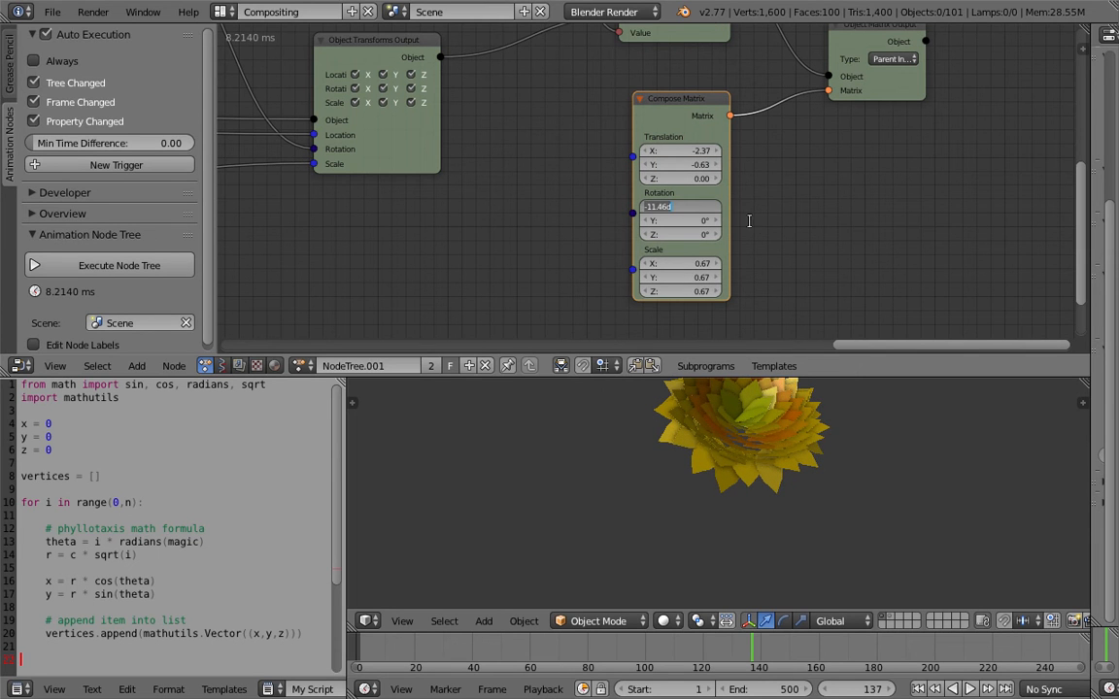
- Reset the Compose Matrix node to rotation 0, scale 1 and translation 0 on all axes
{"action": "type", "text": "0"}
{"action": "key", "text": "Return"}
{"action": "left_click_drag", "start_coordinate": [689, 264], "coordinate": [696, 291]}
{"action": "type", "text": "1"}
{"action": "key", "text": "Return"}
{"action": "left_click_drag", "start_coordinate": [706, 153], "coordinate": [709, 179]}
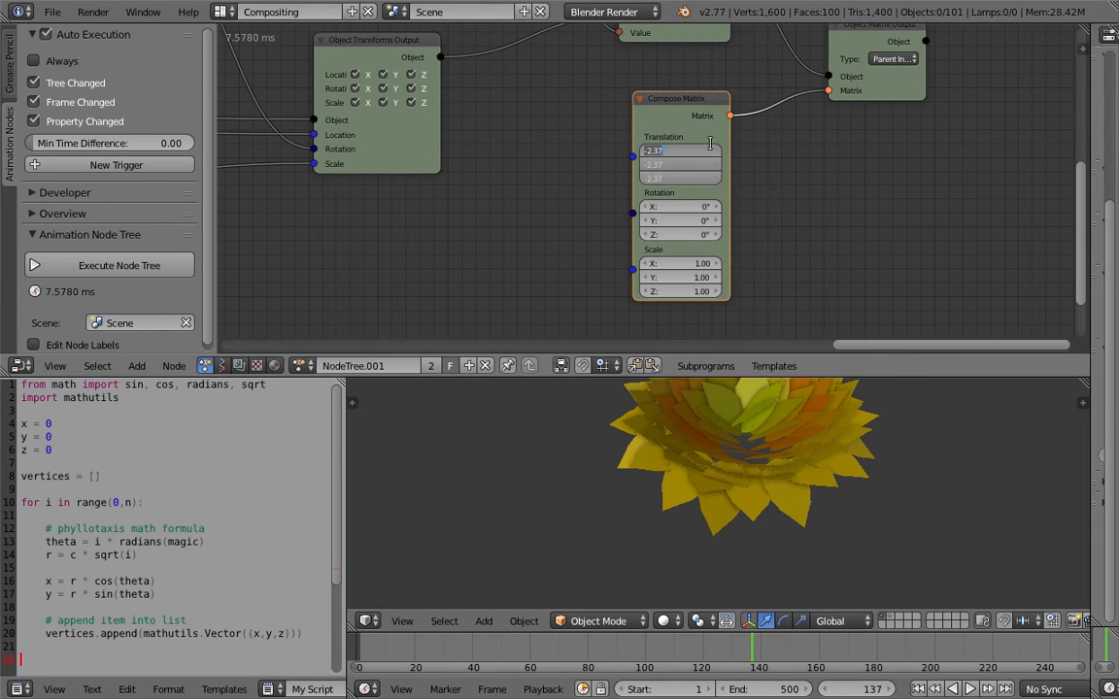
{"action": "key", "text": "Return"}
- Nudge the Object Transforms Output node into place in the node tree
{"action": "scroll", "coordinate": [740, 164], "scroll_direction": "down", "scroll_amount": 3}
{"action": "middle_click_drag", "start_coordinate": [714, 189], "coordinate": [922, 237]}
{"action": "scroll", "coordinate": [763, 220], "scroll_direction": "down", "scroll_amount": 7}
{"action": "middle_click_drag", "start_coordinate": [679, 242], "coordinate": [805, 229]}
{"action": "left_click_drag", "start_coordinate": [773, 190], "coordinate": [757, 199]}
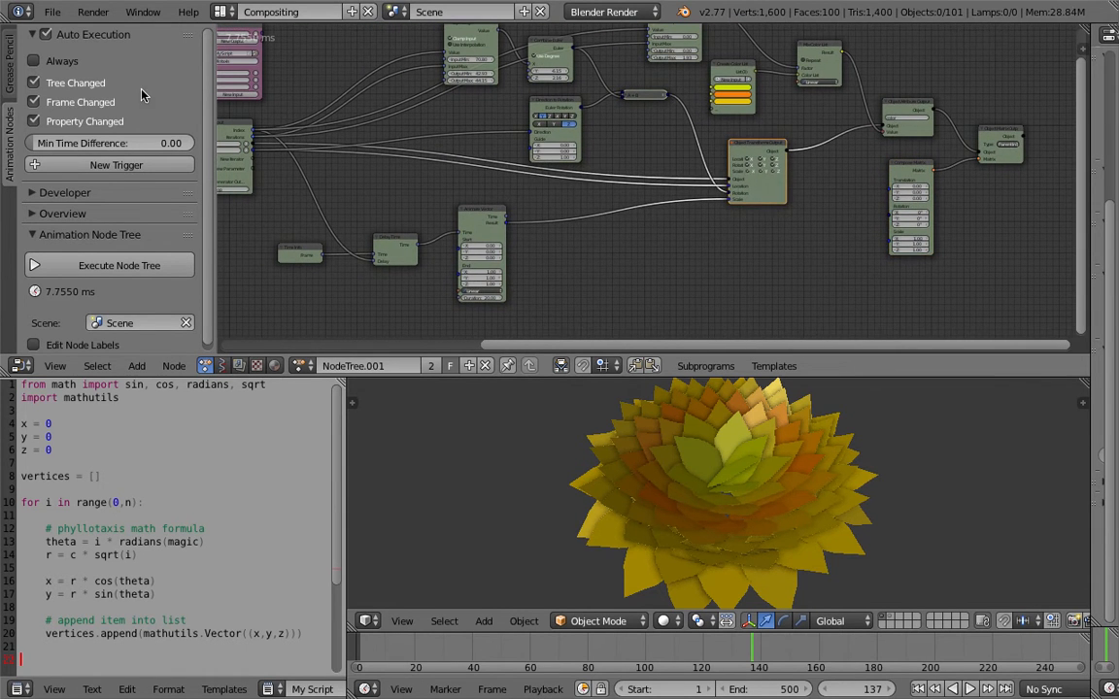
- Save the project under the new file name AN_phy_v2_008good.blend
{"action": "left_click", "coordinate": [66, 14]}
{"action": "left_click", "coordinate": [114, 162]}
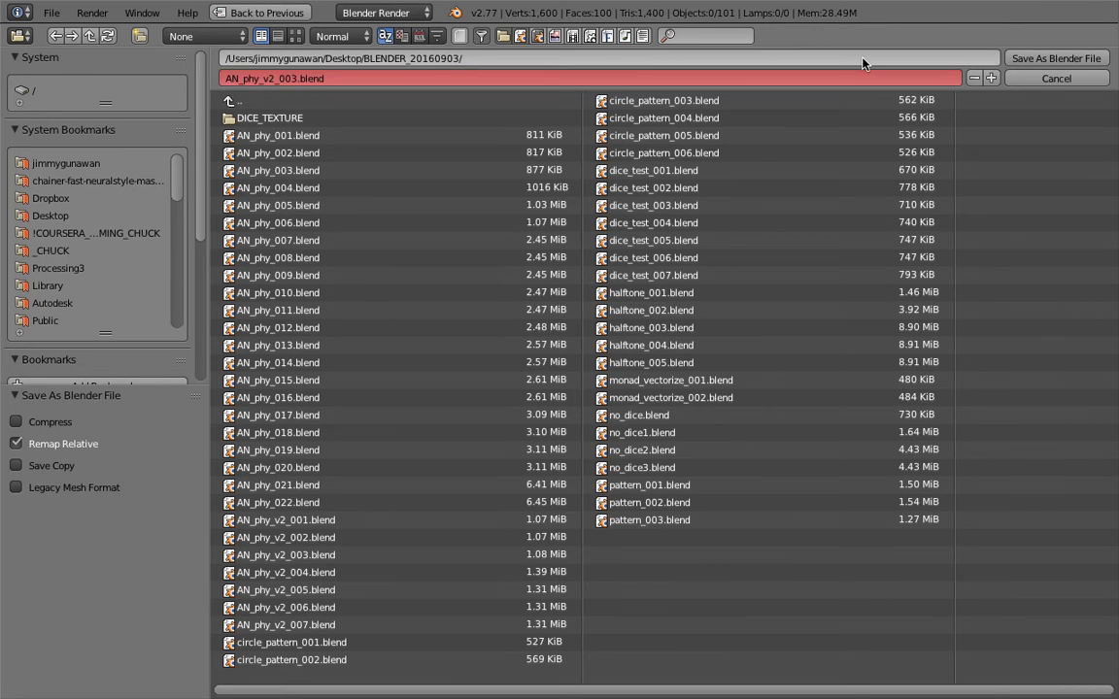
{"action": "left_click", "coordinate": [992, 78]}
{"action": "left_click", "coordinate": [992, 79]}
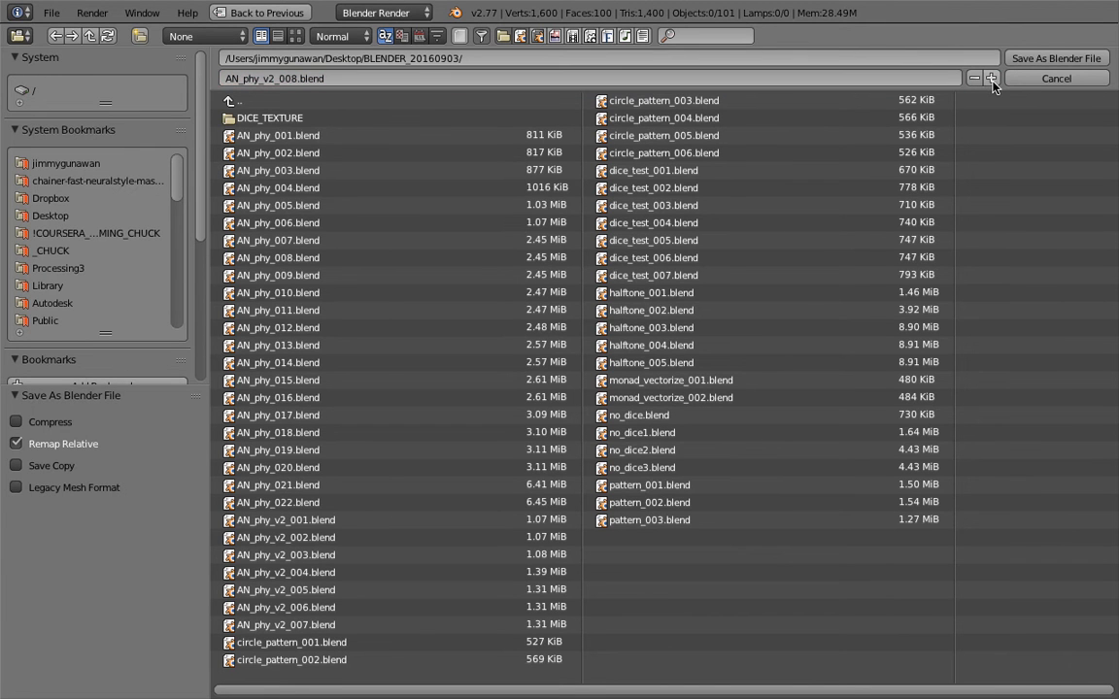
{"action": "left_click", "coordinate": [327, 82]}
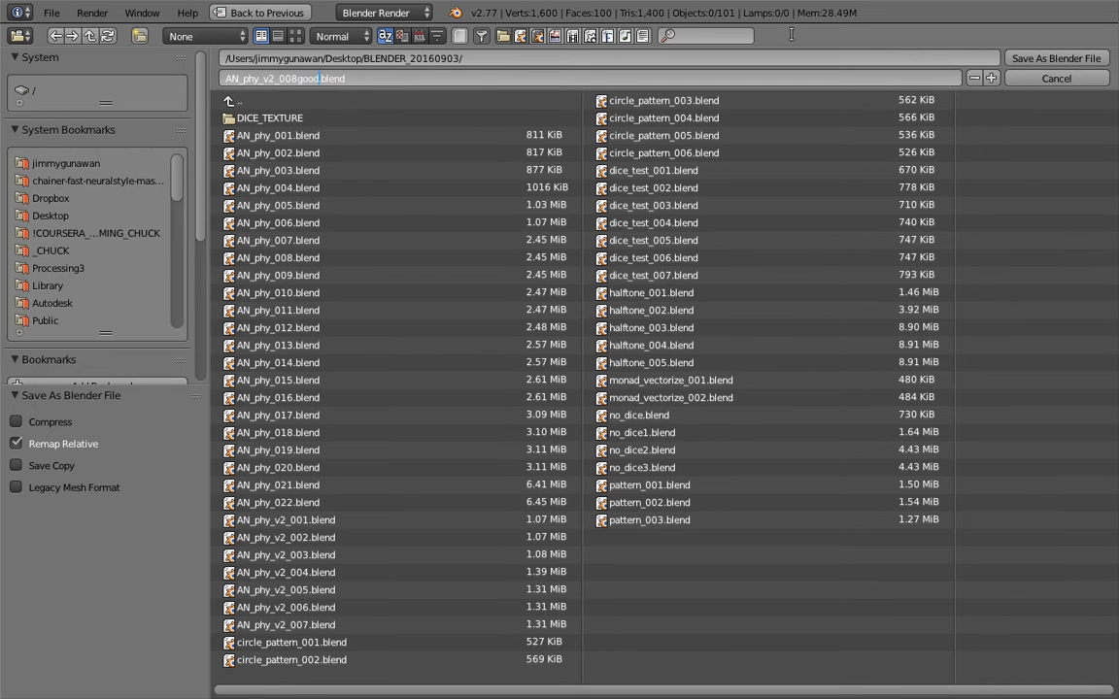
{"action": "left_click", "coordinate": [1036, 60]}
- Save the project as AN_phy_v2_009.blend, and save once more over that file
{"action": "left_click", "coordinate": [52, 11]}
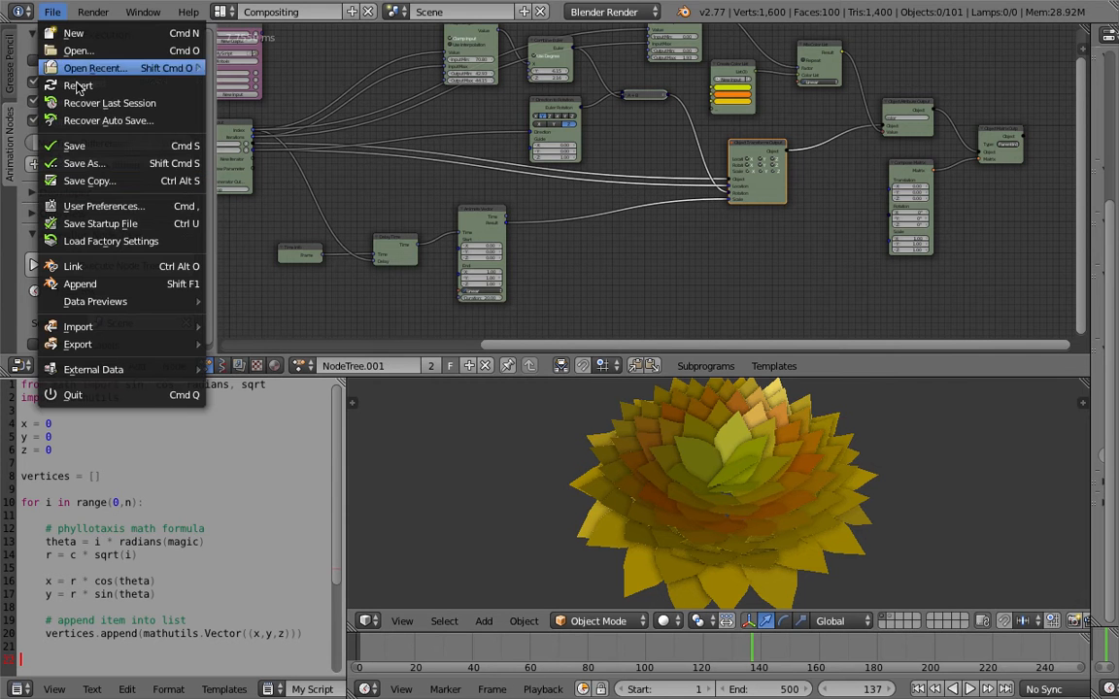
{"action": "left_click", "coordinate": [97, 166]}
{"action": "left_click", "coordinate": [992, 80]}
{"action": "left_click", "coordinate": [321, 79]}
{"action": "left_click", "coordinate": [320, 79]}
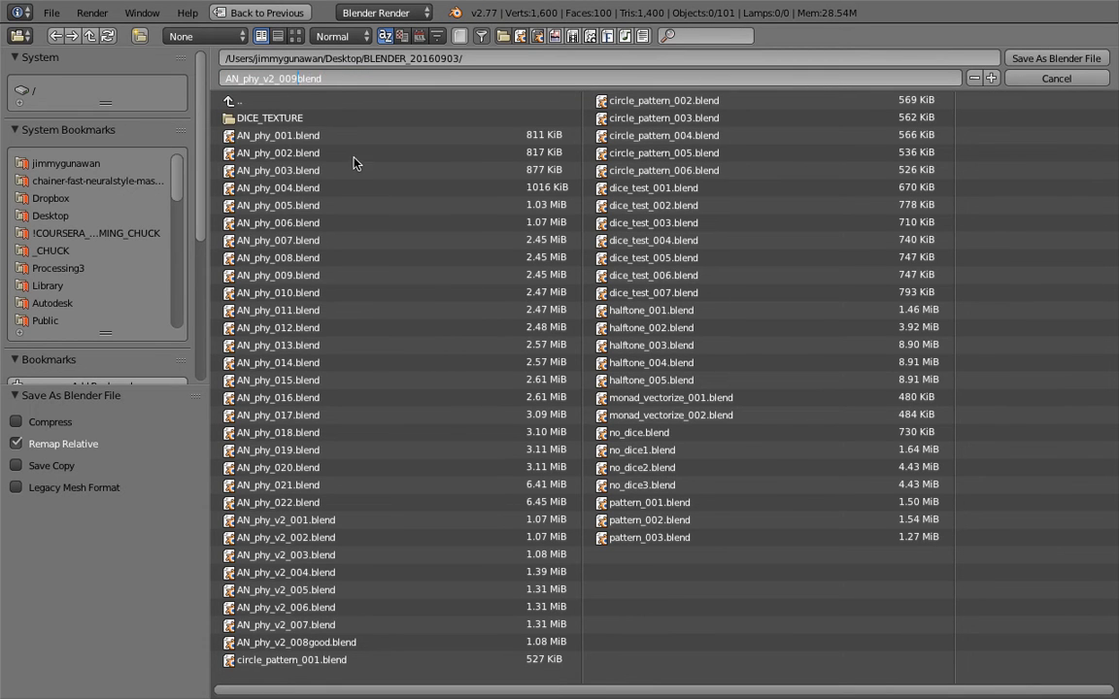
{"action": "key", "text": "Return"}
{"action": "left_click", "coordinate": [318, 76]}
{"action": "left_click_drag", "start_coordinate": [297, 78], "coordinate": [475, 91]}
{"action": "key", "text": "BackSpace"}
{"action": "key", "text": "Return"}
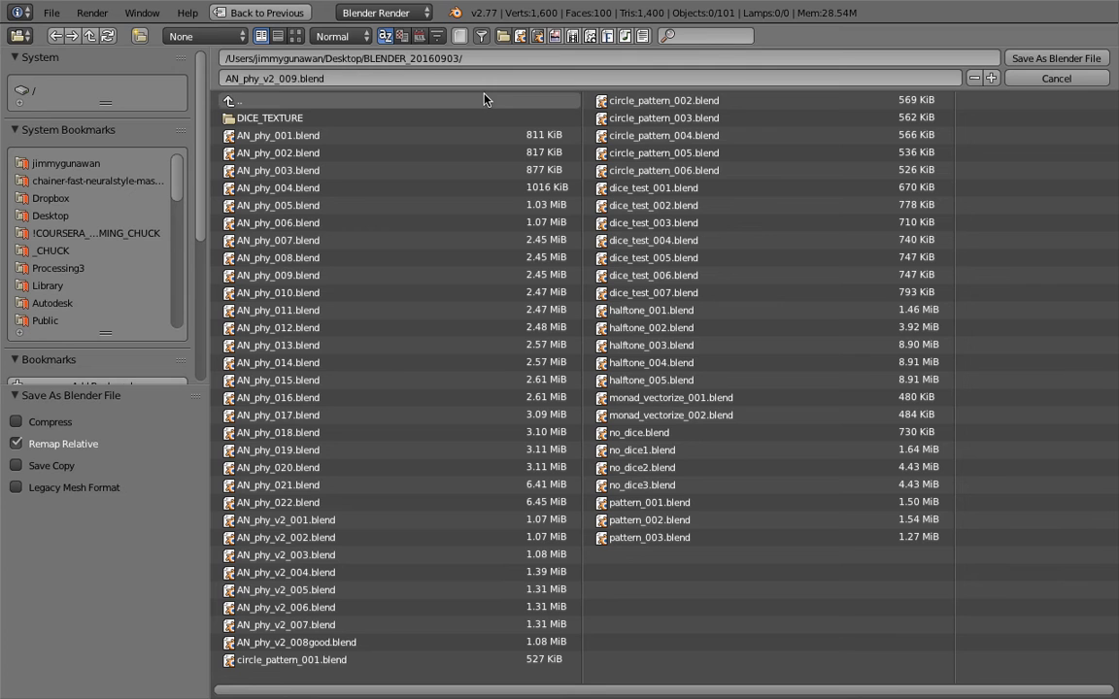
{"action": "left_click", "coordinate": [1039, 59]}
{"action": "key", "text": "ctrl+s"}
{"action": "left_click", "coordinate": [774, 496]}
- Nudge the output nodes at the end of the node tree into place
{"action": "middle_click_drag", "start_coordinate": [704, 469], "coordinate": [675, 440]}
{"action": "middle_click_drag", "start_coordinate": [538, 267], "coordinate": [388, 264]}
{"action": "scroll", "coordinate": [549, 244], "scroll_direction": "up", "scroll_amount": 2}
{"action": "middle_click_drag", "start_coordinate": [696, 224], "coordinate": [594, 237]}
{"action": "left_click_drag", "start_coordinate": [699, 165], "coordinate": [703, 158]}
{"action": "scroll", "coordinate": [851, 120], "scroll_direction": "up", "scroll_amount": 1}
{"action": "left_click_drag", "start_coordinate": [851, 120], "coordinate": [819, 115]}
{"action": "scroll", "coordinate": [643, 175], "scroll_direction": "down", "scroll_amount": 3}
{"action": "middle_click_drag", "start_coordinate": [566, 180], "coordinate": [563, 178]}
- Move the purple Phyllotaxis script node clear above the Loop Input node and collapse it
{"action": "scroll", "coordinate": [793, 191], "scroll_direction": "down", "scroll_amount": 7}
{"action": "middle_click_drag", "start_coordinate": [480, 133], "coordinate": [520, 133]}
{"action": "middle_click_drag", "start_coordinate": [625, 142], "coordinate": [661, 160]}
{"action": "middle_click_drag", "start_coordinate": [464, 169], "coordinate": [456, 169]}
{"action": "scroll", "coordinate": [420, 162], "scroll_direction": "up", "scroll_amount": 2}
{"action": "left_click_drag", "start_coordinate": [393, 162], "coordinate": [371, 174]}
{"action": "left_click_drag", "start_coordinate": [377, 80], "coordinate": [341, 67]}
{"action": "middle_click_drag", "start_coordinate": [380, 58], "coordinate": [470, 66]}
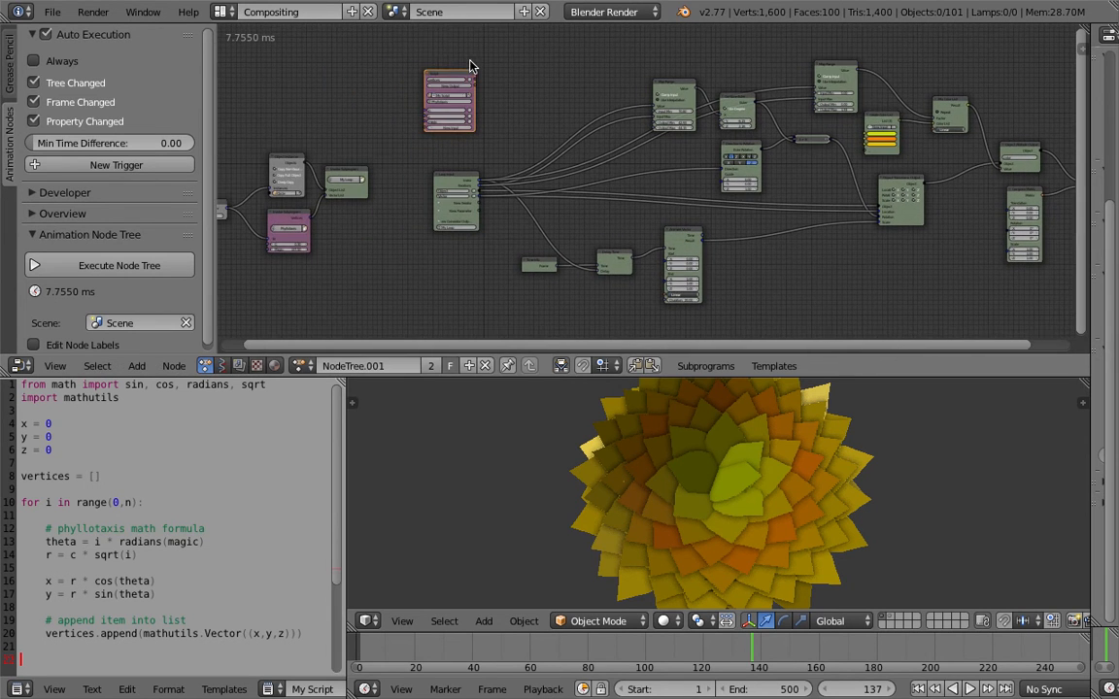
{"action": "left_click", "coordinate": [427, 72]}
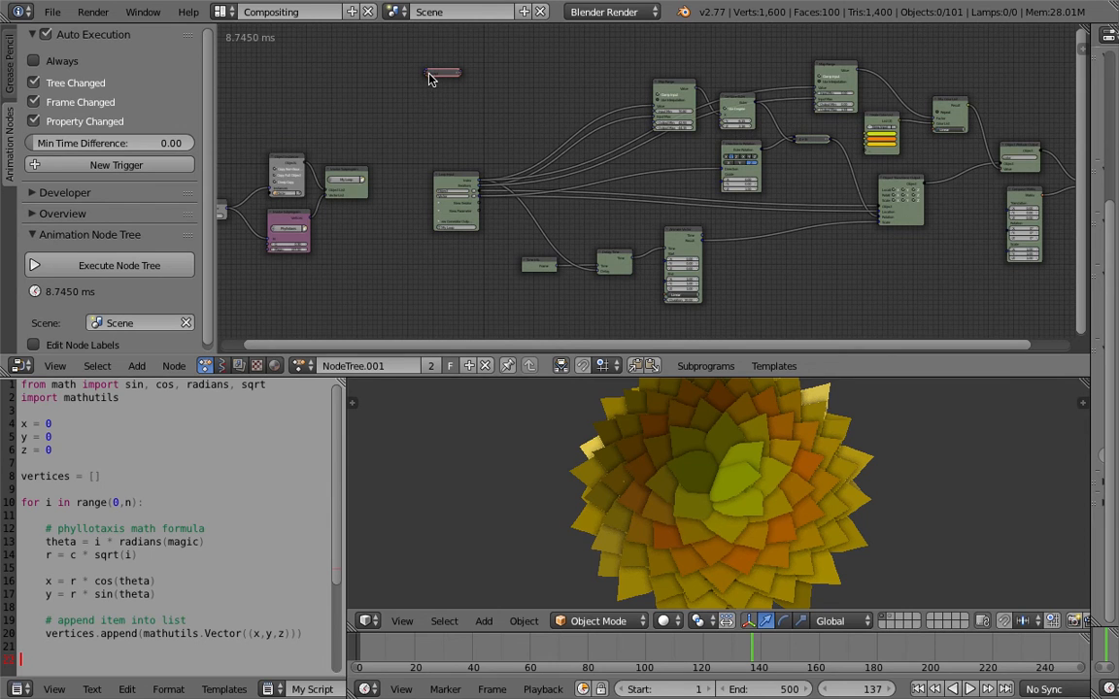
{"action": "scroll", "coordinate": [431, 78], "scroll_direction": "up", "scroll_amount": 3}
{"action": "middle_click_drag", "start_coordinate": [416, 83], "coordinate": [497, 175]}
{"action": "scroll", "coordinate": [497, 174], "scroll_direction": "up", "scroll_amount": 4}
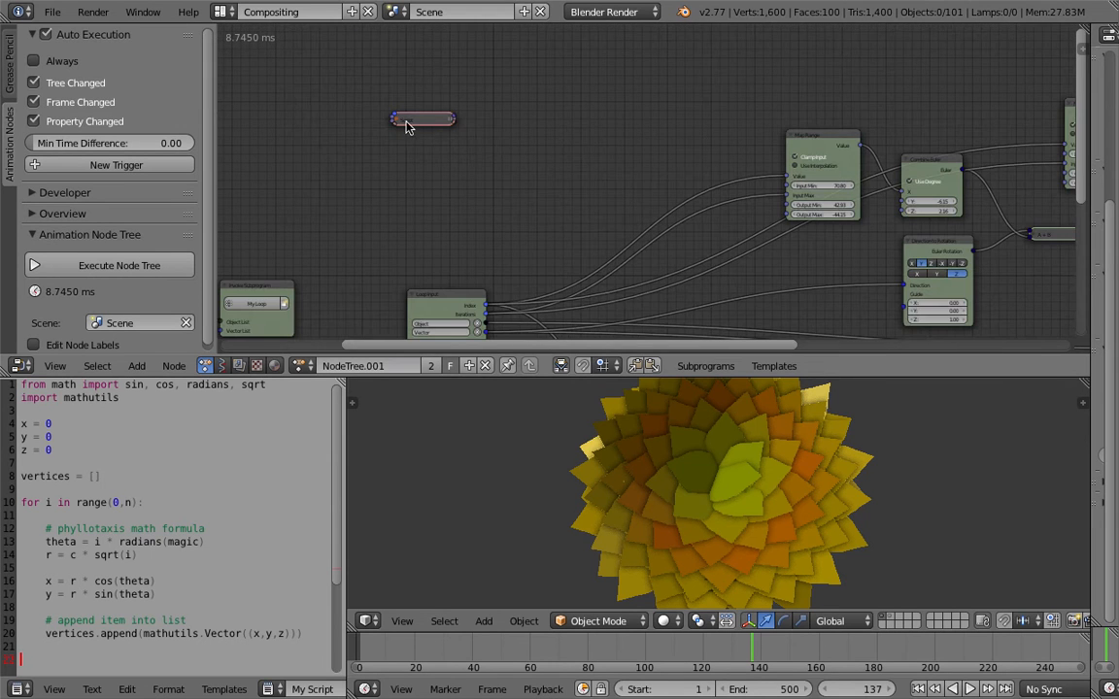
{"action": "left_click", "coordinate": [398, 121]}
- Hide the node editor's Animation Nodes side panel to widen the node area
{"action": "middle_click_drag", "start_coordinate": [362, 142], "coordinate": [354, 140]}
{"action": "middle_click_drag", "start_coordinate": [535, 224], "coordinate": [467, 119]}
{"action": "scroll", "coordinate": [614, 177], "scroll_direction": "down", "scroll_amount": 1}
{"action": "middle_click_drag", "start_coordinate": [628, 201], "coordinate": [484, 189]}
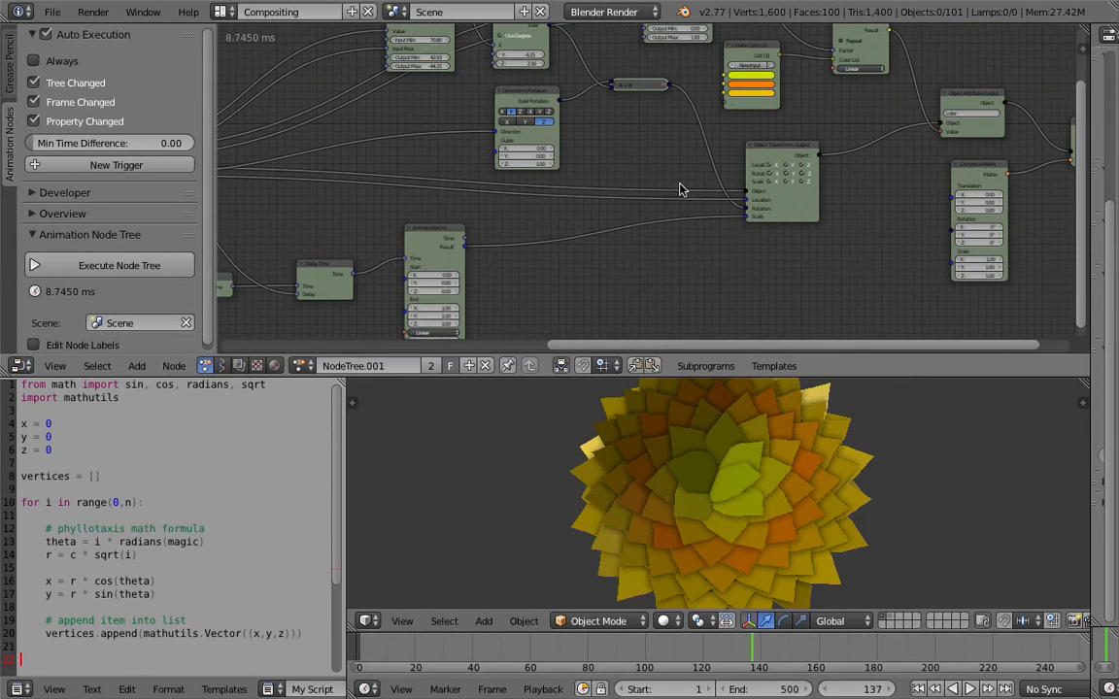
{"action": "middle_click_drag", "start_coordinate": [761, 197], "coordinate": [771, 194]}
{"action": "scroll", "coordinate": [986, 202], "scroll_direction": "down", "scroll_amount": 1}
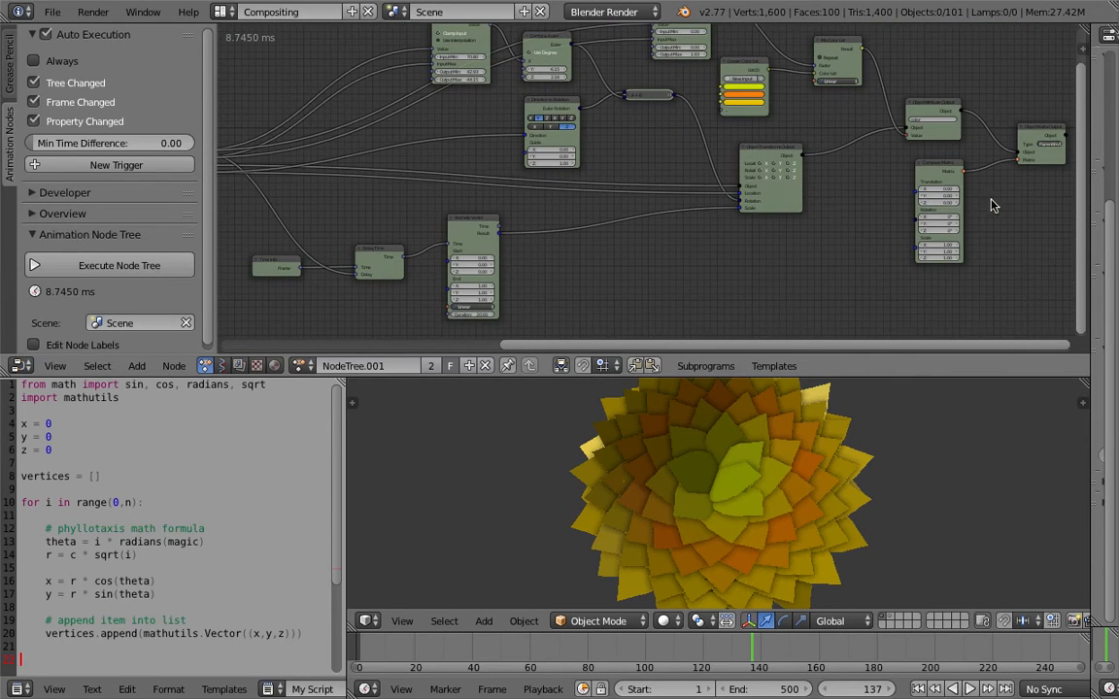
{"action": "left_click_drag", "start_coordinate": [215, 66], "coordinate": [10, 66]}
- Move the Compose Matrix node from the end of the tree to just beside the Loop Input node
{"action": "middle_click_drag", "start_coordinate": [841, 189], "coordinate": [941, 194]}
{"action": "left_click_drag", "start_coordinate": [950, 180], "coordinate": [230, 224]}
{"action": "middle_click_drag", "start_coordinate": [230, 223], "coordinate": [627, 199]}
{"action": "scroll", "coordinate": [593, 194], "scroll_direction": "up", "scroll_amount": 3}
{"action": "left_click_drag", "start_coordinate": [556, 132], "coordinate": [495, 130]}
{"action": "scroll", "coordinate": [494, 134], "scroll_direction": "up", "scroll_amount": 5}
{"action": "middle_click_drag", "start_coordinate": [488, 138], "coordinate": [517, 133]}
{"action": "left_click_drag", "start_coordinate": [686, 223], "coordinate": [647, 204]}
{"action": "middle_click_drag", "start_coordinate": [624, 229], "coordinate": [632, 181]}
{"action": "scroll", "coordinate": [556, 115], "scroll_direction": "down", "scroll_amount": 1}
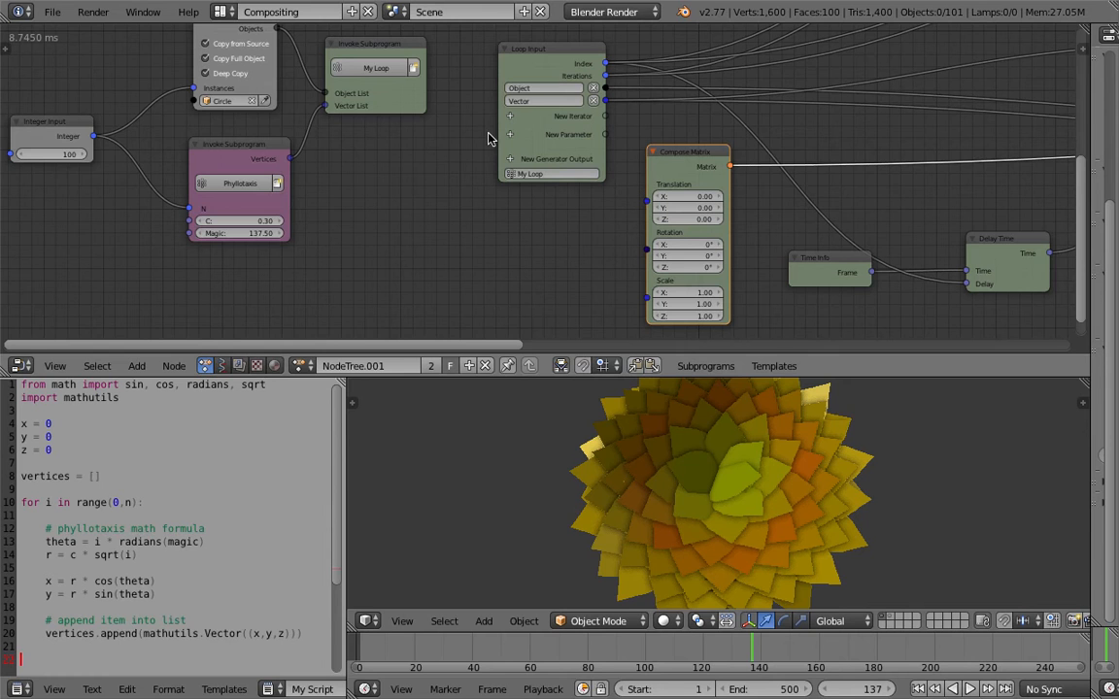
- Reposition the Phyllotaxis Invoke Subprogram node and the Loop Input node
{"action": "middle_click_drag", "start_coordinate": [359, 138], "coordinate": [367, 153]}
{"action": "left_click_drag", "start_coordinate": [248, 157], "coordinate": [232, 151]}
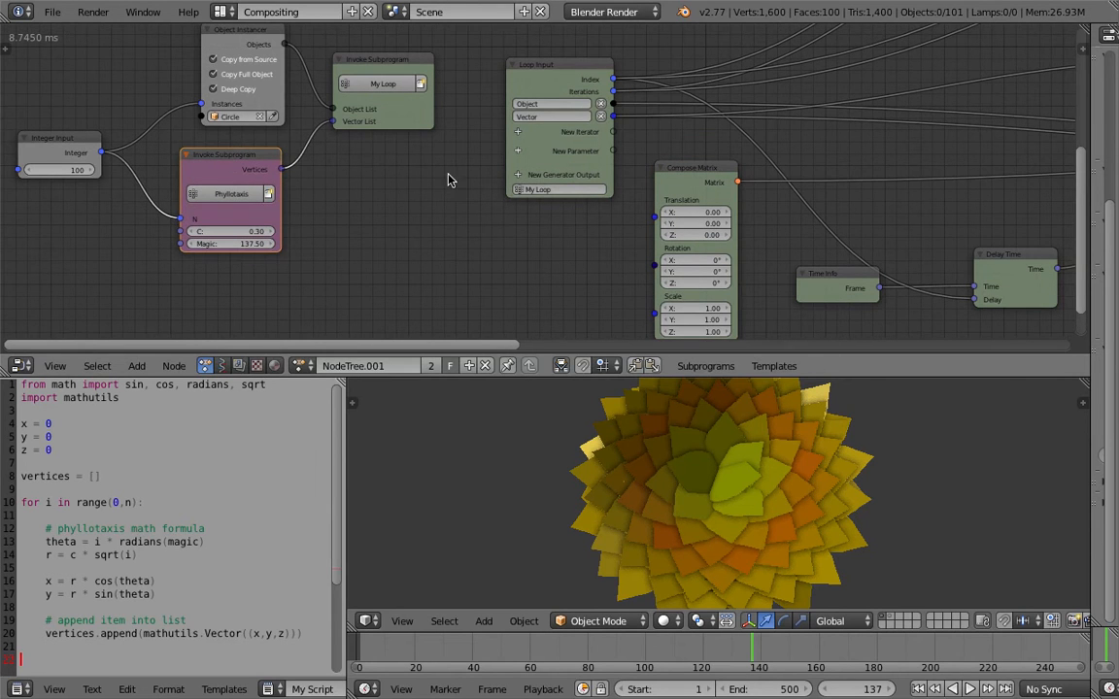
{"action": "left_click_drag", "start_coordinate": [579, 77], "coordinate": [560, 72]}
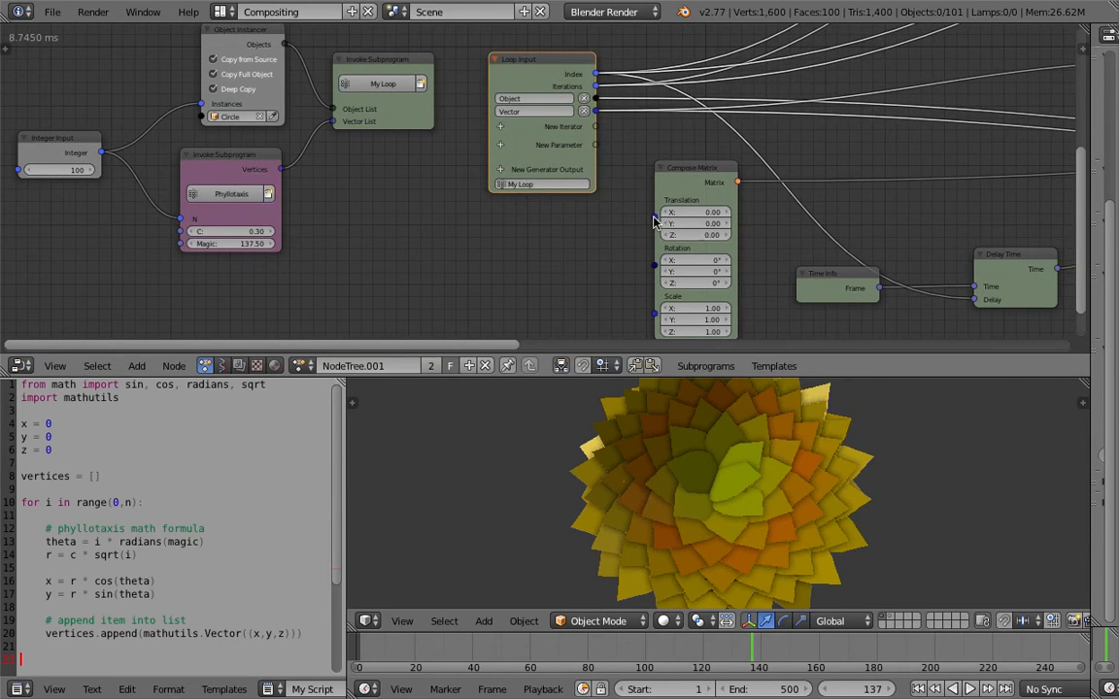
- Expose the Compose Matrix node's translation, rotation and scale as new parameters of the My Loop input
{"action": "left_click_drag", "start_coordinate": [659, 222], "coordinate": [651, 210]}
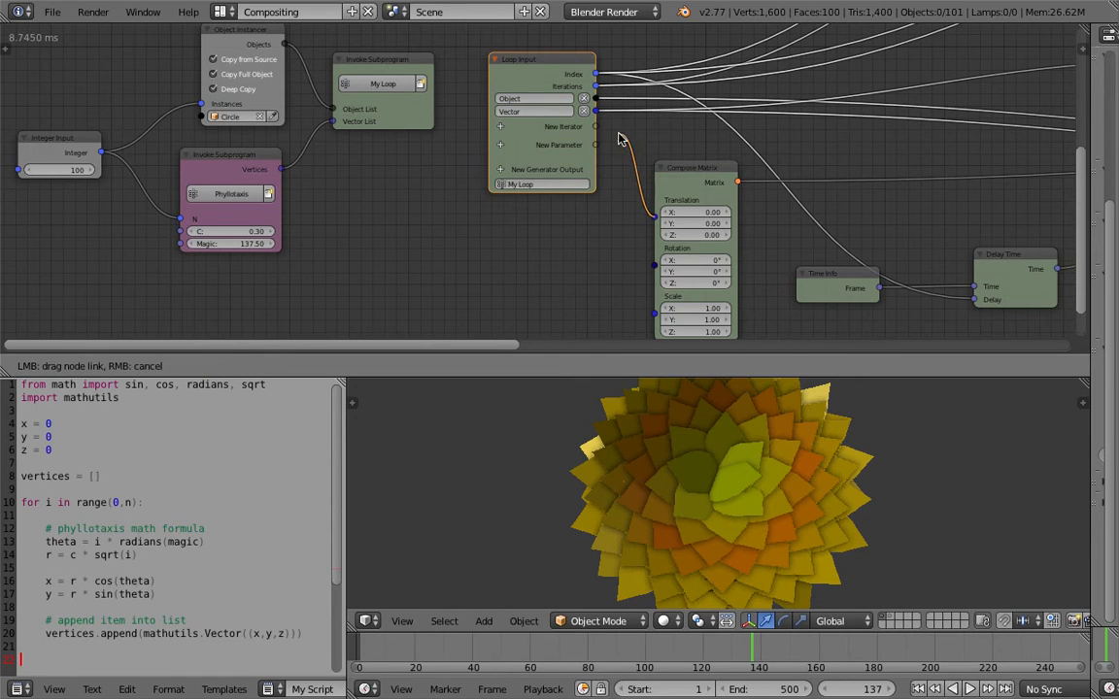
{"action": "left_click_drag", "start_coordinate": [599, 145], "coordinate": [596, 145]}
{"action": "left_click_drag", "start_coordinate": [653, 231], "coordinate": [596, 171]}
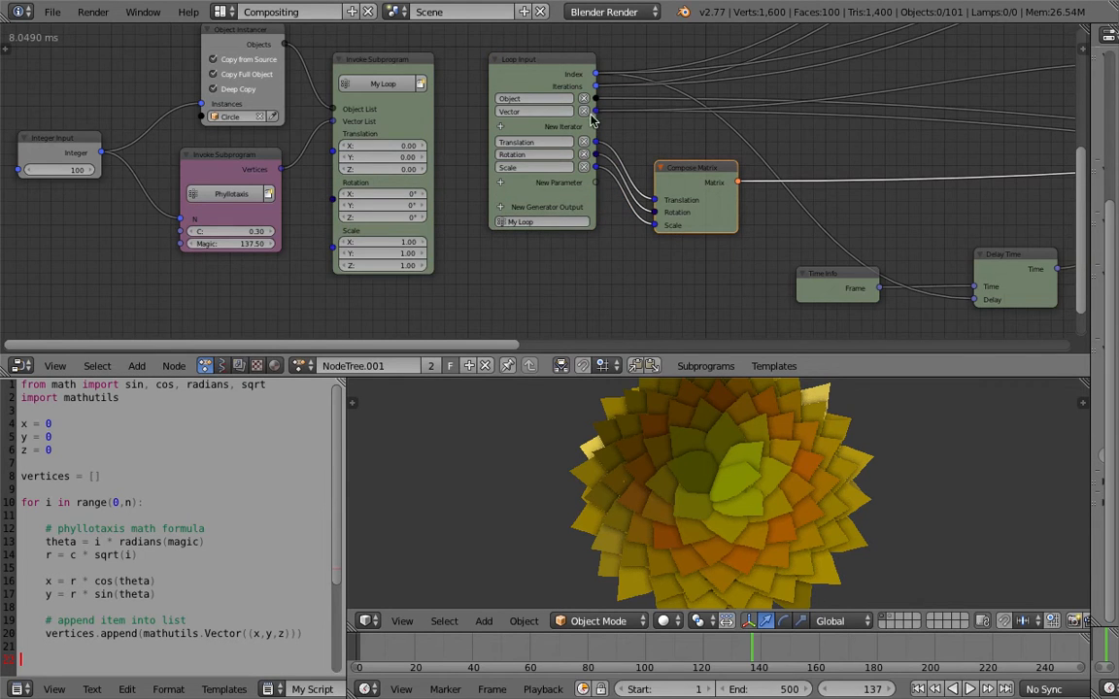
{"action": "scroll", "coordinate": [591, 119], "scroll_direction": "up", "scroll_amount": 1}
{"action": "scroll", "coordinate": [588, 122], "scroll_direction": "up", "scroll_amount": 1}
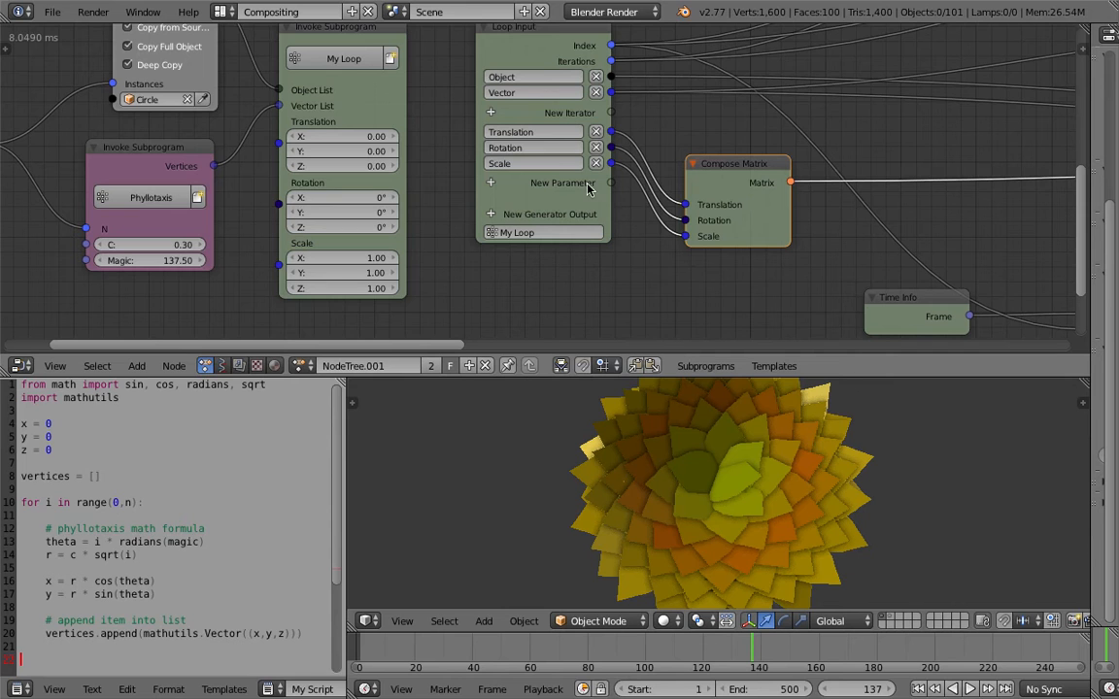
{"action": "key", "text": "Home"}
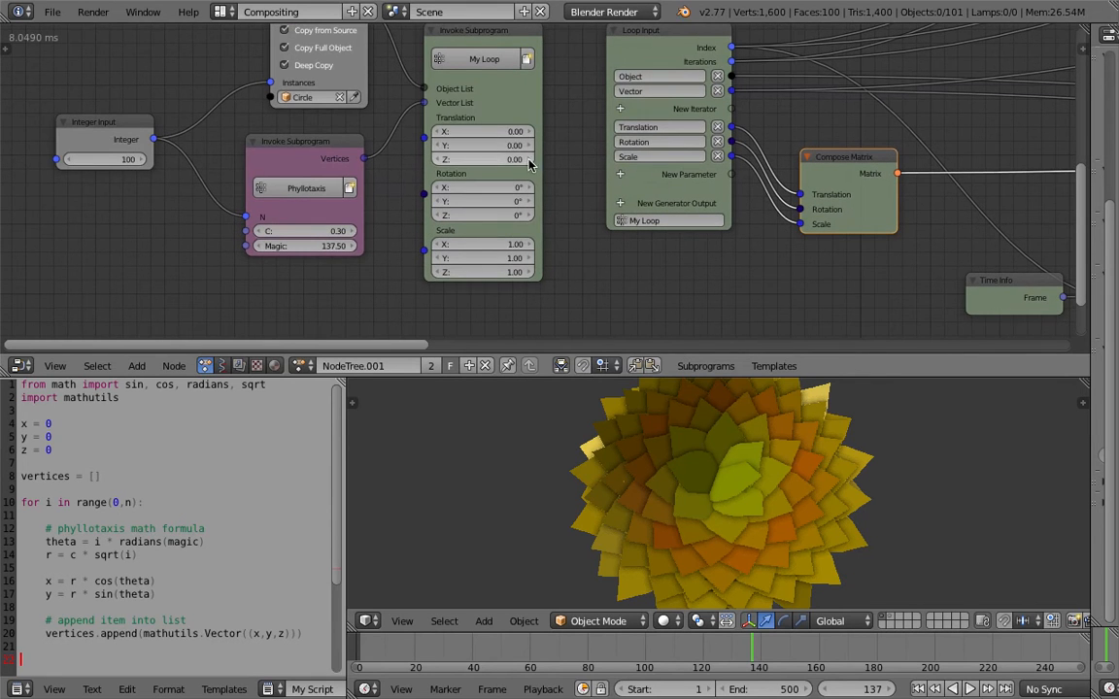
- Try shifting the whole flower with the My Loop node's translation, and reset the translation to 0
{"action": "left_click_drag", "start_coordinate": [483, 131], "coordinate": [603, 145]}
{"action": "mouse_move", "coordinate": [482, 160]}
{"action": "left_mouse_down"}
{"action": "mouse_move", "coordinate": [531, 160]}
{"action": "mouse_move", "coordinate": [503, 159]}
{"action": "left_mouse_up"}
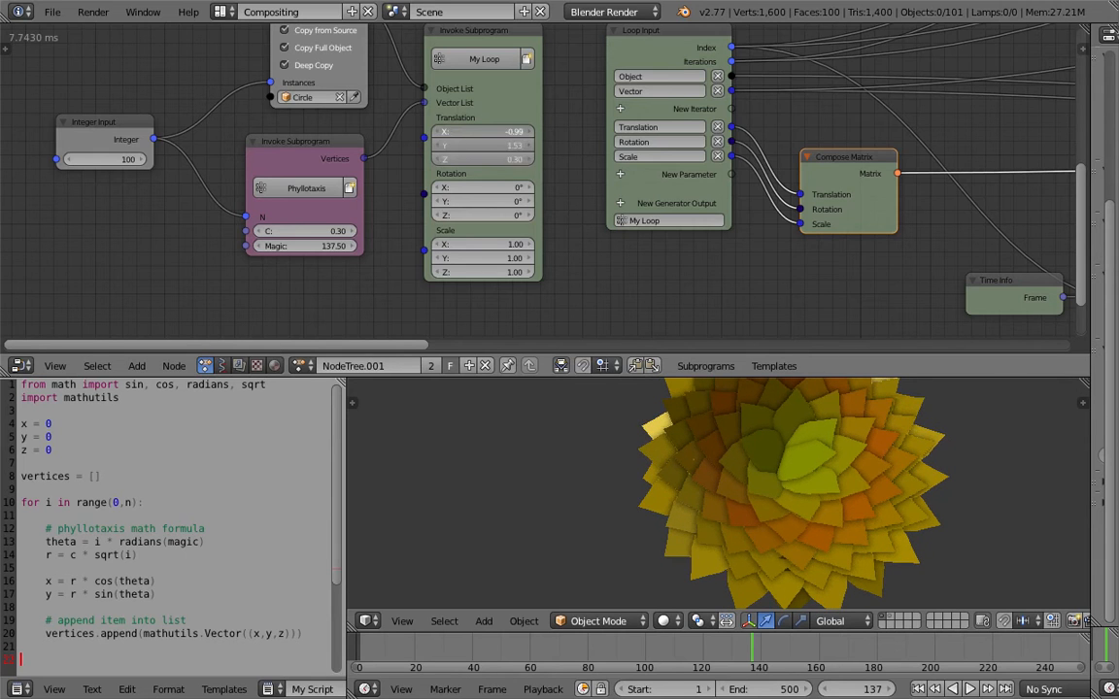
{"action": "type", "text": "0"}
{"action": "key", "text": "Return"}
- Rearrange the Phyllotaxis, Object Instancer and Integer Input nodes neatly in front of the My Loop node
{"action": "scroll", "coordinate": [680, 223], "scroll_direction": "down", "scroll_amount": 2}
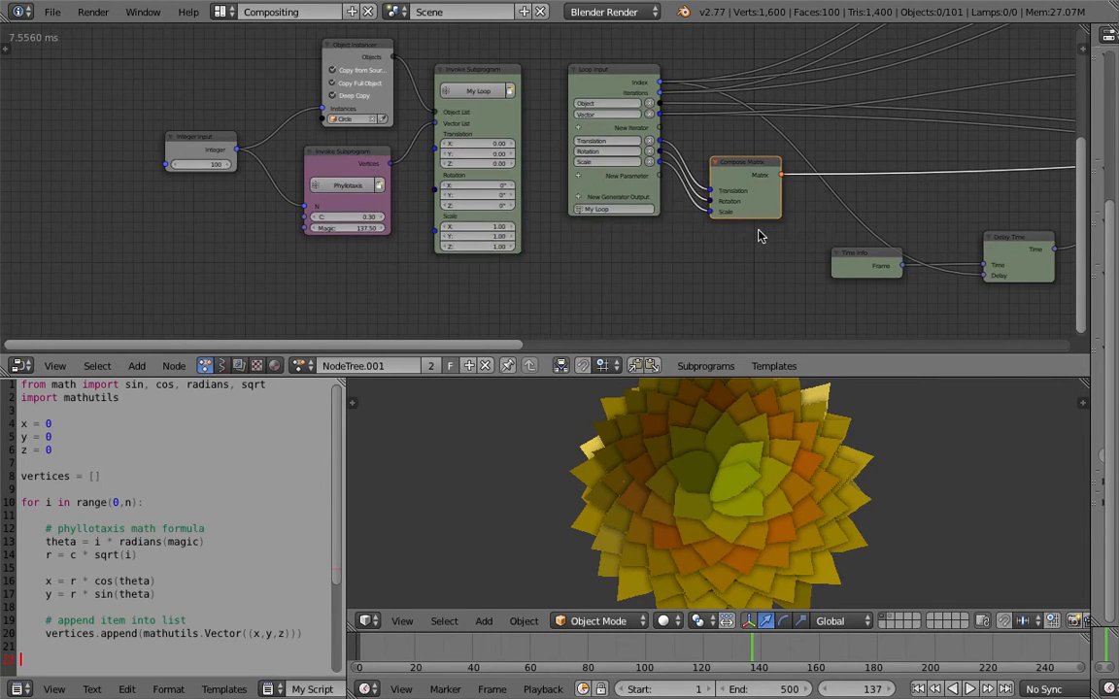
{"action": "scroll", "coordinate": [711, 189], "scroll_direction": "up", "scroll_amount": 2}
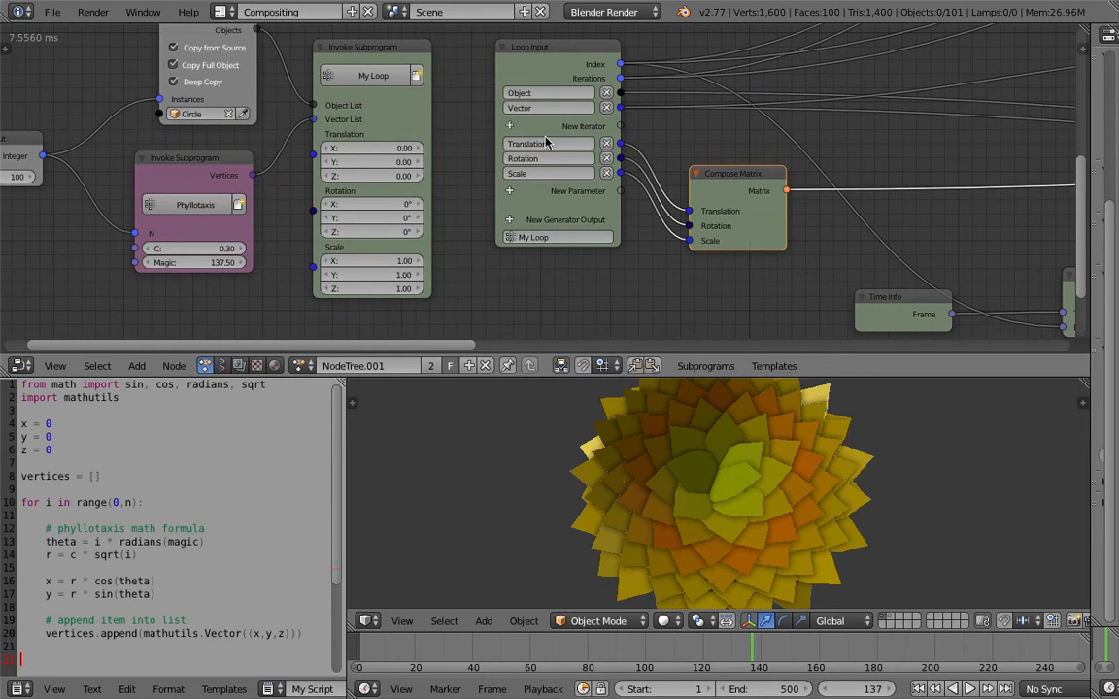
{"action": "scroll", "coordinate": [561, 184], "scroll_direction": "down", "scroll_amount": 1}
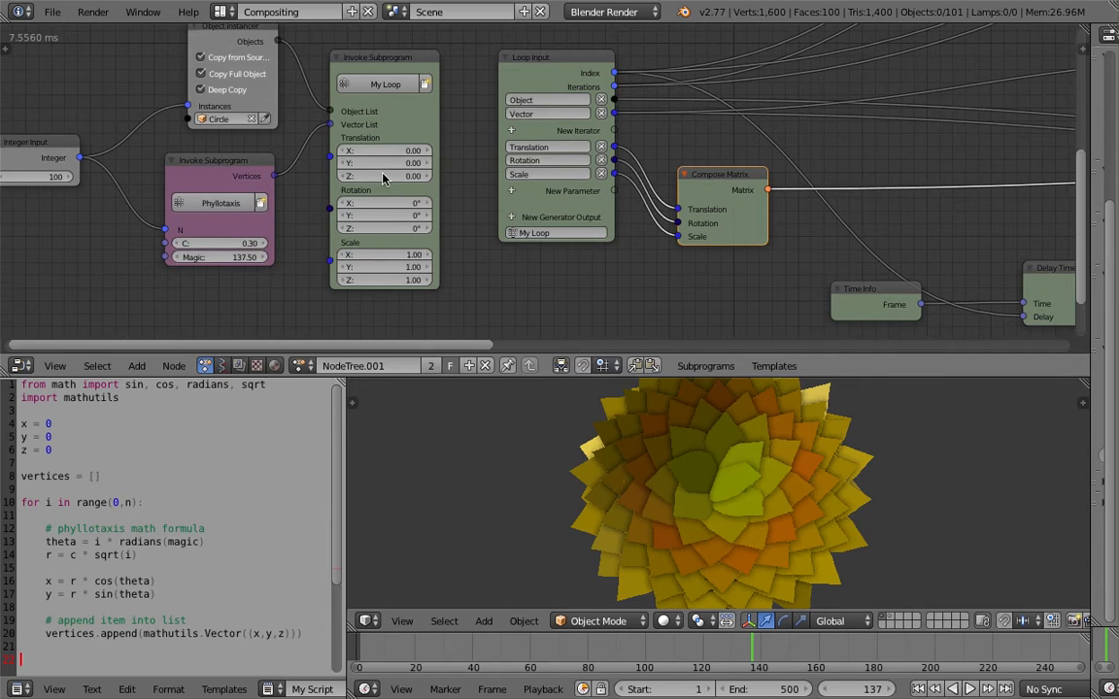
{"action": "scroll", "coordinate": [384, 178], "scroll_direction": "down", "scroll_amount": 1}
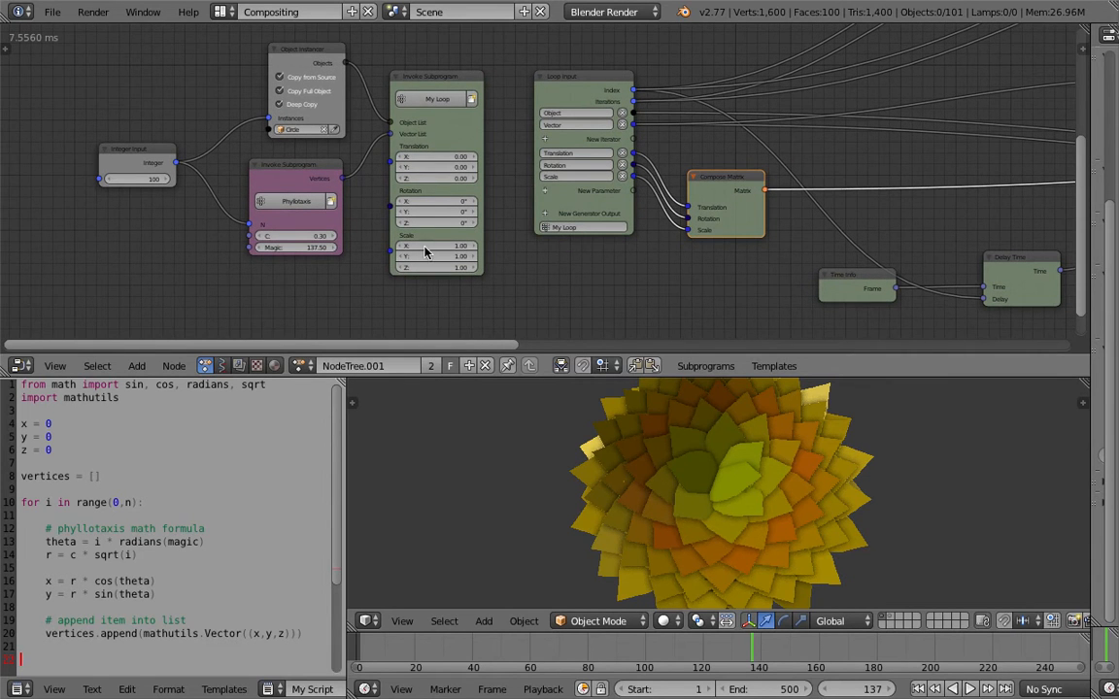
{"action": "middle_click_drag", "start_coordinate": [697, 172], "coordinate": [708, 173]}
{"action": "left_click_drag", "start_coordinate": [291, 181], "coordinate": [299, 181]}
{"action": "left_click_drag", "start_coordinate": [290, 51], "coordinate": [273, 45]}
{"action": "left_click_drag", "start_coordinate": [163, 150], "coordinate": [173, 138]}
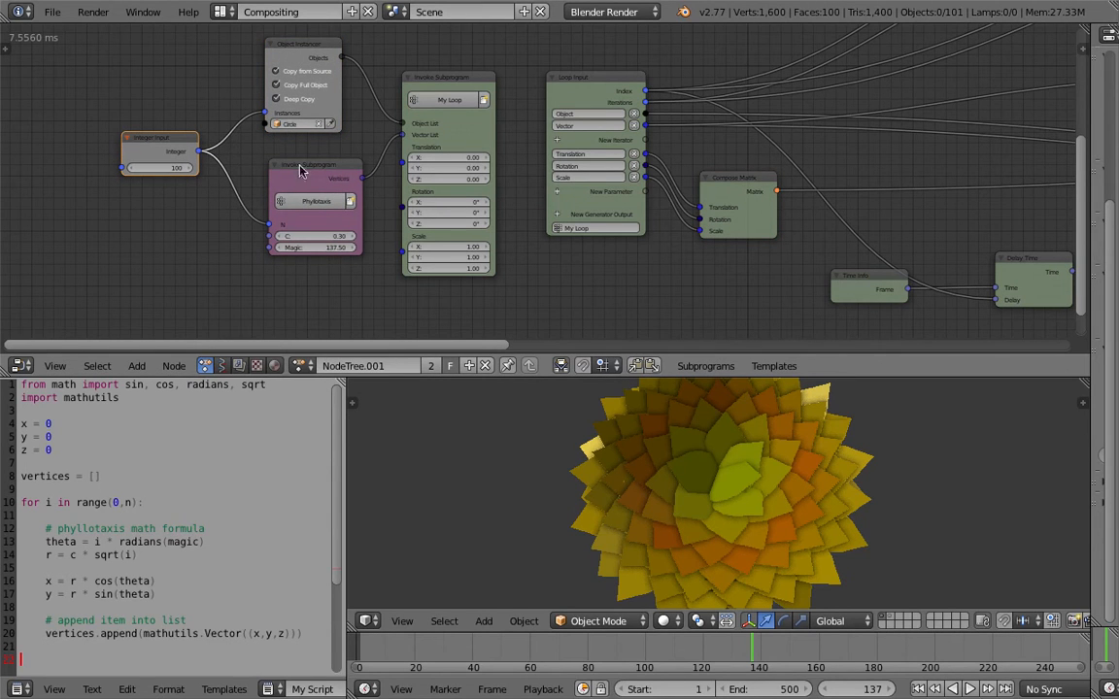
- Try other C values on the Phyllotaxis node, and set C back to 0.3
{"action": "mouse_move", "coordinate": [315, 236]}
{"action": "left_mouse_down"}
{"action": "mouse_move", "coordinate": [359, 236]}
{"action": "mouse_move", "coordinate": [338, 237]}
{"action": "left_mouse_up"}
{"action": "type", "text": ".3"}
{"action": "key", "text": "Return"}
- Save the project over the existing file
{"action": "middle_click_drag", "start_coordinate": [699, 520], "coordinate": [710, 497]}
{"action": "scroll", "coordinate": [720, 452], "scroll_direction": "down", "scroll_amount": 2}
{"action": "key", "text": "ctrl+s"}
{"action": "left_click", "coordinate": [712, 495]}
- Raise the Integer Input's instance count to 144
{"action": "mouse_move", "coordinate": [159, 167]}
{"action": "left_mouse_down"}
{"action": "mouse_move", "coordinate": [209, 167]}
{"action": "mouse_move", "coordinate": [170, 168]}
{"action": "left_mouse_up"}
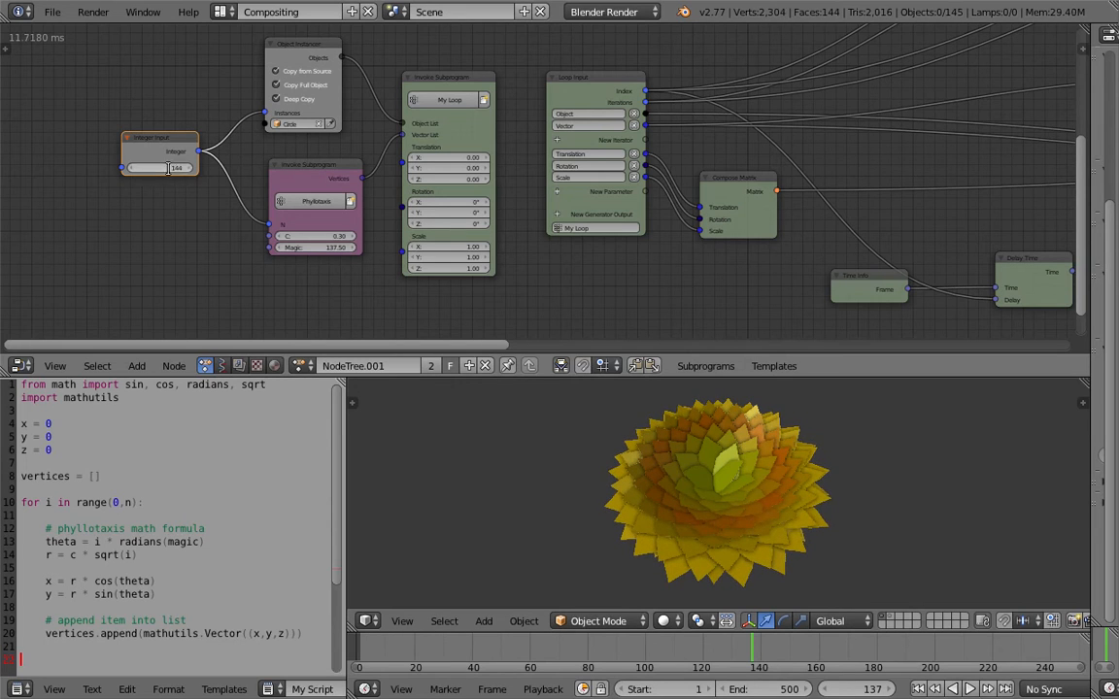
- Try Integer Input counts of 150, 418 and 360, and scrub the timeline to frame 246 to preview the flower
{"action": "key", "text": "Return"}
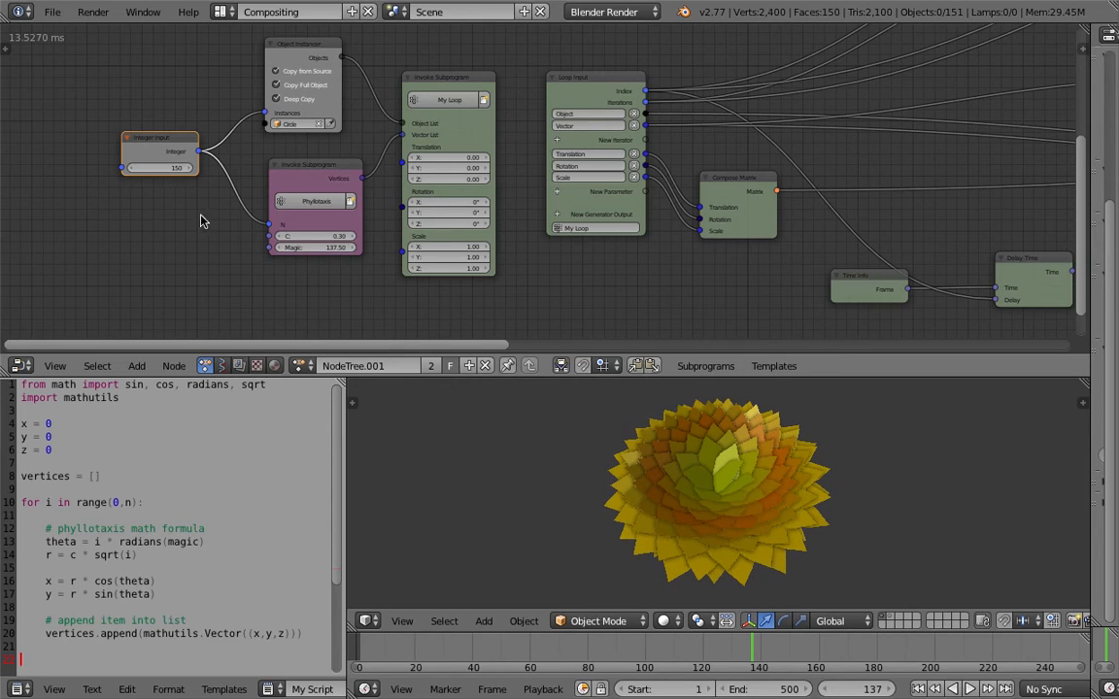
{"action": "left_click_drag", "start_coordinate": [160, 167], "coordinate": [378, 167]}
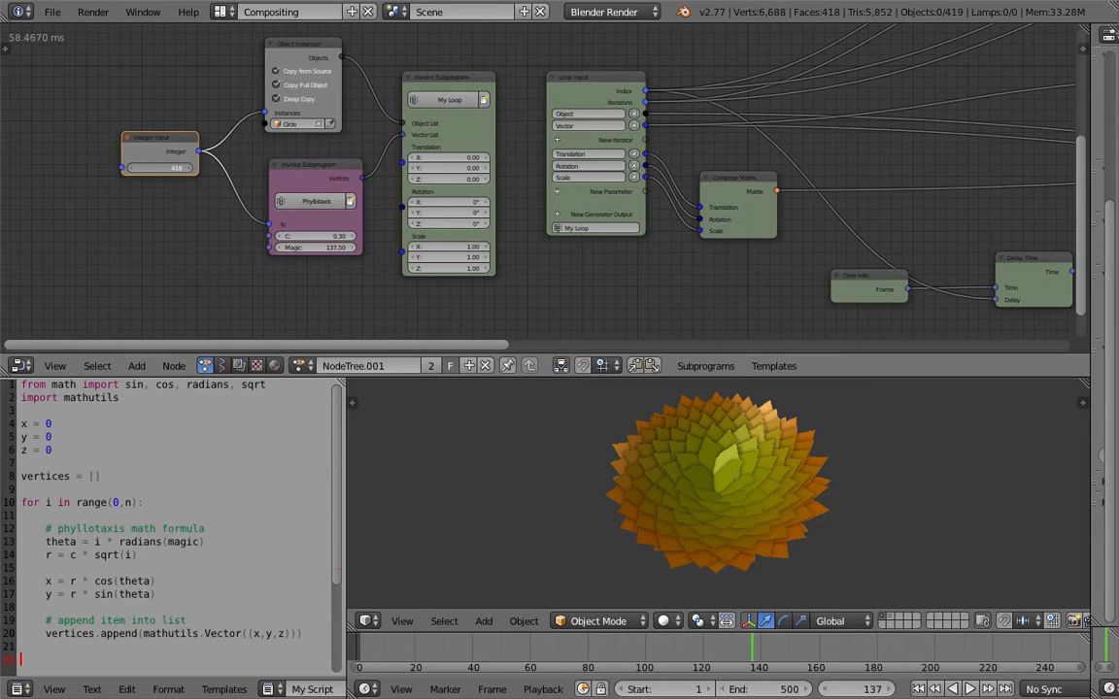
{"action": "left_click_drag", "start_coordinate": [509, 167], "coordinate": [364, 168]}
{"action": "middle_click_drag", "start_coordinate": [653, 540], "coordinate": [729, 565]}
{"action": "left_click_drag", "start_coordinate": [785, 653], "coordinate": [1068, 646]}
{"action": "middle_click_drag", "start_coordinate": [822, 590], "coordinate": [784, 546]}
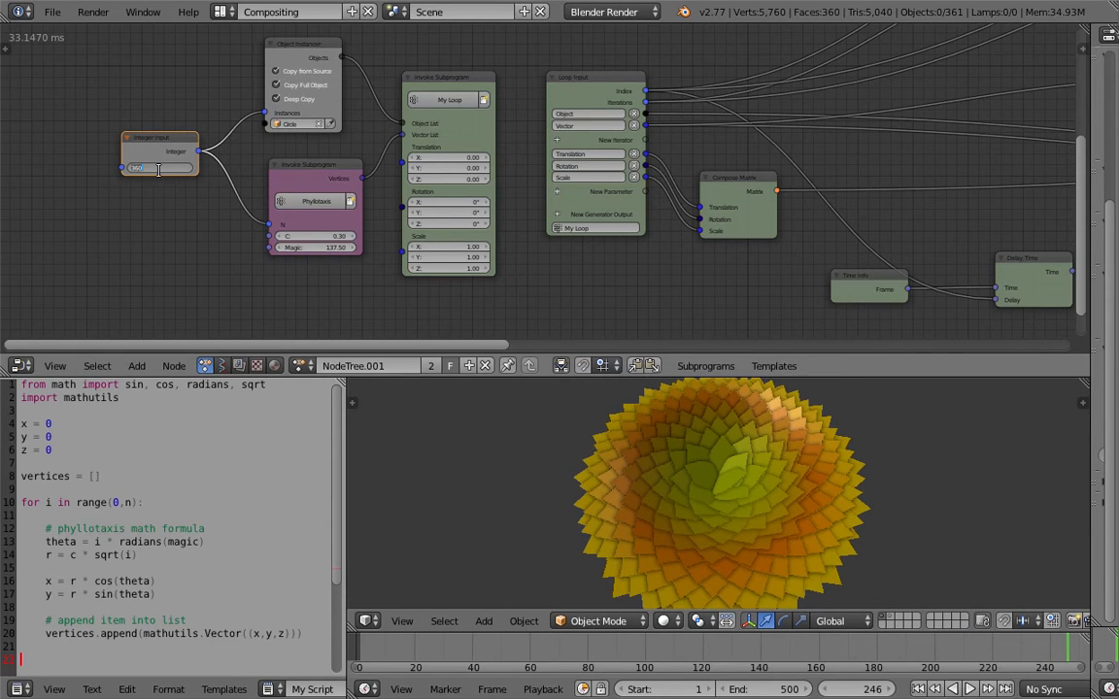
- Try a count of 150 on the Integer Input, and preview the flower around frames 185 and 126
{"action": "key", "text": "Return"}
{"action": "left_click_drag", "start_coordinate": [817, 642], "coordinate": [891, 656]}
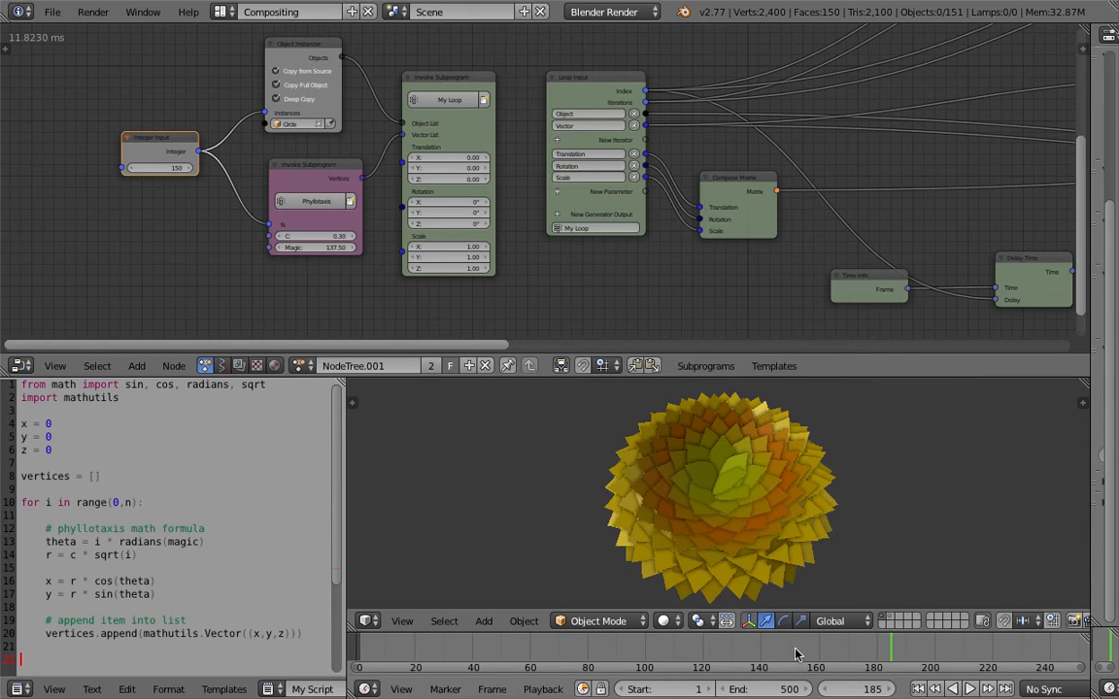
{"action": "mouse_move", "coordinate": [767, 557]}
{"action": "middle_mouse_down"}
{"action": "mouse_move", "coordinate": [766, 529]}
{"action": "mouse_move", "coordinate": [777, 528]}
{"action": "mouse_move", "coordinate": [754, 549]}
{"action": "middle_mouse_up"}
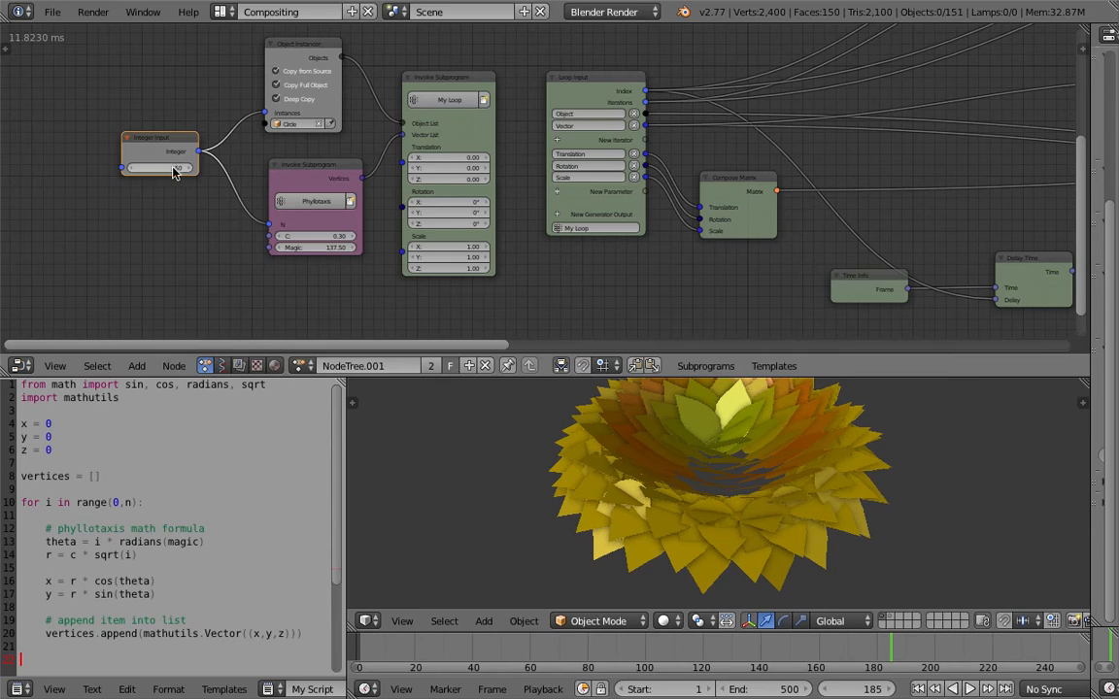
{"action": "left_click_drag", "start_coordinate": [806, 655], "coordinate": [721, 667]}
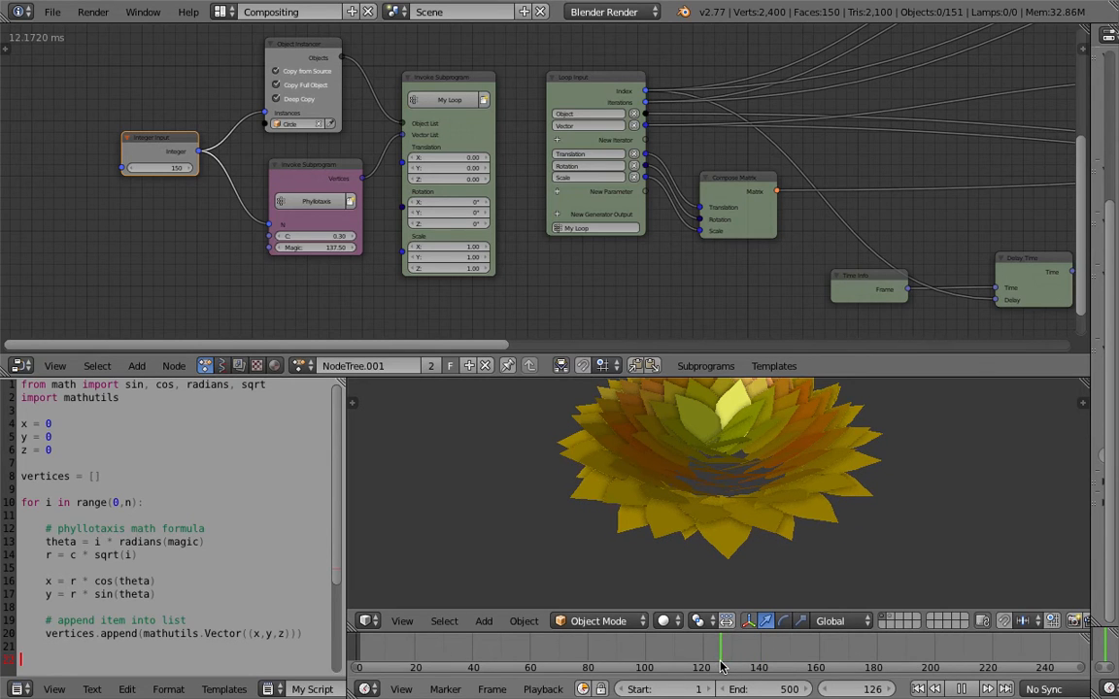
{"action": "middle_click_drag", "start_coordinate": [744, 532], "coordinate": [724, 569]}
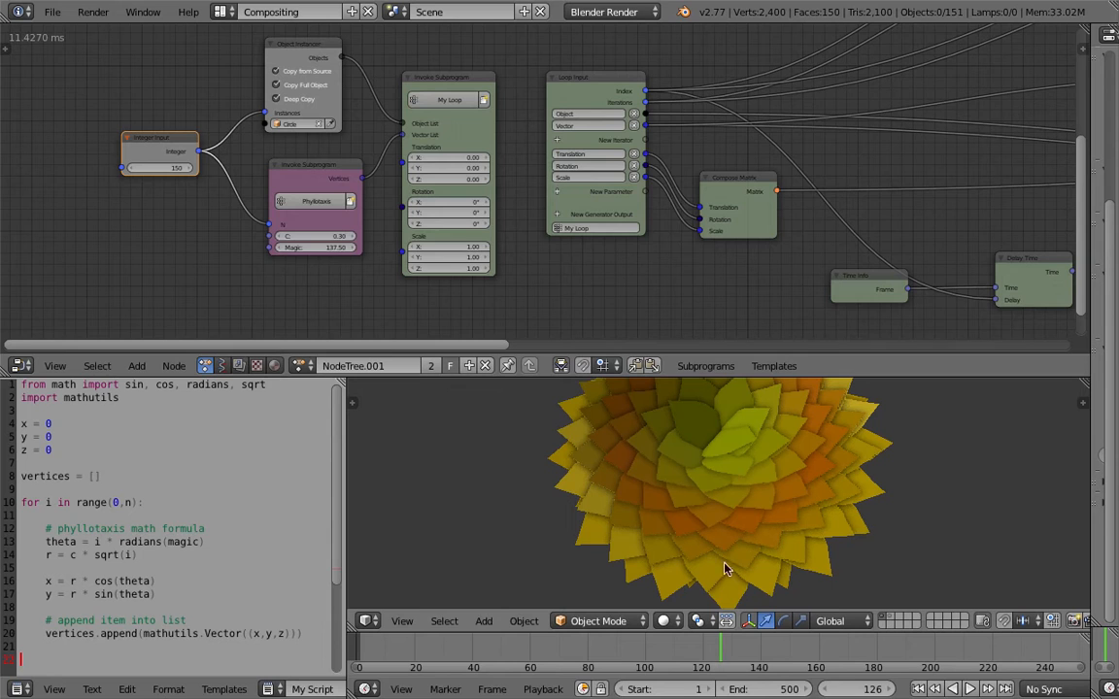
- Set the Integer Input's instance count to 123
{"action": "middle_click_drag", "start_coordinate": [161, 168], "coordinate": [229, 181]}
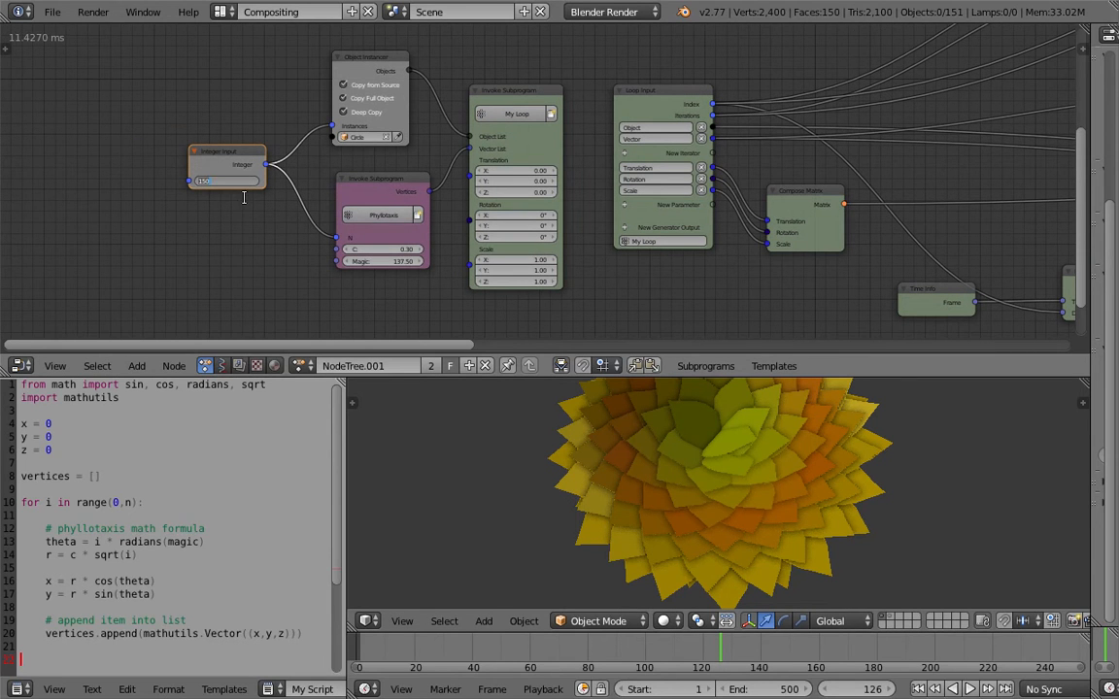
{"action": "key", "text": "Return"}
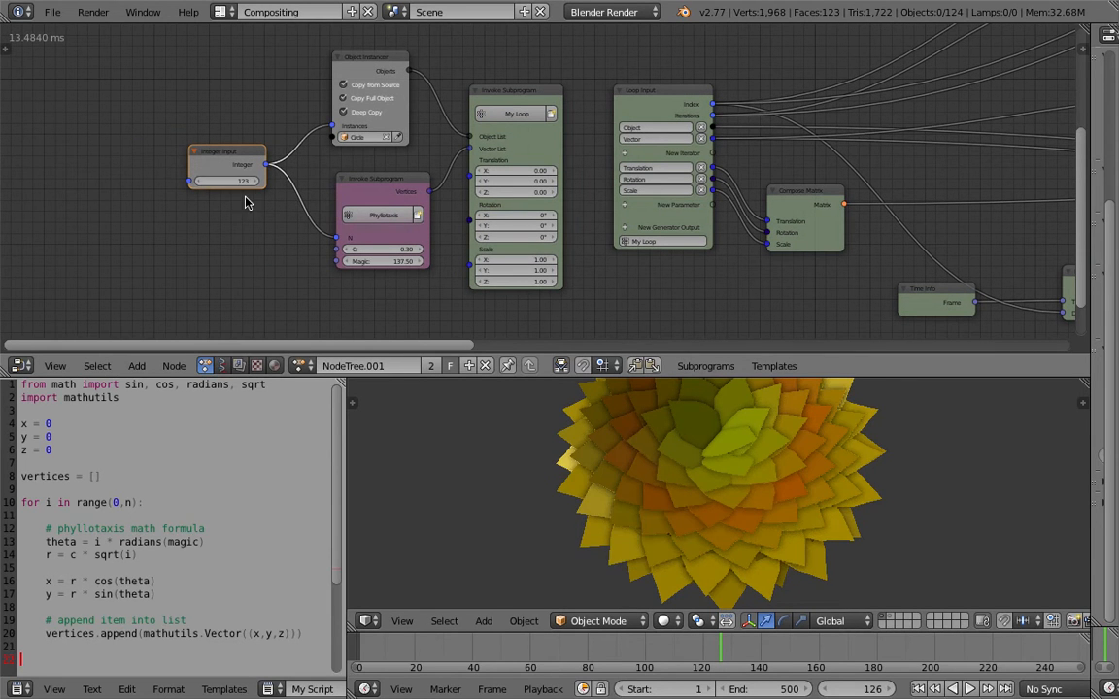
{"action": "middle_click_drag", "start_coordinate": [721, 478], "coordinate": [641, 457]}
{"action": "scroll", "coordinate": [726, 479], "scroll_direction": "down", "scroll_amount": 2}
{"action": "scroll", "coordinate": [725, 479], "scroll_direction": "down", "scroll_amount": 1}
- Save the project over the existing file
{"action": "key", "text": "ctrl+s"}
{"action": "left_click", "coordinate": [726, 480]}
{"action": "key", "text": "ctrl+s"}
{"action": "left_click", "coordinate": [687, 474]}
- Space out the My Loop, Phyllotaxis, Object Instancer and Integer Input nodes in front of the Loop Input node
{"action": "scroll", "coordinate": [589, 275], "scroll_direction": "down", "scroll_amount": 1}
{"action": "left_click_drag", "start_coordinate": [514, 120], "coordinate": [518, 109]}
{"action": "middle_click_drag", "start_coordinate": [428, 121], "coordinate": [599, 110]}
{"action": "left_click_drag", "start_coordinate": [565, 113], "coordinate": [562, 90]}
{"action": "scroll", "coordinate": [493, 162], "scroll_direction": "up", "scroll_amount": 1}
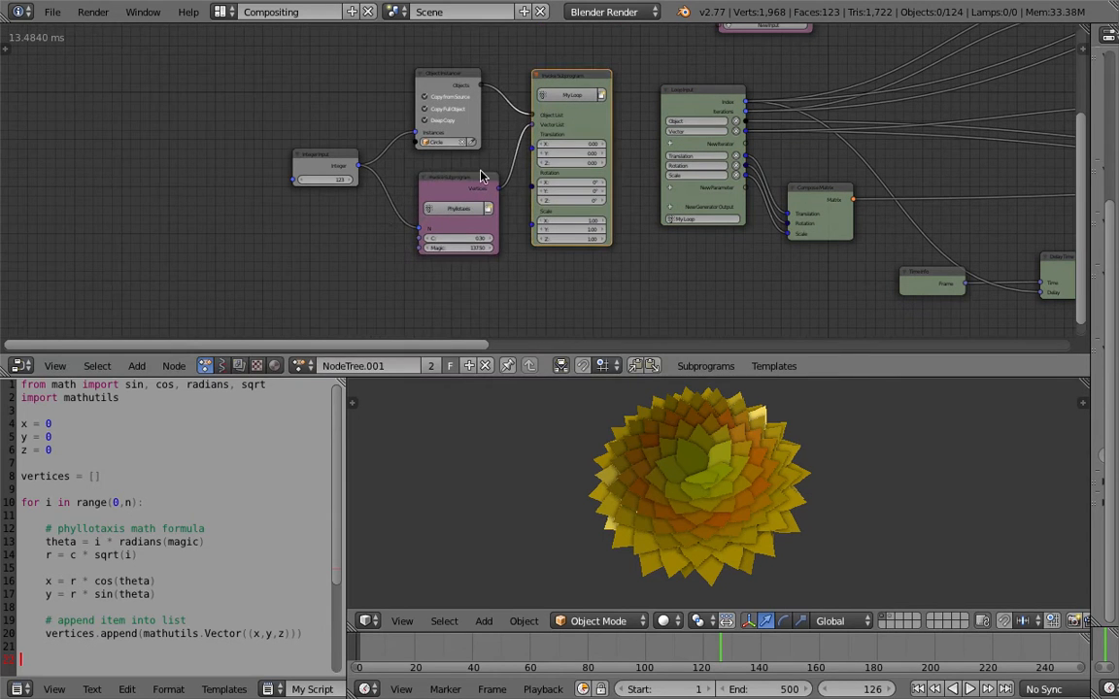
{"action": "left_click_drag", "start_coordinate": [481, 176], "coordinate": [465, 179]}
{"action": "left_click_drag", "start_coordinate": [452, 80], "coordinate": [438, 75]}
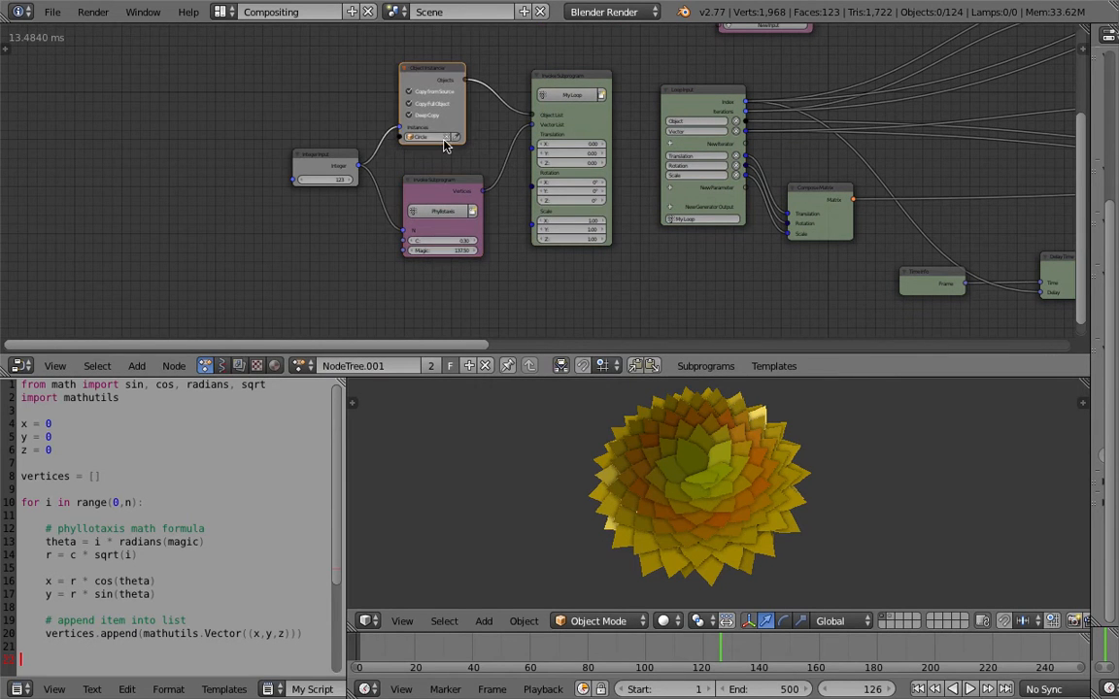
{"action": "middle_click_drag", "start_coordinate": [426, 160], "coordinate": [468, 214]}
{"action": "scroll", "coordinate": [467, 214], "scroll_direction": "up", "scroll_amount": 1}
{"action": "left_click_drag", "start_coordinate": [467, 253], "coordinate": [445, 230]}
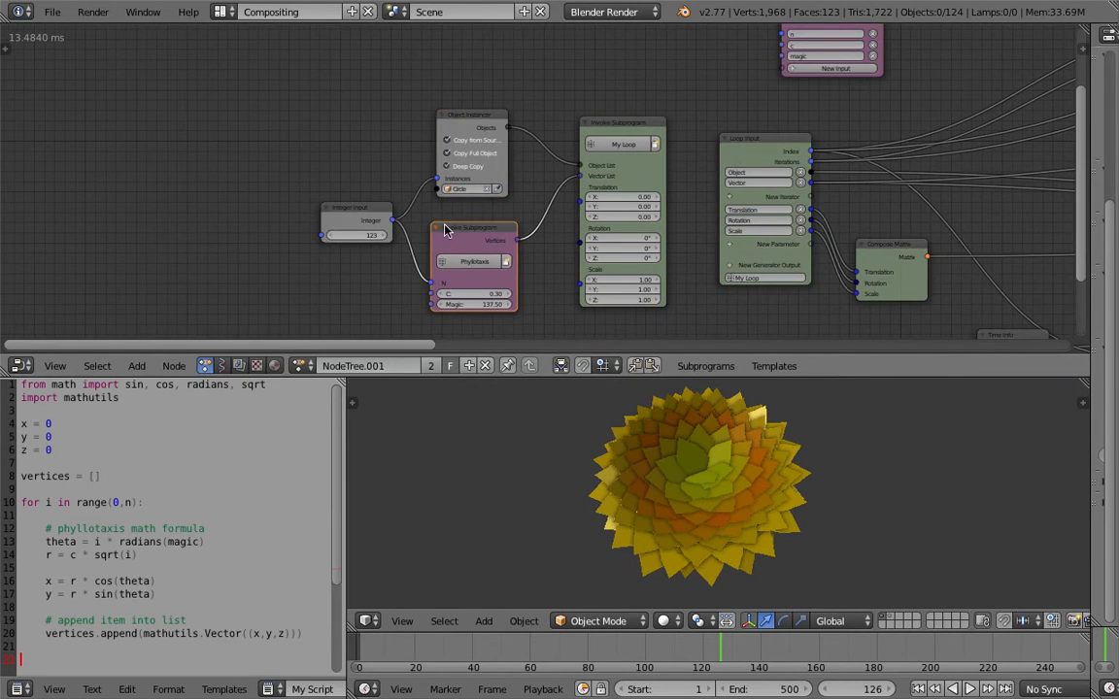
{"action": "left_click_drag", "start_coordinate": [373, 216], "coordinate": [350, 214]}
{"action": "middle_click_drag", "start_coordinate": [350, 215], "coordinate": [241, 187]}
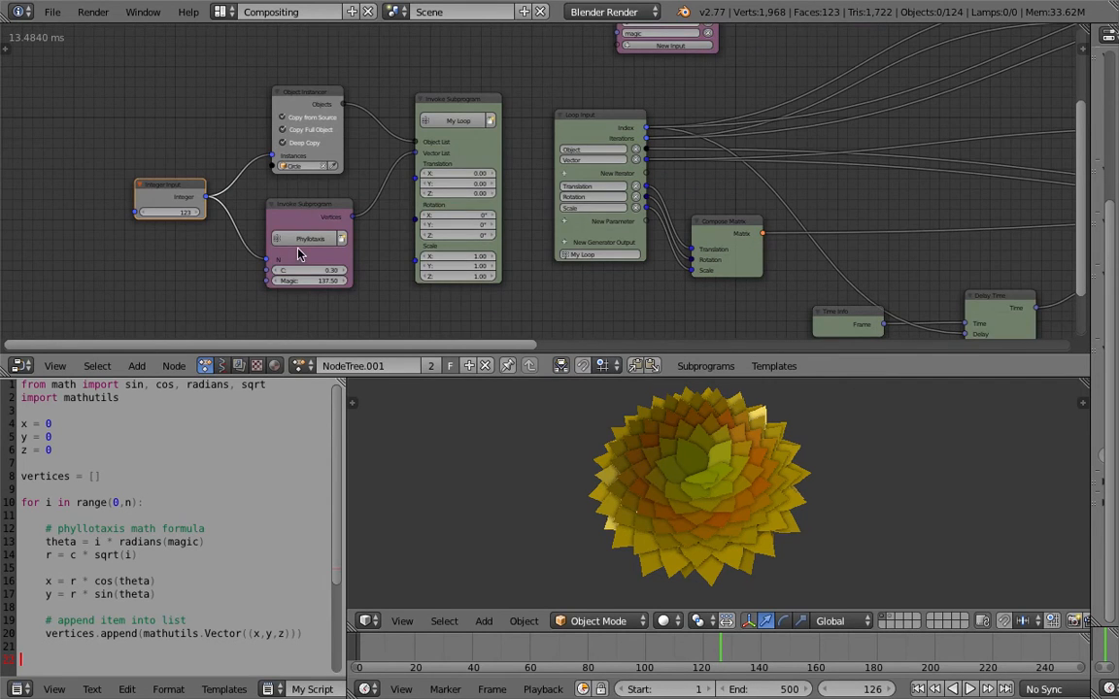
{"action": "scroll", "coordinate": [443, 221], "scroll_direction": "down", "scroll_amount": 1}
- Move the Phyllotaxis Script node directly above the Object Instancer node
{"action": "middle_click_drag", "start_coordinate": [434, 222], "coordinate": [369, 308]}
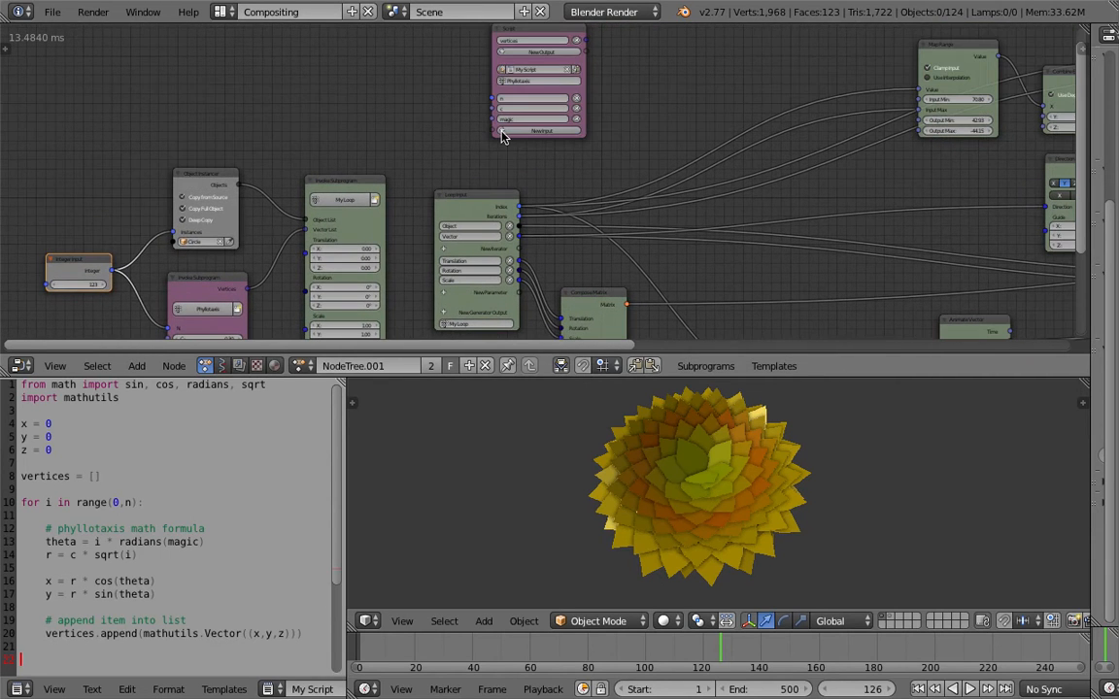
{"action": "left_click_drag", "start_coordinate": [527, 32], "coordinate": [184, 39]}
{"action": "middle_click_drag", "start_coordinate": [396, 133], "coordinate": [408, 101]}
{"action": "middle_click_drag", "start_coordinate": [408, 101], "coordinate": [412, 162], "text": "ctrl"}
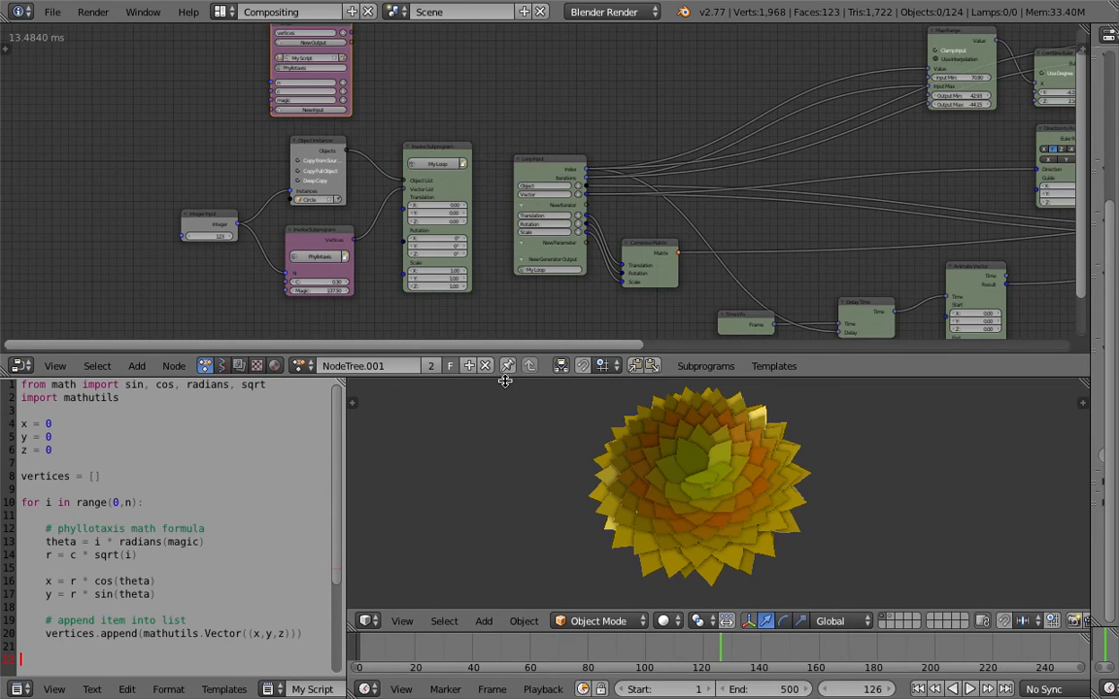
- Enlarge the node editor area and save the project over the existing file
{"action": "left_click_drag", "start_coordinate": [507, 375], "coordinate": [508, 407]}
{"action": "scroll", "coordinate": [578, 225], "scroll_direction": "up", "scroll_amount": 2}
{"action": "key", "text": "ctrl+s"}
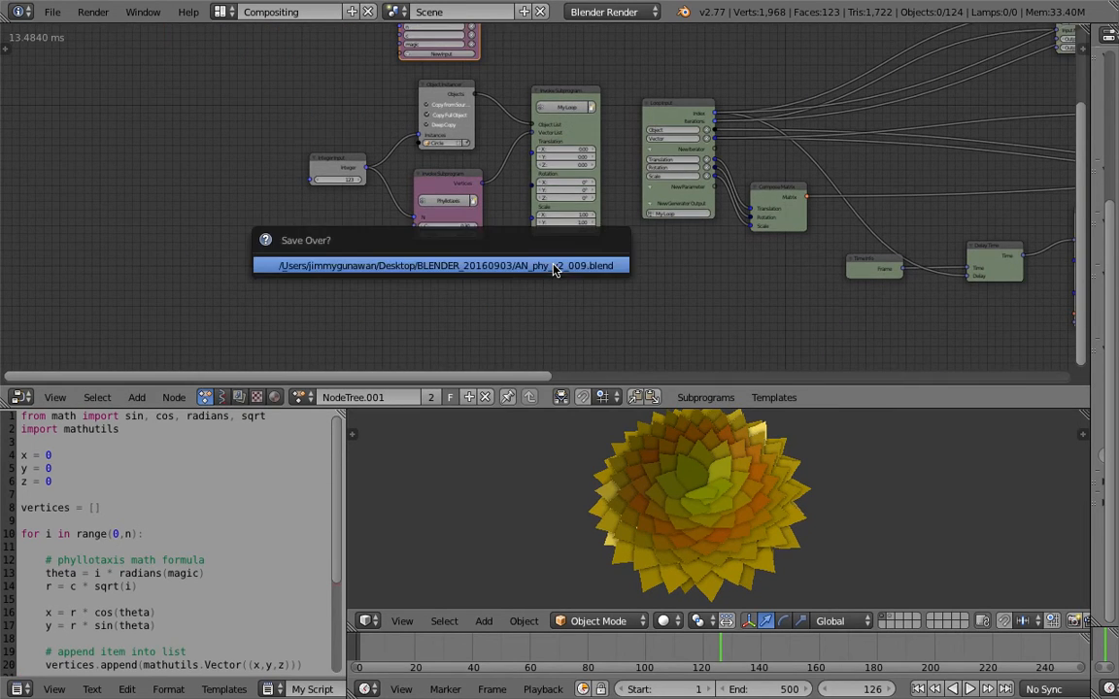
{"action": "left_click", "coordinate": [554, 265]}
- Enlarge the 3D view and examine the flower from several angles and distances
{"action": "left_click_drag", "start_coordinate": [757, 406], "coordinate": [739, 303]}
{"action": "middle_click_drag", "start_coordinate": [724, 446], "coordinate": [715, 472]}
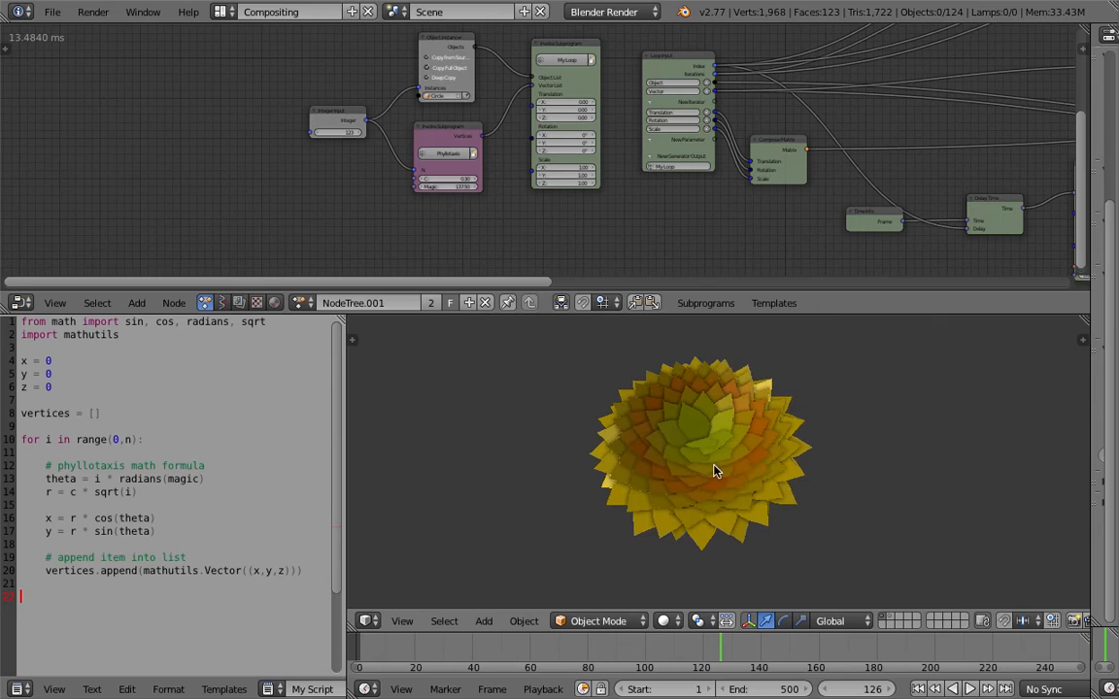
{"action": "middle_click_drag", "start_coordinate": [627, 459], "coordinate": [682, 447]}
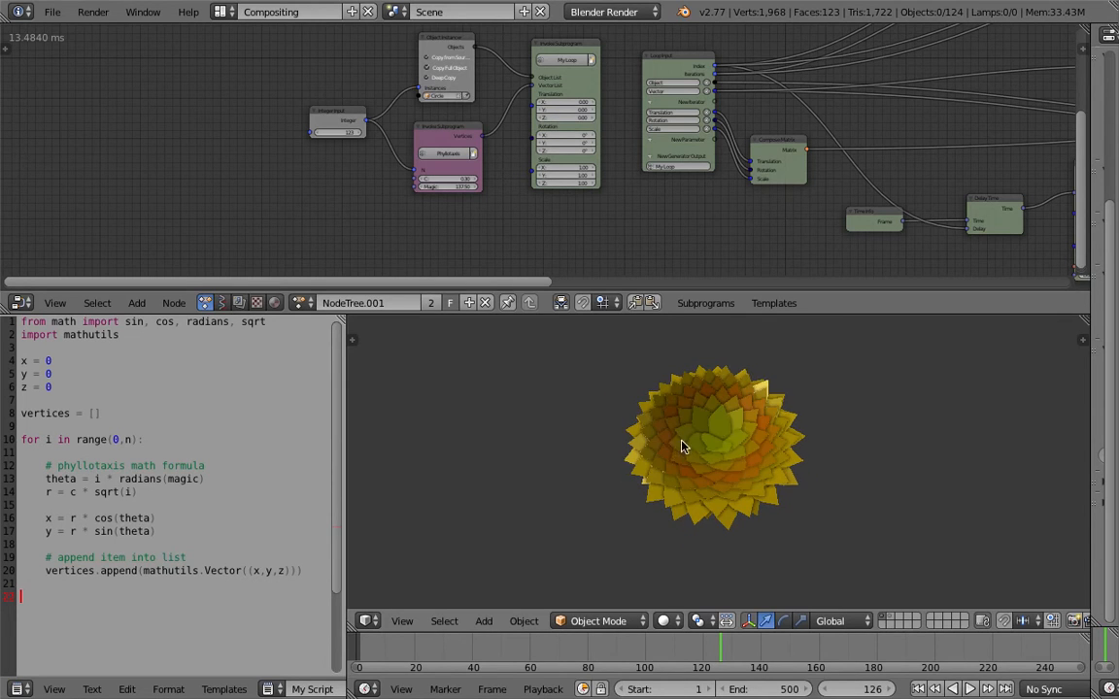
{"action": "middle_click_drag", "start_coordinate": [742, 477], "coordinate": [709, 468]}
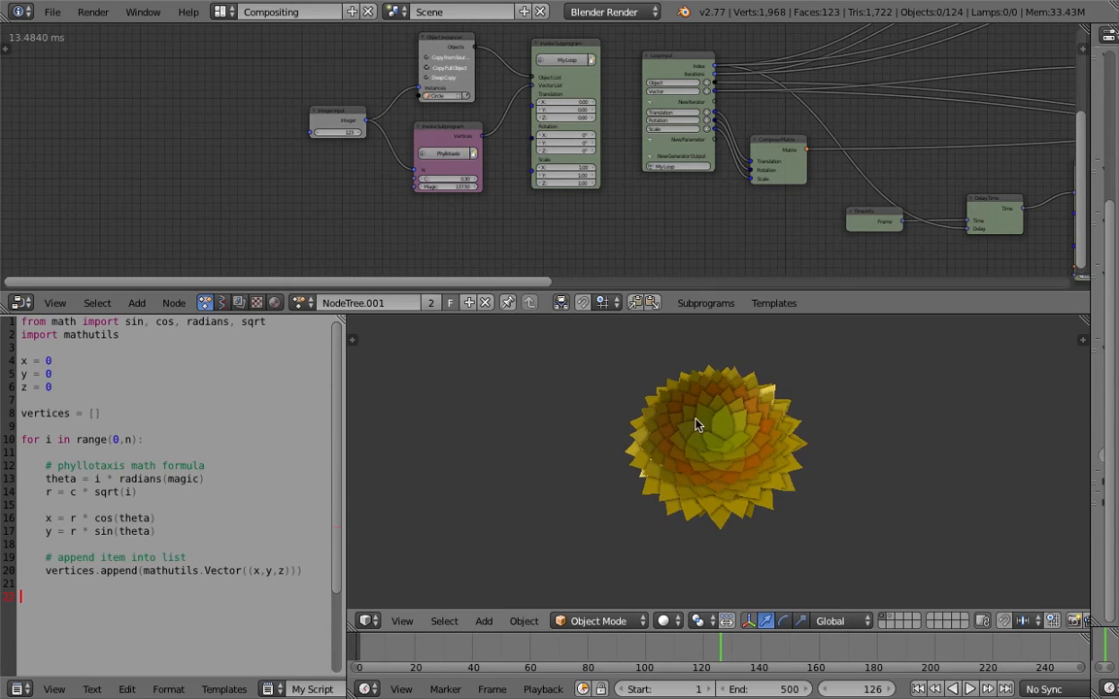
{"action": "scroll", "coordinate": [696, 420], "scroll_direction": "down", "scroll_amount": 2}
{"action": "middle_click_drag", "start_coordinate": [754, 406], "coordinate": [800, 492]}
{"action": "scroll", "coordinate": [703, 418], "scroll_direction": "up", "scroll_amount": 5}
{"action": "middle_click_drag", "start_coordinate": [704, 418], "coordinate": [669, 525]}
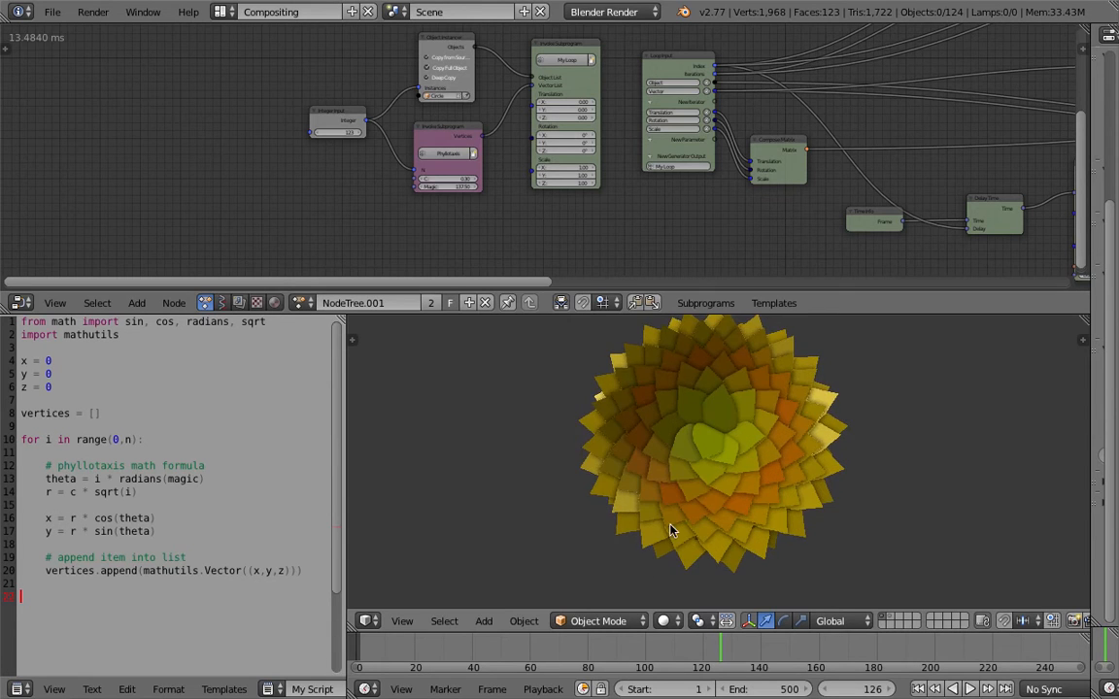
- Play the bloom animation from an early frame, view it from different angles, and scrub to frame 138
{"action": "left_click", "coordinate": [429, 653]}
{"action": "key", "text": "alt+a"}
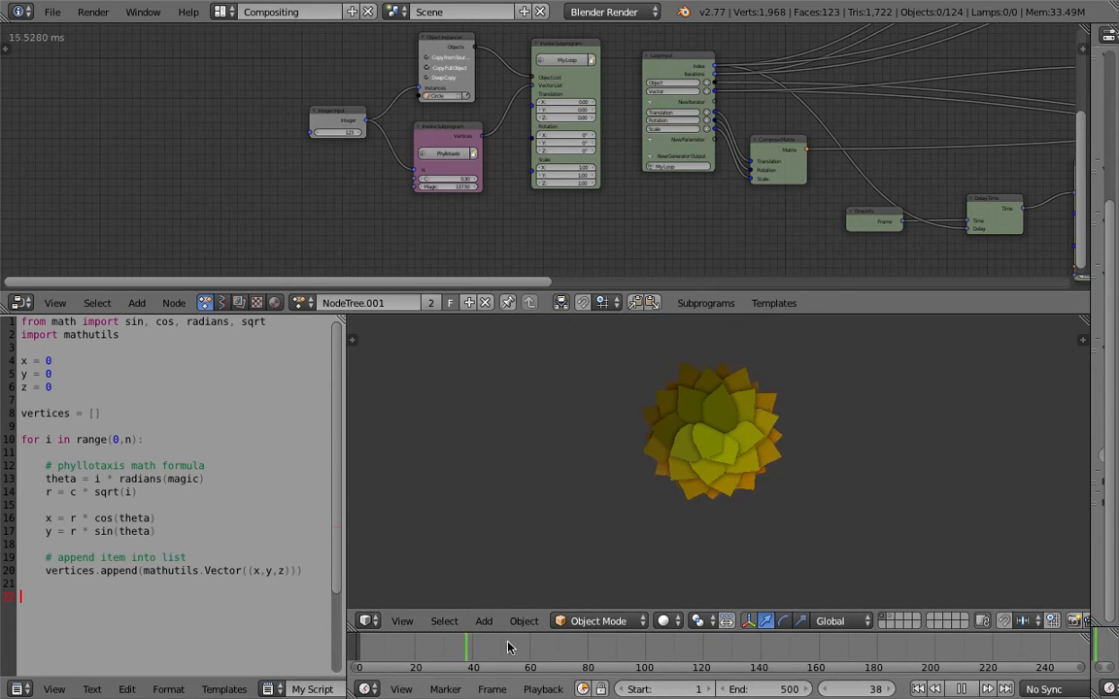
{"action": "key", "text": "alt+a"}
{"action": "middle_click_drag", "start_coordinate": [744, 546], "coordinate": [763, 583]}
{"action": "key", "text": "alt+a"}
{"action": "left_click_drag", "start_coordinate": [859, 649], "coordinate": [779, 647]}
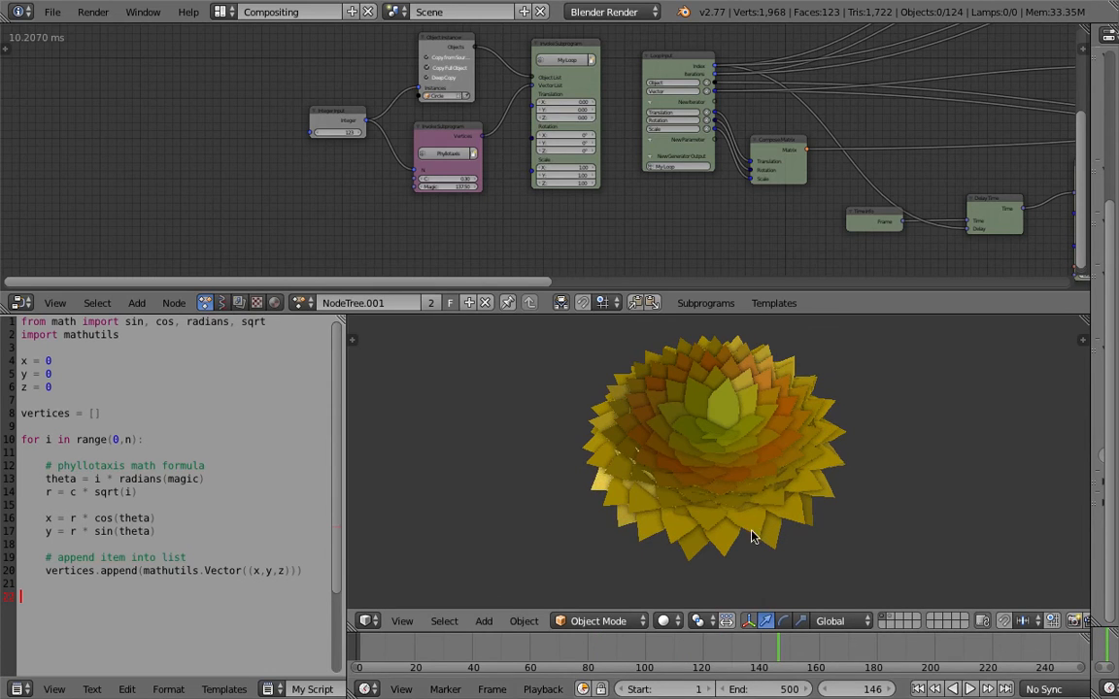
{"action": "middle_click_drag", "start_coordinate": [752, 533], "coordinate": [728, 569]}
{"action": "key", "text": "alt+a"}
{"action": "key", "text": "alt+a"}
{"action": "mouse_move", "coordinate": [761, 651]}
{"action": "left_mouse_down"}
{"action": "mouse_move", "coordinate": [675, 642]}
{"action": "mouse_move", "coordinate": [457, 666]}
{"action": "mouse_move", "coordinate": [652, 666]}
{"action": "mouse_move", "coordinate": [757, 651]}
{"action": "left_mouse_up"}
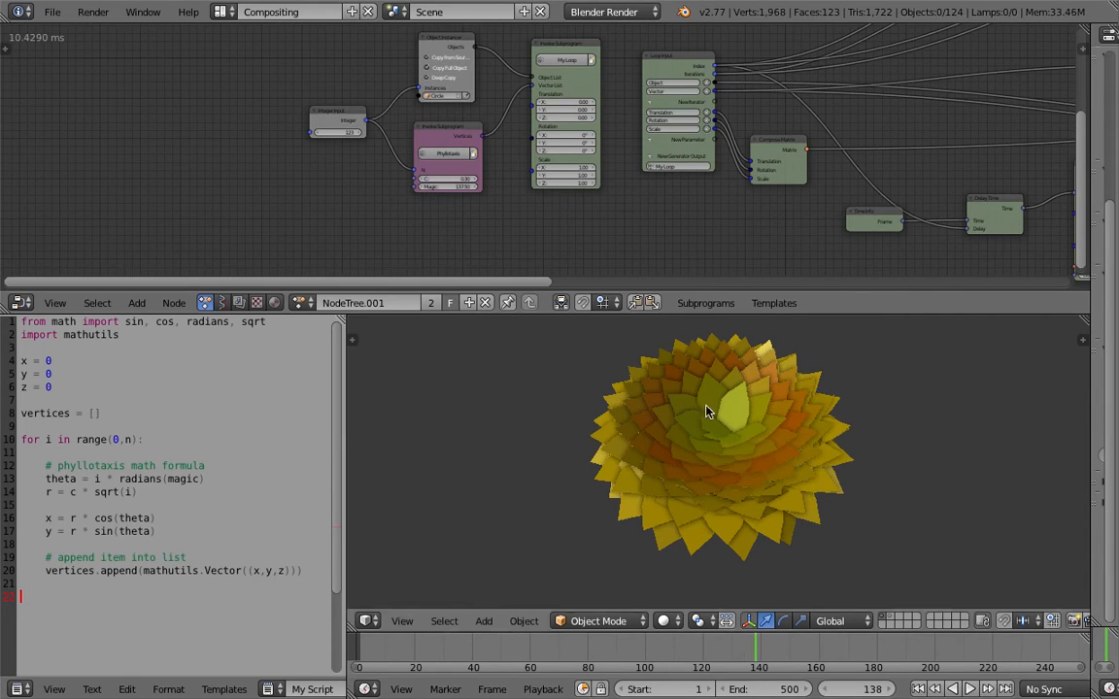
- Enlarge the node editor area and review the instancing nodes that feed the My Loop node
{"action": "scroll", "coordinate": [467, 183], "scroll_direction": "up", "scroll_amount": 1}
{"action": "middle_click_drag", "start_coordinate": [468, 154], "coordinate": [533, 194]}
{"action": "scroll", "coordinate": [533, 195], "scroll_direction": "up", "scroll_amount": 1}
{"action": "scroll", "coordinate": [532, 195], "scroll_direction": "down", "scroll_amount": 1}
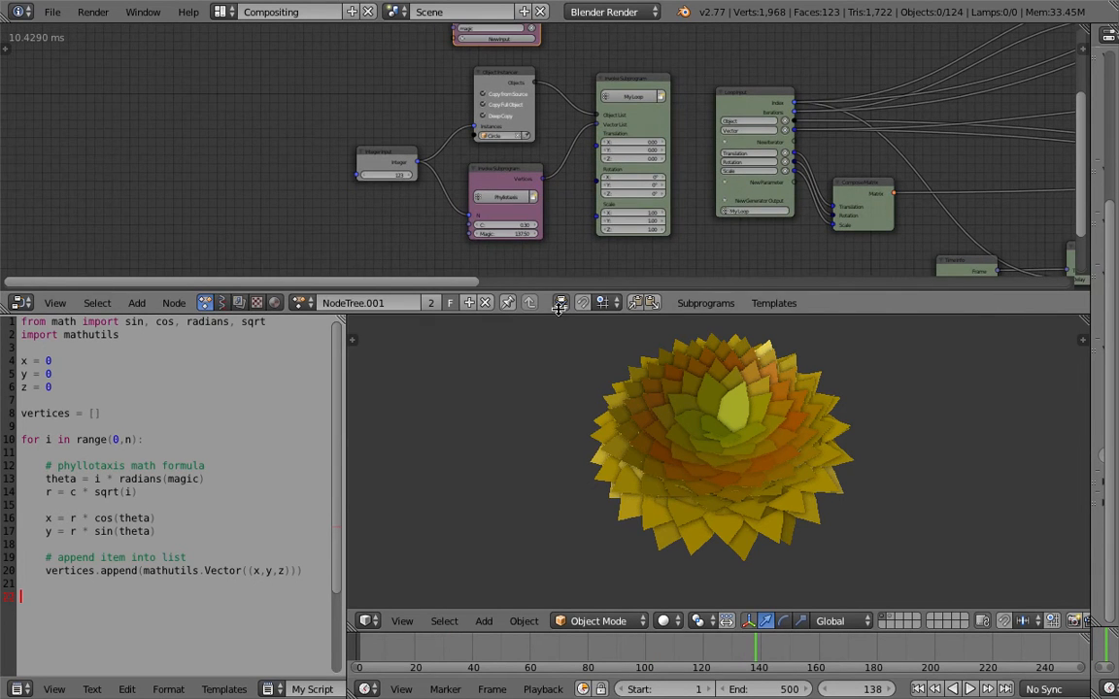
{"action": "left_click_drag", "start_coordinate": [559, 307], "coordinate": [570, 358]}
{"action": "scroll", "coordinate": [484, 219], "scroll_direction": "up", "scroll_amount": 4}
{"action": "scroll", "coordinate": [520, 103], "scroll_direction": "down", "scroll_amount": 2}
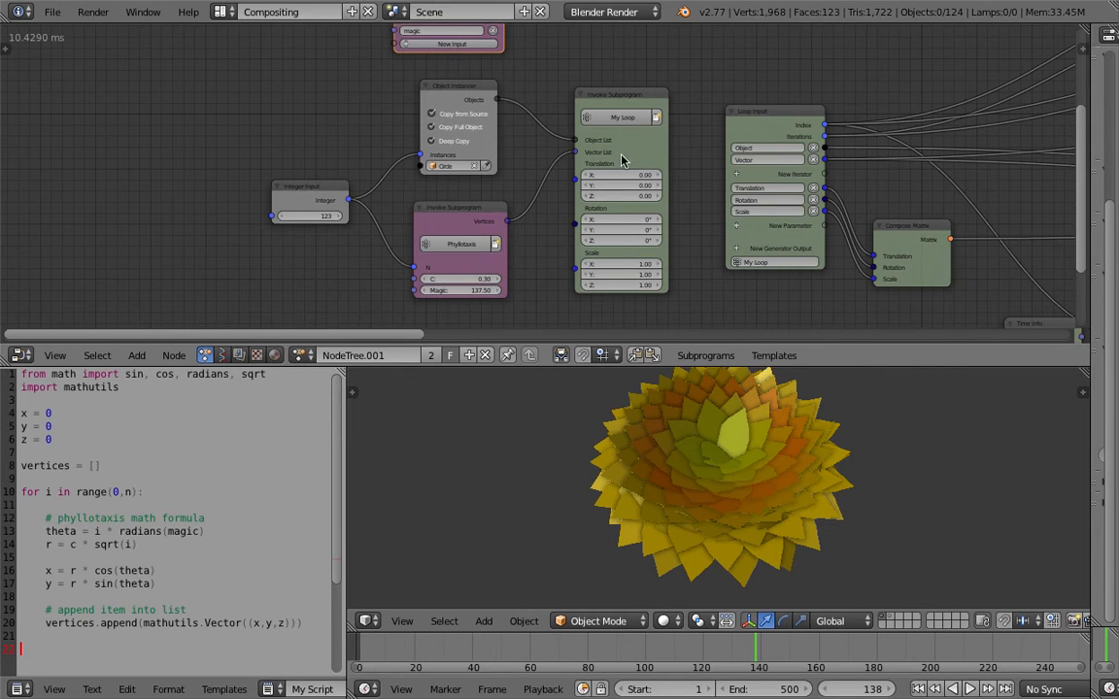
{"action": "scroll", "coordinate": [424, 175], "scroll_direction": "up", "scroll_amount": 1}
{"action": "scroll", "coordinate": [311, 134], "scroll_direction": "down", "scroll_amount": 2}
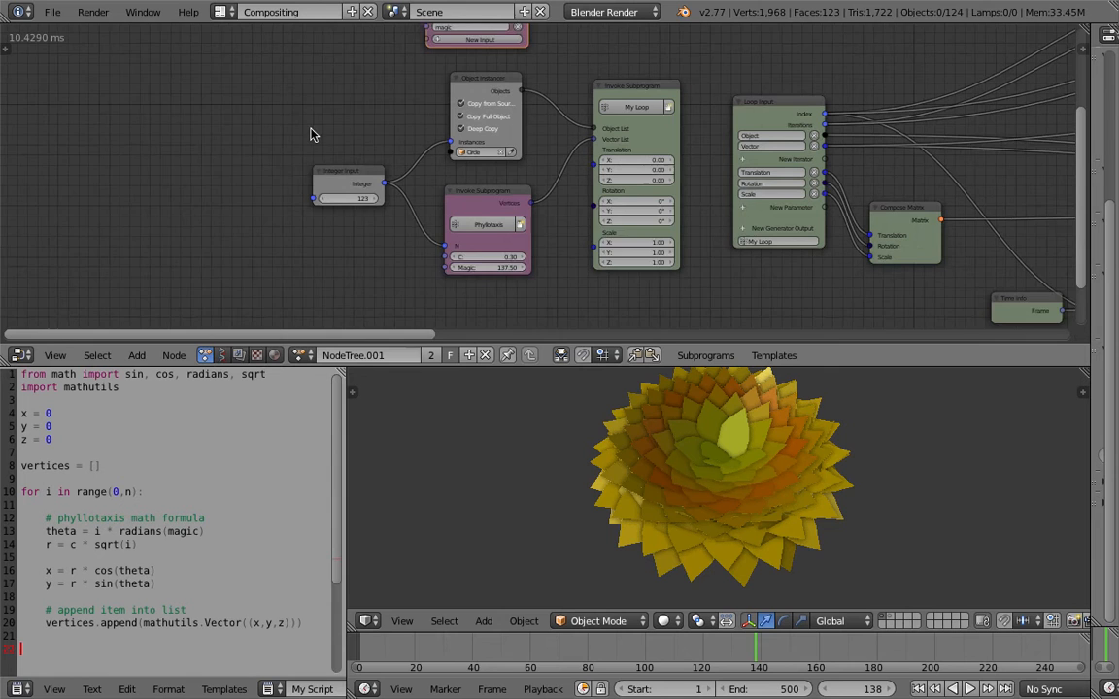
- Add a Group Input node and place it beside the Integer Input node
{"action": "key", "text": "ctrl+a"}
{"action": "type", "text": "g"}
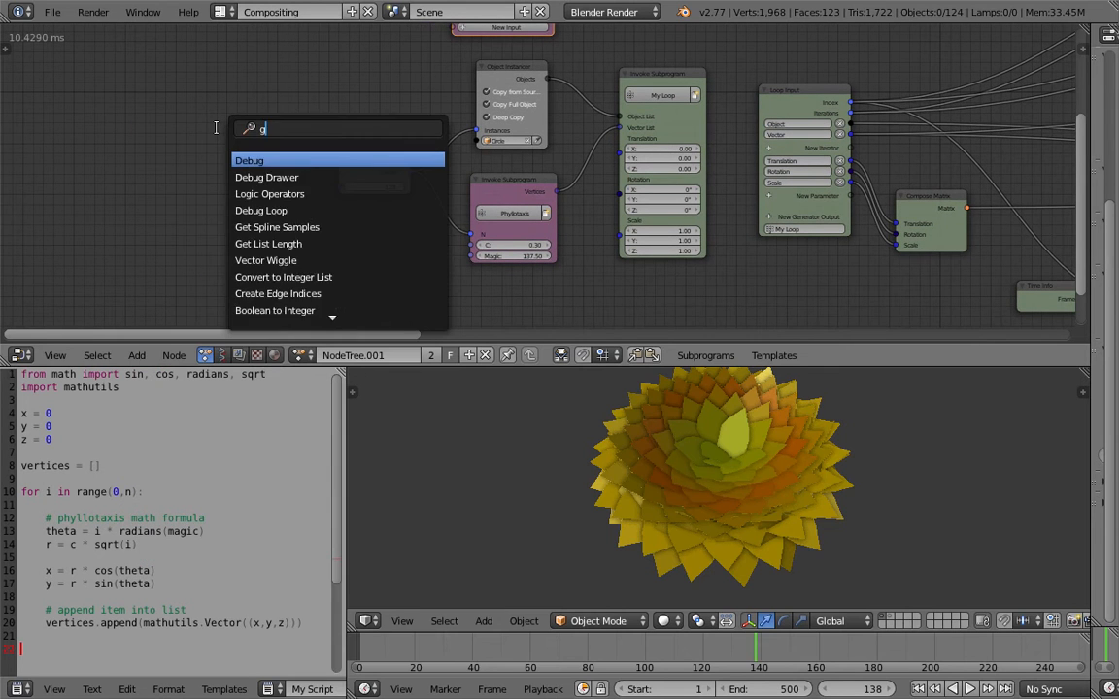
{"action": "type", "text": "roup"}
{"action": "key", "text": "Down"}
{"action": "key", "text": "Down"}
{"action": "key", "text": "Down"}
{"action": "key", "text": "Down"}
{"action": "key", "text": "Down"}
{"action": "key", "text": "Down"}
{"action": "key", "text": "Down"}
{"action": "key", "text": "Down"}
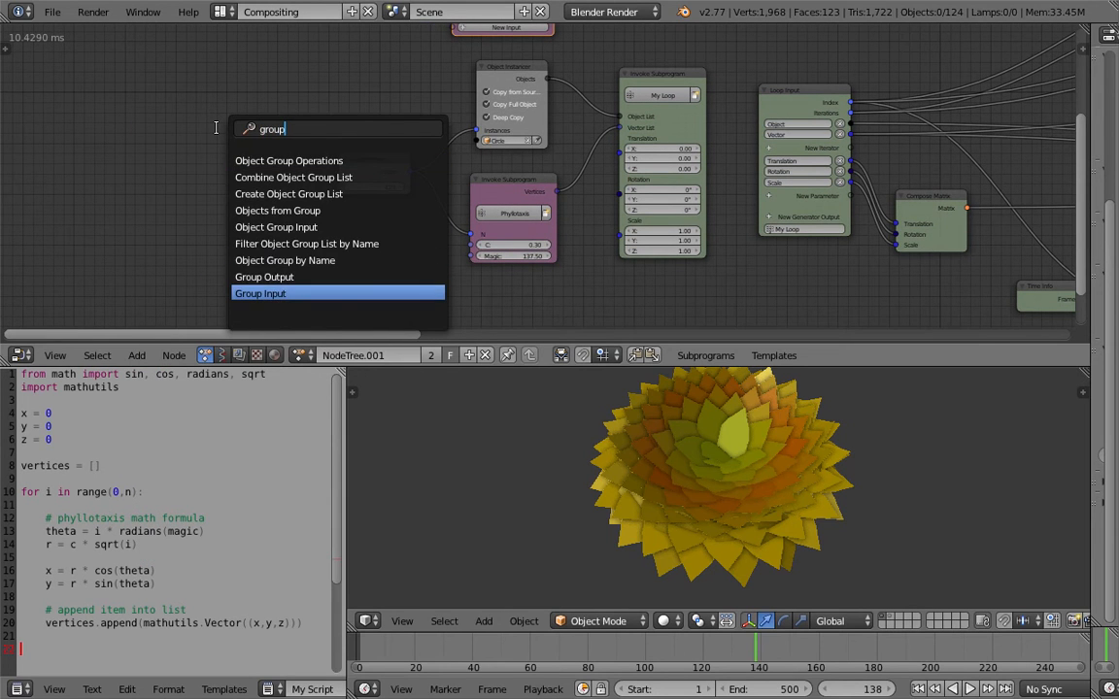
{"action": "key", "text": "Return"}
{"action": "left_click", "coordinate": [180, 115]}
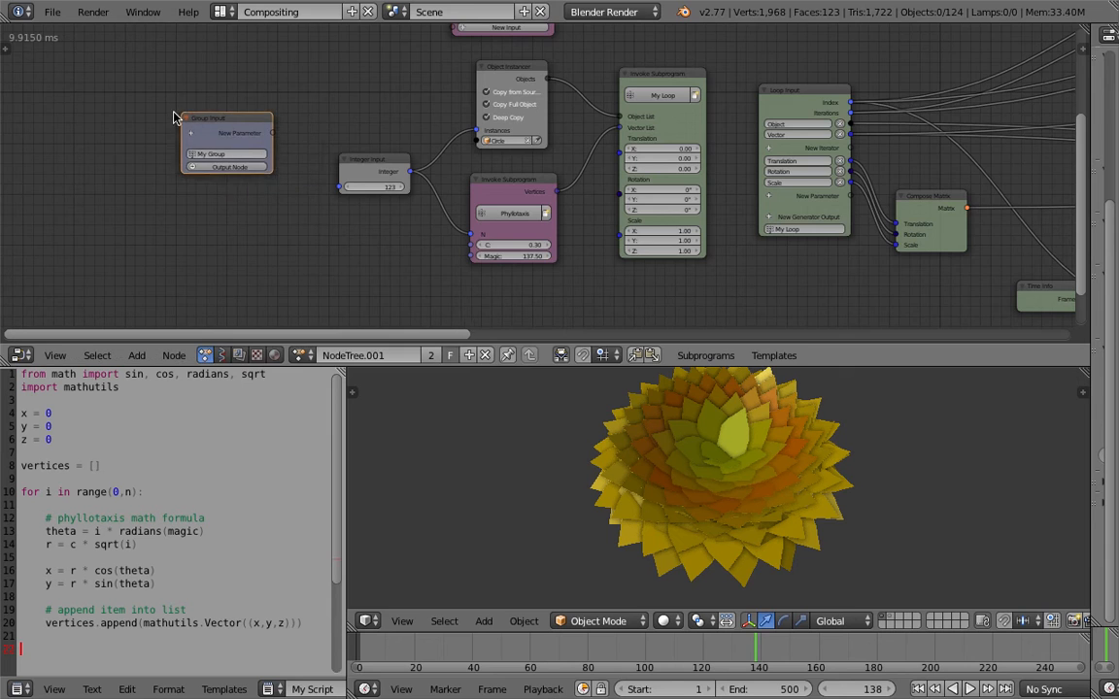
{"action": "scroll", "coordinate": [273, 89], "scroll_direction": "up", "scroll_amount": 2}
{"action": "left_click_drag", "start_coordinate": [233, 95], "coordinate": [290, 86]}
{"action": "middle_click_drag", "start_coordinate": [339, 137], "coordinate": [370, 171]}
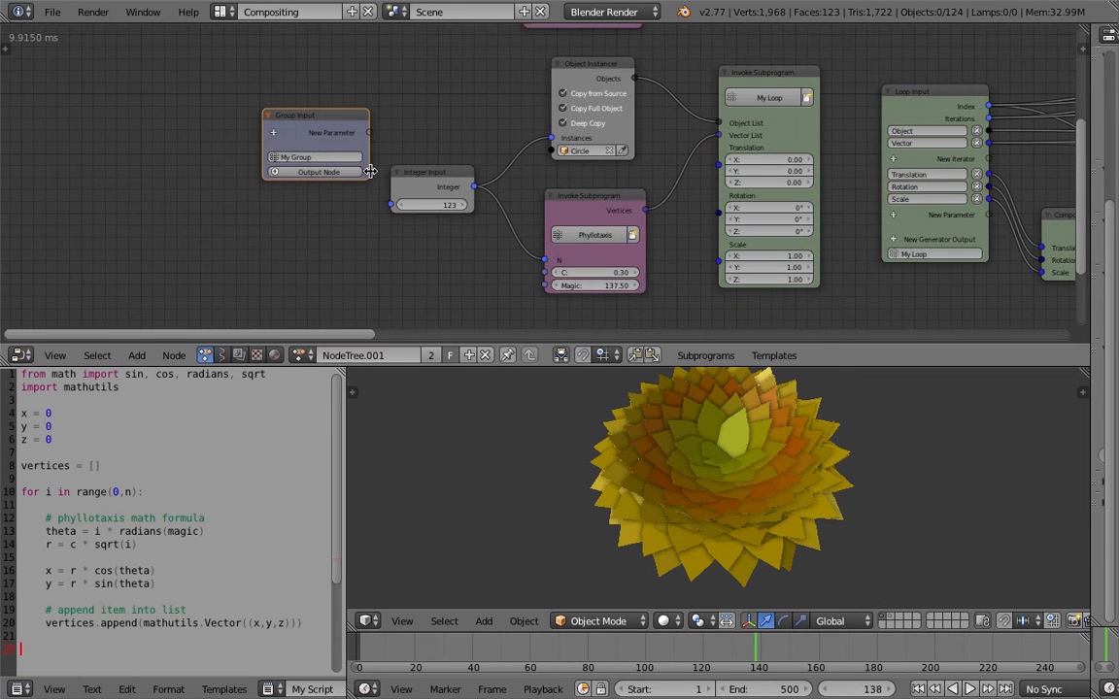
- Try exposing the Phyllotaxis node's N input as a Group Input parameter, detach it, and remove the parameter
{"action": "left_click_drag", "start_coordinate": [369, 133], "coordinate": [539, 264]}
{"action": "left_click_drag", "start_coordinate": [356, 119], "coordinate": [347, 94], "text": "alt"}
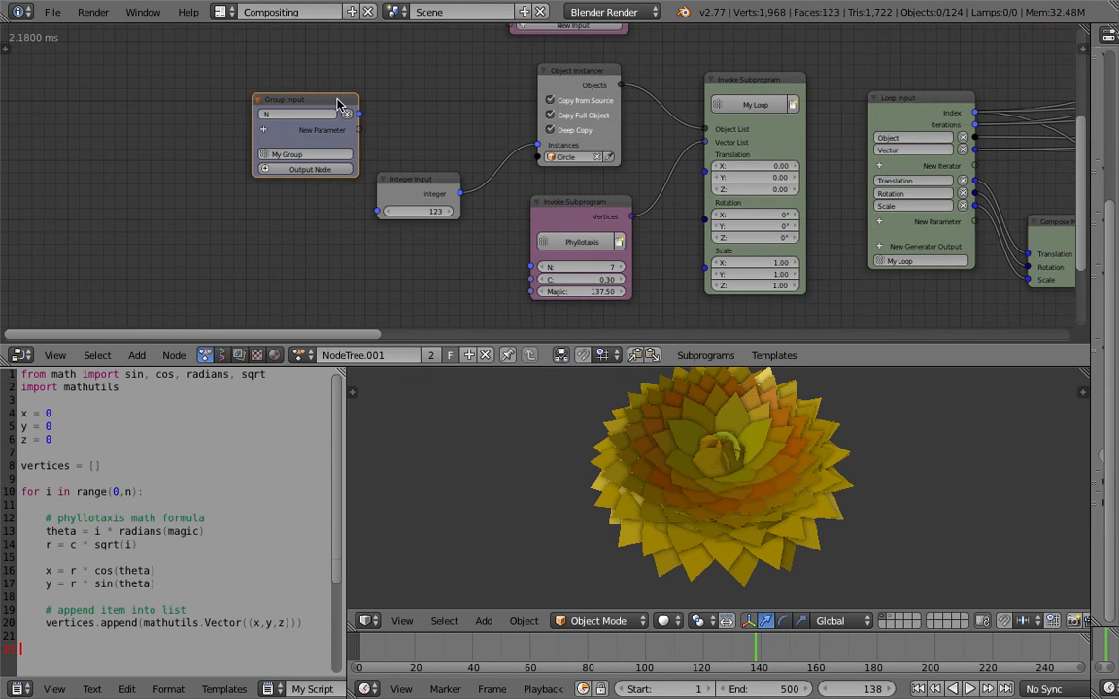
{"action": "left_click_drag", "start_coordinate": [330, 105], "coordinate": [314, 97]}
{"action": "middle_click_drag", "start_coordinate": [341, 107], "coordinate": [345, 122]}
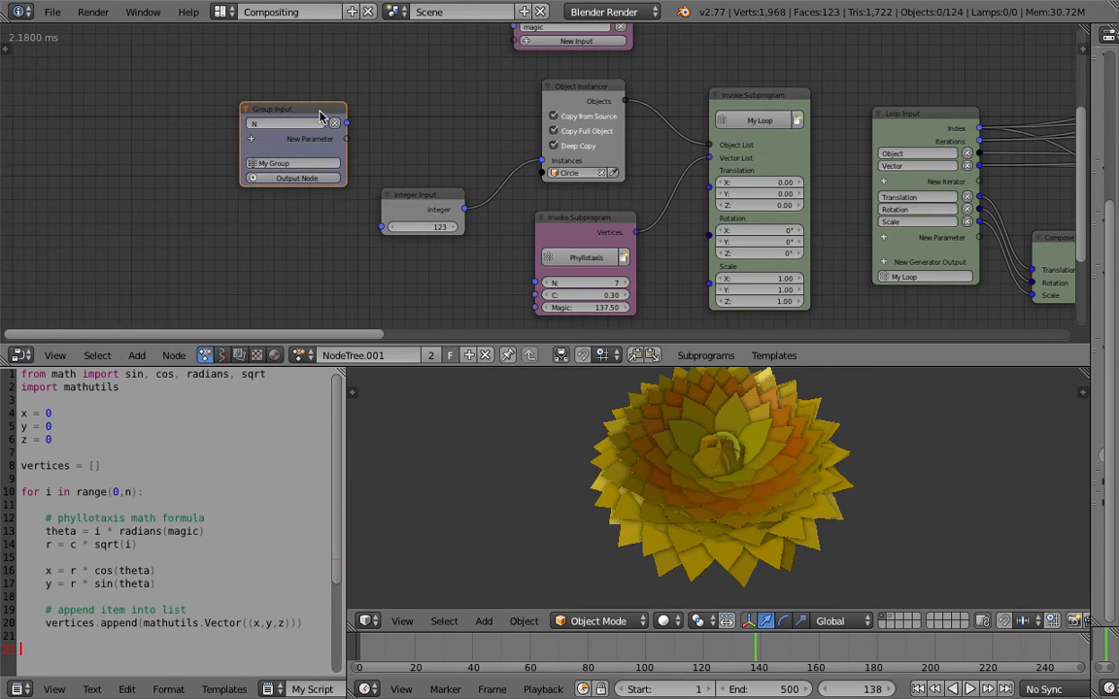
{"action": "left_click_drag", "start_coordinate": [304, 107], "coordinate": [285, 115]}
{"action": "left_click", "coordinate": [319, 130]}
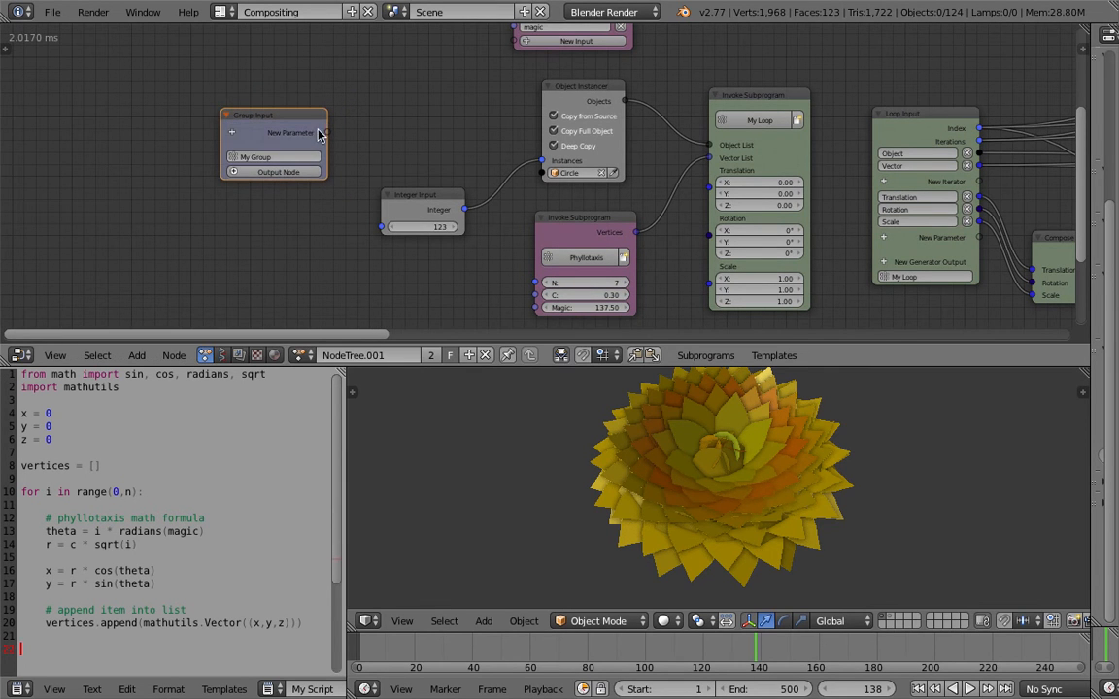
- Add an Integer parameter to the Group Input, and reconnect the Integer Input to Instances and the Phyllotaxis node's N
{"action": "mouse_move", "coordinate": [541, 161]}
{"action": "left_mouse_down"}
{"action": "mouse_move", "coordinate": [418, 144]}
{"action": "mouse_move", "coordinate": [401, 160]}
{"action": "mouse_move", "coordinate": [352, 142]}
{"action": "mouse_move", "coordinate": [410, 179]}
{"action": "mouse_move", "coordinate": [515, 189]}
{"action": "mouse_move", "coordinate": [541, 160]}
{"action": "left_mouse_up"}
{"action": "mouse_move", "coordinate": [384, 228]}
{"action": "left_mouse_down"}
{"action": "mouse_move", "coordinate": [342, 137]}
{"action": "mouse_move", "coordinate": [328, 133]}
{"action": "mouse_move", "coordinate": [339, 186]}
{"action": "left_mouse_up"}
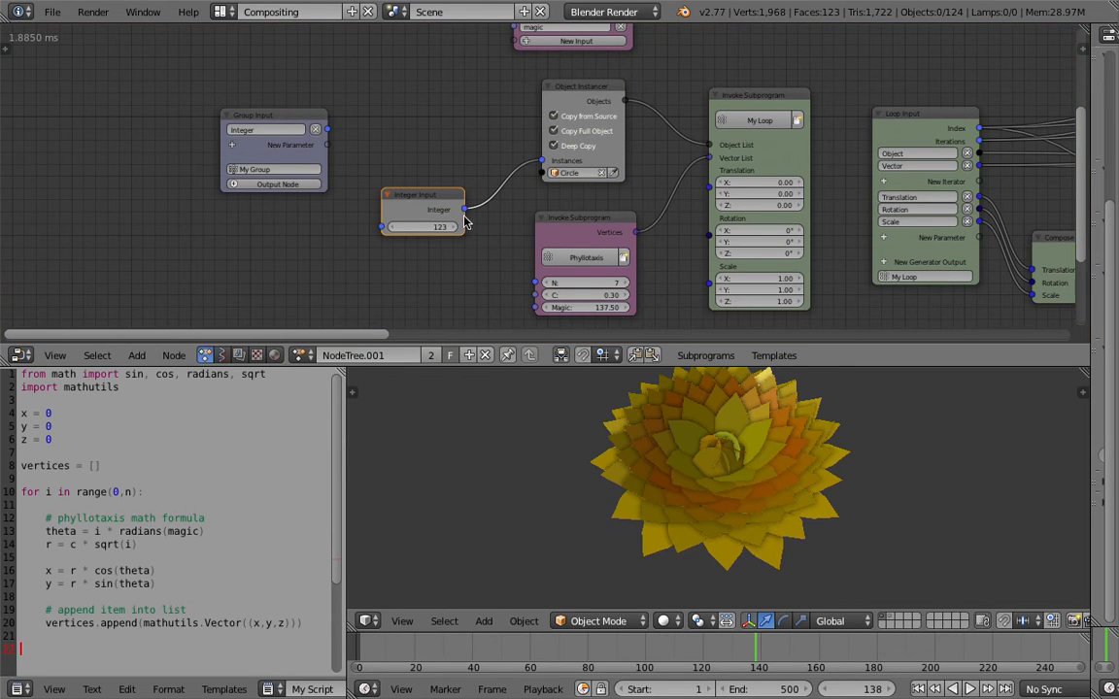
{"action": "left_click_drag", "start_coordinate": [466, 209], "coordinate": [536, 282]}
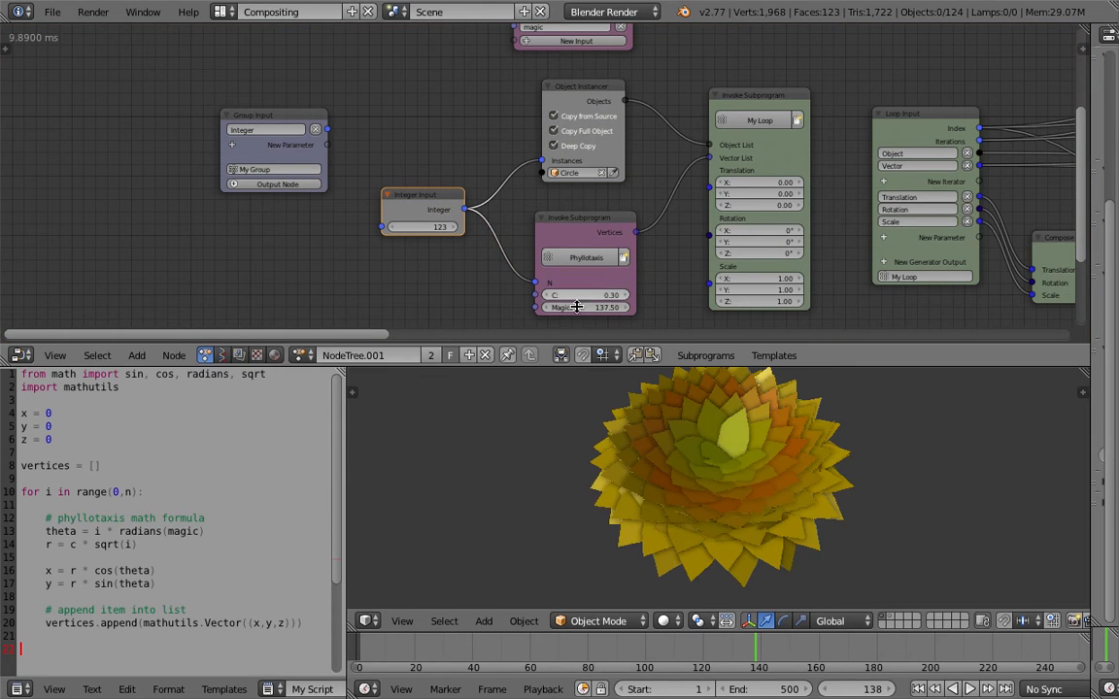
- Cut the links into the My Loop node, and replace the group's Integer parameter with its Object List and Vector List inputs
{"action": "left_click_drag", "start_coordinate": [760, 102], "coordinate": [772, 96]}
{"action": "left_click_drag", "start_coordinate": [700, 117], "coordinate": [701, 192], "text": "ctrl"}
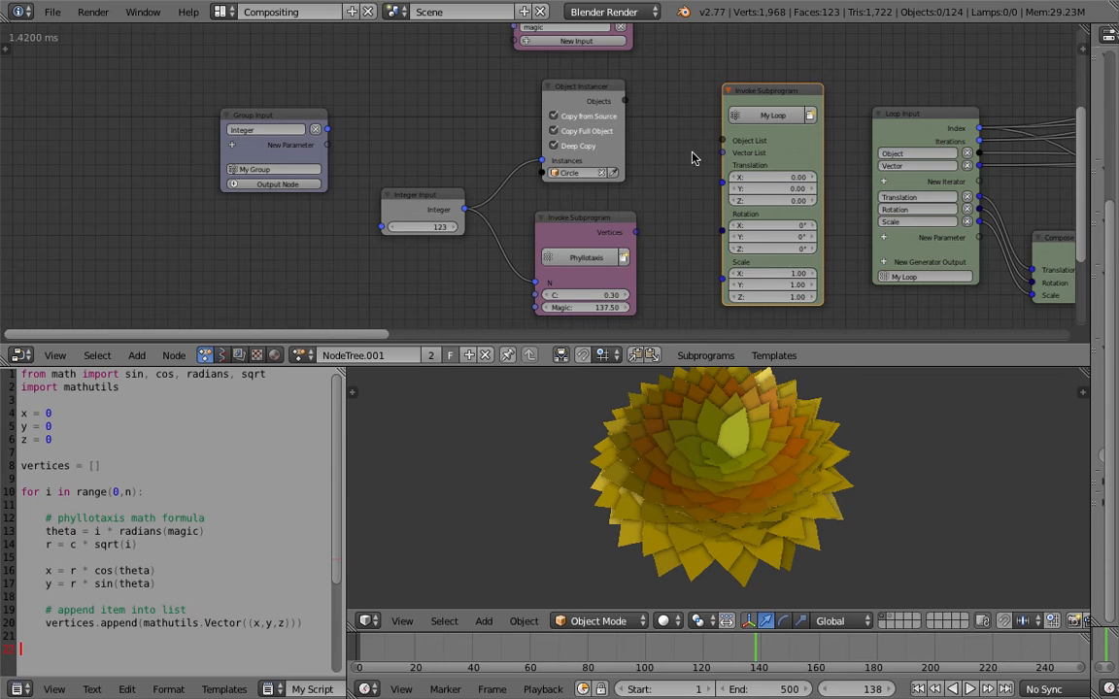
{"action": "left_click_drag", "start_coordinate": [327, 131], "coordinate": [717, 143]}
{"action": "mouse_move", "coordinate": [327, 144]}
{"action": "left_mouse_down"}
{"action": "mouse_move", "coordinate": [670, 145]}
{"action": "mouse_move", "coordinate": [326, 128]}
{"action": "mouse_move", "coordinate": [675, 162]}
{"action": "mouse_move", "coordinate": [722, 141]}
{"action": "mouse_move", "coordinate": [387, 130]}
{"action": "mouse_move", "coordinate": [331, 150]}
{"action": "left_mouse_up"}
{"action": "left_click", "coordinate": [315, 130]}
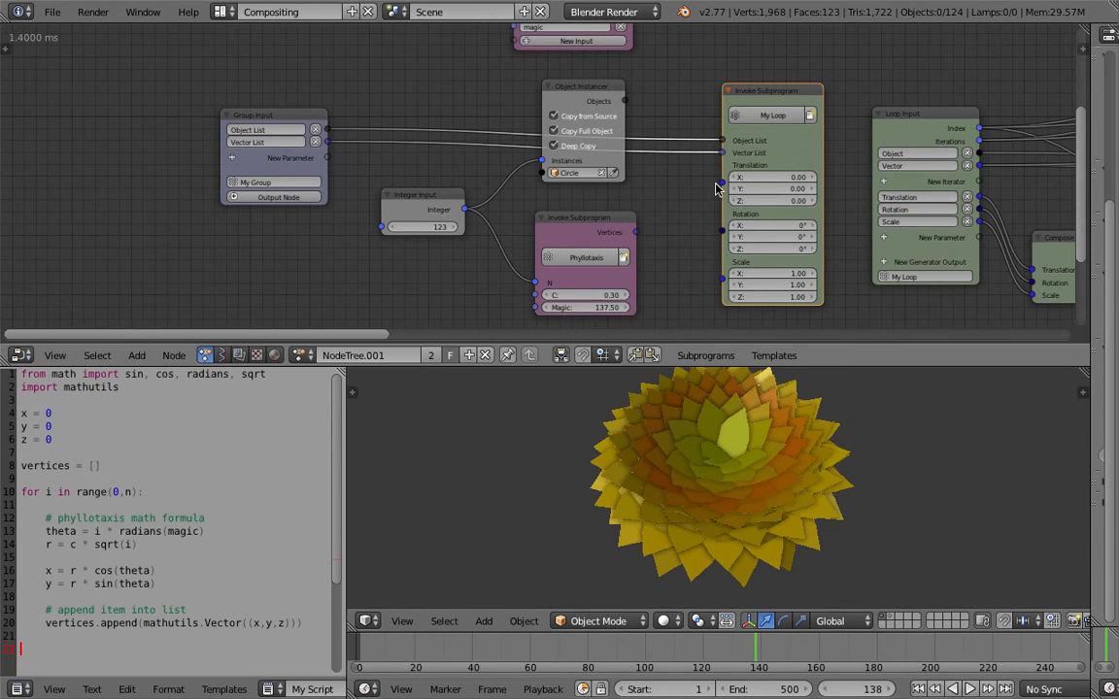
- Expose the My Loop node's Translation, Rotation and Scale inputs as Group Input parameters
{"action": "left_click_drag", "start_coordinate": [720, 184], "coordinate": [327, 157]}
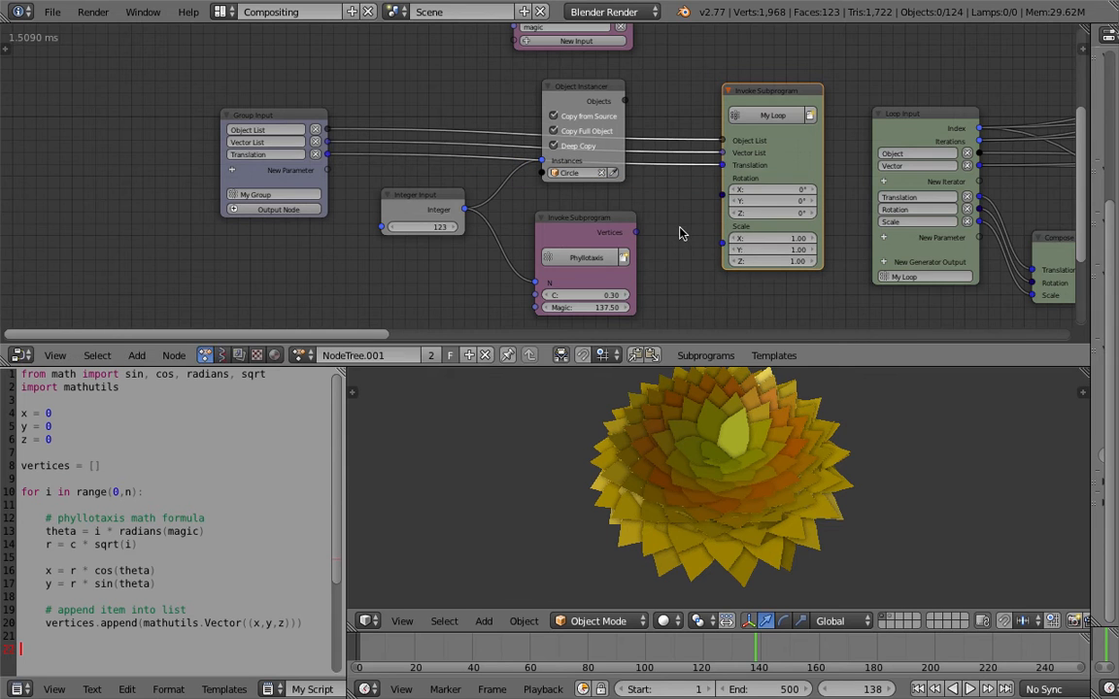
{"action": "left_click_drag", "start_coordinate": [724, 199], "coordinate": [330, 170]}
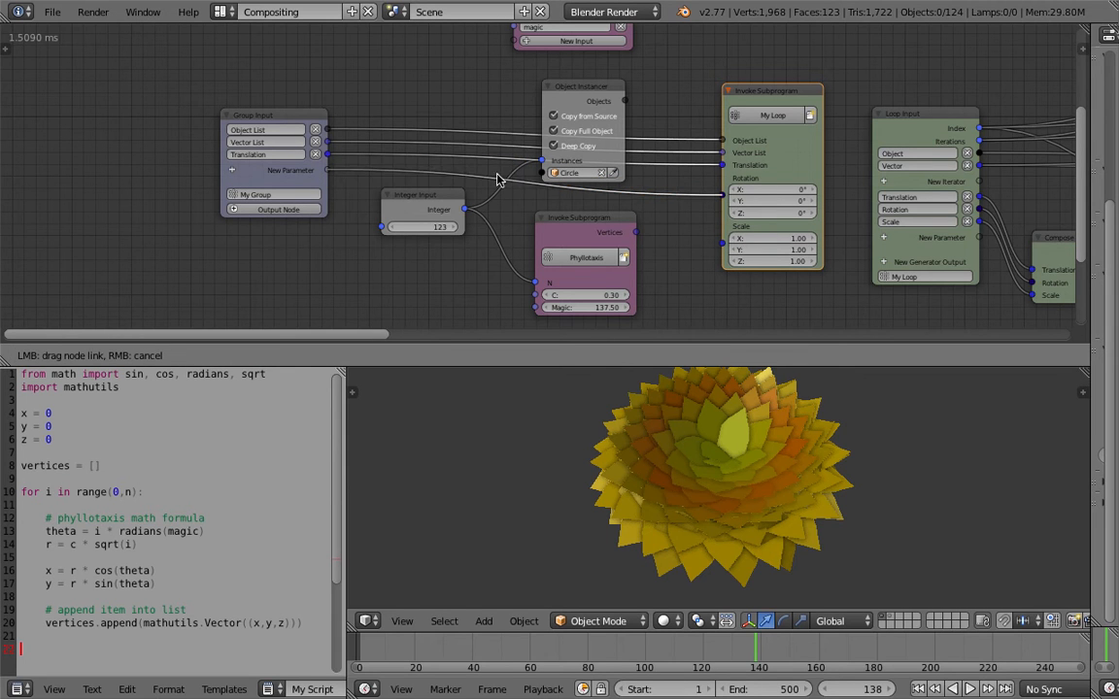
{"action": "left_click_drag", "start_coordinate": [725, 210], "coordinate": [328, 183]}
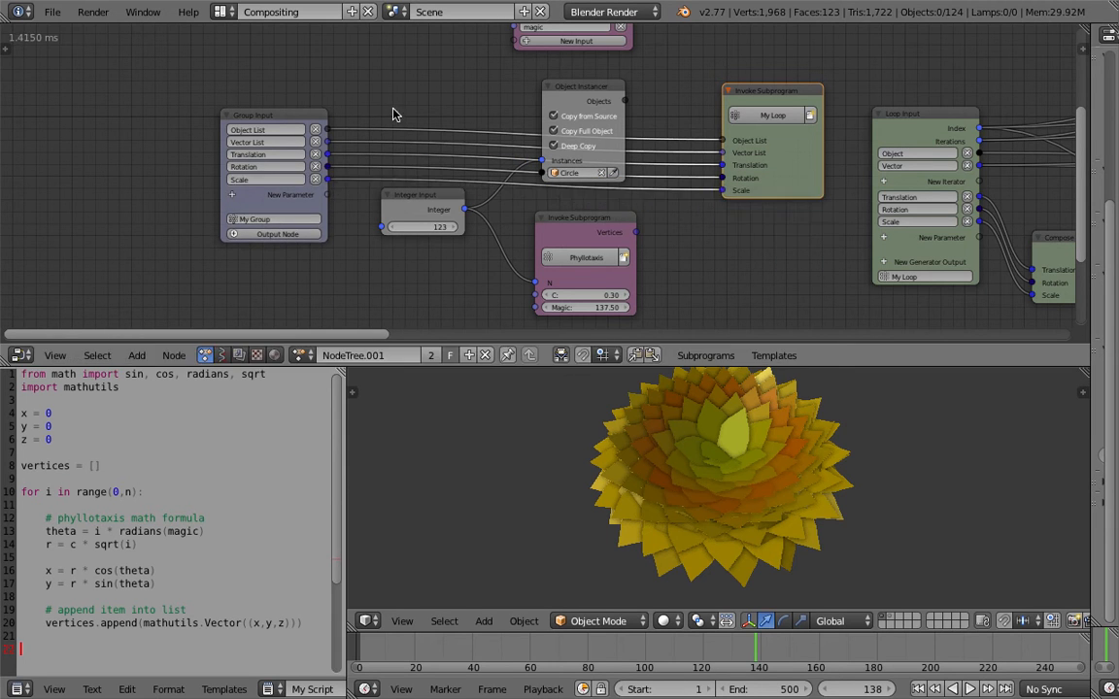
- Rename the group in the Group Input node to Sunflower
{"action": "scroll", "coordinate": [393, 115], "scroll_direction": "down", "scroll_amount": 1}
{"action": "left_click_drag", "start_coordinate": [311, 126], "coordinate": [267, 142]}
{"action": "middle_click_drag", "start_coordinate": [268, 259], "coordinate": [288, 202]}
{"action": "left_click", "coordinate": [272, 180]}
{"action": "type", "text": "Sqrt"}
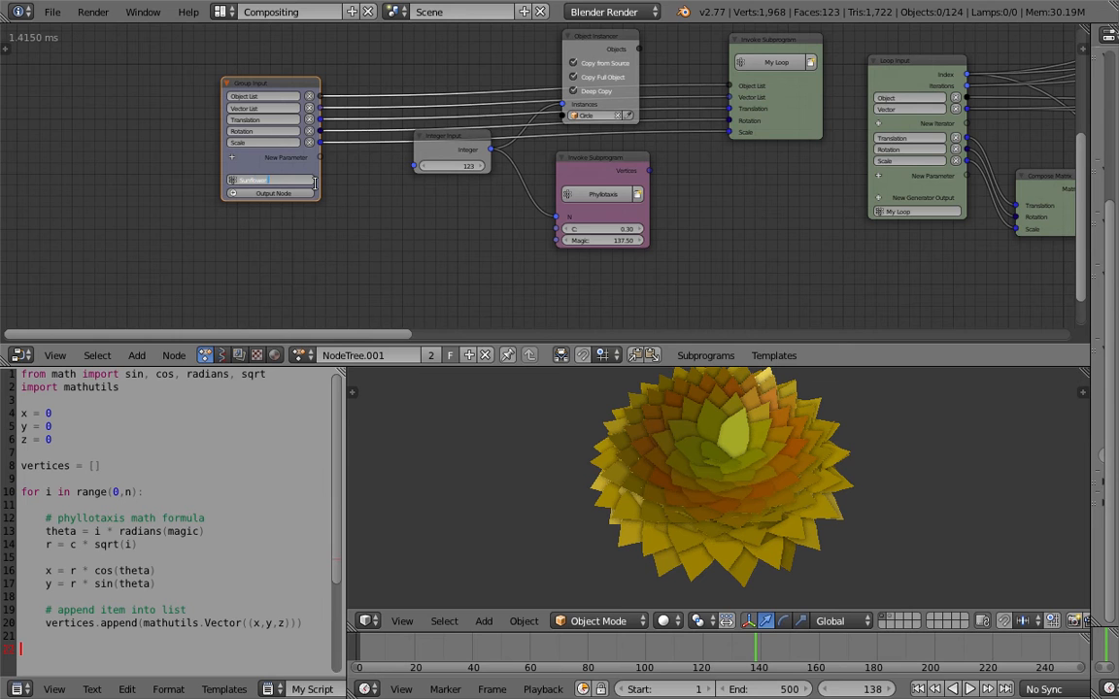
{"action": "key", "text": "Return"}
- Add an Invoke Subprogram node that calls the Sunflower group, below the Group Input node
{"action": "scroll", "coordinate": [330, 189], "scroll_direction": "up", "scroll_amount": 1}
{"action": "key", "text": "shift+a"}
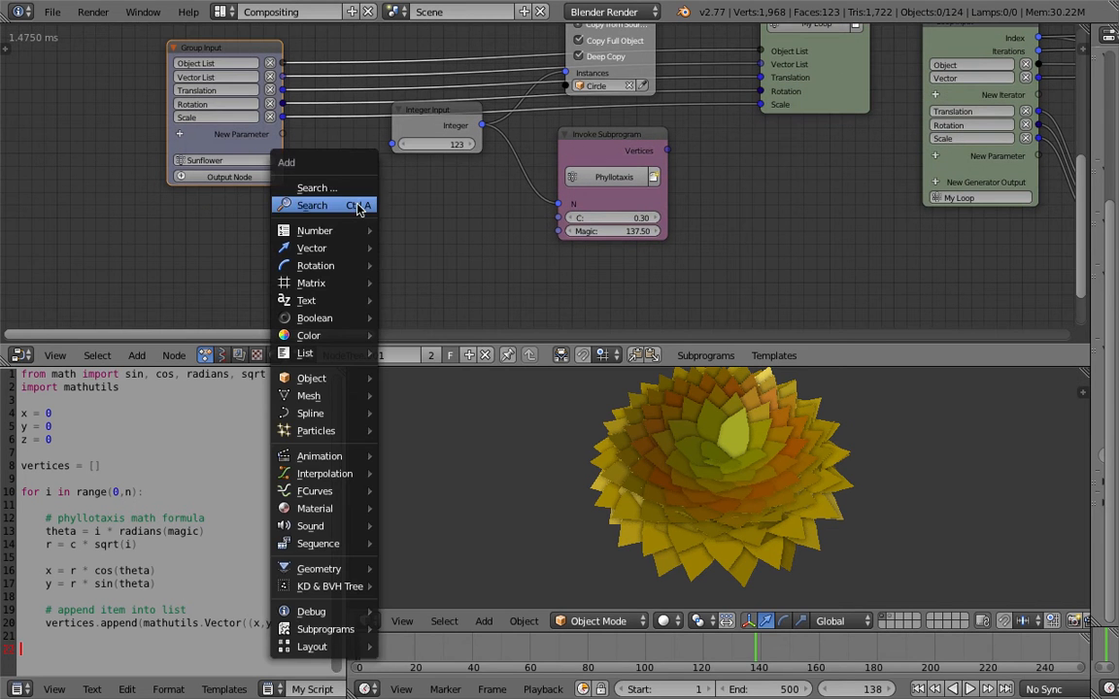
{"action": "mouse_move", "coordinate": [375, 633]}
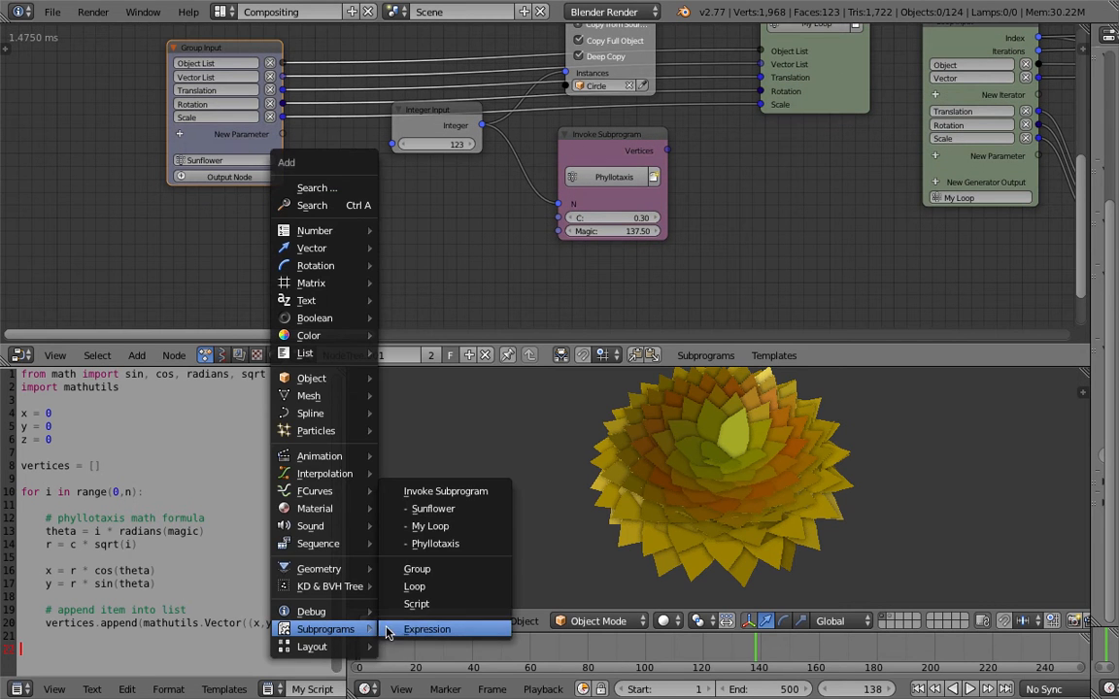
{"action": "left_click", "coordinate": [464, 513]}
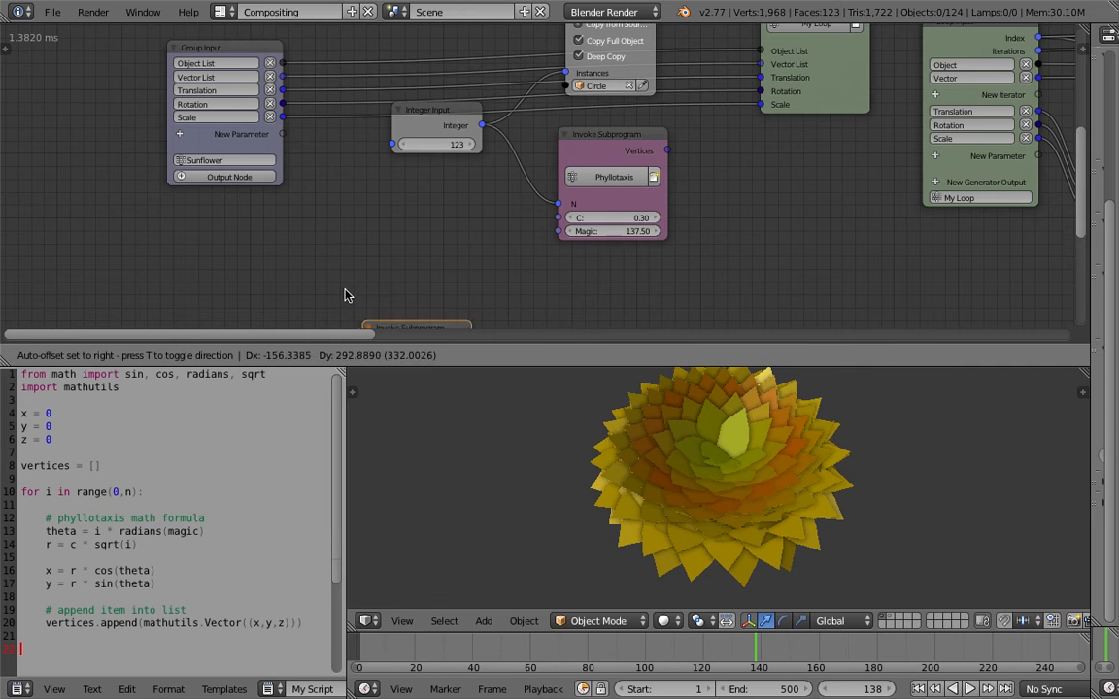
{"action": "left_click", "coordinate": [327, 192]}
{"action": "scroll", "coordinate": [340, 186], "scroll_direction": "down", "scroll_amount": 1}
{"action": "scroll", "coordinate": [357, 185], "scroll_direction": "down", "scroll_amount": 2, "text": "shift"}
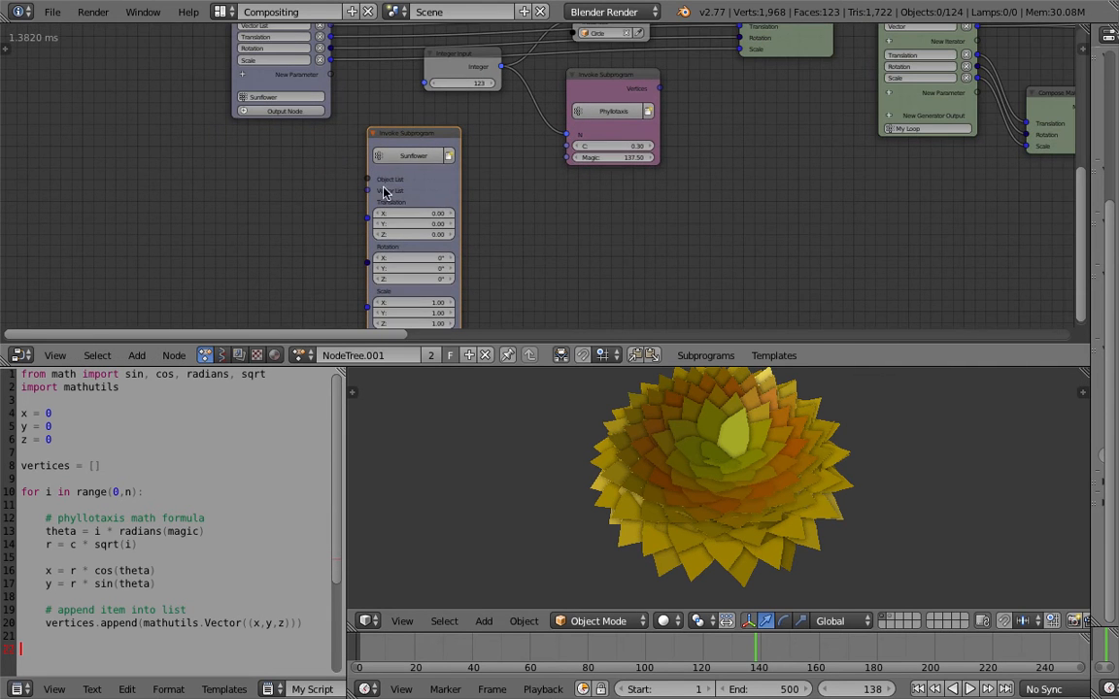
- Position the Sunflower node directly beneath the Group Input node and enlarge the node editor area downward
{"action": "left_click_drag", "start_coordinate": [401, 146], "coordinate": [281, 125]}
{"action": "left_click_drag", "start_coordinate": [459, 366], "coordinate": [459, 429]}
{"action": "left_click_drag", "start_coordinate": [329, 175], "coordinate": [323, 204]}
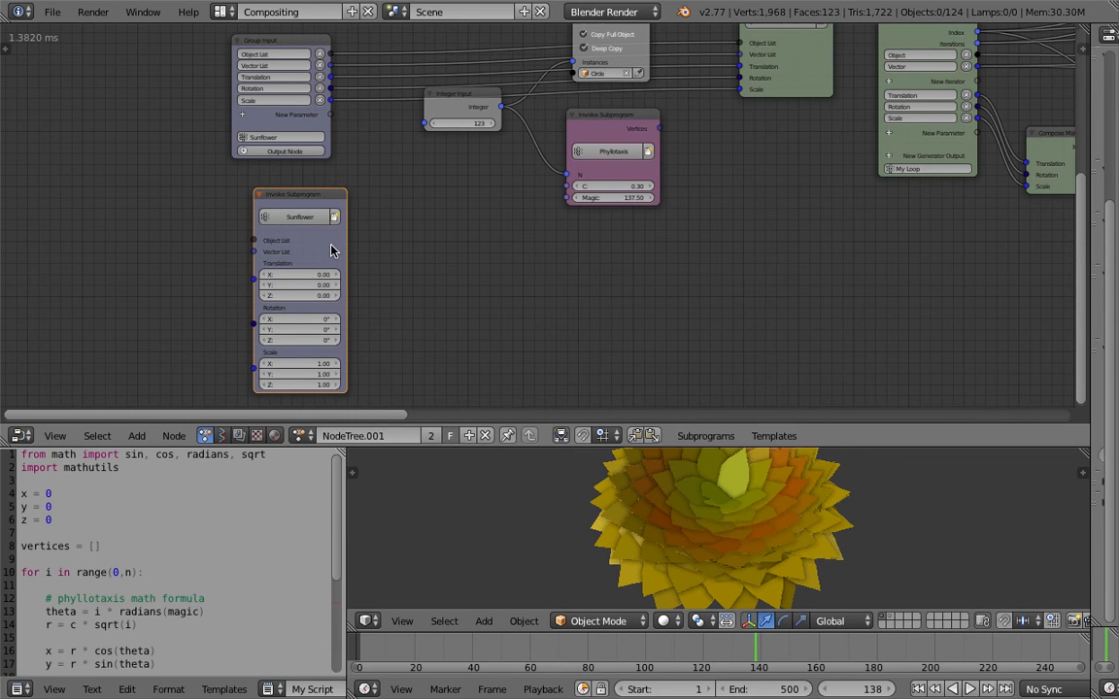
- Examine the Sunflower node's Object List, Vector List, Translation, Rotation and Scale inputs
{"action": "middle_click_drag", "start_coordinate": [324, 243], "coordinate": [367, 233]}
{"action": "scroll", "coordinate": [363, 234], "scroll_direction": "up", "scroll_amount": 1}
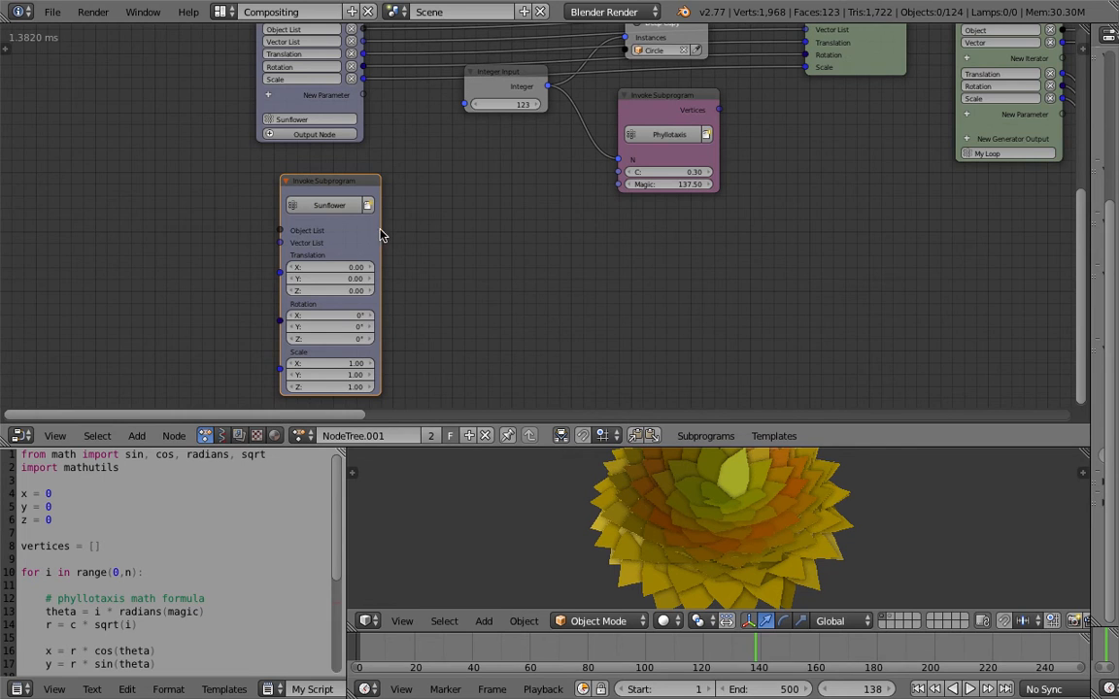
{"action": "middle_click_drag", "start_coordinate": [380, 237], "coordinate": [372, 233]}
{"action": "scroll", "coordinate": [405, 244], "scroll_direction": "up", "scroll_amount": 1}
{"action": "scroll", "coordinate": [405, 244], "scroll_direction": "up", "scroll_amount": 1}
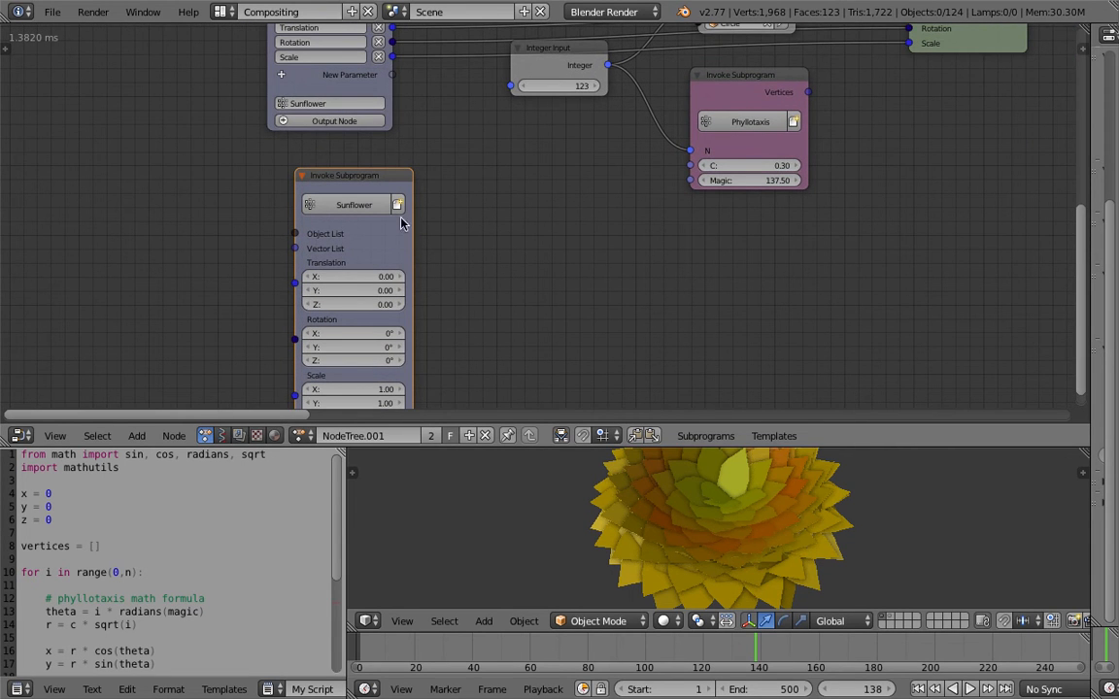
{"action": "left_click_drag", "start_coordinate": [349, 180], "coordinate": [337, 171]}
{"action": "middle_click_drag", "start_coordinate": [288, 218], "coordinate": [299, 200]}
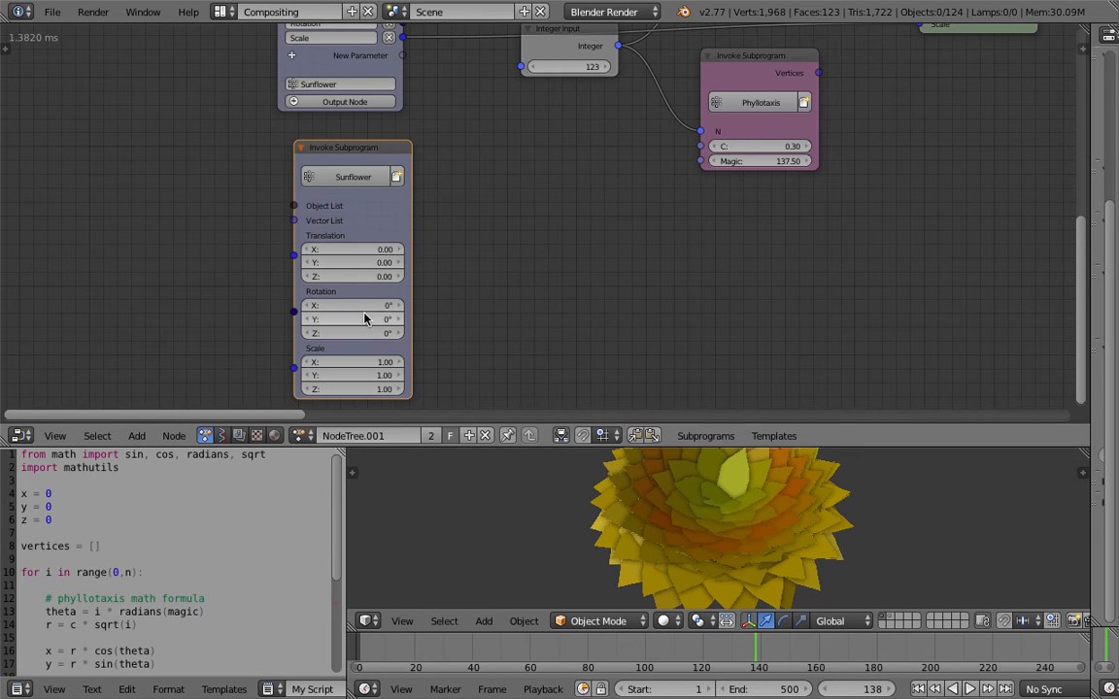
{"action": "middle_click_drag", "start_coordinate": [391, 292], "coordinate": [418, 277]}
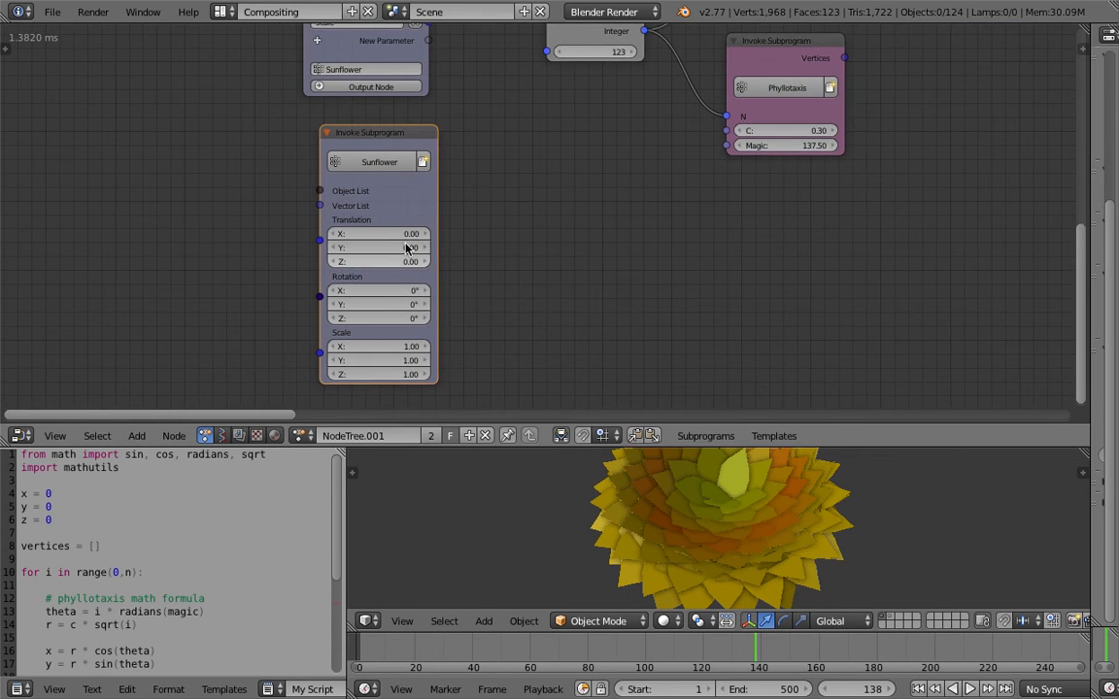
{"action": "scroll", "coordinate": [448, 296], "scroll_direction": "down", "scroll_amount": 1}
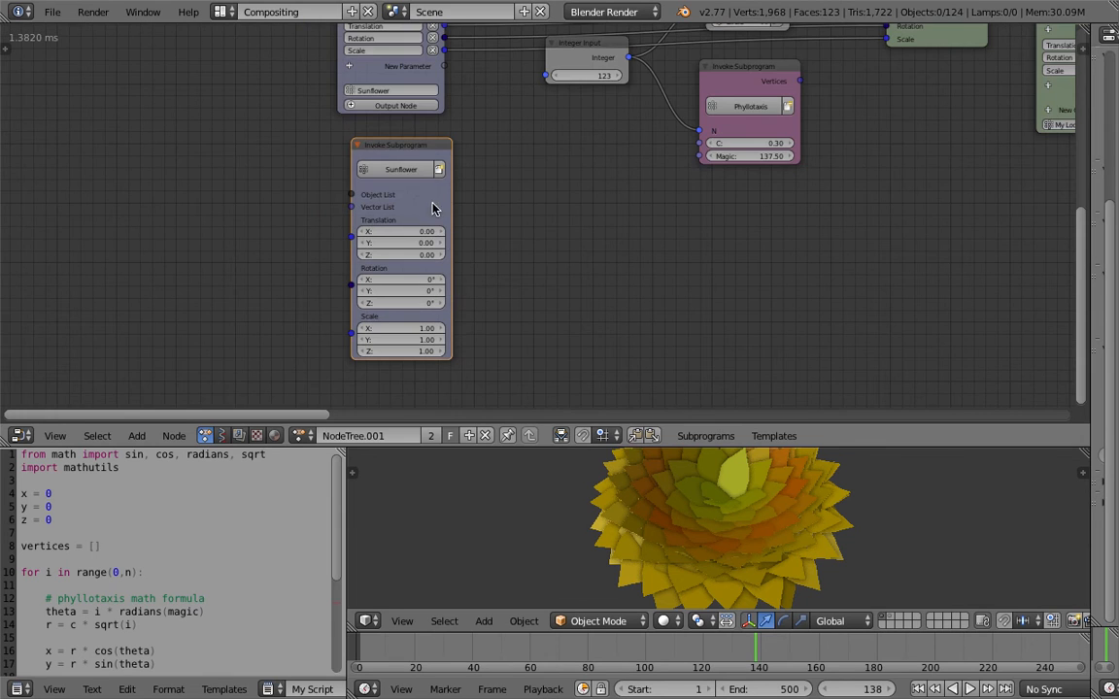
- Move the Object Instancer, Integer Input and Phyllotaxis nodes to the left of the Sunflower node
{"action": "left_click_drag", "start_coordinate": [417, 145], "coordinate": [414, 160]}
{"action": "middle_click_drag", "start_coordinate": [473, 195], "coordinate": [604, 271]}
{"action": "middle_click_drag", "start_coordinate": [769, 88], "coordinate": [626, 126]}
{"action": "left_click_drag", "start_coordinate": [577, 160], "coordinate": [128, 231]}
{"action": "left_click_drag", "start_coordinate": [734, 48], "coordinate": [229, 178]}
{"action": "left_click_drag", "start_coordinate": [155, 233], "coordinate": [58, 330]}
{"action": "left_click_drag", "start_coordinate": [752, 183], "coordinate": [251, 314]}
{"action": "middle_click_drag", "start_coordinate": [319, 263], "coordinate": [345, 194]}
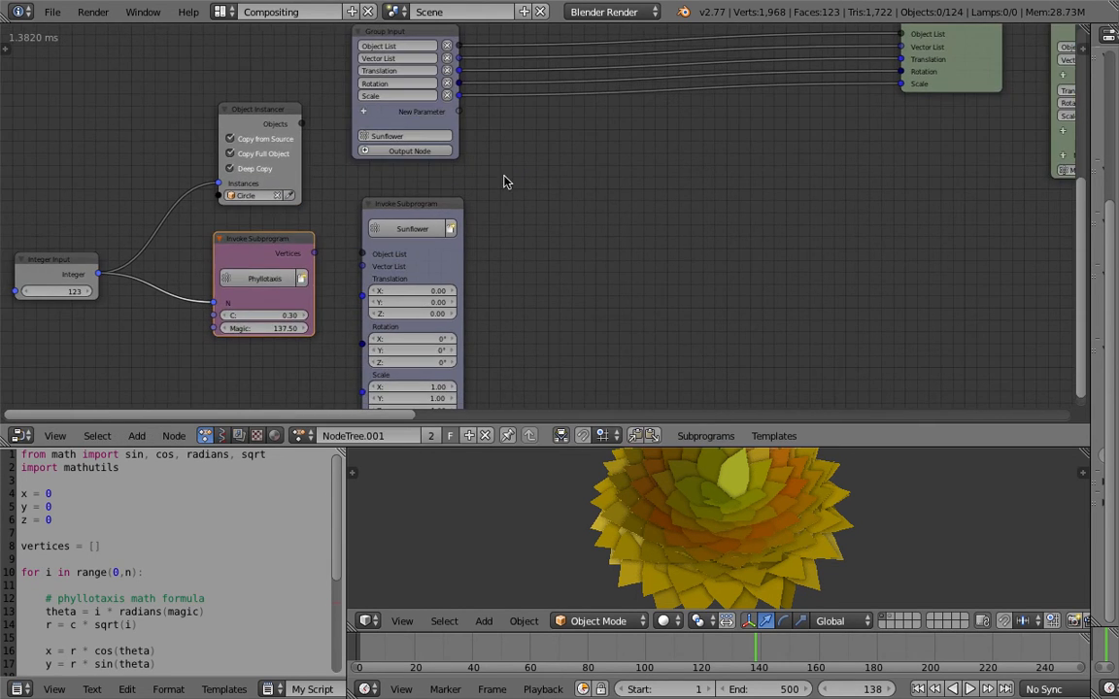
- Show the node properties sidebar, and shift the Phyllotaxis and Object Instancer nodes down beside the Sunflower node
{"action": "key", "text": "n"}
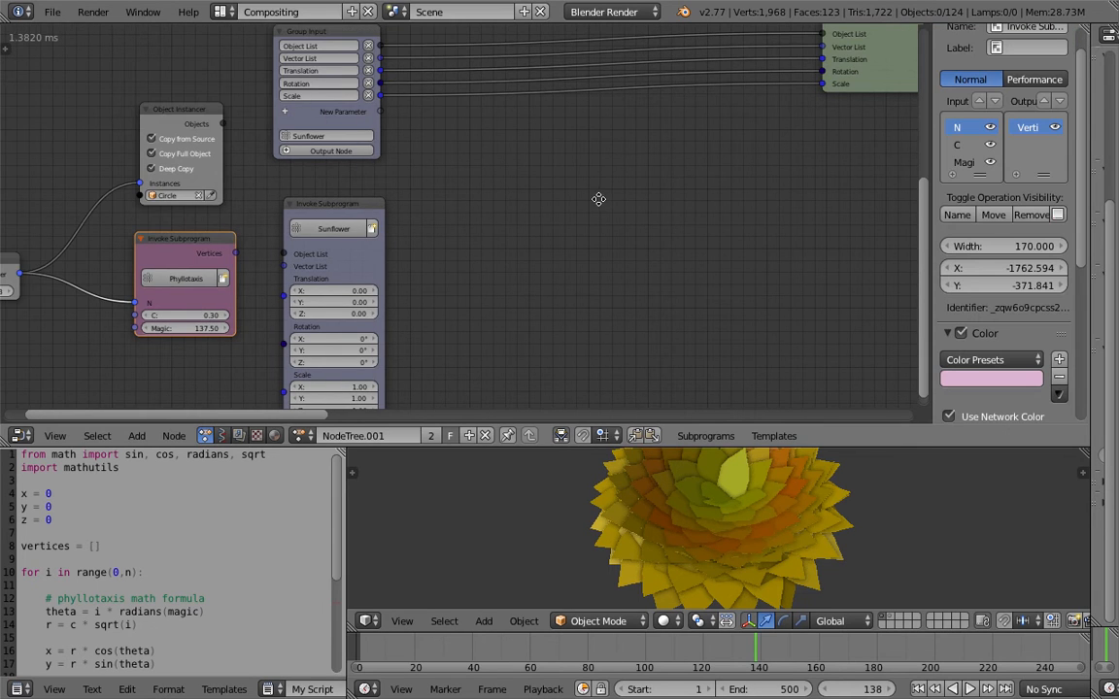
{"action": "middle_click_drag", "start_coordinate": [599, 197], "coordinate": [694, 197]}
{"action": "left_click", "coordinate": [415, 202]}
{"action": "left_click_drag", "start_coordinate": [306, 239], "coordinate": [296, 316]}
{"action": "left_click_drag", "start_coordinate": [281, 110], "coordinate": [259, 174]}
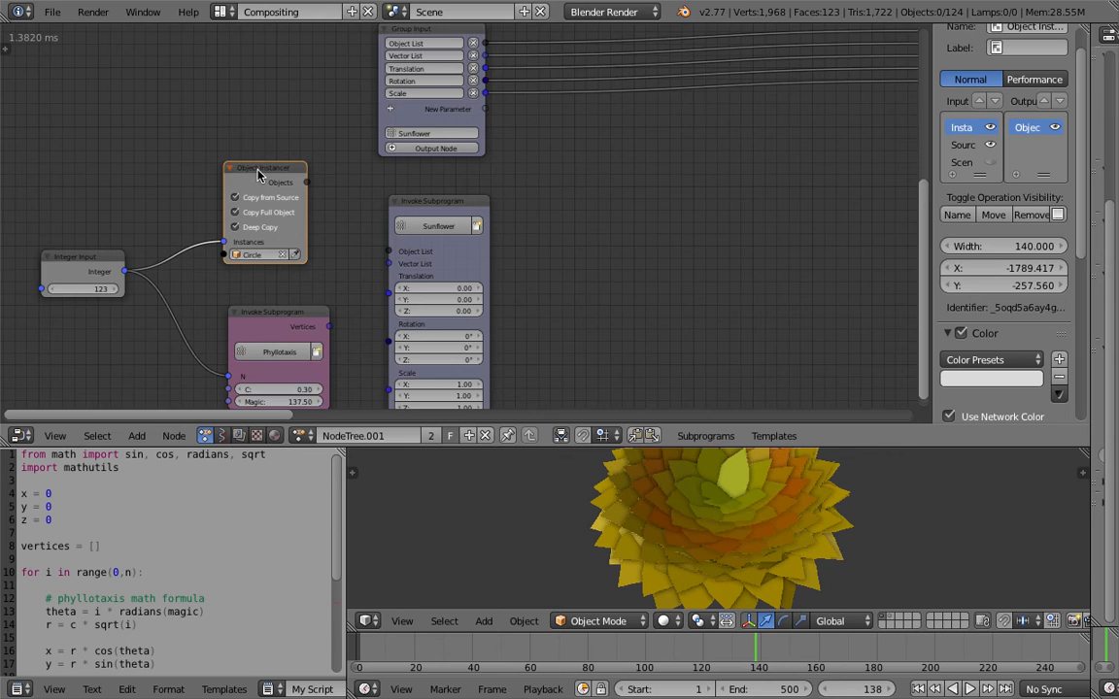
{"action": "middle_click_drag", "start_coordinate": [258, 175], "coordinate": [297, 132]}
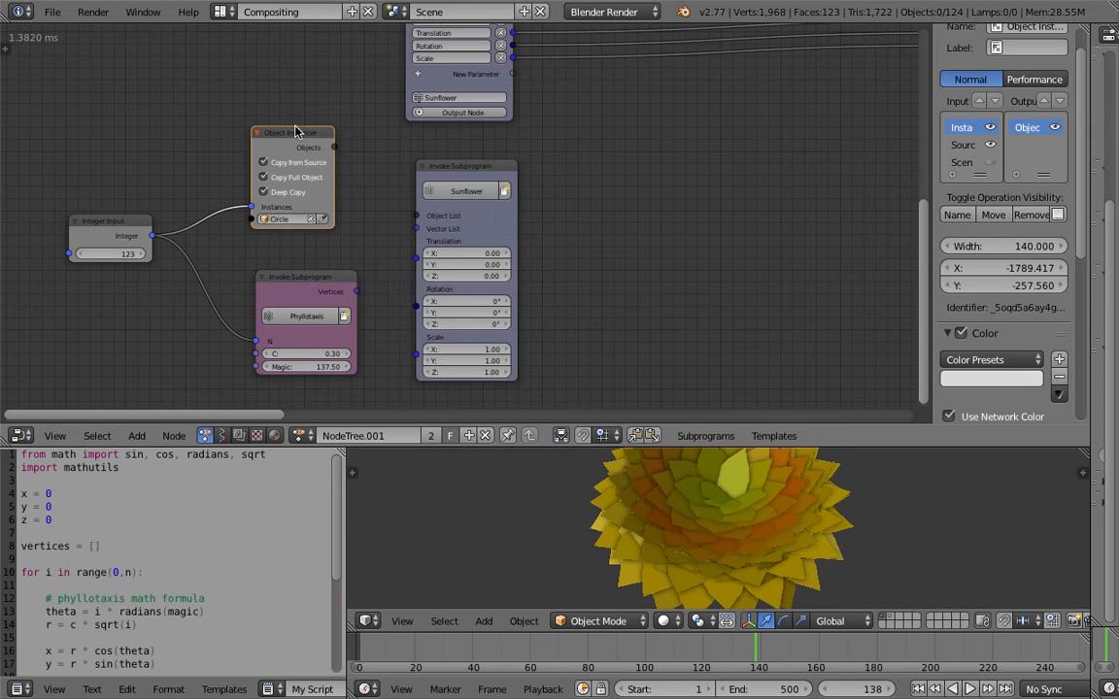
{"action": "left_click_drag", "start_coordinate": [297, 132], "coordinate": [299, 143]}
{"action": "left_click_drag", "start_coordinate": [298, 280], "coordinate": [290, 281]}
- Review the node layout around the Sunflower group, and inspect the flower in the 3D view at different distances
{"action": "scroll", "coordinate": [382, 250], "scroll_direction": "down", "scroll_amount": 1}
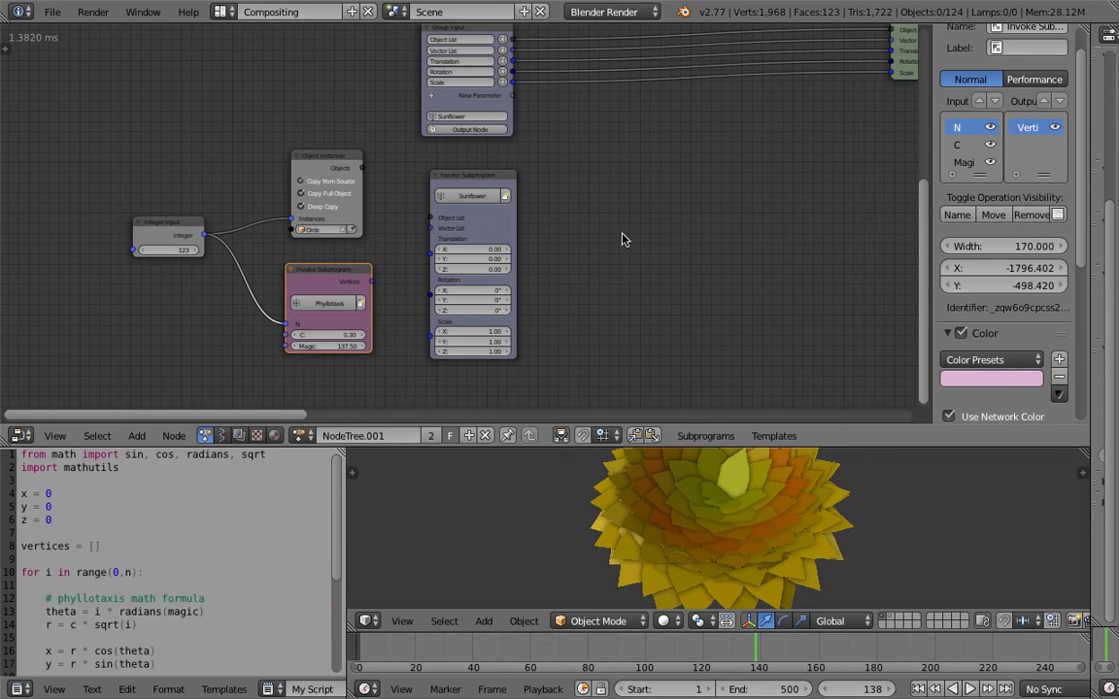
{"action": "scroll", "coordinate": [626, 224], "scroll_direction": "down", "scroll_amount": 2}
{"action": "middle_click_drag", "start_coordinate": [727, 162], "coordinate": [639, 201]}
{"action": "scroll", "coordinate": [684, 170], "scroll_direction": "down", "scroll_amount": 1}
{"action": "scroll", "coordinate": [567, 196], "scroll_direction": "up", "scroll_amount": 2}
{"action": "scroll", "coordinate": [569, 203], "scroll_direction": "up", "scroll_amount": 1}
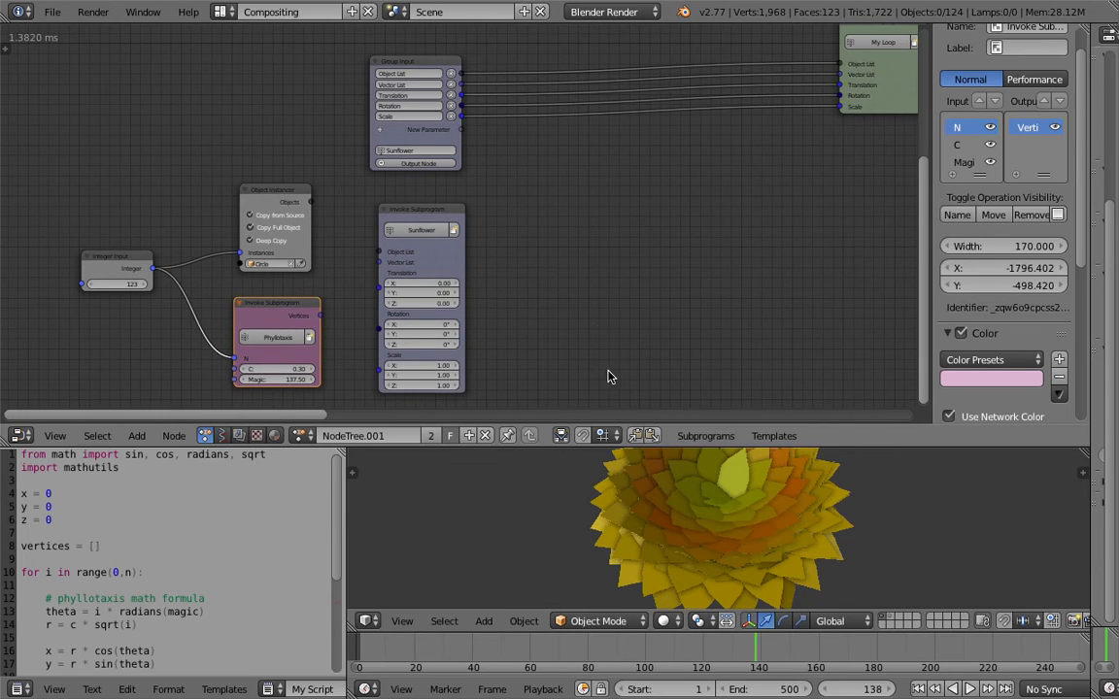
{"action": "middle_click_drag", "start_coordinate": [692, 469], "coordinate": [735, 550]}
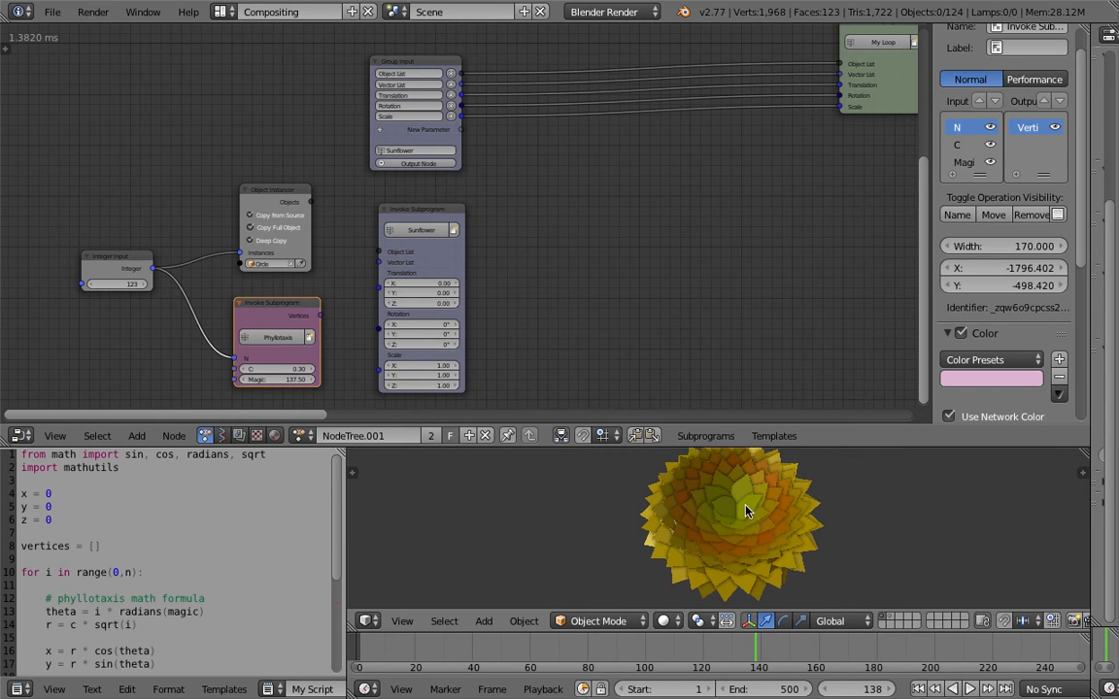
{"action": "scroll", "coordinate": [710, 520], "scroll_direction": "down", "scroll_amount": 3}
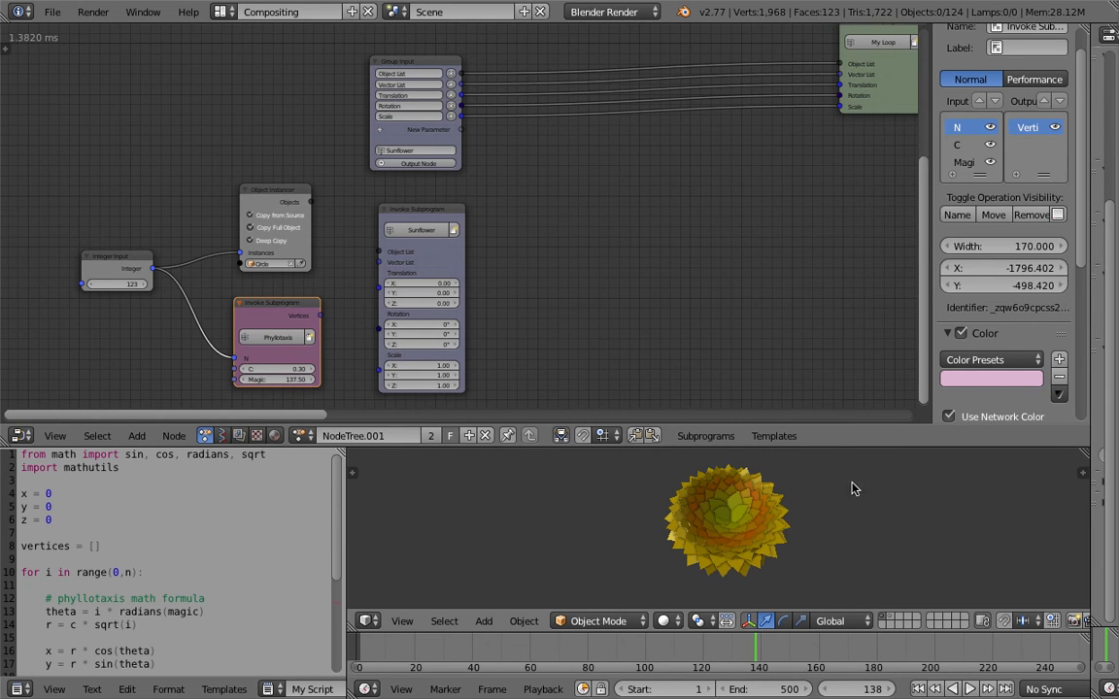
{"action": "scroll", "coordinate": [759, 509], "scroll_direction": "down", "scroll_amount": 2}
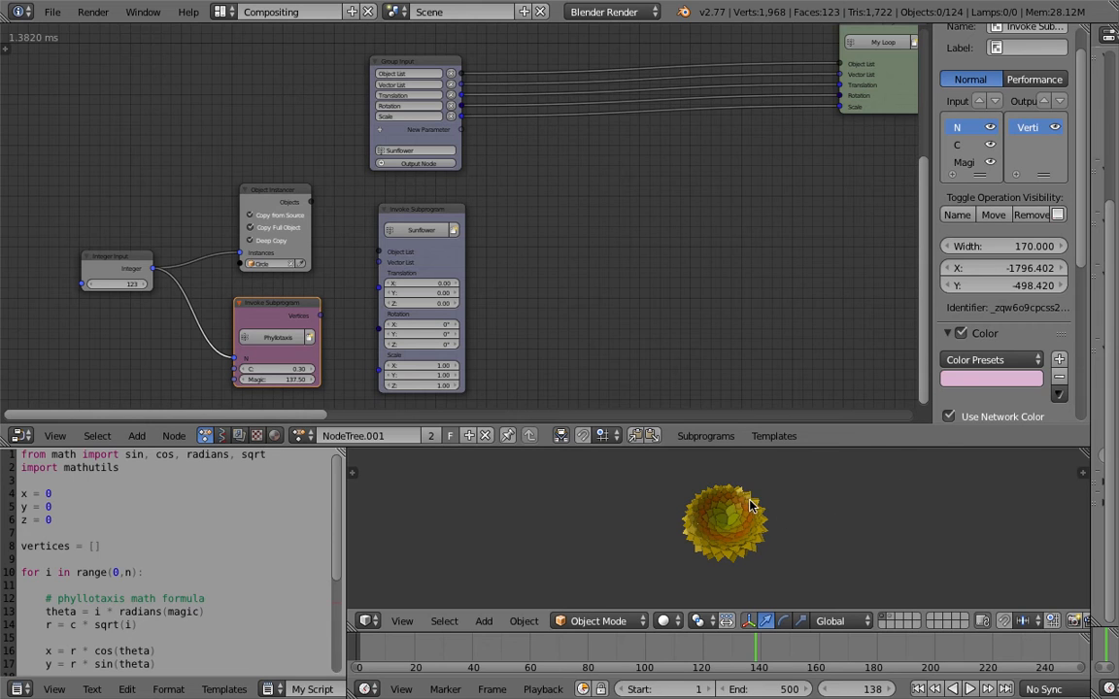
{"action": "scroll", "coordinate": [738, 510], "scroll_direction": "down", "scroll_amount": 1}
{"action": "scroll", "coordinate": [770, 512], "scroll_direction": "up", "scroll_amount": 2}
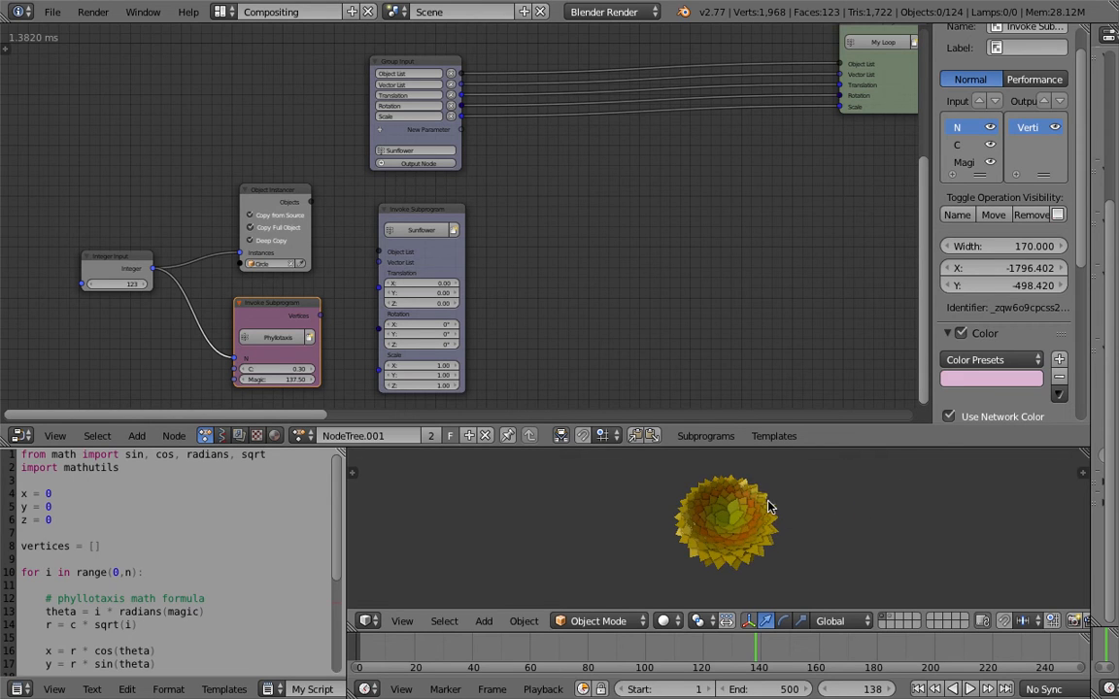
{"action": "scroll", "coordinate": [759, 518], "scroll_direction": "up", "scroll_amount": 2}
{"action": "mouse_move", "coordinate": [732, 508]}
{"action": "middle_mouse_down"}
{"action": "mouse_move", "coordinate": [707, 500]}
{"action": "mouse_move", "coordinate": [728, 489]}
{"action": "mouse_move", "coordinate": [719, 509]}
{"action": "mouse_move", "coordinate": [739, 519]}
{"action": "middle_mouse_up"}
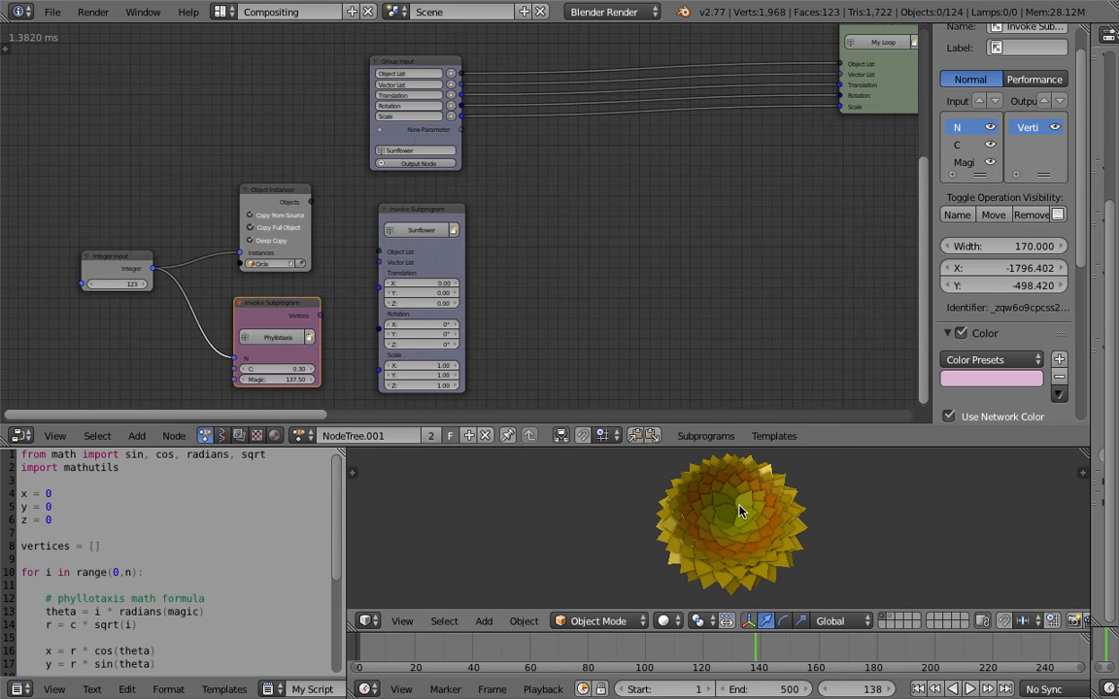
- Select individual petals of the flower and check them in wireframe and solid shading
{"action": "right_click", "coordinate": [724, 525]}
{"action": "scroll", "coordinate": [738, 520], "scroll_direction": "up", "scroll_amount": 2}
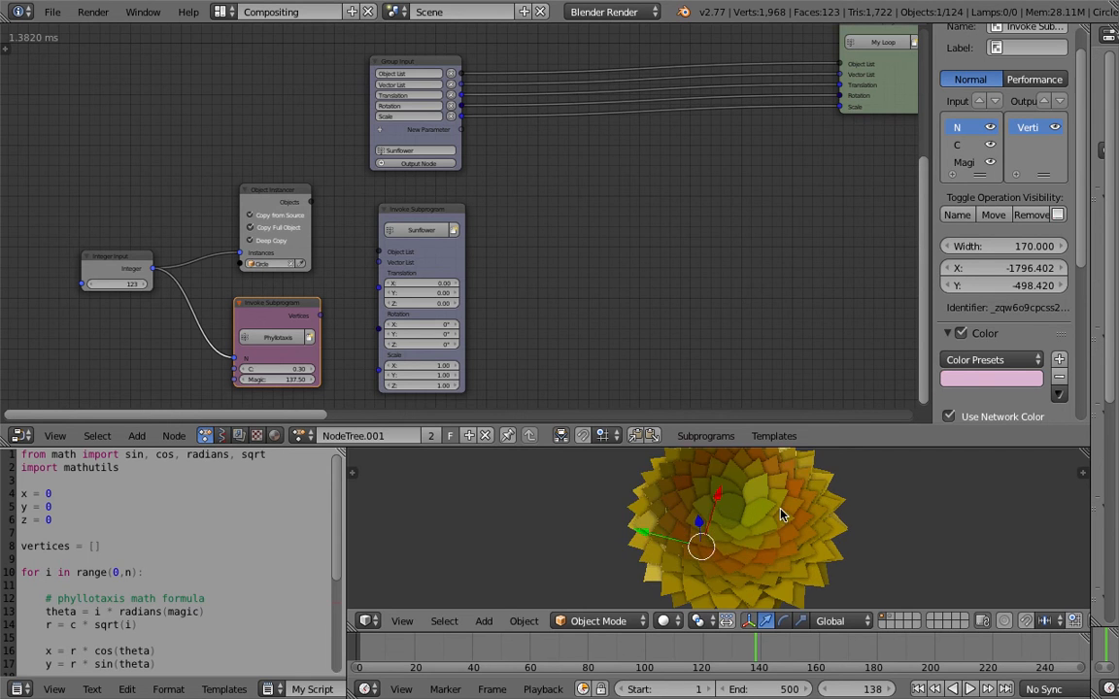
{"action": "scroll", "coordinate": [774, 517], "scroll_direction": "up", "scroll_amount": 2}
{"action": "key", "text": "z"}
{"action": "middle_click_drag", "start_coordinate": [799, 517], "coordinate": [818, 499]}
{"action": "key", "text": "z"}
{"action": "right_click", "coordinate": [819, 501]}
{"action": "right_click", "coordinate": [843, 507]}
- Go to frame 90, play the animation, and inspect selected petals in wireframe and solid shading
{"action": "left_click", "coordinate": [612, 644]}
{"action": "key", "text": "alt+a"}
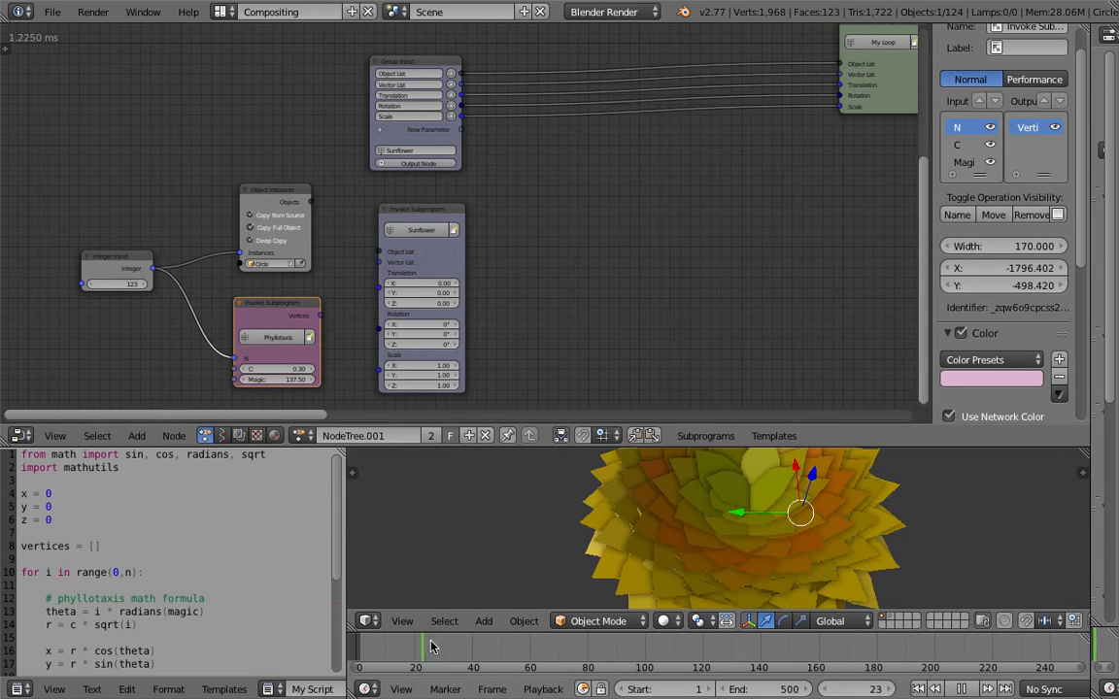
{"action": "right_click", "coordinate": [793, 544]}
{"action": "scroll", "coordinate": [796, 544], "scroll_direction": "down", "scroll_amount": 2}
{"action": "right_click", "coordinate": [801, 530]}
{"action": "key", "text": "z"}
{"action": "key", "text": "z"}
{"action": "key", "text": "z"}
{"action": "right_click", "coordinate": [789, 504]}
{"action": "right_click", "coordinate": [788, 504]}
{"action": "key", "text": "z"}
{"action": "middle_click_drag", "start_coordinate": [748, 507], "coordinate": [727, 543]}
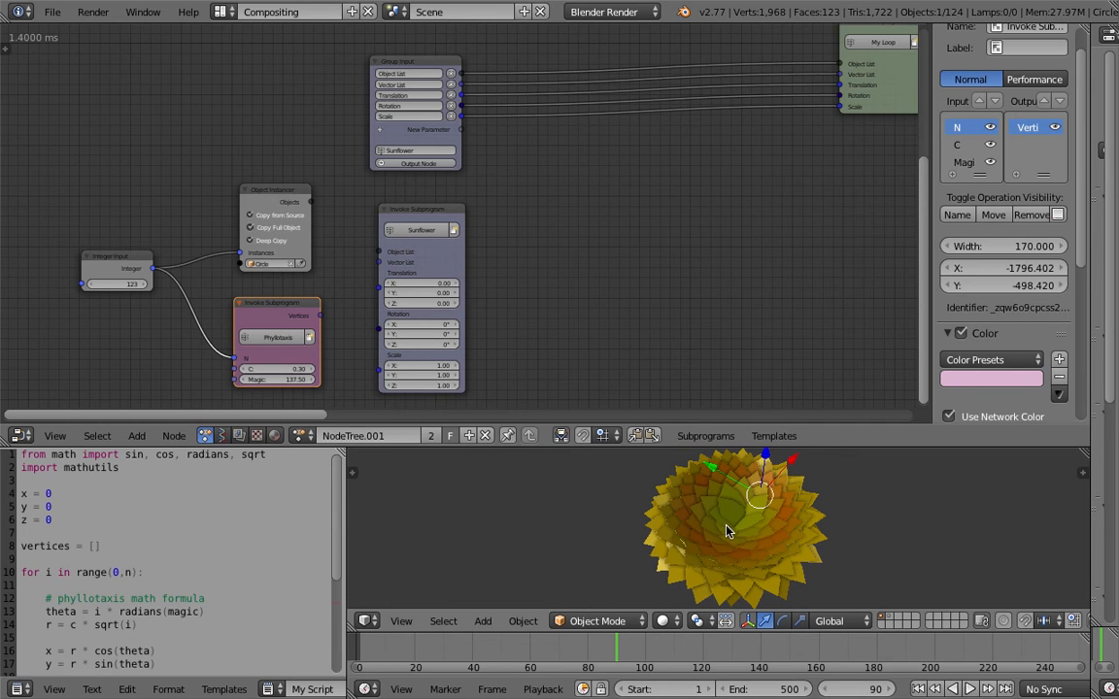
- Examine the whole flower from several viewing angles at the current frame
{"action": "middle_click_drag", "start_coordinate": [729, 531], "coordinate": [791, 521]}
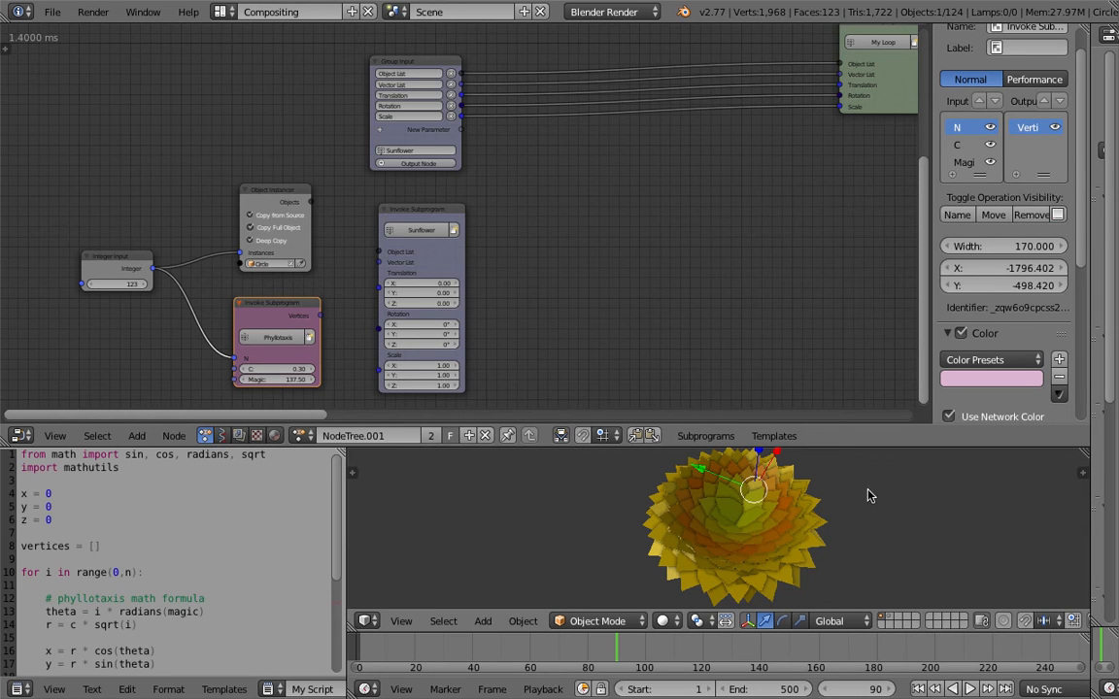
{"action": "middle_click_drag", "start_coordinate": [882, 517], "coordinate": [886, 499]}
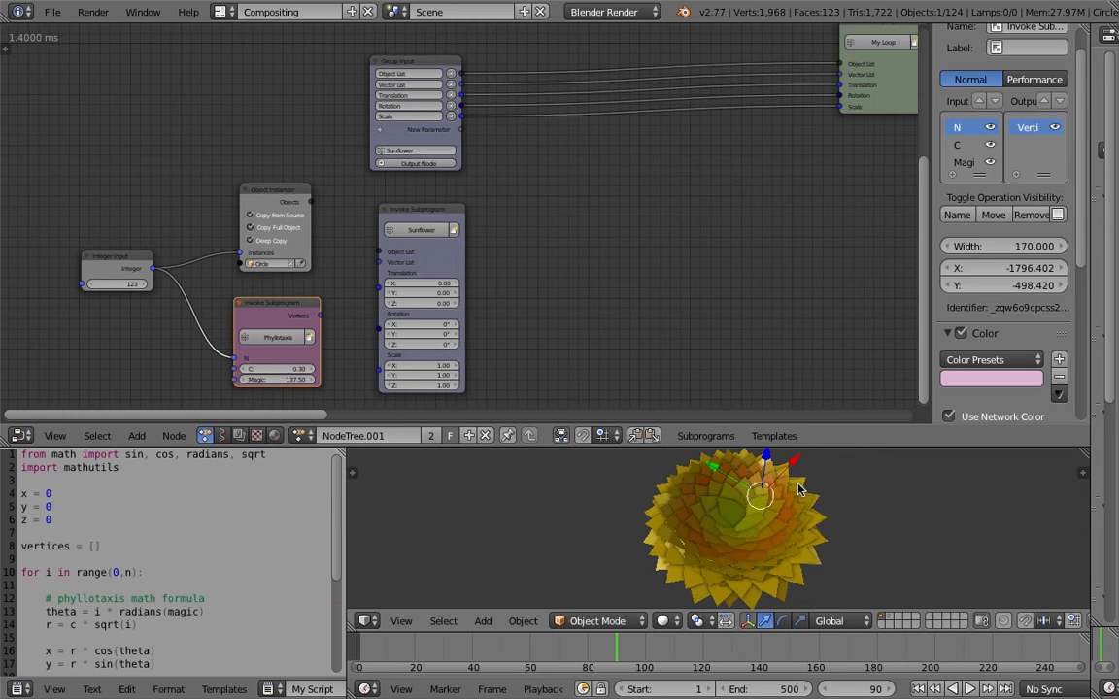
{"action": "middle_click_drag", "start_coordinate": [722, 501], "coordinate": [735, 531]}
{"action": "scroll", "coordinate": [720, 529], "scroll_direction": "up", "scroll_amount": 2}
{"action": "middle_click_drag", "start_coordinate": [667, 538], "coordinate": [696, 520]}
- Move the Object Instancer and Phyllotaxis nodes slightly further left, away from the Sunflower node
{"action": "middle_click_drag", "start_coordinate": [568, 276], "coordinate": [615, 247]}
{"action": "scroll", "coordinate": [535, 233], "scroll_direction": "up", "scroll_amount": 1}
{"action": "scroll", "coordinate": [534, 234], "scroll_direction": "up", "scroll_amount": 1}
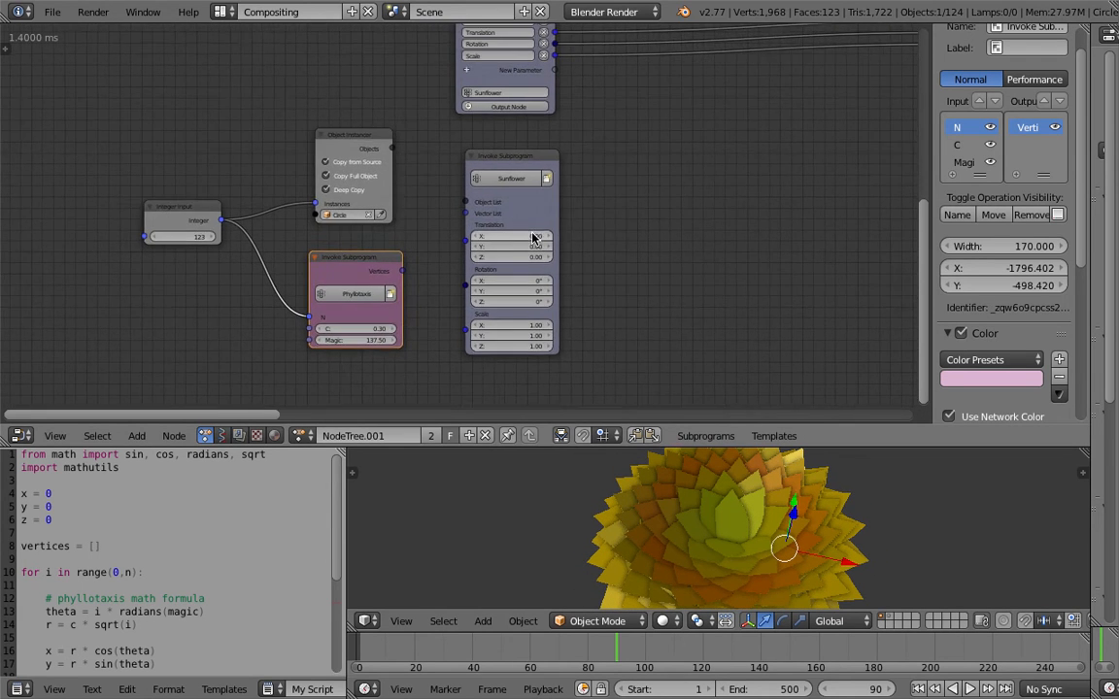
{"action": "left_click_drag", "start_coordinate": [370, 142], "coordinate": [342, 142]}
{"action": "left_click_drag", "start_coordinate": [367, 263], "coordinate": [332, 269]}
{"action": "left_click_drag", "start_coordinate": [352, 135], "coordinate": [412, 166]}
- Select the Sunflower and Group Input nodes in turn, and review how the group's parameters lead into My Loop
{"action": "left_click", "coordinate": [533, 145]}
{"action": "middle_click_drag", "start_coordinate": [624, 122], "coordinate": [595, 202], "text": "ctrl"}
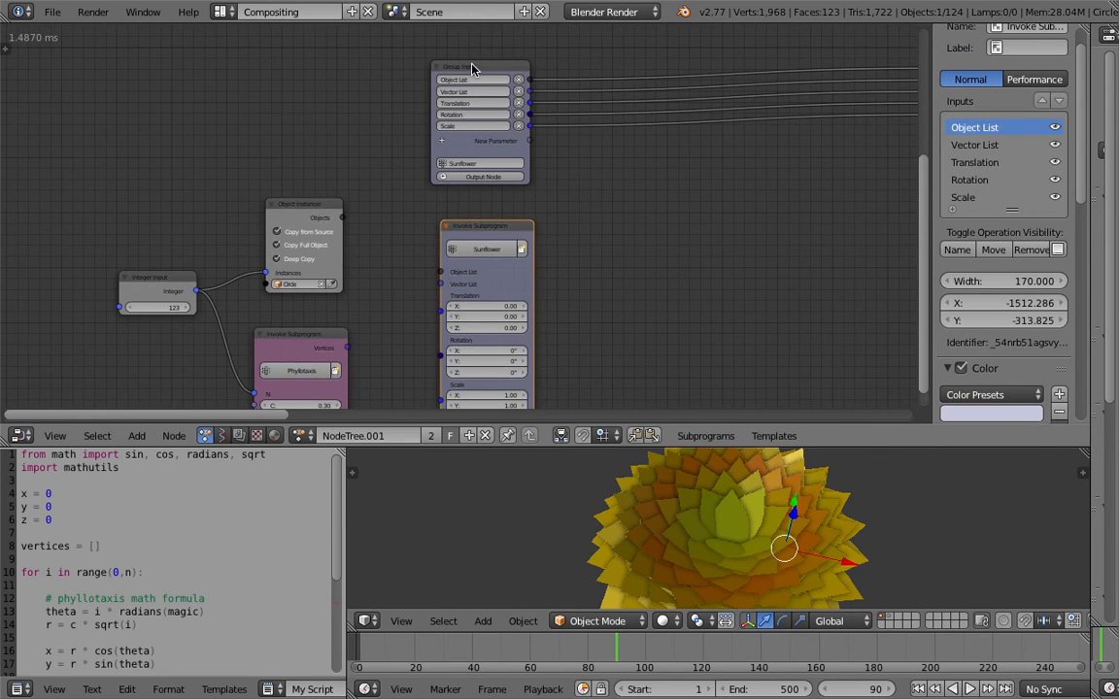
{"action": "left_click", "coordinate": [472, 67]}
{"action": "middle_click_drag", "start_coordinate": [670, 220], "coordinate": [590, 211]}
{"action": "scroll", "coordinate": [633, 236], "scroll_direction": "down", "scroll_amount": 10}
{"action": "scroll", "coordinate": [536, 216], "scroll_direction": "up", "scroll_amount": 5}
{"action": "middle_click_drag", "start_coordinate": [497, 242], "coordinate": [587, 215]}
{"action": "scroll", "coordinate": [587, 215], "scroll_direction": "up", "scroll_amount": 3}
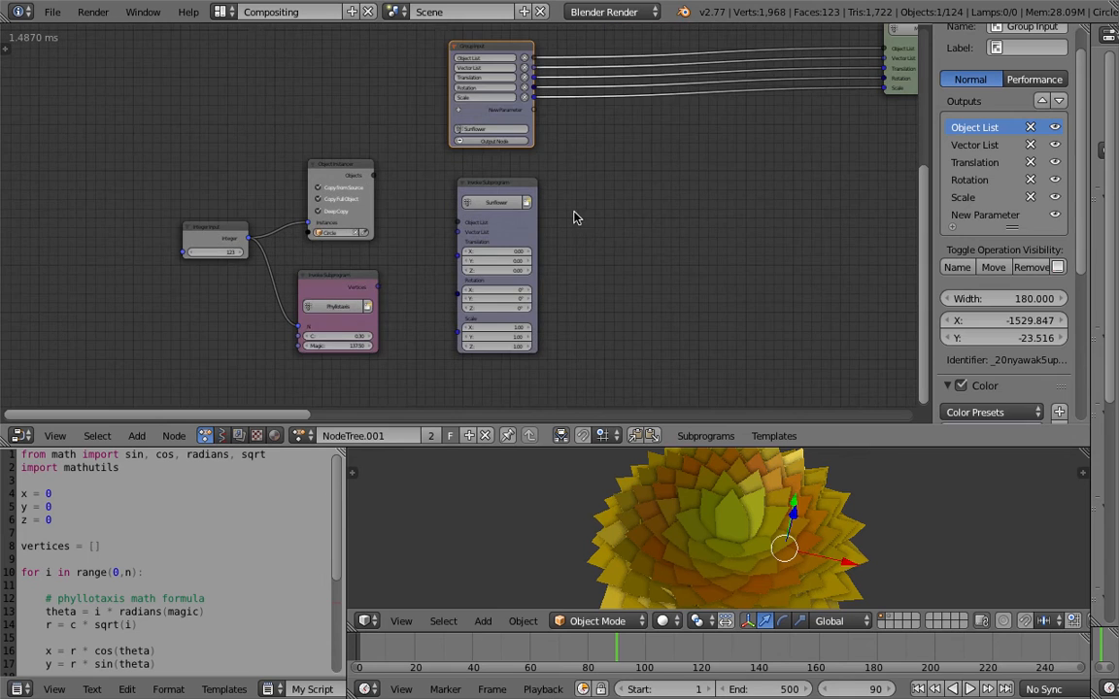
- Move the Phyllotaxis Script node left so it sits beside the Group Input node, above the Object Instancer
{"action": "left_click", "coordinate": [347, 273]}
{"action": "scroll", "coordinate": [445, 261], "scroll_direction": "down", "scroll_amount": 1}
{"action": "scroll", "coordinate": [440, 251], "scroll_direction": "down", "scroll_amount": 2}
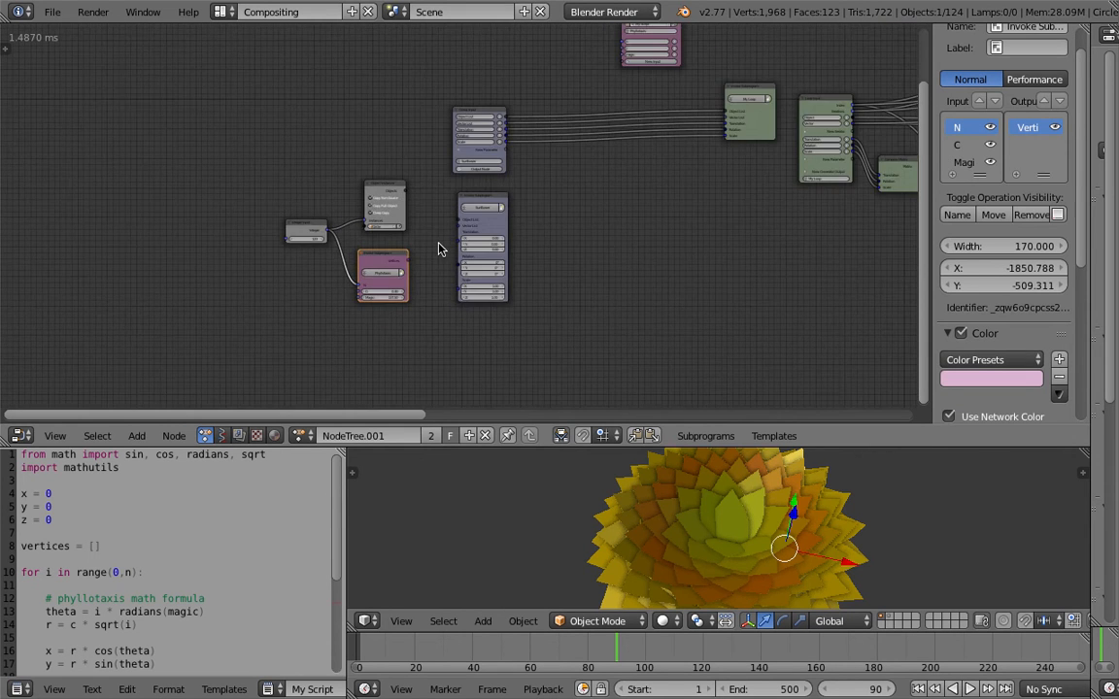
{"action": "middle_click_drag", "start_coordinate": [613, 42], "coordinate": [577, 136]}
{"action": "left_click_drag", "start_coordinate": [606, 91], "coordinate": [330, 130]}
- Link the Object Instancer's Objects to the Sunflower node's Object List and the Phyllotaxis Vertices to its Vector List
{"action": "middle_click_drag", "start_coordinate": [366, 236], "coordinate": [451, 160]}
{"action": "scroll", "coordinate": [439, 241], "scroll_direction": "up", "scroll_amount": 2}
{"action": "middle_click_drag", "start_coordinate": [435, 248], "coordinate": [435, 248]}
{"action": "scroll", "coordinate": [442, 243], "scroll_direction": "up", "scroll_amount": 2}
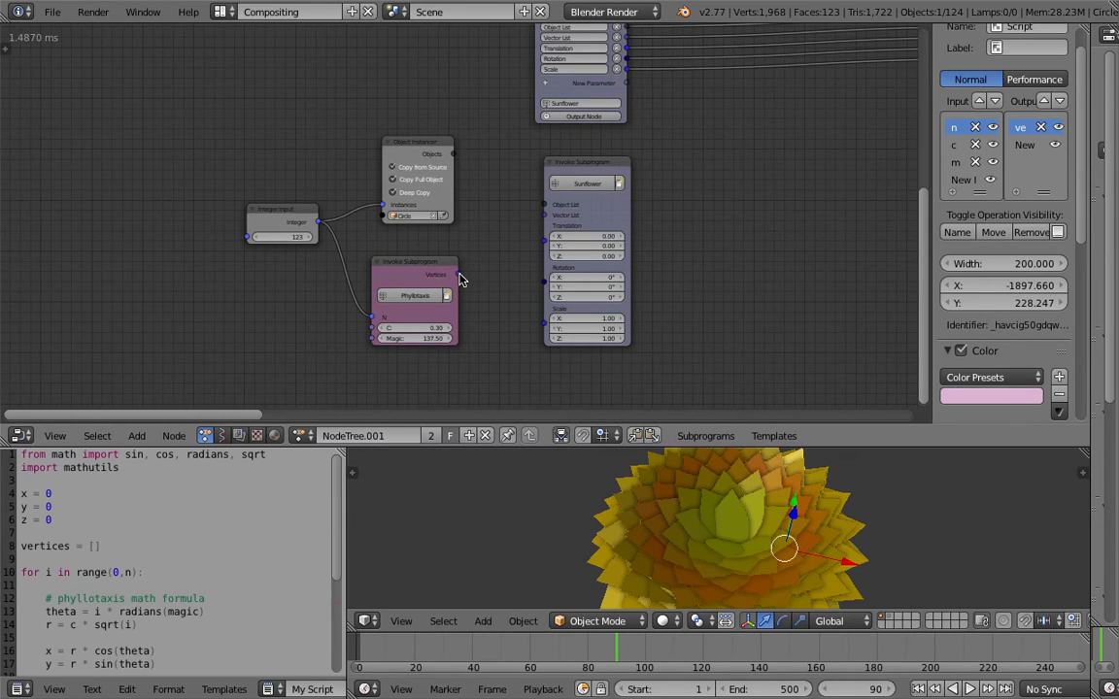
{"action": "left_click_drag", "start_coordinate": [460, 280], "coordinate": [453, 154]}
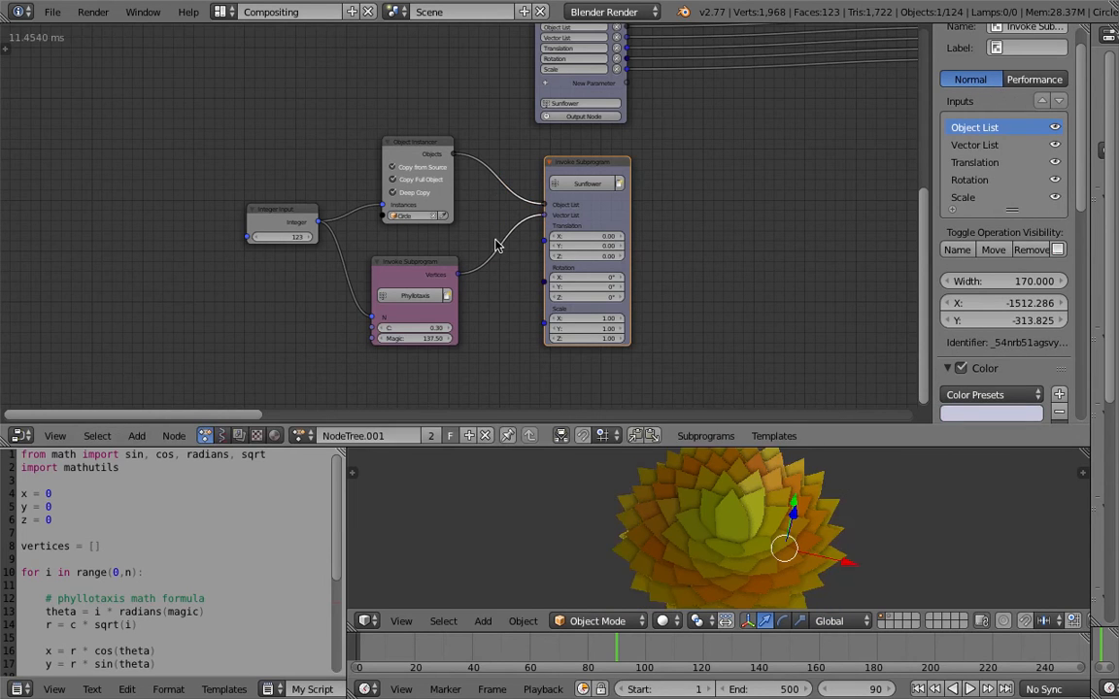
- Test the flower with an Integer Input count of 50 and other values, returning the count to 123
{"action": "mouse_move", "coordinate": [692, 460]}
{"action": "middle_mouse_down"}
{"action": "mouse_move", "coordinate": [707, 456]}
{"action": "mouse_move", "coordinate": [735, 482]}
{"action": "mouse_move", "coordinate": [681, 470]}
{"action": "middle_mouse_up"}
{"action": "key", "text": "z"}
{"action": "key", "text": "z"}
{"action": "scroll", "coordinate": [489, 325], "scroll_direction": "up", "scroll_amount": 1}
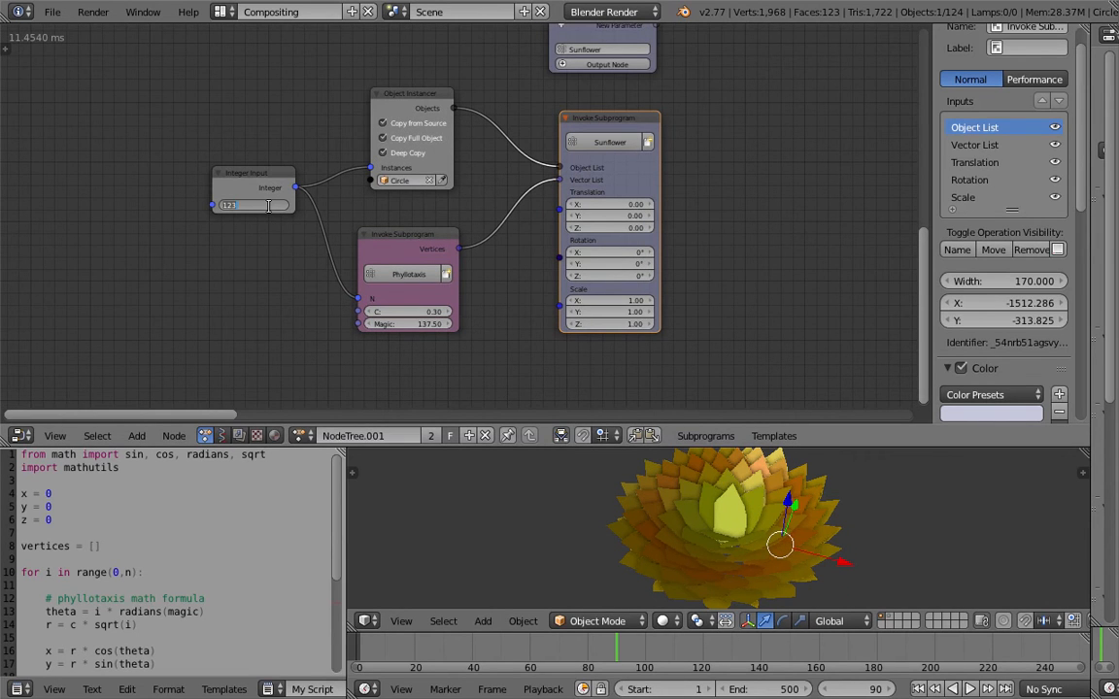
{"action": "type", "text": "64"}
{"action": "key", "text": "Return"}
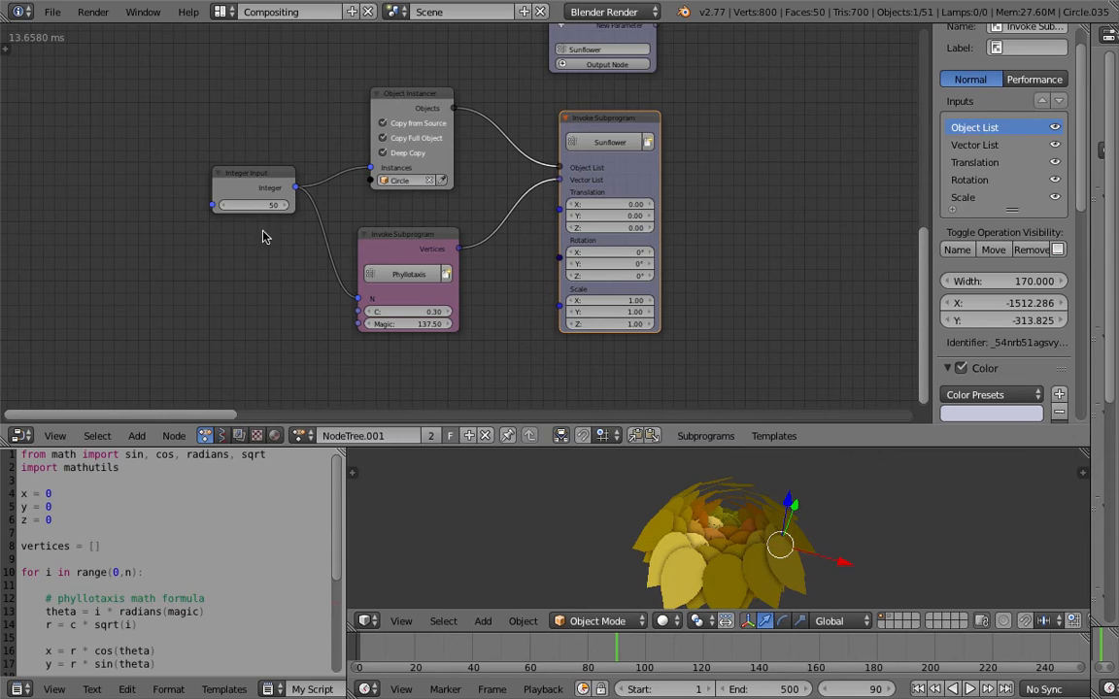
{"action": "left_click_drag", "start_coordinate": [254, 205], "coordinate": [113, 205]}
{"action": "left_click_drag", "start_coordinate": [185, 205], "coordinate": [311, 205]}
- Move the Sunflower node closer to its inputs, and duplicate it with the Integer Input, Object Instancer and Phyllotaxis nodes below the originals
{"action": "middle_click_drag", "start_coordinate": [483, 326], "coordinate": [441, 273]}
{"action": "middle_click_drag", "start_coordinate": [767, 524], "coordinate": [714, 491]}
{"action": "scroll", "coordinate": [555, 325], "scroll_direction": "down", "scroll_amount": 3}
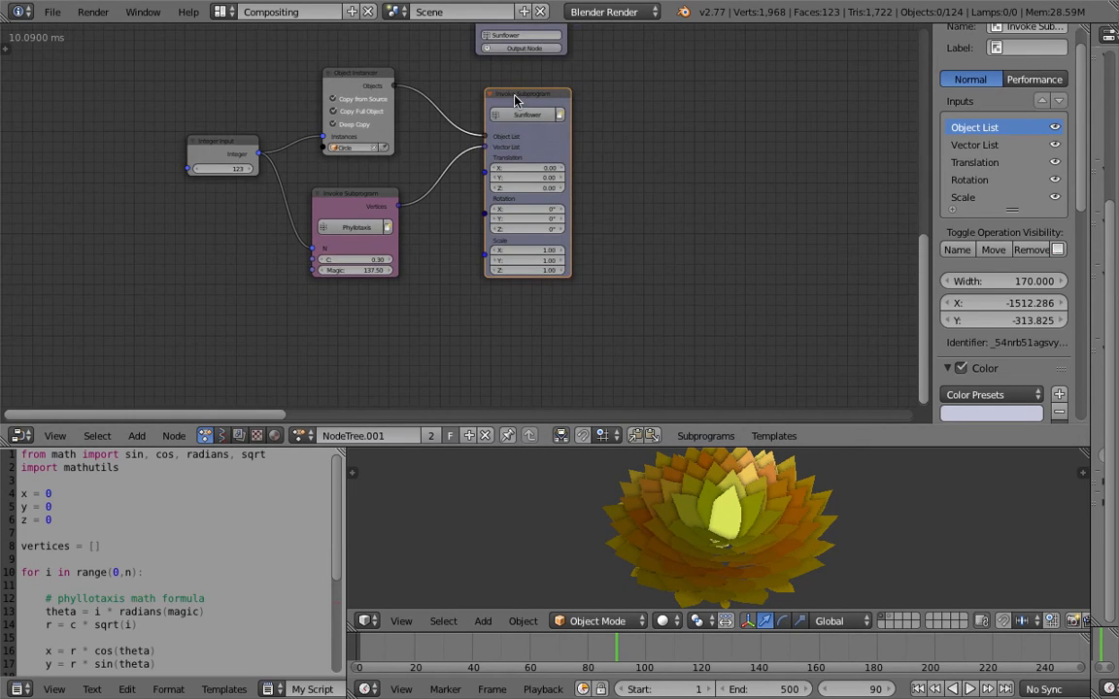
{"action": "mouse_move", "coordinate": [491, 103]}
{"action": "left_mouse_down"}
{"action": "mouse_move", "coordinate": [452, 101]}
{"action": "mouse_move", "coordinate": [480, 104]}
{"action": "left_mouse_up"}
{"action": "left_click", "coordinate": [377, 200]}
{"action": "left_click", "coordinate": [324, 119], "text": "shift"}
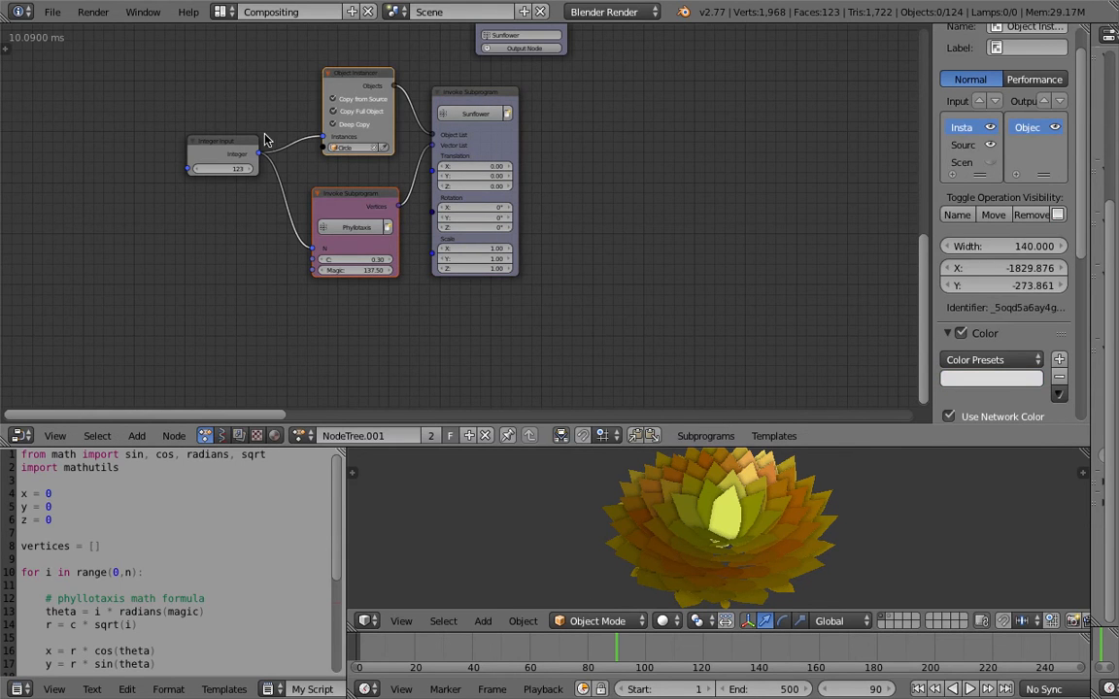
{"action": "left_click", "coordinate": [242, 150], "text": "shift"}
{"action": "left_click", "coordinate": [463, 101], "text": "shift"}
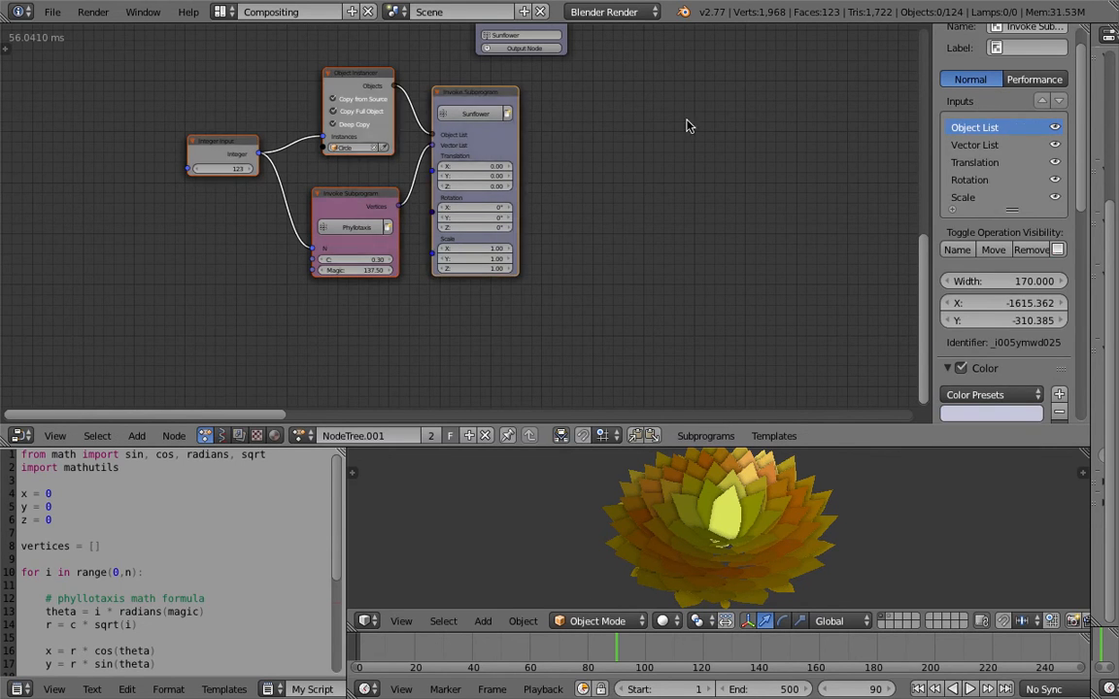
{"action": "key", "text": "shift+d"}
{"action": "left_click", "coordinate": [439, 326]}
- Set the duplicated Sunflower node's X translation to 6.93 and its Integer Input to 267
{"action": "middle_click_drag", "start_coordinate": [543, 261], "coordinate": [587, 115]}
{"action": "scroll", "coordinate": [372, 310], "scroll_direction": "up", "scroll_amount": 1}
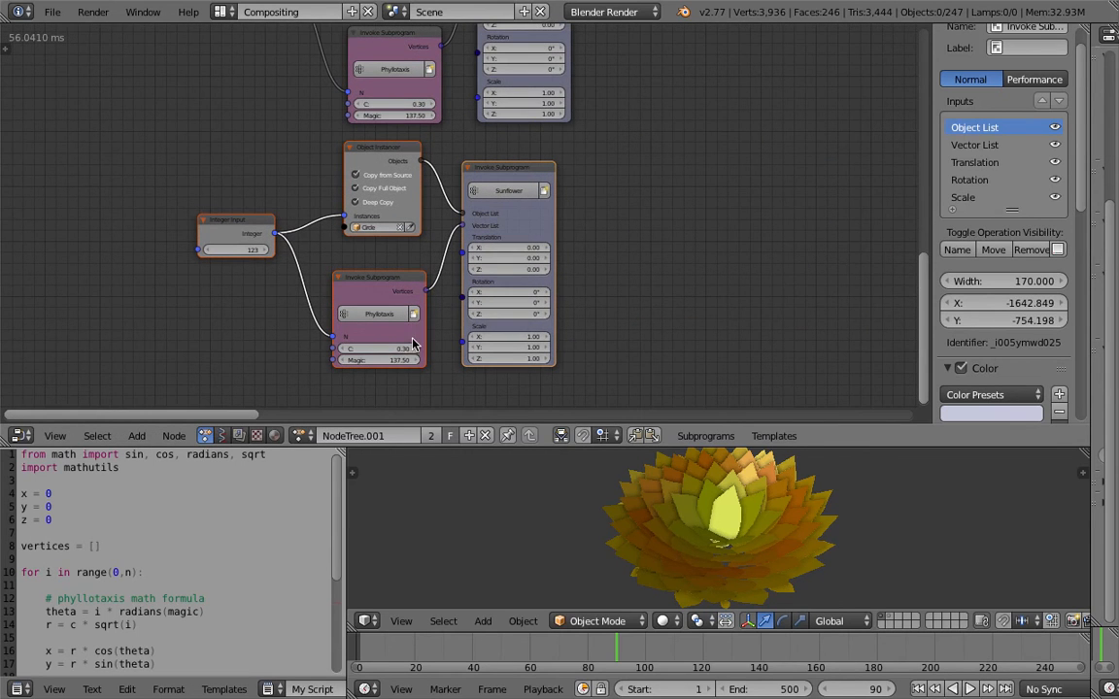
{"action": "left_click_drag", "start_coordinate": [525, 251], "coordinate": [660, 250]}
{"action": "left_click_drag", "start_coordinate": [247, 260], "coordinate": [544, 492]}
- Play the animation from around frame 135 to frame 156, and set the second Sunflower's X translation to 9.09
{"action": "middle_click_drag", "start_coordinate": [544, 485], "coordinate": [690, 559]}
{"action": "scroll", "coordinate": [778, 550], "scroll_direction": "down", "scroll_amount": 3}
{"action": "left_click_drag", "start_coordinate": [417, 649], "coordinate": [749, 662]}
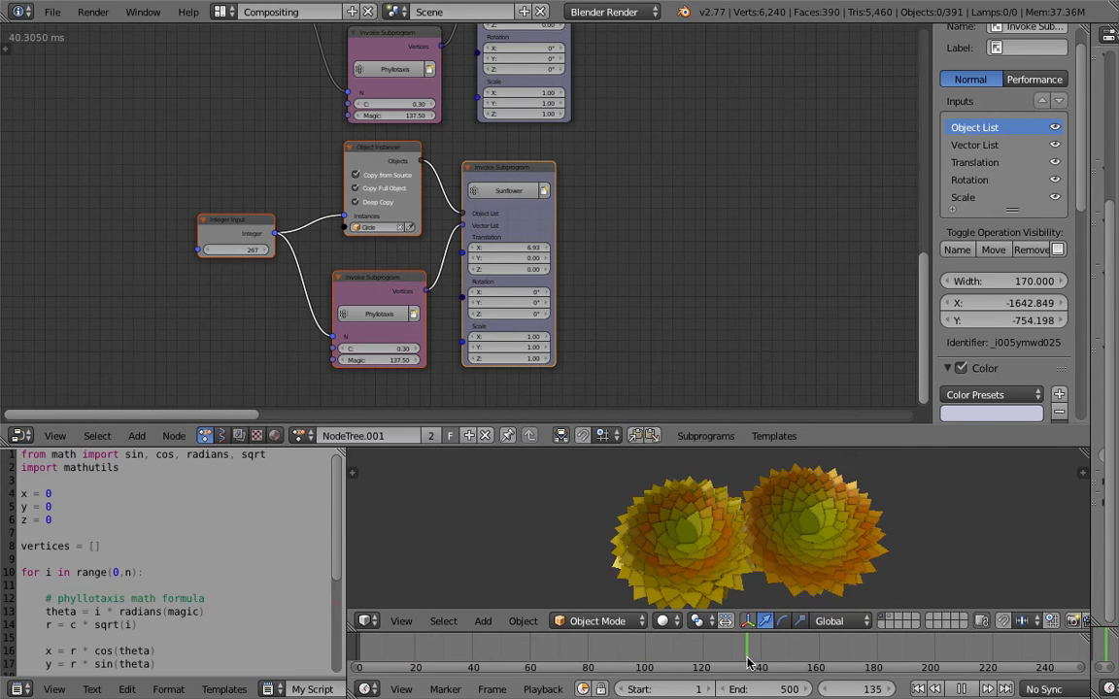
{"action": "key", "text": "Escape"}
{"action": "left_click_drag", "start_coordinate": [522, 248], "coordinate": [629, 248]}
- Duplicate the second flower's four nodes to the right and set the new Sunflower's X translation to 19.41
{"action": "scroll", "coordinate": [476, 260], "scroll_direction": "down", "scroll_amount": 2}
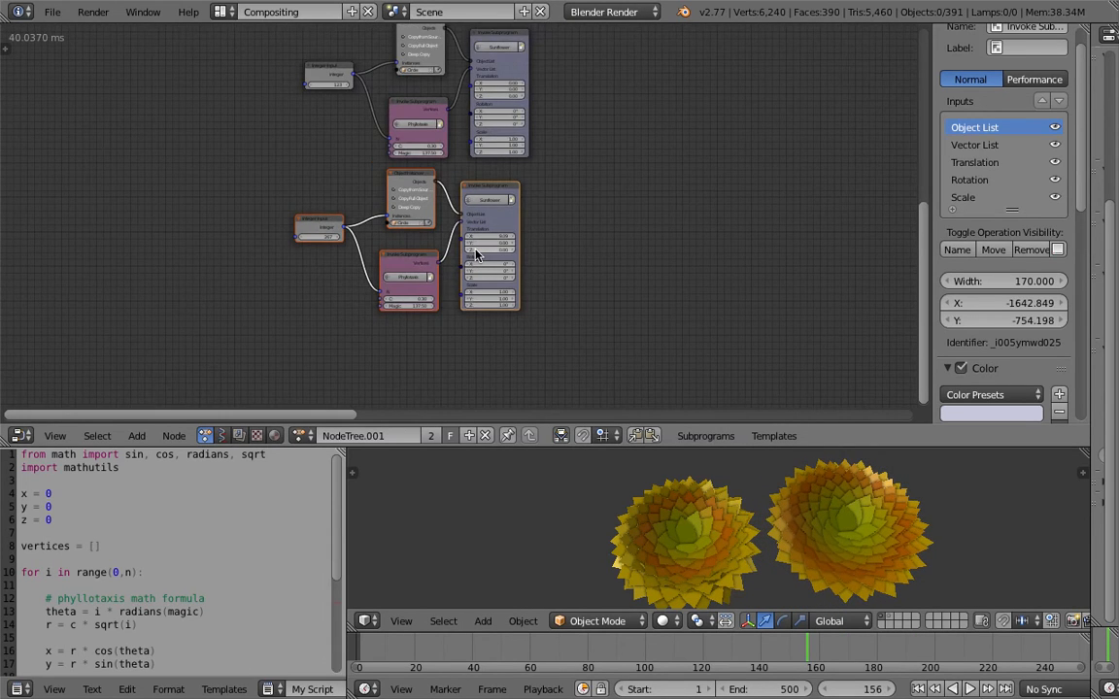
{"action": "key", "text": "shift+d"}
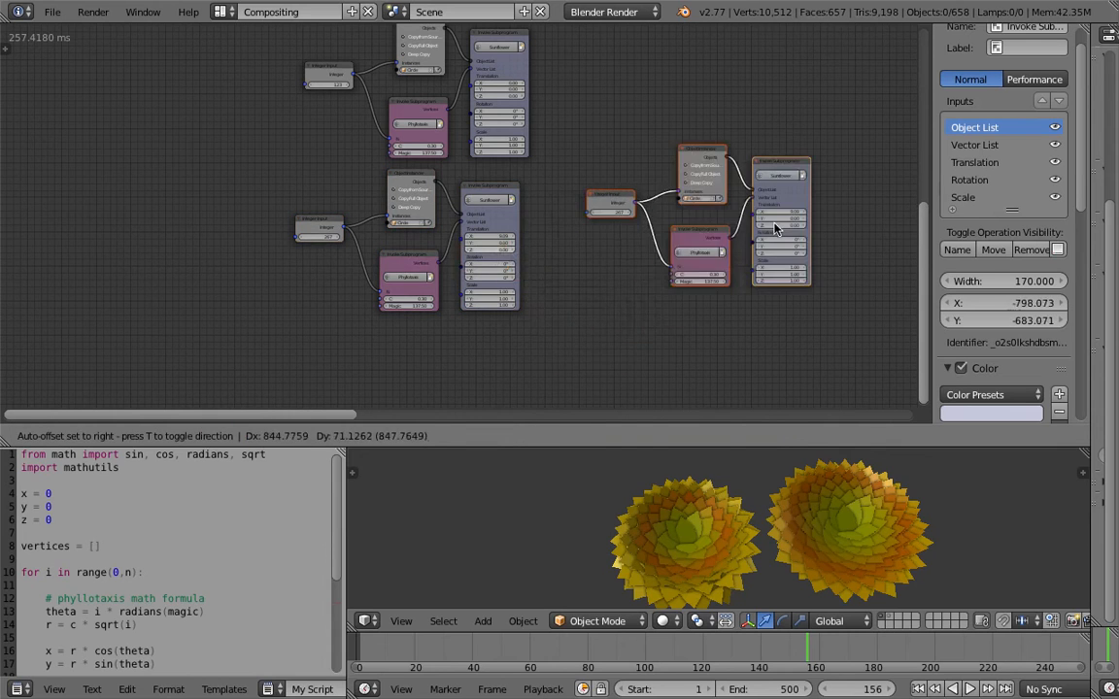
{"action": "left_click", "coordinate": [715, 229]}
{"action": "key", "text": "KP_Decimal"}
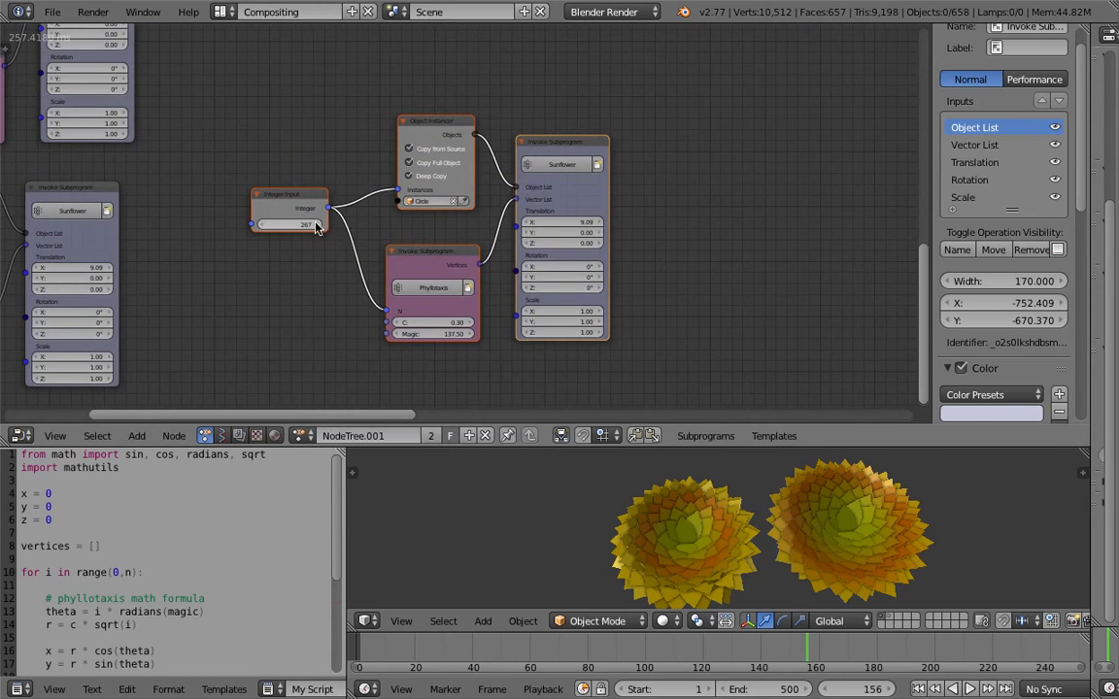
{"action": "left_click_drag", "start_coordinate": [568, 229], "coordinate": [612, 221]}
- Locate and select the Create Color List node and review its place in the My Loop network
{"action": "scroll", "coordinate": [674, 242], "scroll_direction": "down", "scroll_amount": 3}
{"action": "middle_click_drag", "start_coordinate": [585, 234], "coordinate": [626, 98]}
{"action": "left_click", "coordinate": [571, 126]}
{"action": "scroll", "coordinate": [572, 136], "scroll_direction": "up", "scroll_amount": 1}
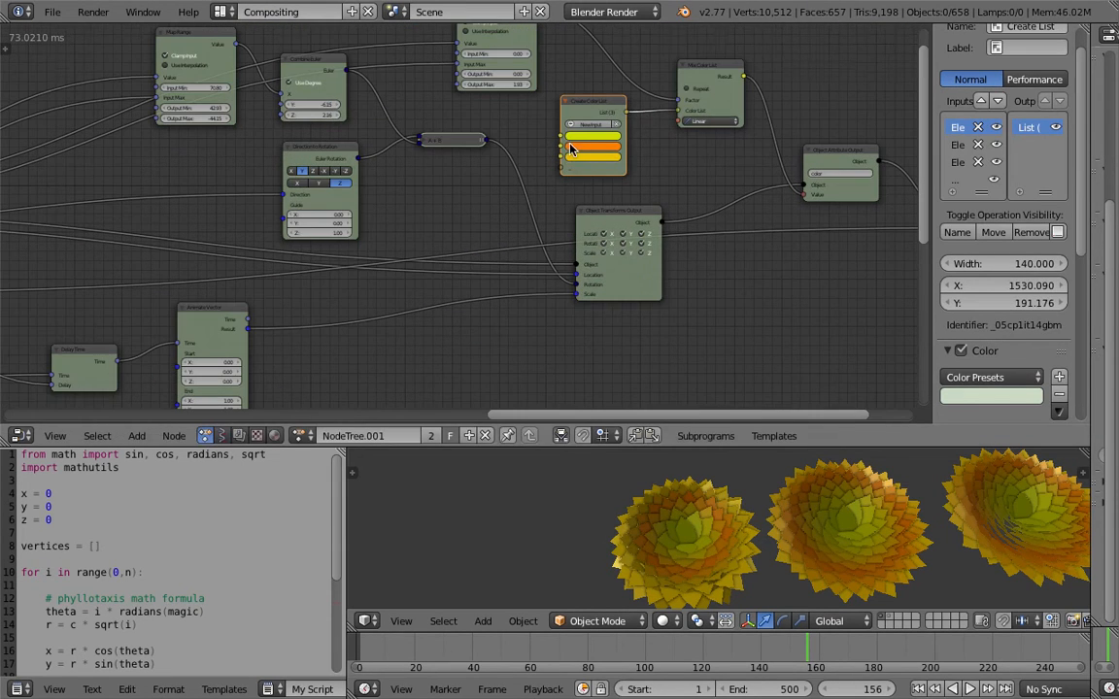
{"action": "scroll", "coordinate": [501, 167], "scroll_direction": "down", "scroll_amount": 2}
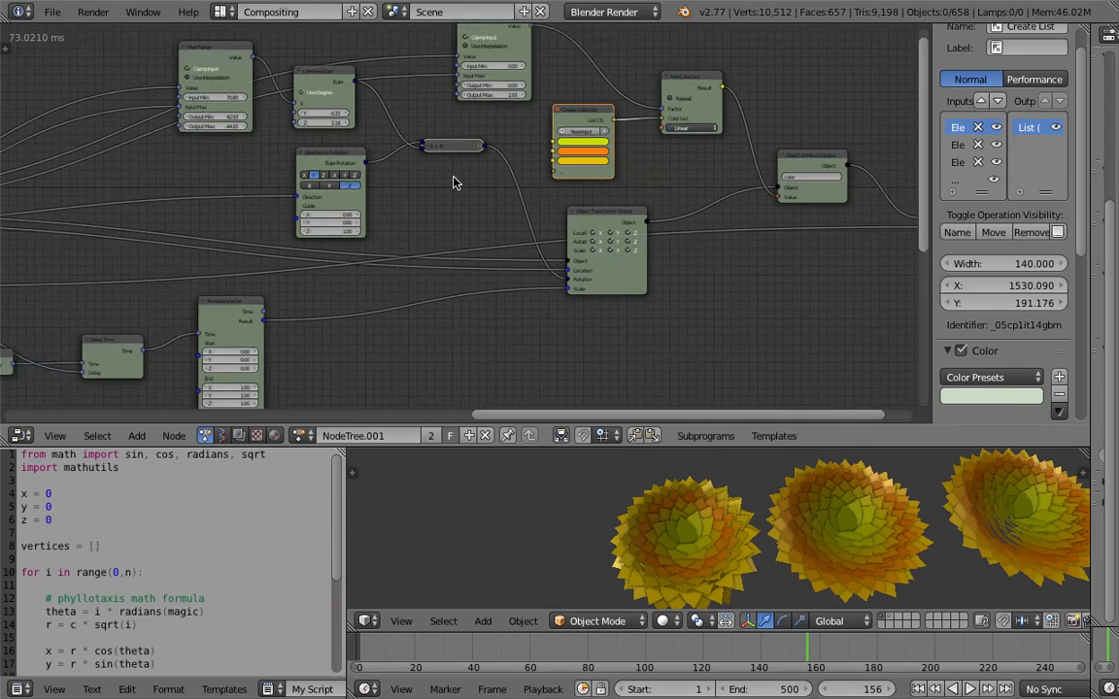
{"action": "middle_click_drag", "start_coordinate": [308, 175], "coordinate": [498, 156]}
- Save the project as AN_phy_v2_010.blend, and save it again under the next incremented version number
{"action": "left_click", "coordinate": [51, 12]}
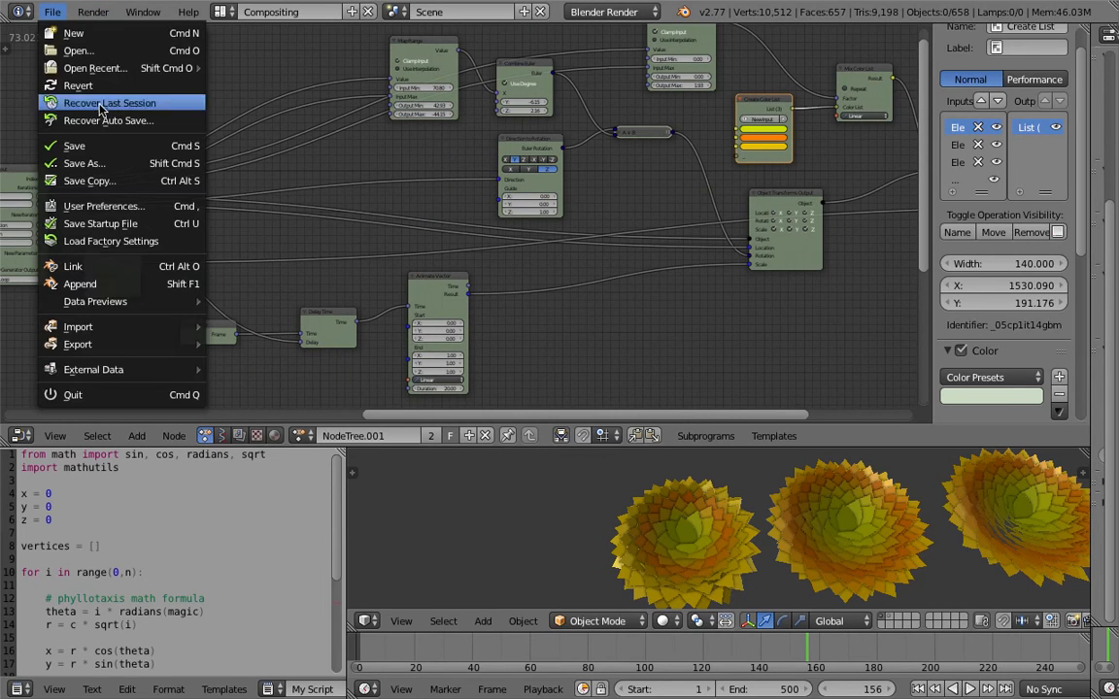
{"action": "left_click", "coordinate": [110, 163]}
{"action": "key", "text": "KP_Add"}
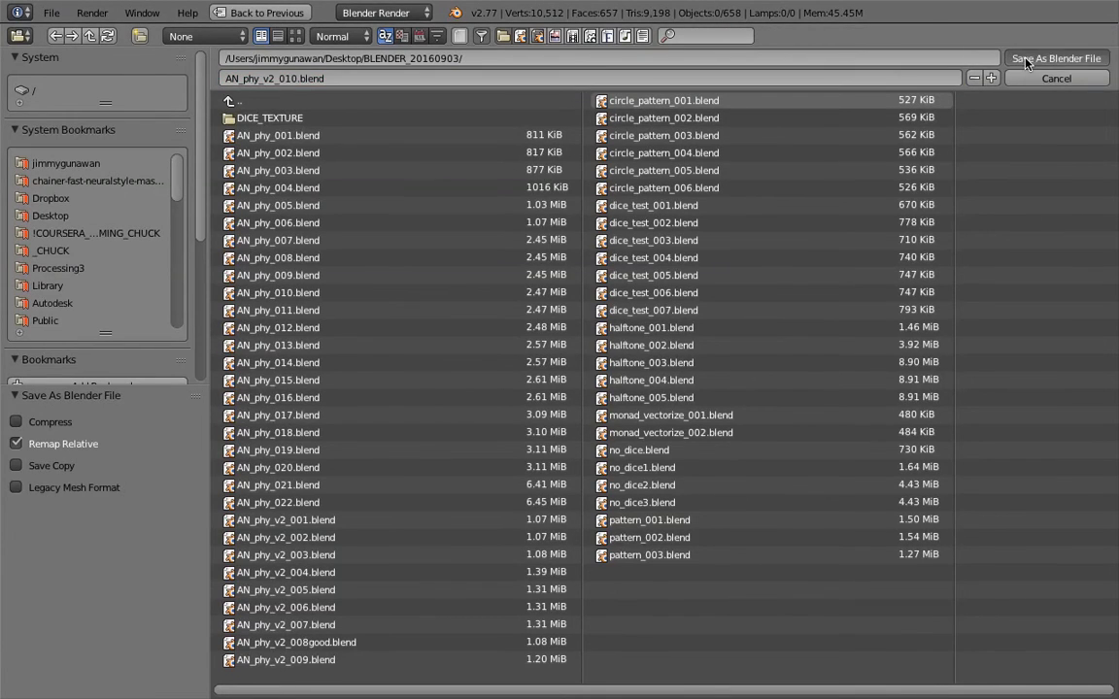
{"action": "left_click", "coordinate": [1056, 60]}
{"action": "left_click", "coordinate": [50, 11]}
{"action": "left_click", "coordinate": [97, 160]}
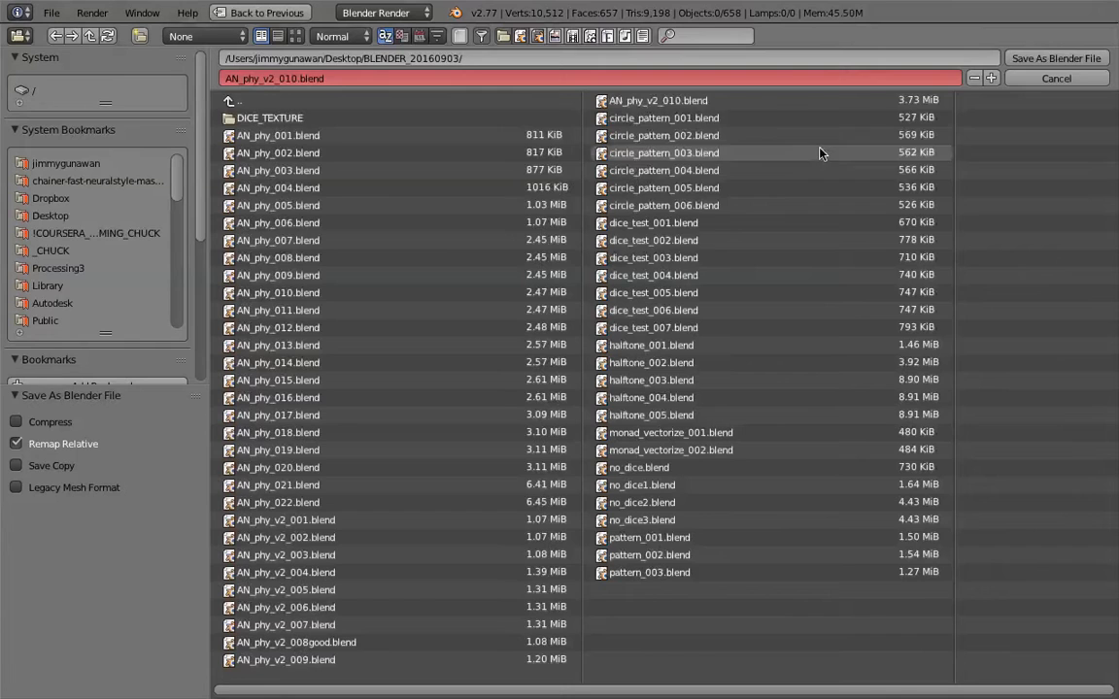
{"action": "key", "text": "KP_Add"}
{"action": "key", "text": "Return"}
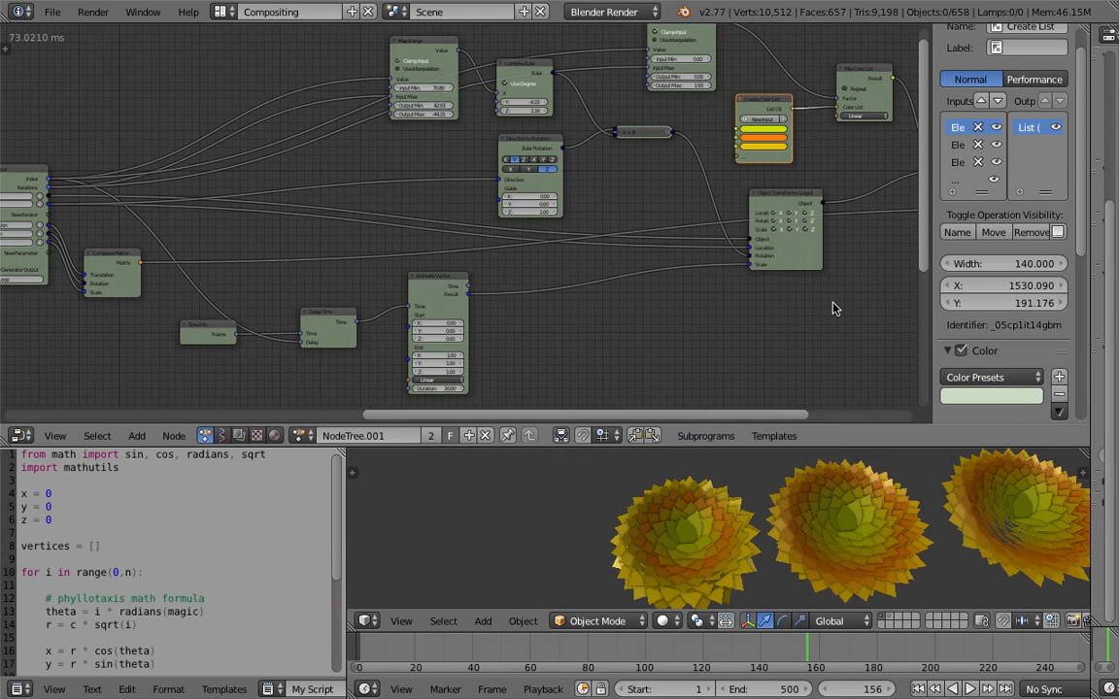
- Hide the node properties region and link the Create Color List's three elements to new parameters on the Loop Input node
{"action": "middle_click_drag", "start_coordinate": [762, 124], "coordinate": [770, 123]}
{"action": "left_click_drag", "start_coordinate": [932, 137], "coordinate": [1118, 110]}
{"action": "scroll", "coordinate": [735, 207], "scroll_direction": "down", "scroll_amount": 1}
{"action": "scroll", "coordinate": [828, 161], "scroll_direction": "down", "scroll_amount": 2}
{"action": "middle_click_drag", "start_coordinate": [827, 162], "coordinate": [959, 141]}
{"action": "left_click_drag", "start_coordinate": [913, 128], "coordinate": [375, 230]}
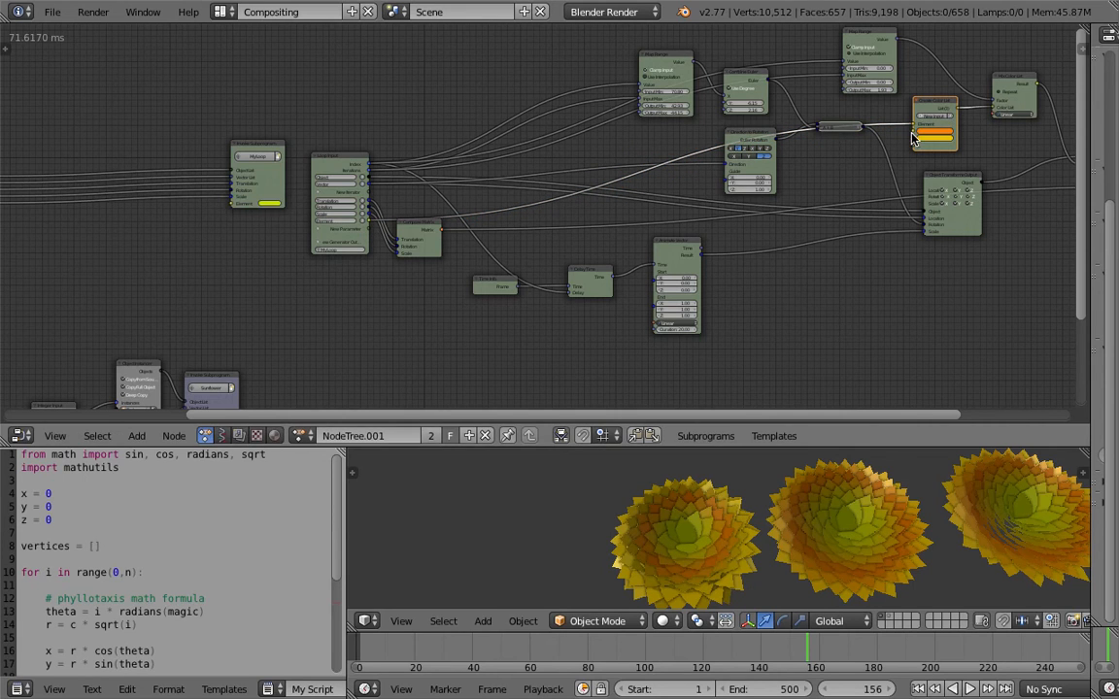
{"action": "left_click_drag", "start_coordinate": [914, 127], "coordinate": [369, 233]}
{"action": "mouse_move", "coordinate": [914, 143]}
{"action": "left_mouse_down"}
{"action": "mouse_move", "coordinate": [797, 188]}
{"action": "mouse_move", "coordinate": [370, 242]}
{"action": "mouse_move", "coordinate": [913, 144]}
{"action": "left_mouse_up"}
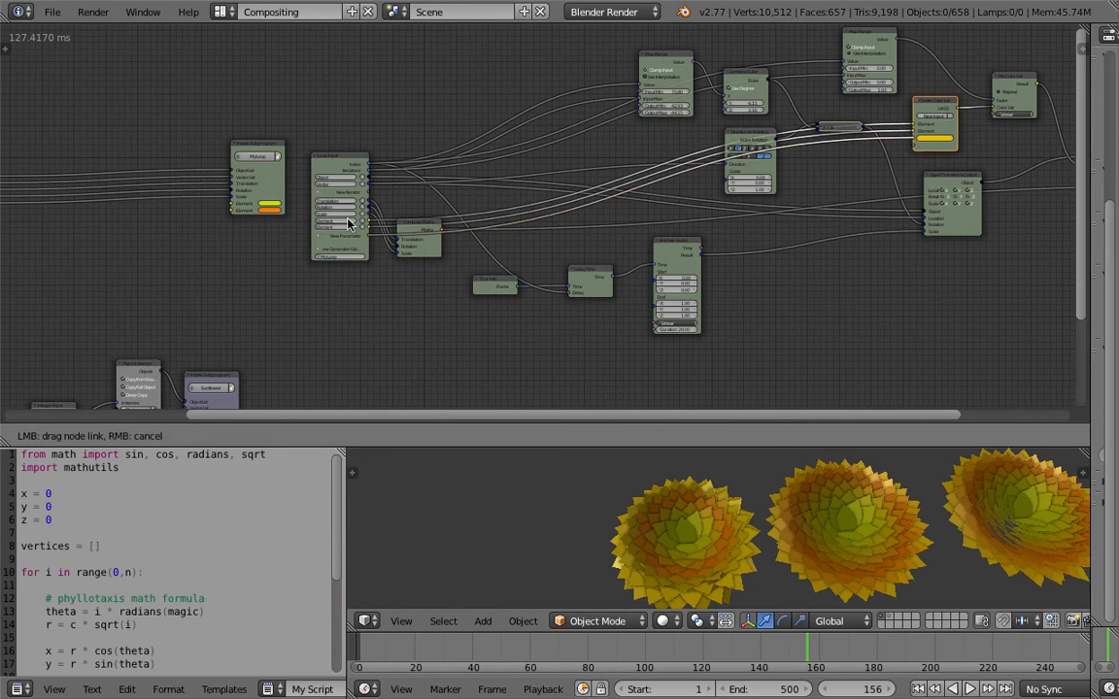
- Move the Group Input node closer to My Loop and expose its three Element colors as new group parameters
{"action": "middle_click_drag", "start_coordinate": [267, 215], "coordinate": [605, 219]}
{"action": "scroll", "coordinate": [528, 195], "scroll_direction": "up", "scroll_amount": 4}
{"action": "middle_click_drag", "start_coordinate": [504, 195], "coordinate": [551, 198]}
{"action": "scroll", "coordinate": [590, 209], "scroll_direction": "up", "scroll_amount": 2}
{"action": "scroll", "coordinate": [589, 209], "scroll_direction": "up", "scroll_amount": 1}
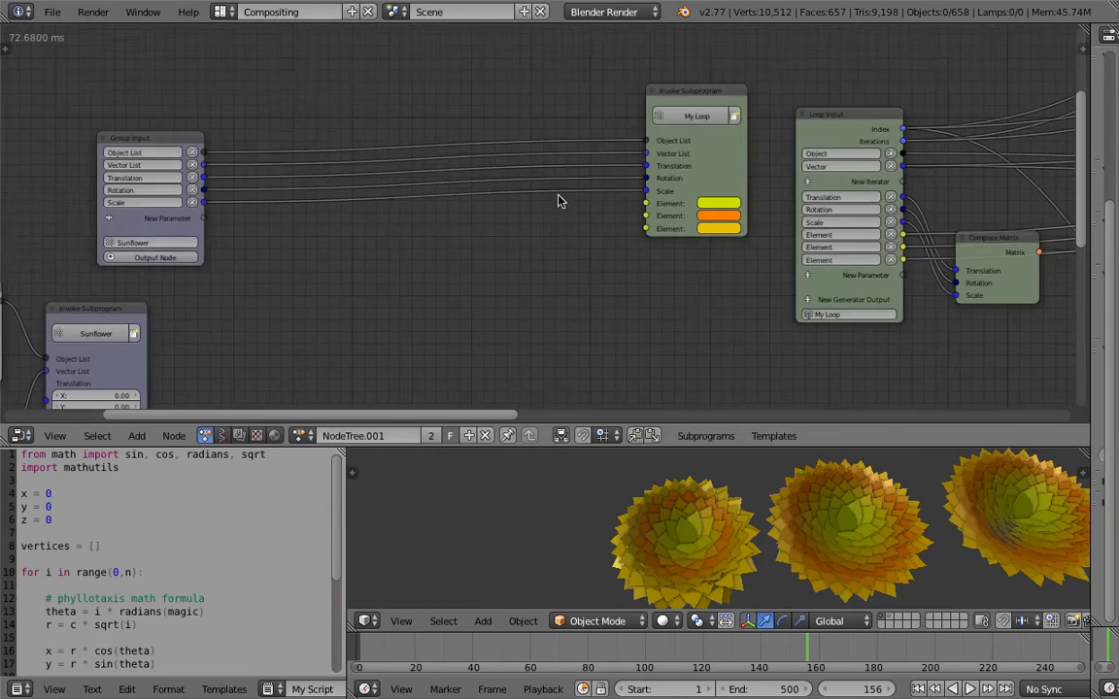
{"action": "left_click_drag", "start_coordinate": [158, 131], "coordinate": [490, 119]}
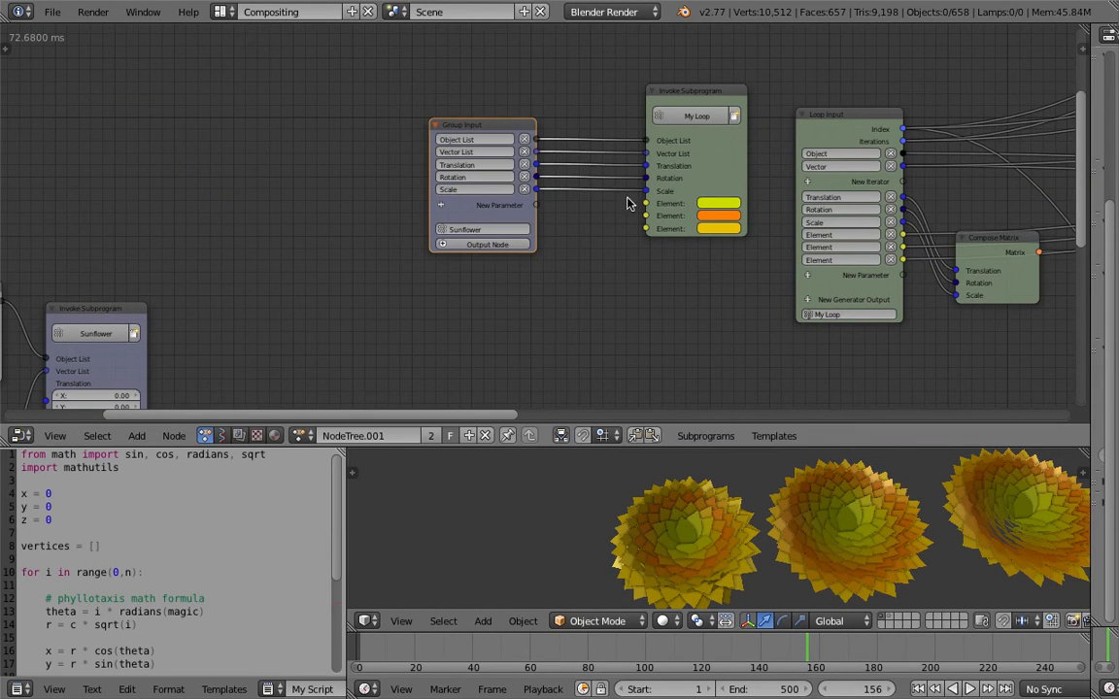
{"action": "left_click_drag", "start_coordinate": [643, 203], "coordinate": [541, 204]}
{"action": "left_click_drag", "start_coordinate": [645, 216], "coordinate": [540, 222]}
{"action": "left_click_drag", "start_coordinate": [657, 233], "coordinate": [540, 235]}
- Rename the three Element parameters on the Group Input node to Color A, Color B and Color C
{"action": "middle_click_drag", "start_coordinate": [594, 259], "coordinate": [632, 255]}
{"action": "left_click", "coordinate": [498, 198]}
{"action": "key", "text": "Tab"}
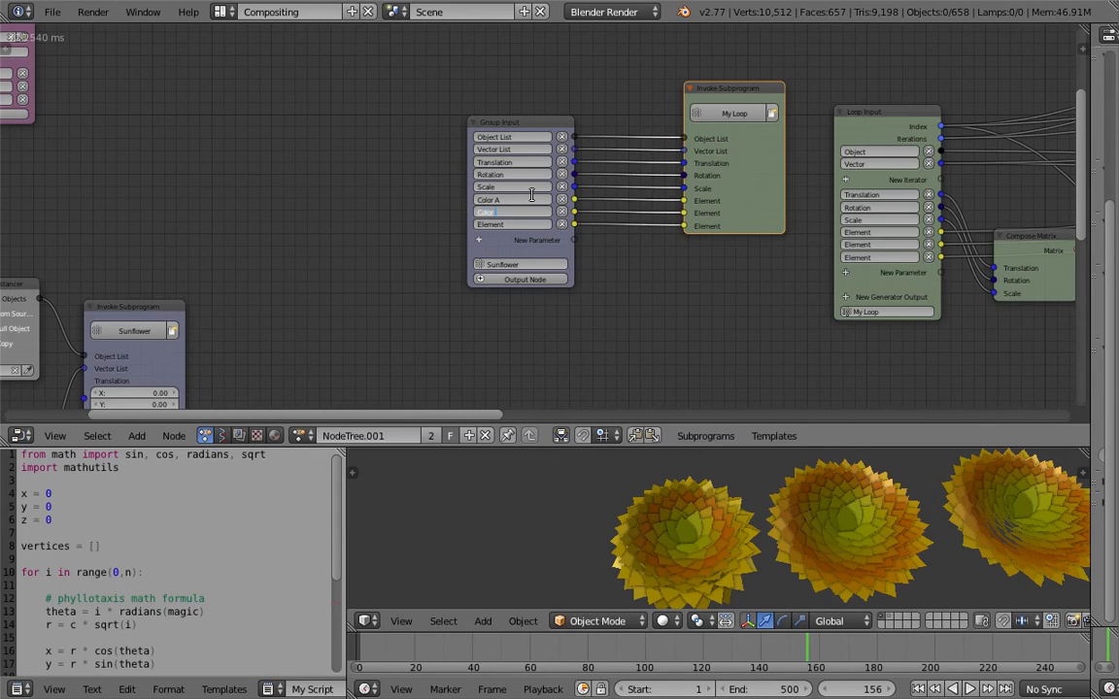
{"action": "key", "text": "Tab"}
{"action": "key", "text": "Return"}
- Set the second Sunflower node's Color A to cyan by adjusting its hue in HSV mode
{"action": "scroll", "coordinate": [323, 287], "scroll_direction": "down", "scroll_amount": 2}
{"action": "middle_click_drag", "start_coordinate": [316, 296], "coordinate": [568, 102]}
{"action": "middle_click_drag", "start_coordinate": [513, 226], "coordinate": [540, 162]}
{"action": "left_click_drag", "start_coordinate": [470, 39], "coordinate": [461, 29]}
{"action": "middle_click_drag", "start_coordinate": [548, 134], "coordinate": [565, 121]}
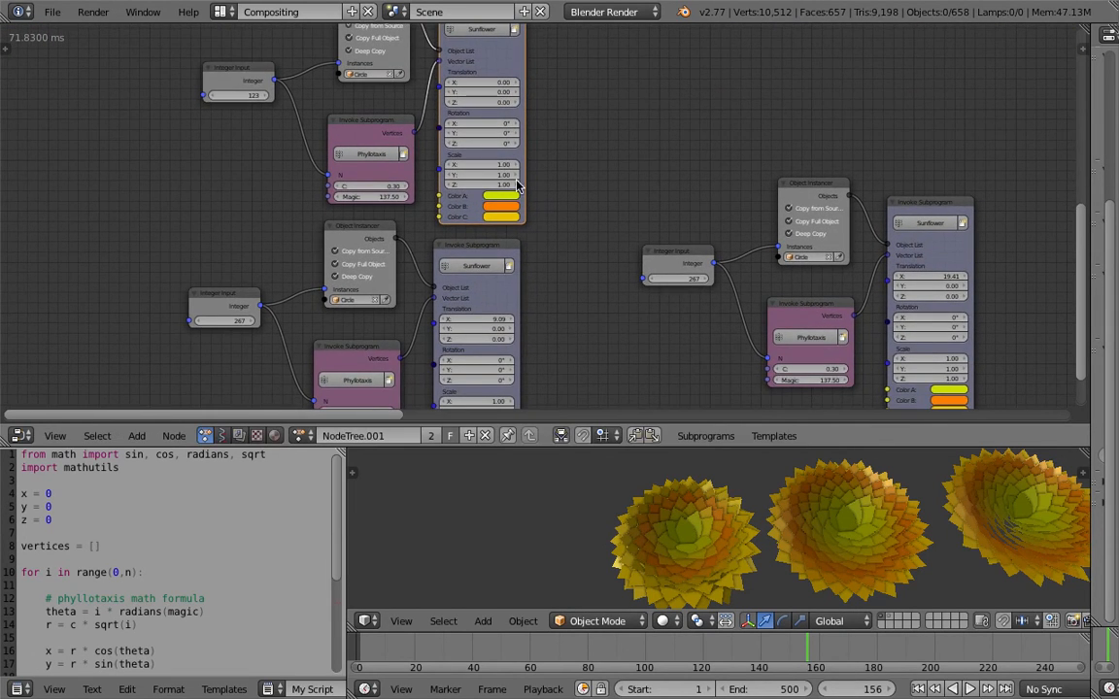
{"action": "middle_click_drag", "start_coordinate": [531, 200], "coordinate": [511, 146]}
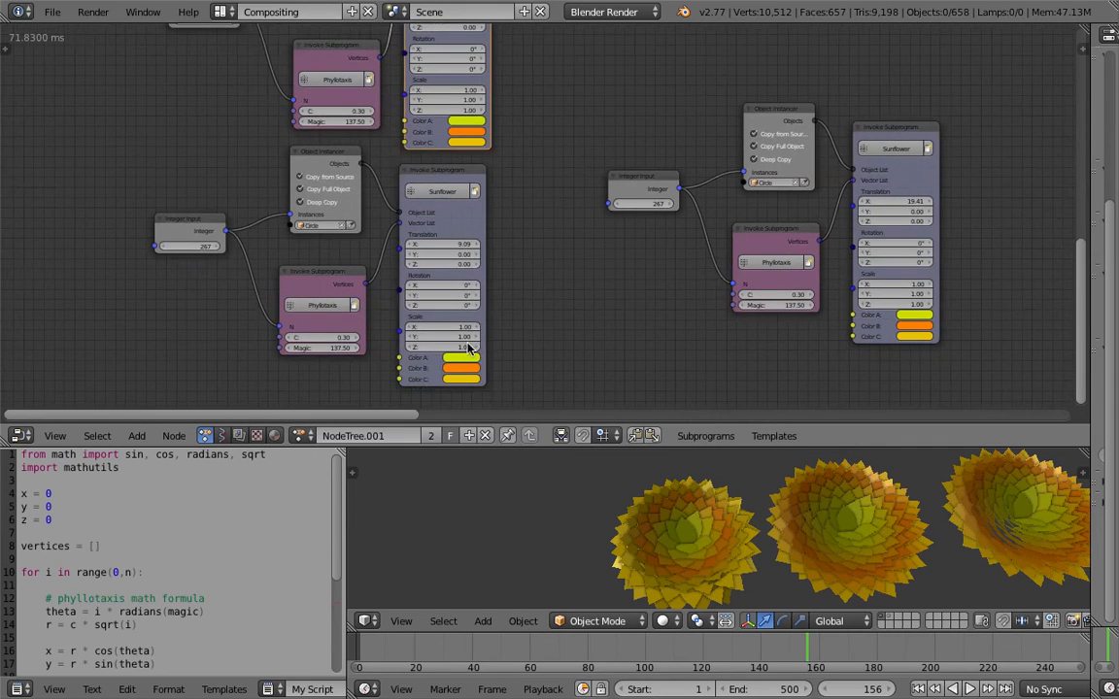
{"action": "left_click", "coordinate": [468, 361]}
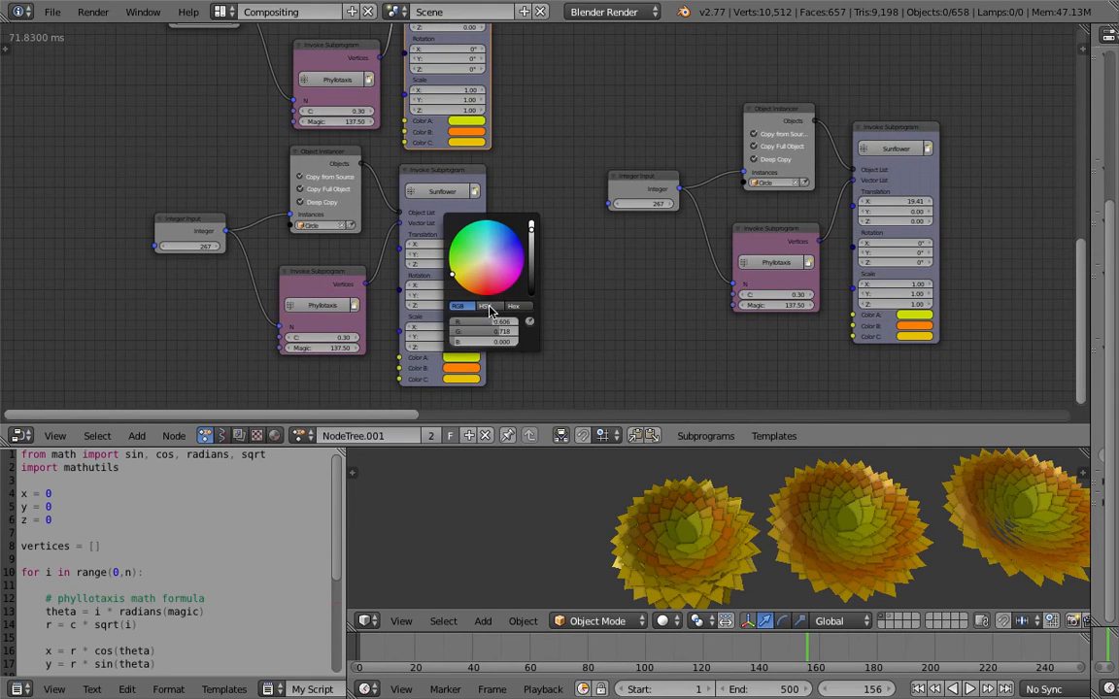
{"action": "left_click", "coordinate": [489, 307]}
{"action": "left_click_drag", "start_coordinate": [467, 329], "coordinate": [506, 329]}
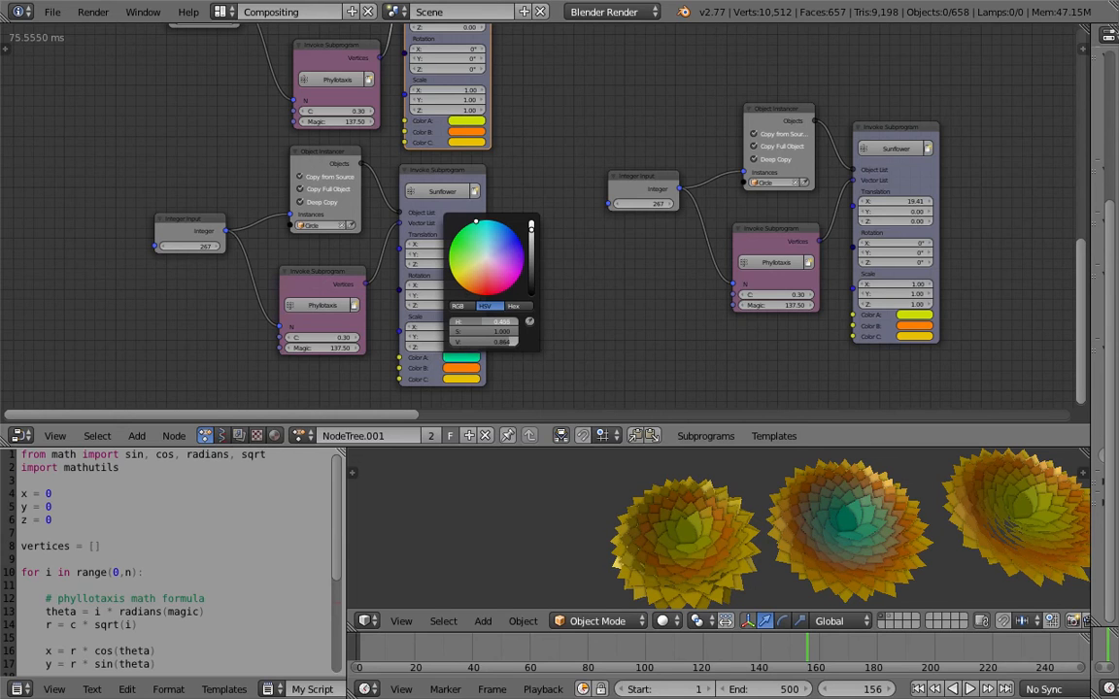
{"action": "mouse_move", "coordinate": [505, 329]}
{"action": "left_mouse_down"}
{"action": "mouse_move", "coordinate": [525, 329]}
{"action": "mouse_move", "coordinate": [506, 325]}
{"action": "left_mouse_up"}
- Change the second Sunflower node's Color B hue to cyan and its Color C hue to blue
{"action": "left_click", "coordinate": [472, 369]}
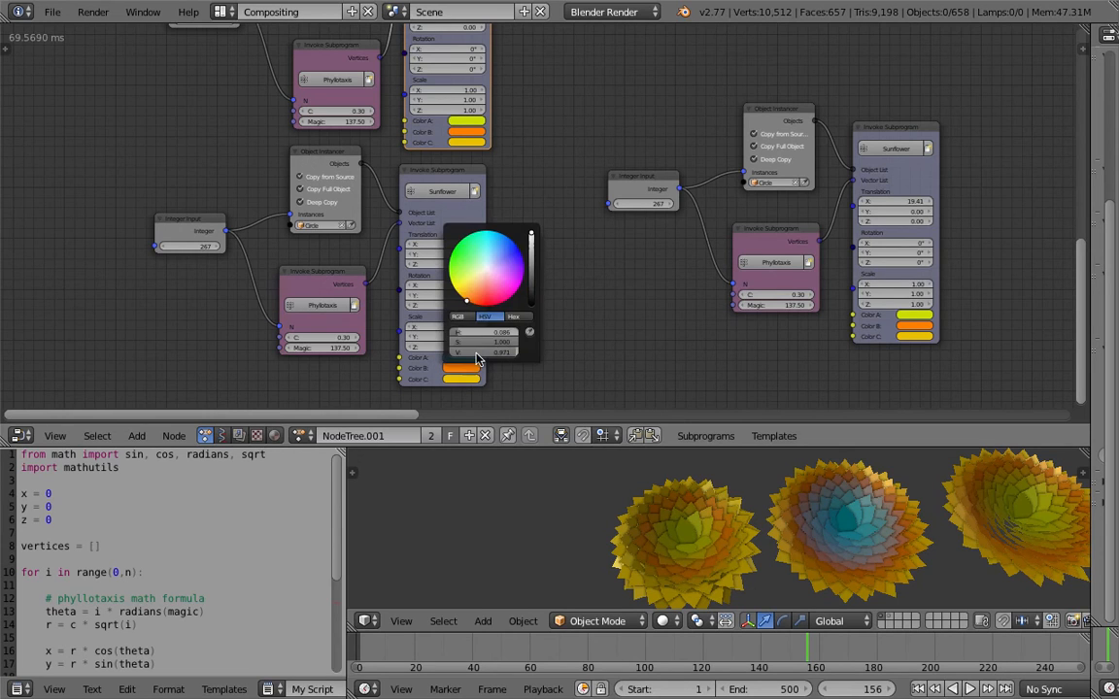
{"action": "left_click_drag", "start_coordinate": [483, 332], "coordinate": [500, 333]}
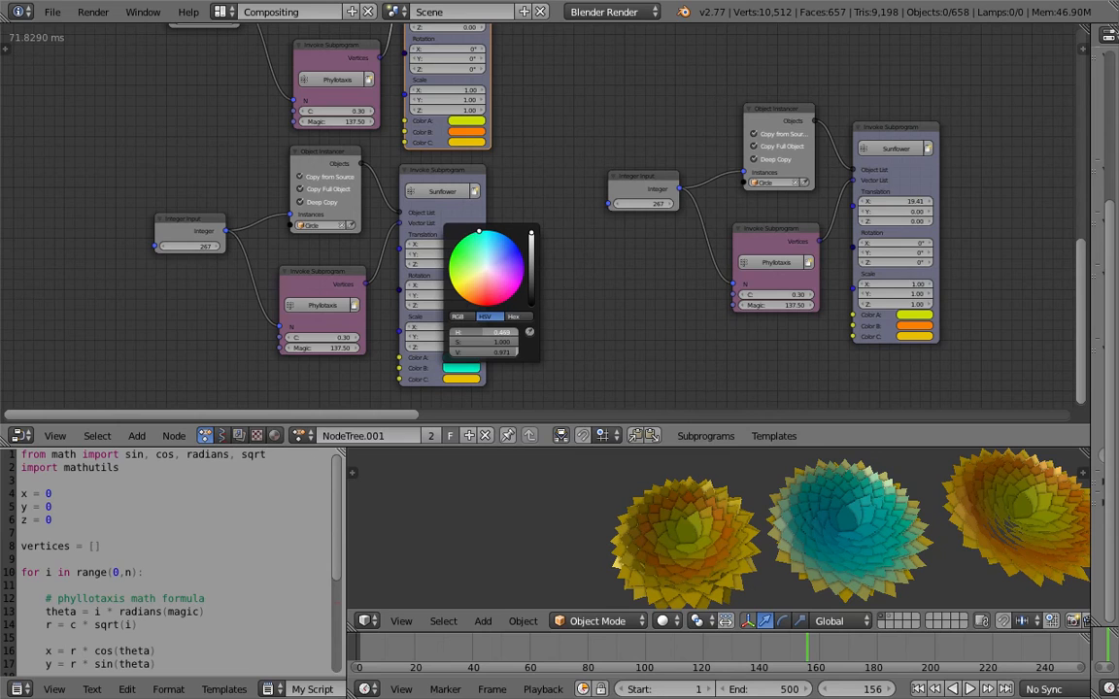
{"action": "left_click", "coordinate": [475, 381]}
{"action": "left_click", "coordinate": [483, 344]}
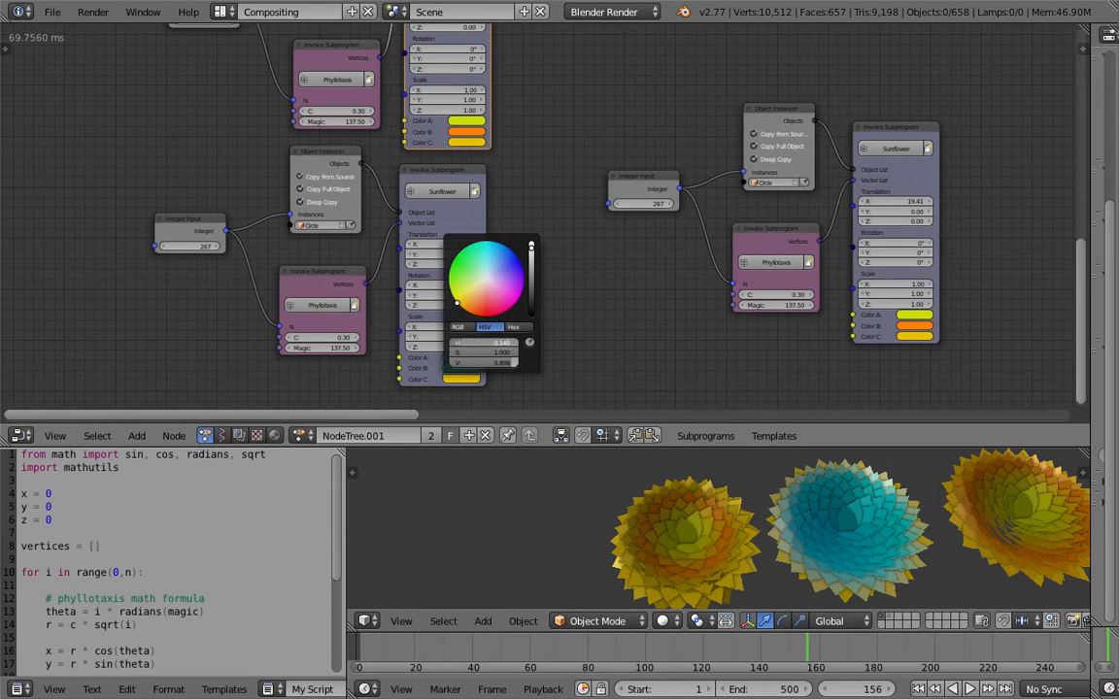
{"action": "left_click_drag", "start_coordinate": [483, 343], "coordinate": [504, 343]}
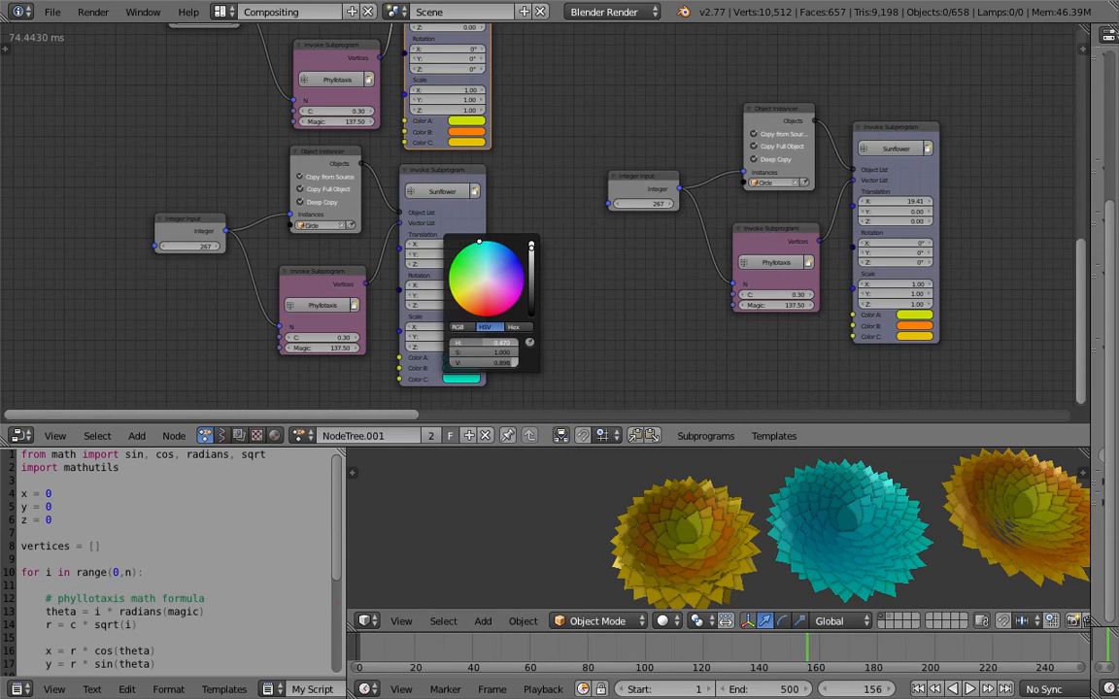
{"action": "left_click", "coordinate": [494, 343]}
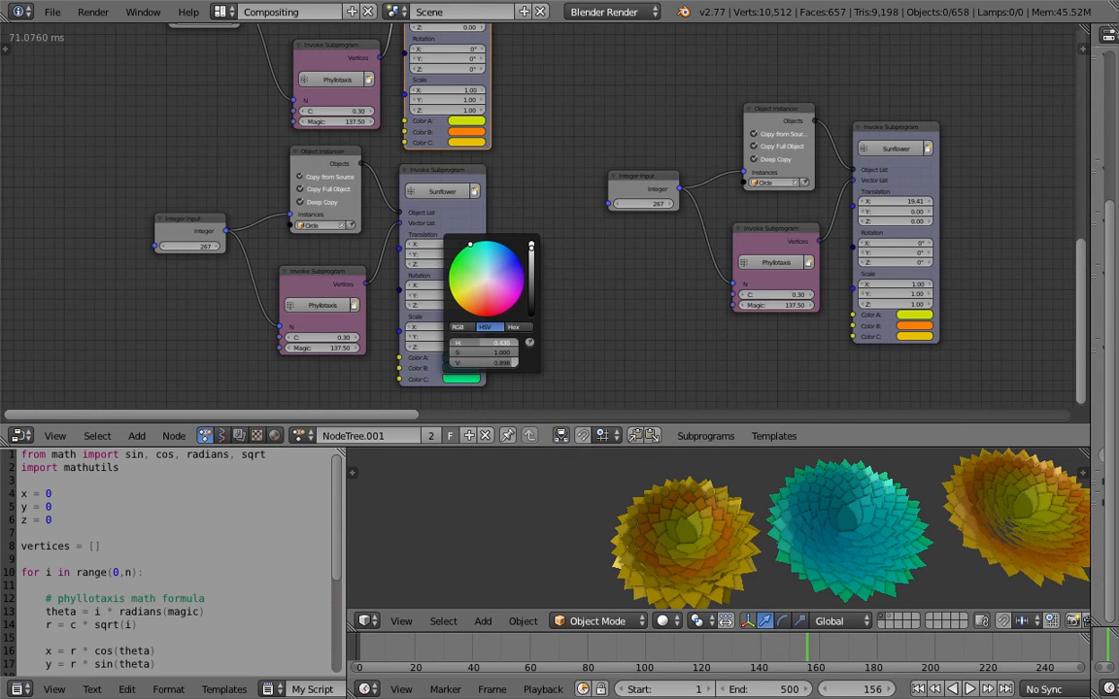
{"action": "left_click_drag", "start_coordinate": [486, 343], "coordinate": [493, 343]}
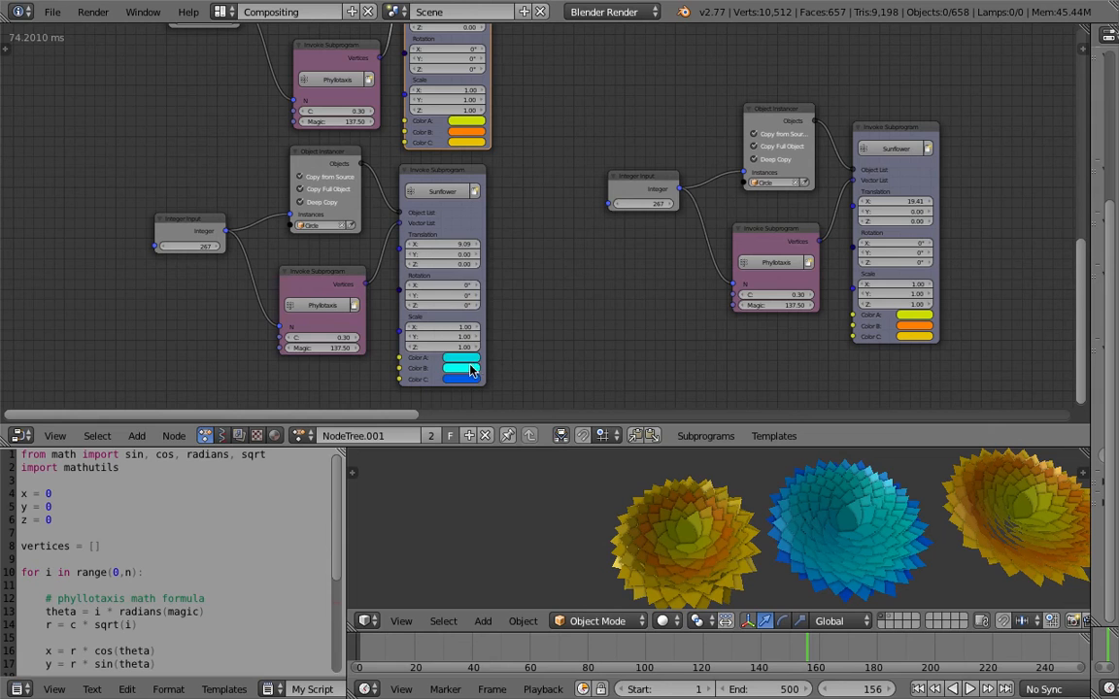
- Shift the second Sunflower node's Color B hue to sky blue, between Color A and Color C
{"action": "left_click", "coordinate": [471, 370]}
{"action": "left_click", "coordinate": [494, 332]}
{"action": "left_click_drag", "start_coordinate": [494, 333], "coordinate": [496, 332]}
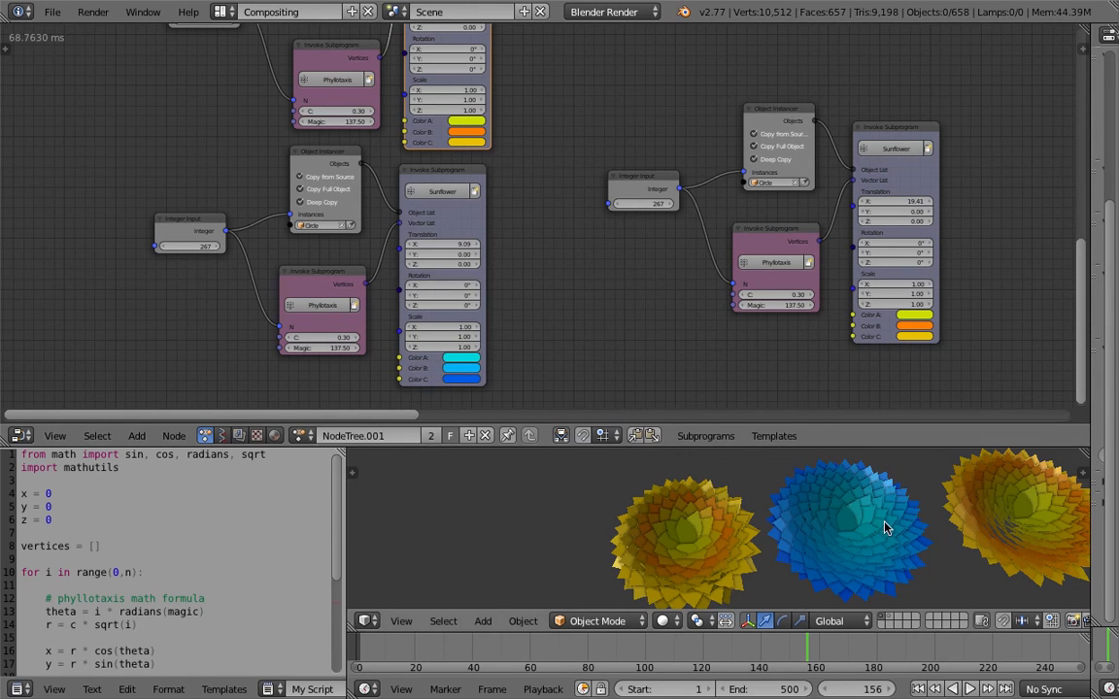
- Reposition the Object Instancer and Phyllotaxis nodes beside the third Sunflower node
{"action": "key", "text": "Home"}
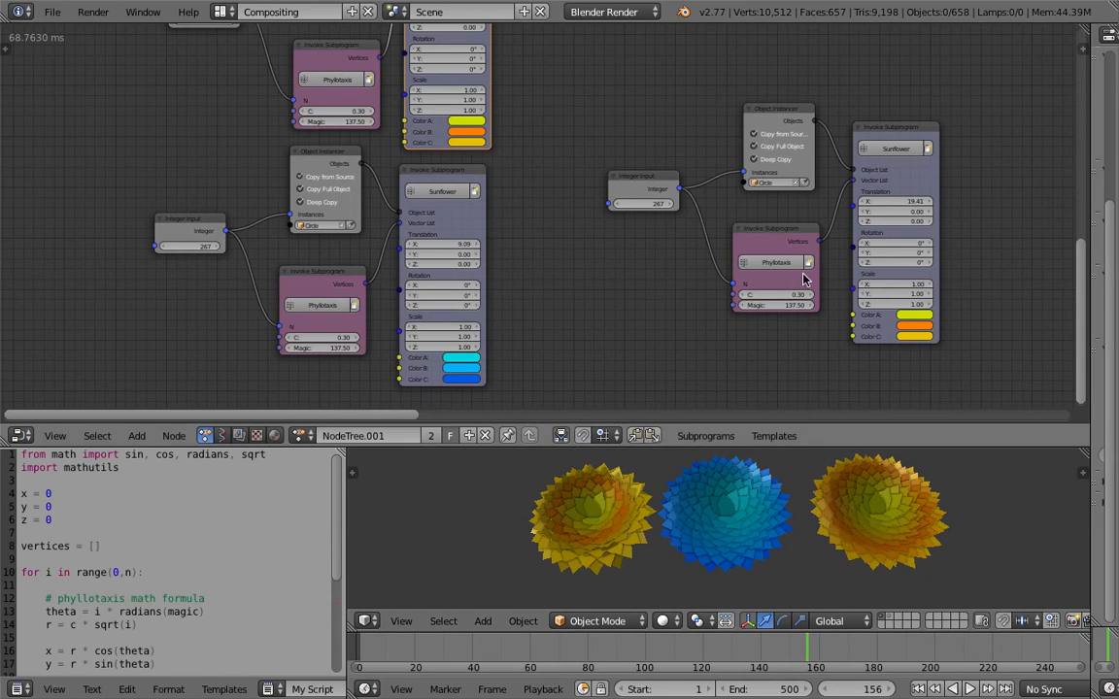
{"action": "middle_click_drag", "start_coordinate": [725, 307], "coordinate": [566, 296]}
{"action": "mouse_move", "coordinate": [773, 547]}
{"action": "middle_mouse_down"}
{"action": "mouse_move", "coordinate": [782, 534]}
{"action": "mouse_move", "coordinate": [768, 539]}
{"action": "middle_mouse_up"}
{"action": "middle_click_drag", "start_coordinate": [784, 372], "coordinate": [770, 368]}
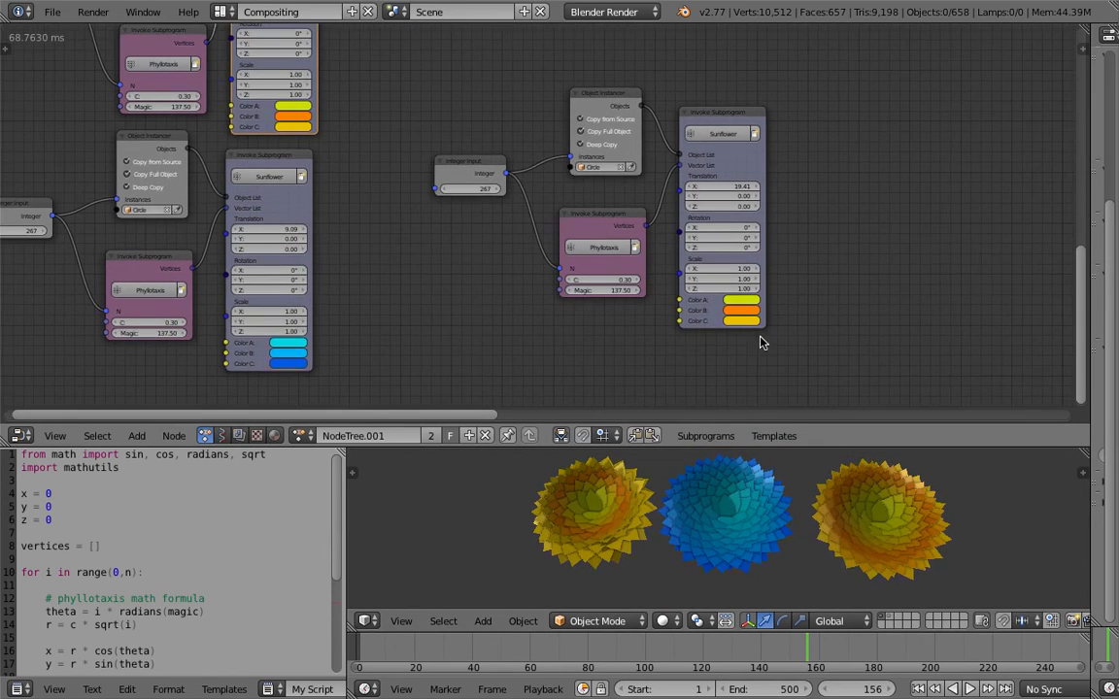
{"action": "scroll", "coordinate": [762, 342], "scroll_direction": "up", "scroll_amount": 1}
{"action": "left_click", "coordinate": [550, 214]}
{"action": "left_click", "coordinate": [543, 211]}
{"action": "left_click_drag", "start_coordinate": [546, 68], "coordinate": [526, 68]}
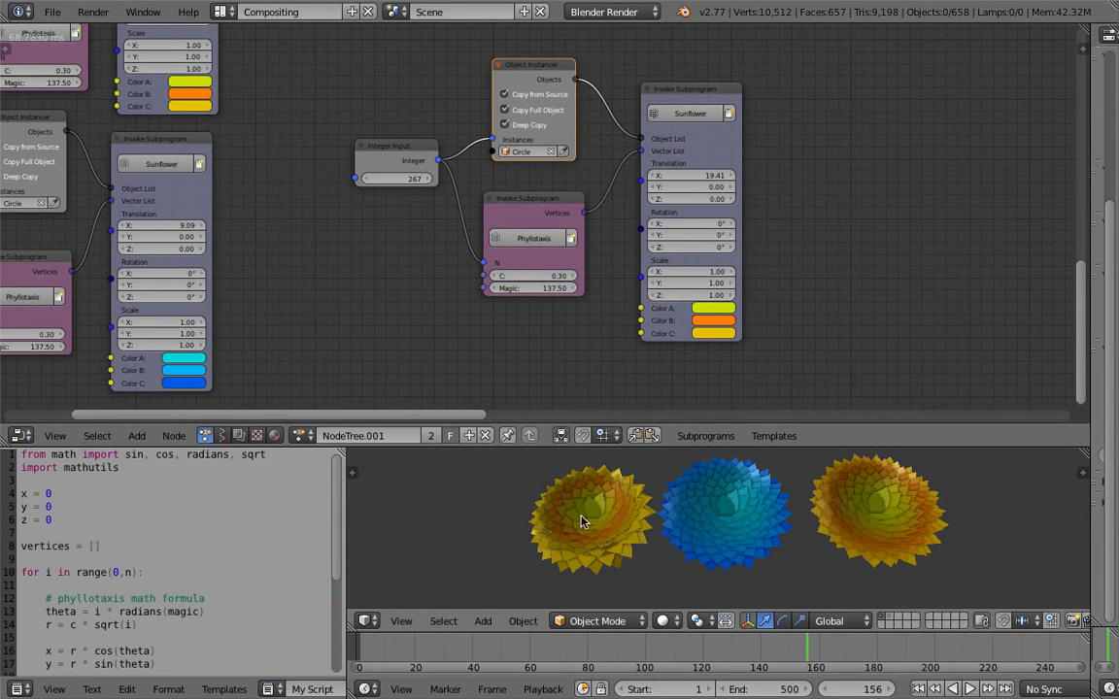
- Spread out the Object Instancer, Phyllotaxis and Integer Input nodes that feed the second, blue Sunflower node
{"action": "middle_click_drag", "start_coordinate": [708, 517], "coordinate": [659, 490]}
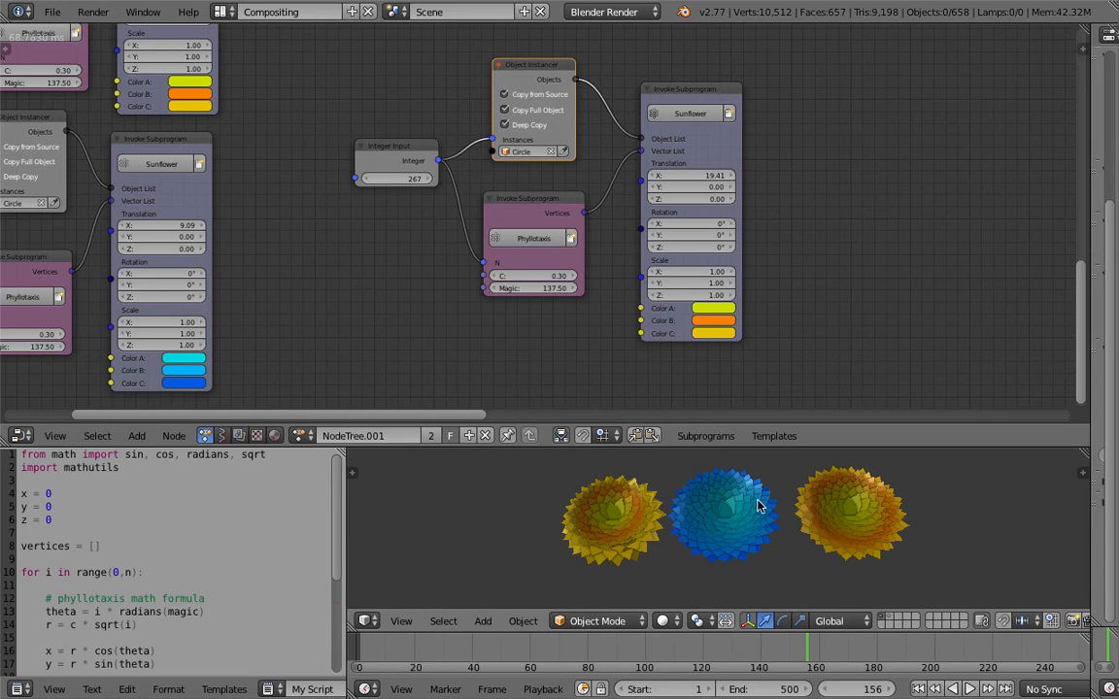
{"action": "scroll", "coordinate": [783, 277], "scroll_direction": "down", "scroll_amount": 8}
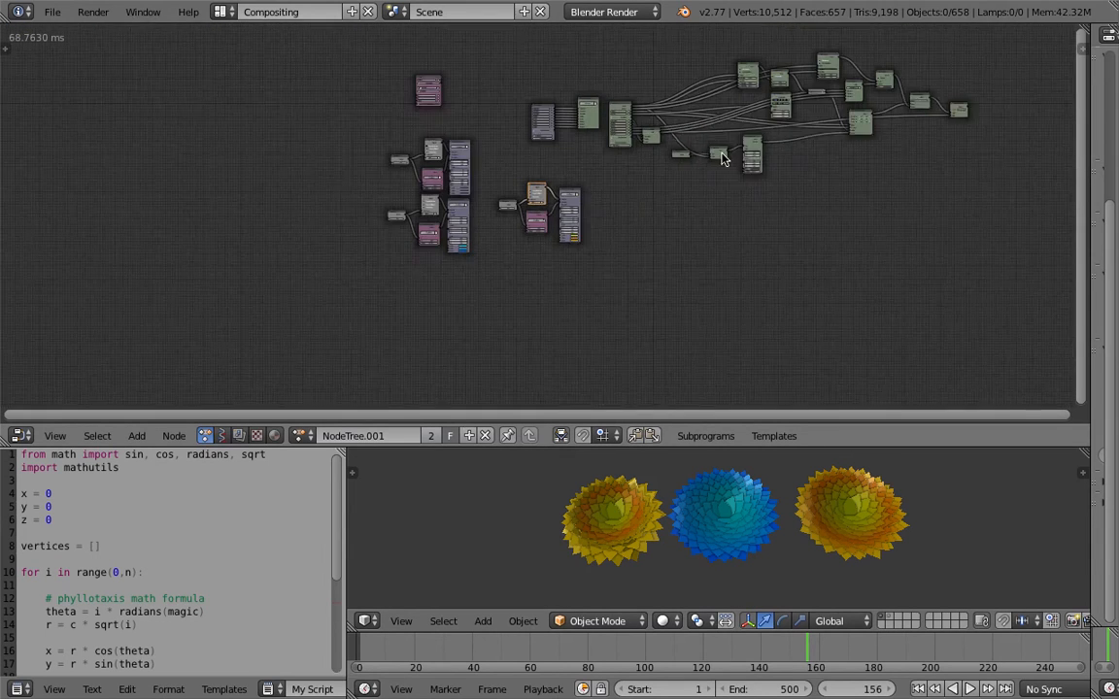
{"action": "middle_click_drag", "start_coordinate": [931, 126], "coordinate": [753, 139]}
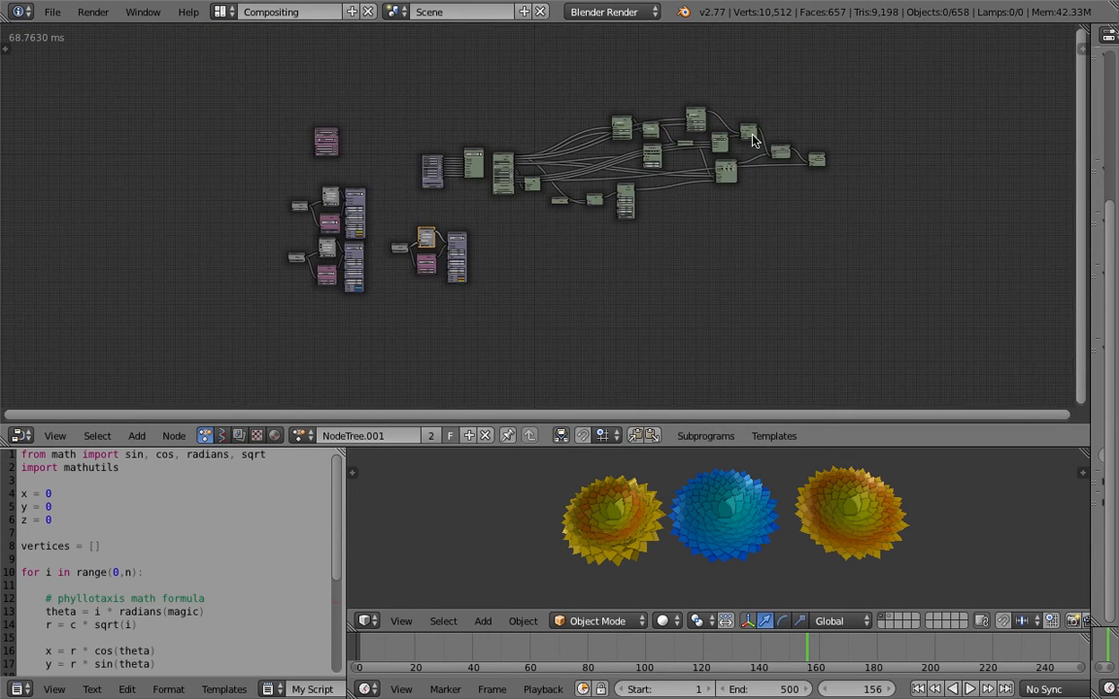
{"action": "scroll", "coordinate": [690, 298], "scroll_direction": "up", "scroll_amount": 8}
{"action": "middle_click_drag", "start_coordinate": [442, 355], "coordinate": [631, 322]}
{"action": "scroll", "coordinate": [630, 322], "scroll_direction": "up", "scroll_amount": 4}
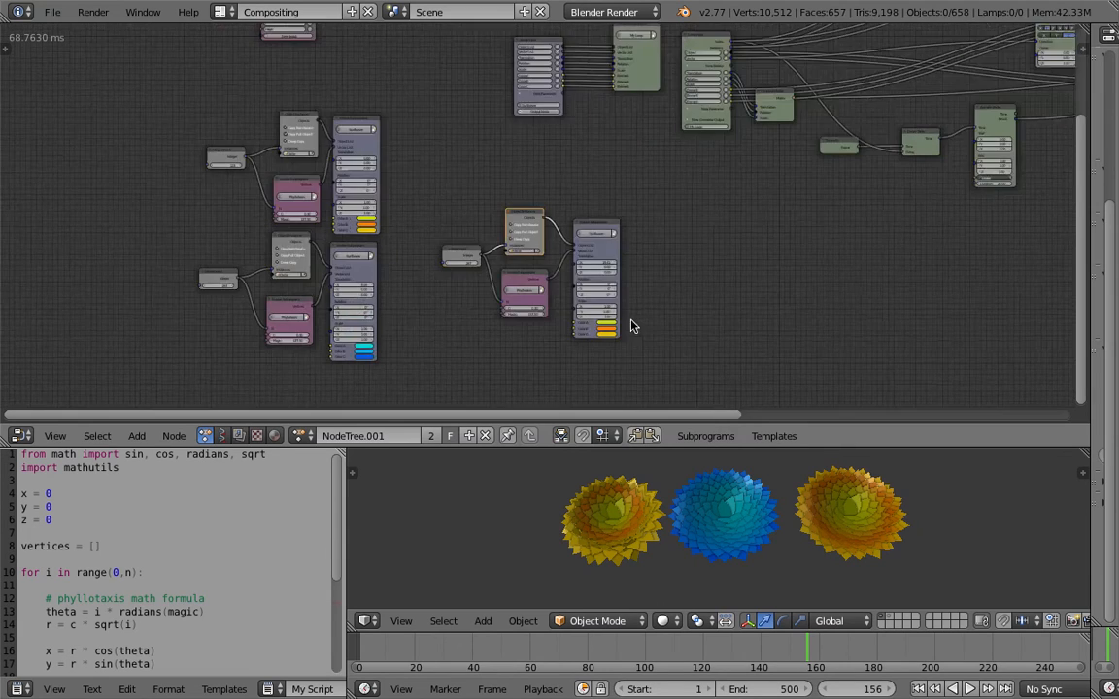
{"action": "scroll", "coordinate": [399, 250], "scroll_direction": "up", "scroll_amount": 2}
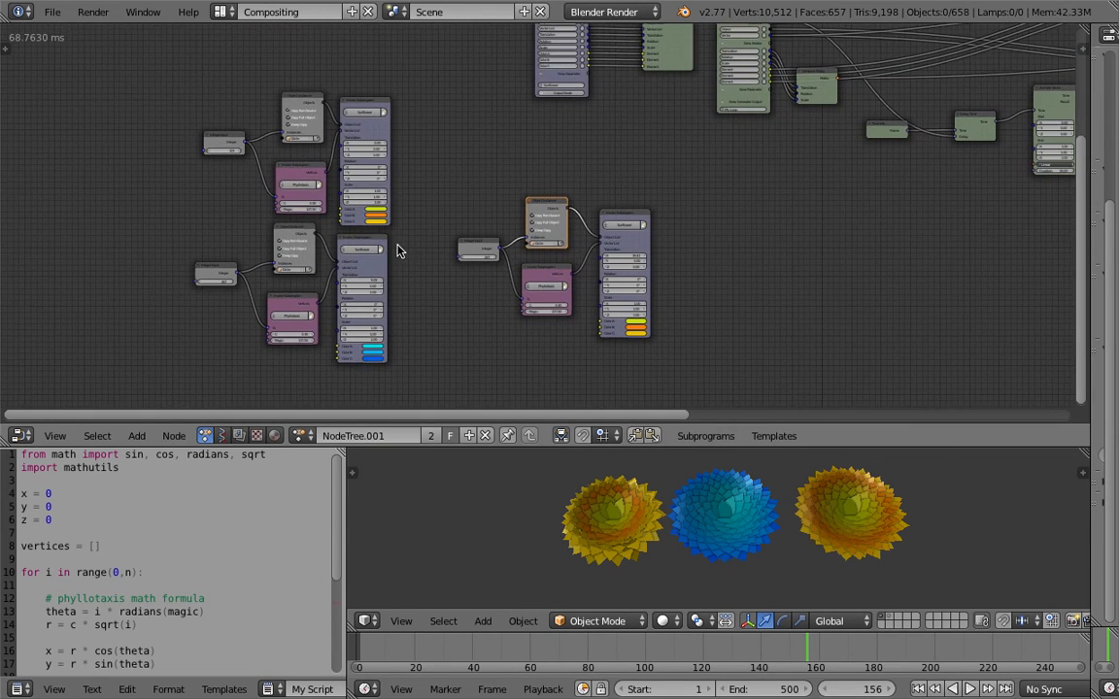
{"action": "left_click_drag", "start_coordinate": [232, 238], "coordinate": [223, 258]}
{"action": "left_click_drag", "start_coordinate": [230, 330], "coordinate": [218, 353]}
{"action": "left_click_drag", "start_coordinate": [150, 286], "coordinate": [144, 305]}
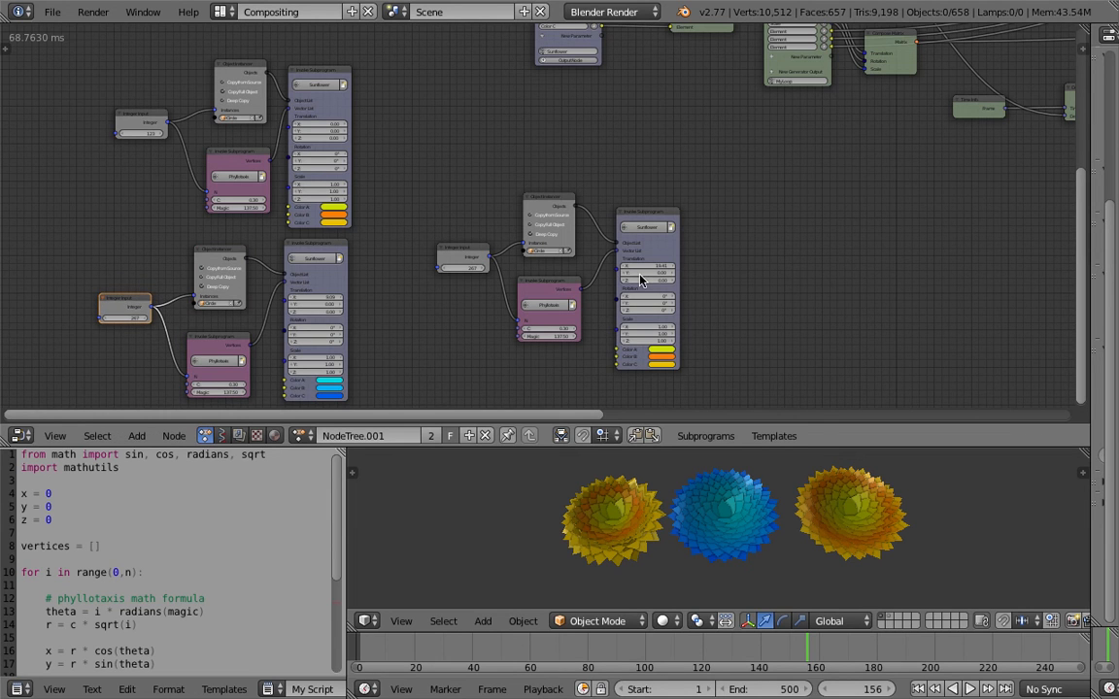
- Move the third flower's Phyllotaxis node closer beneath its Object Instancer node
{"action": "left_click", "coordinate": [477, 248]}
{"action": "left_click", "coordinate": [547, 201]}
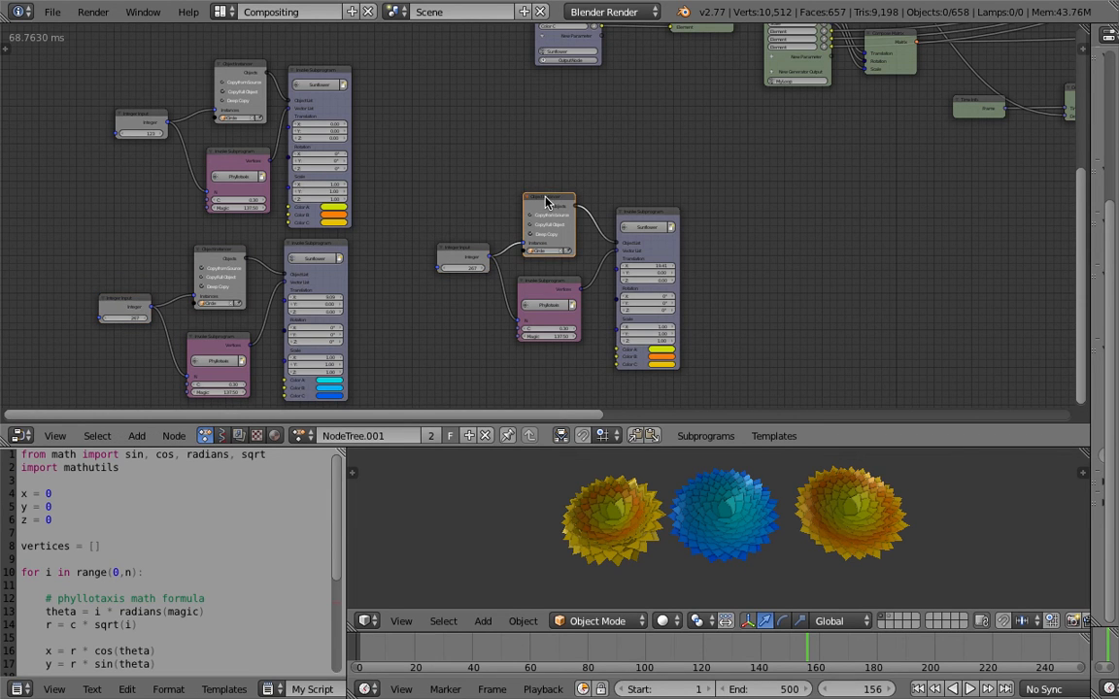
{"action": "left_click_drag", "start_coordinate": [556, 287], "coordinate": [557, 276]}
{"action": "middle_click_drag", "start_coordinate": [612, 302], "coordinate": [563, 254]}
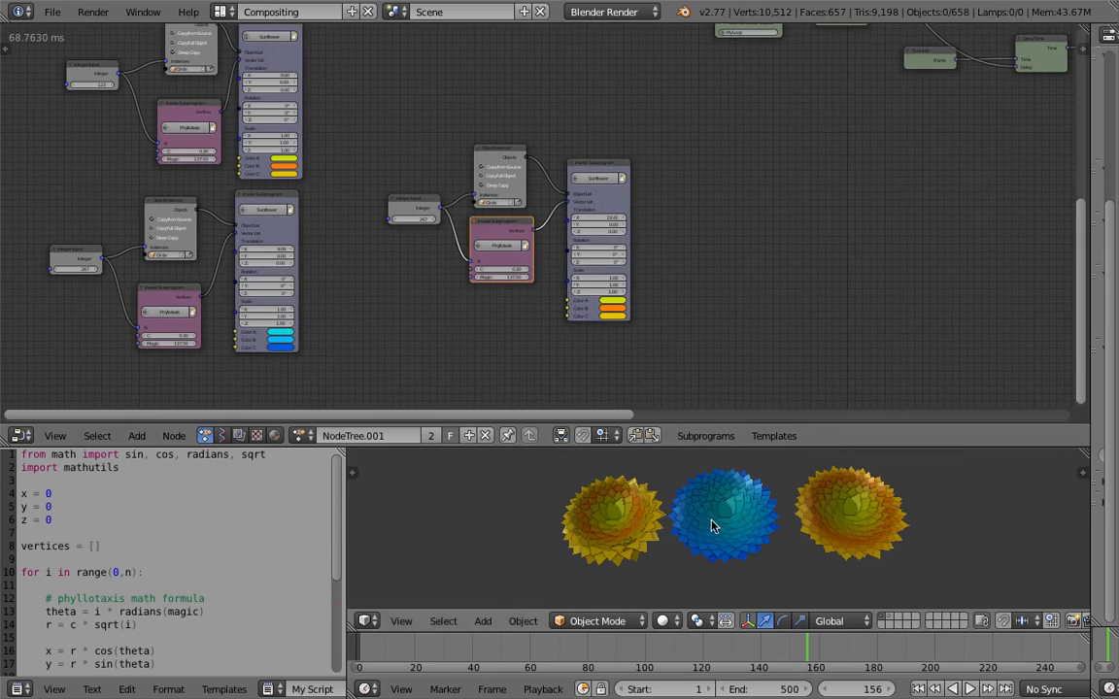
- Adjust the third Sunflower node's Color A to a yellow-green hue in HSV mode
{"action": "scroll", "coordinate": [654, 324], "scroll_direction": "down", "scroll_amount": 3}
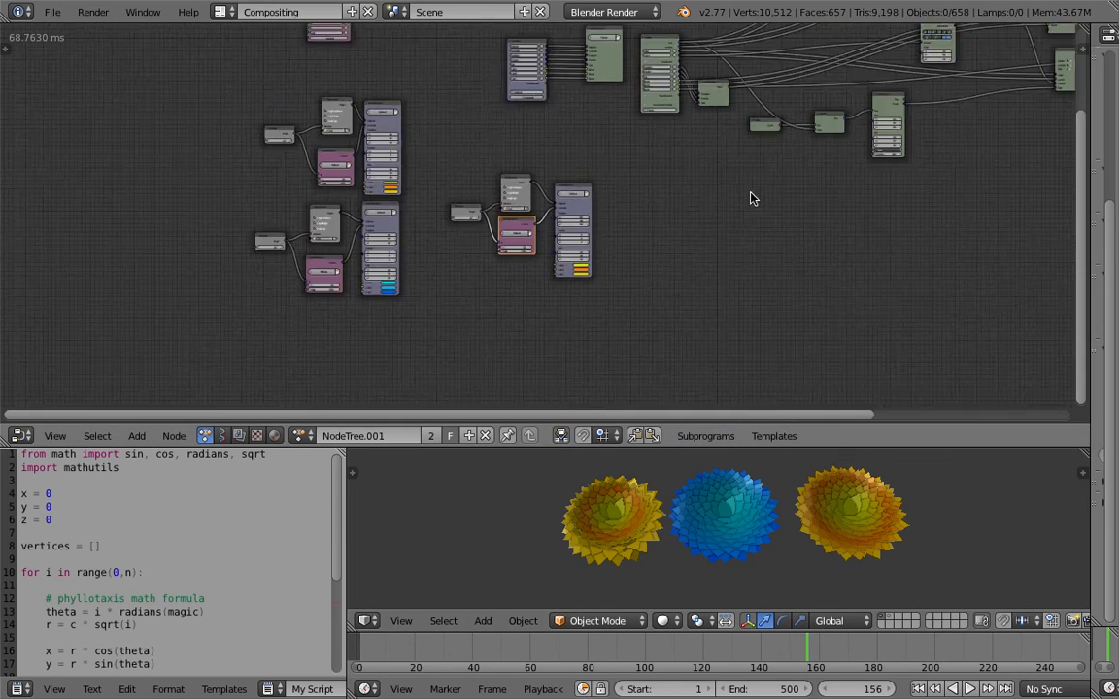
{"action": "scroll", "coordinate": [592, 258], "scroll_direction": "up", "scroll_amount": 3}
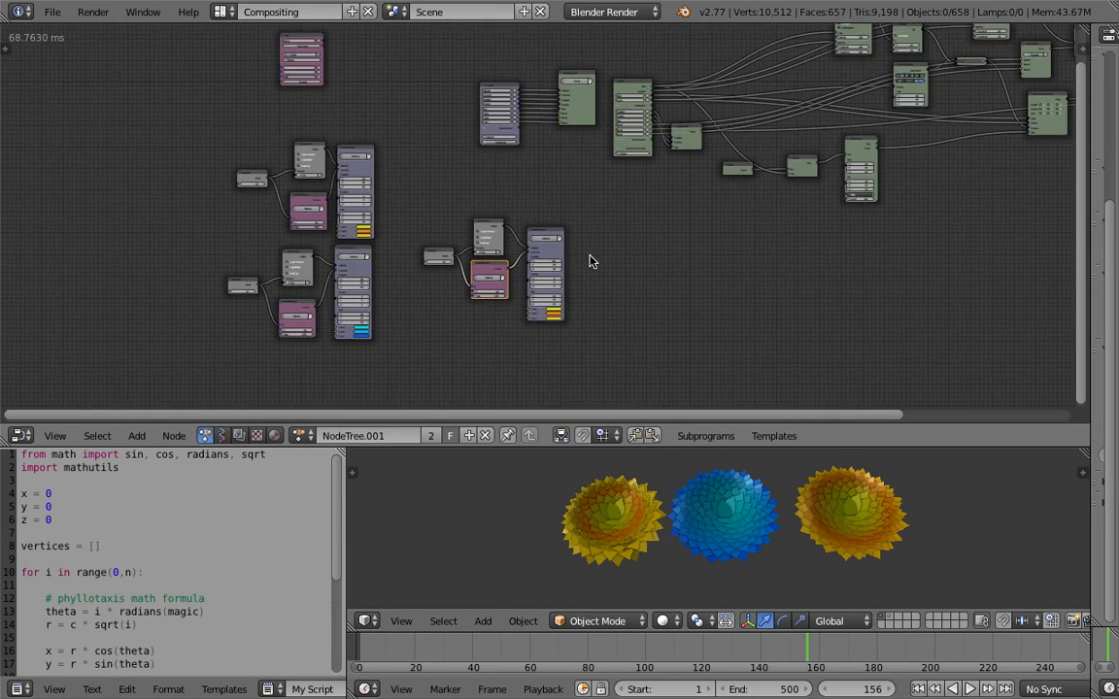
{"action": "scroll", "coordinate": [631, 246], "scroll_direction": "up", "scroll_amount": 5}
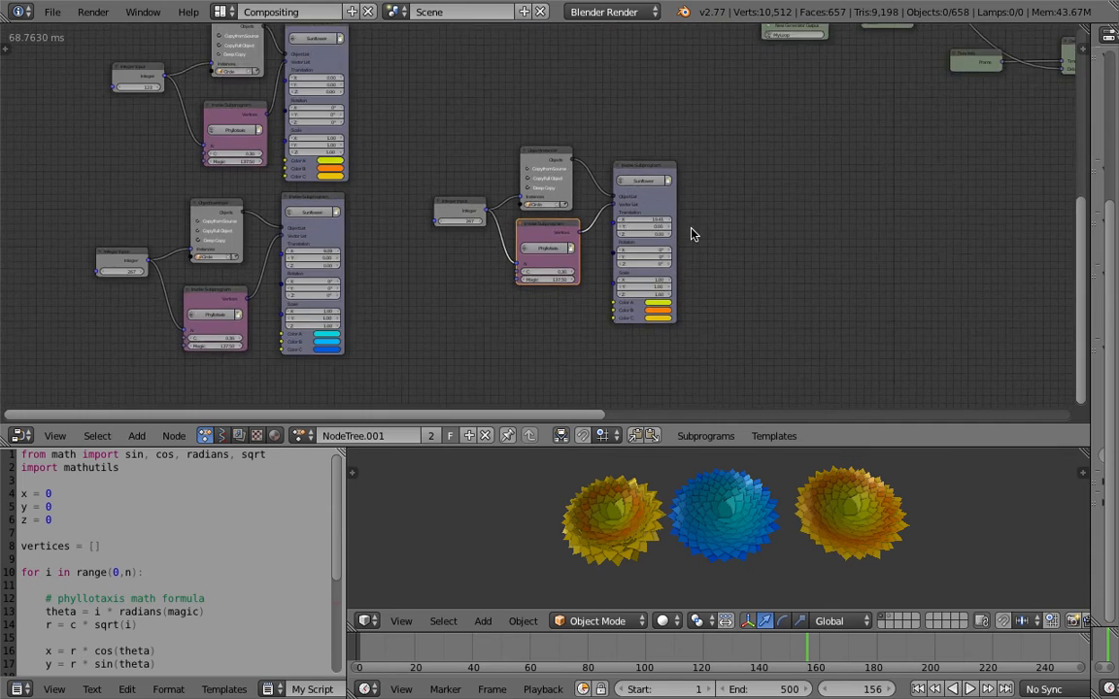
{"action": "scroll", "coordinate": [708, 218], "scroll_direction": "up", "scroll_amount": 2}
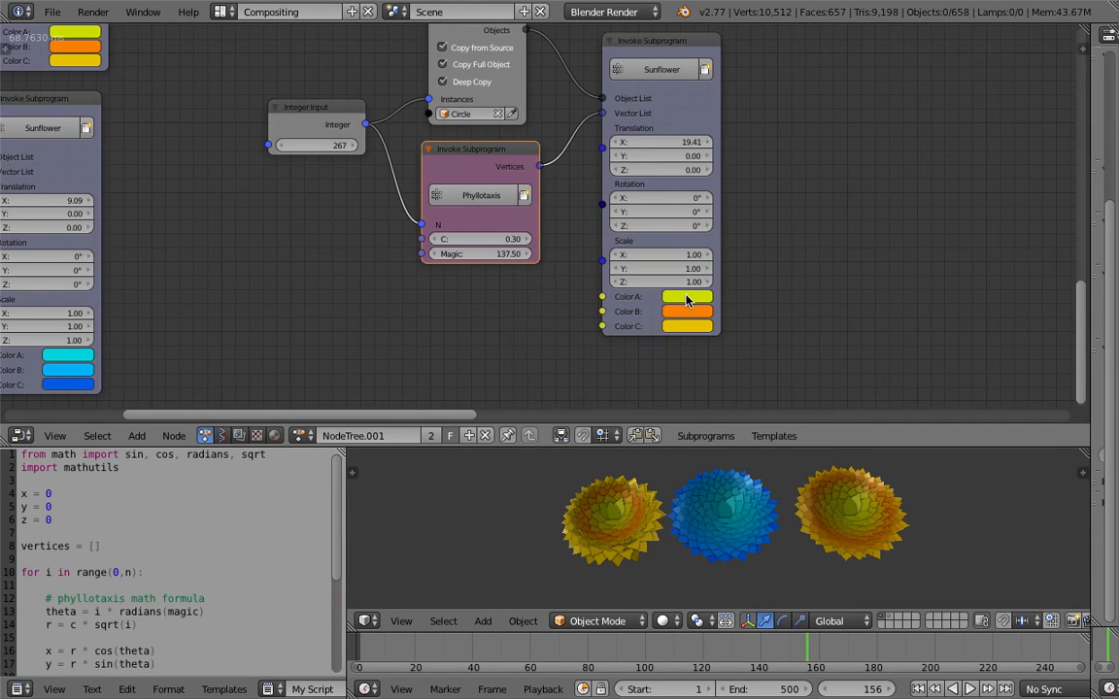
{"action": "left_click", "coordinate": [687, 300]}
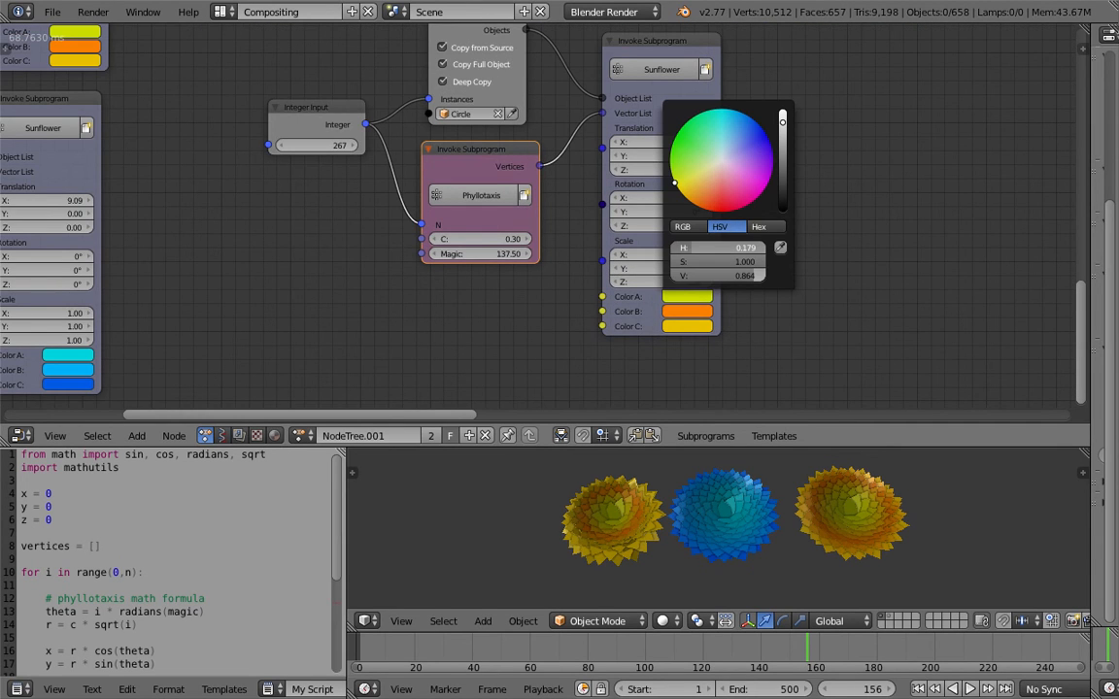
{"action": "left_click_drag", "start_coordinate": [673, 180], "coordinate": [670, 149]}
{"action": "mouse_move", "coordinate": [727, 109]}
{"action": "left_mouse_down"}
{"action": "mouse_move", "coordinate": [772, 148]}
{"action": "mouse_move", "coordinate": [723, 111]}
{"action": "mouse_move", "coordinate": [669, 165]}
{"action": "left_mouse_up"}
{"action": "left_click_drag", "start_coordinate": [695, 247], "coordinate": [753, 261]}
- Change the third Sunflower node's Color B and Color C to bright green
{"action": "left_click", "coordinate": [678, 311]}
{"action": "left_click", "coordinate": [688, 326]}
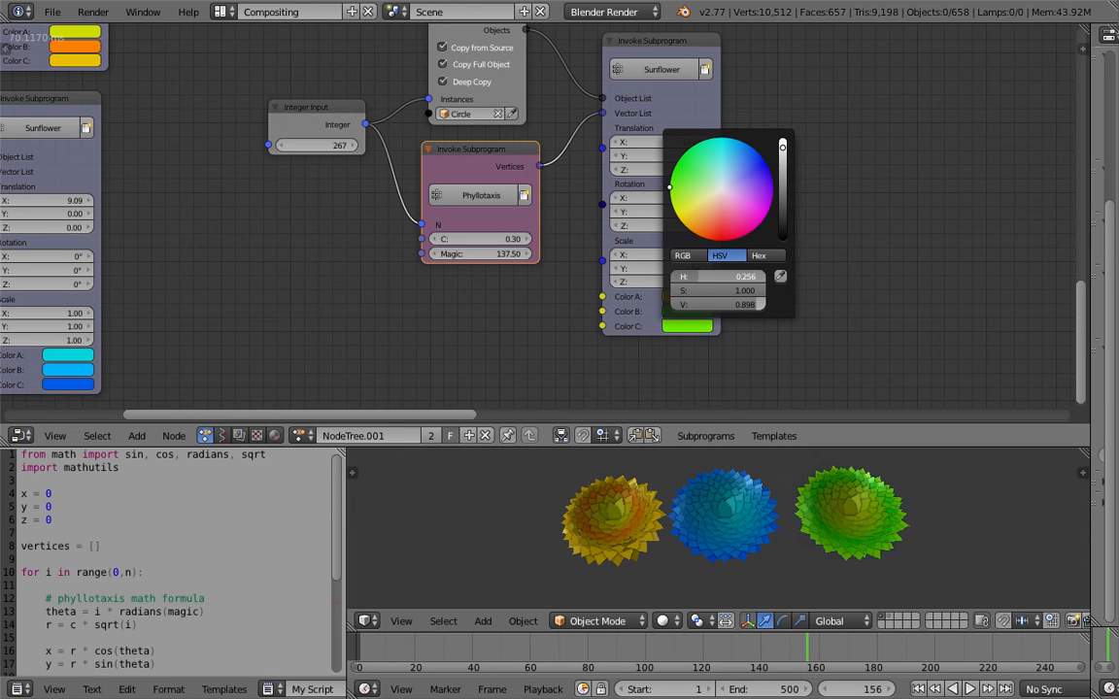
{"action": "scroll", "coordinate": [749, 499], "scroll_direction": "down", "scroll_amount": 3}
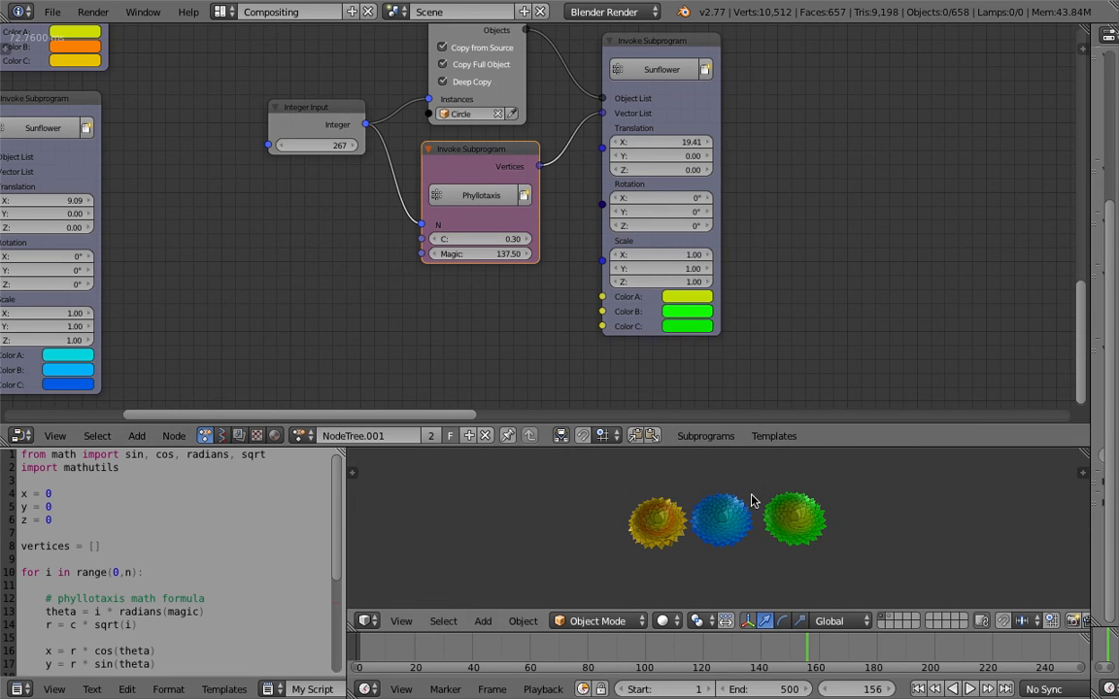
- Select the third flower's whole node setup and move it below the second flower's nodes
{"action": "scroll", "coordinate": [751, 259], "scroll_direction": "down", "scroll_amount": 11}
{"action": "middle_click_drag", "start_coordinate": [668, 210], "coordinate": [668, 270]}
{"action": "scroll", "coordinate": [667, 260], "scroll_direction": "down", "scroll_amount": 4}
{"action": "middle_click_drag", "start_coordinate": [557, 162], "coordinate": [562, 159]}
{"action": "key", "text": "b"}
{"action": "left_click_drag", "start_coordinate": [460, 175], "coordinate": [652, 347]}
{"action": "key", "text": "g"}
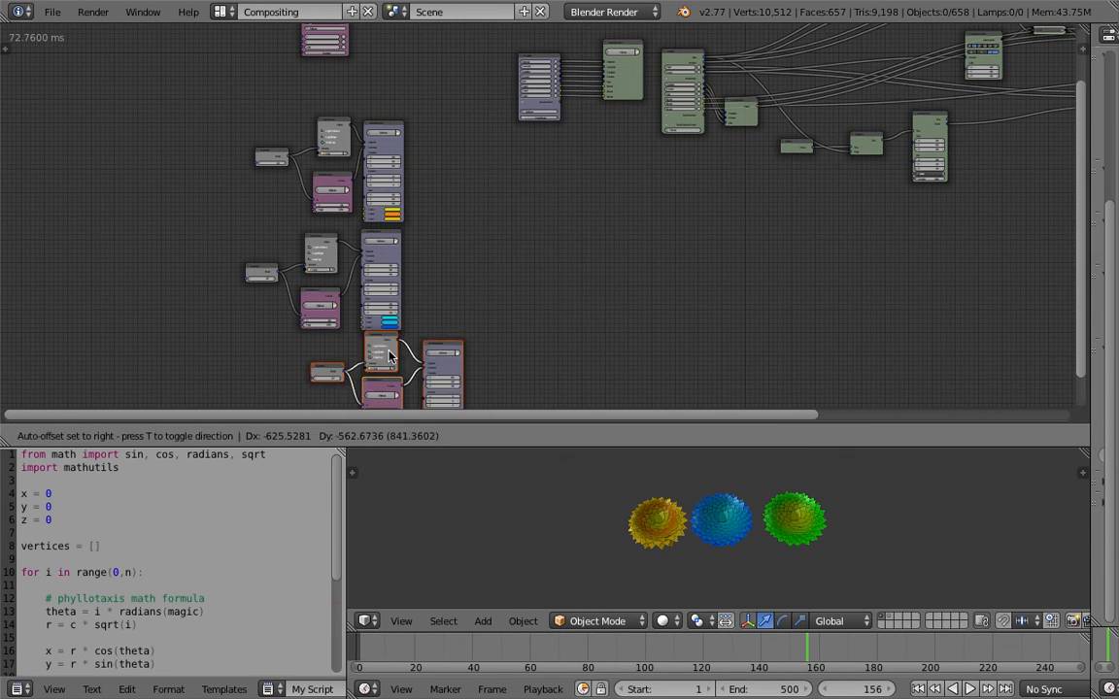
{"action": "left_click", "coordinate": [379, 363]}
- Add the second flower's nodes to the selection and move both setups down, away from the first flower's nodes
{"action": "key", "text": "b"}
{"action": "left_click_drag", "start_coordinate": [220, 247], "coordinate": [415, 318]}
{"action": "key", "text": "g"}
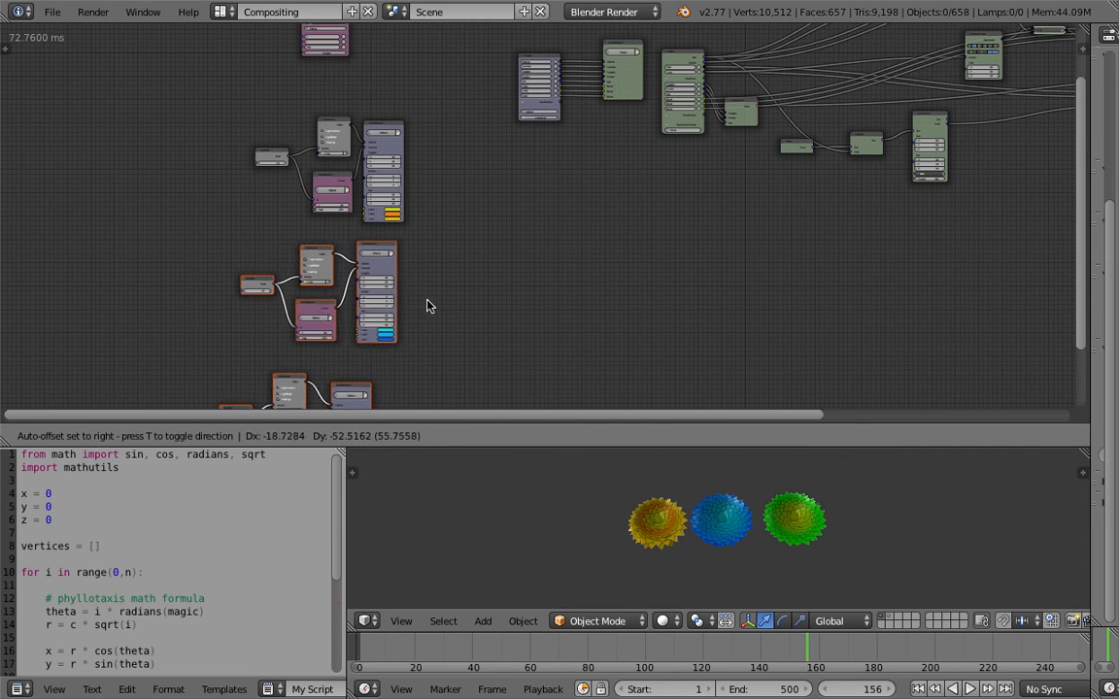
{"action": "left_click", "coordinate": [437, 301]}
- Move the Sunflower Group Input node closer to its My Loop node, and save the file
{"action": "scroll", "coordinate": [620, 267], "scroll_direction": "down", "scroll_amount": 3}
{"action": "middle_click_drag", "start_coordinate": [587, 236], "coordinate": [467, 291]}
{"action": "middle_click_drag", "start_coordinate": [269, 137], "coordinate": [337, 151]}
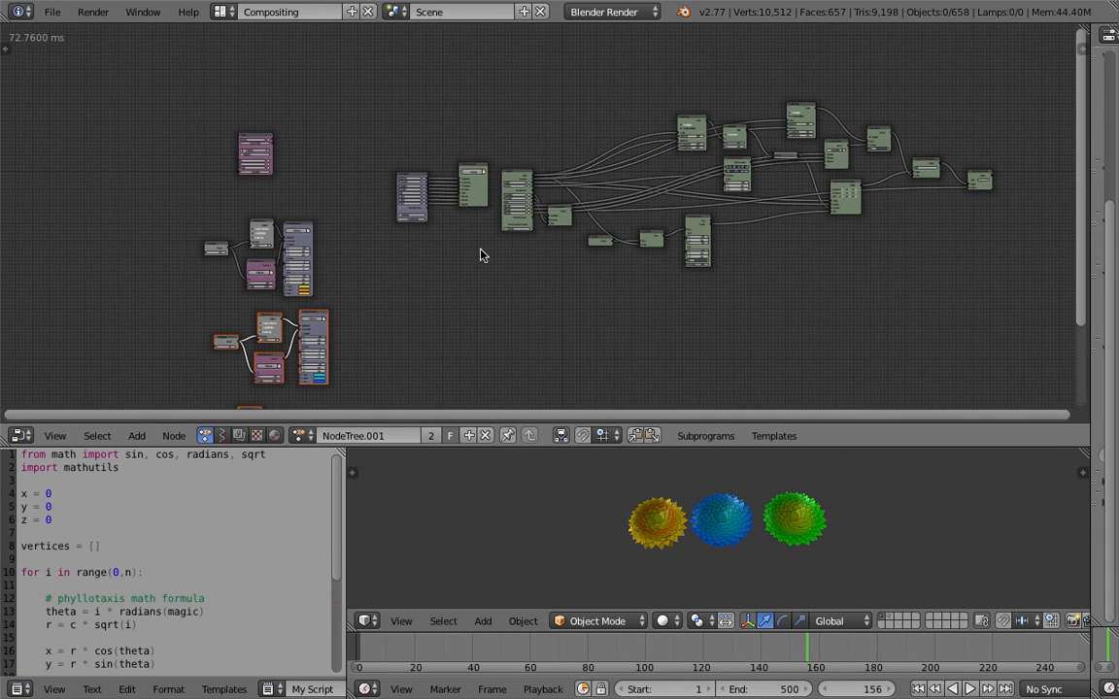
{"action": "scroll", "coordinate": [472, 248], "scroll_direction": "up", "scroll_amount": 2}
{"action": "scroll", "coordinate": [433, 223], "scroll_direction": "down", "scroll_amount": 3}
{"action": "left_click_drag", "start_coordinate": [418, 177], "coordinate": [428, 181]}
{"action": "scroll", "coordinate": [437, 185], "scroll_direction": "up", "scroll_amount": 3}
{"action": "middle_click_drag", "start_coordinate": [450, 210], "coordinate": [517, 201]}
{"action": "key", "text": "ctrl+s"}
{"action": "left_click", "coordinate": [429, 216]}
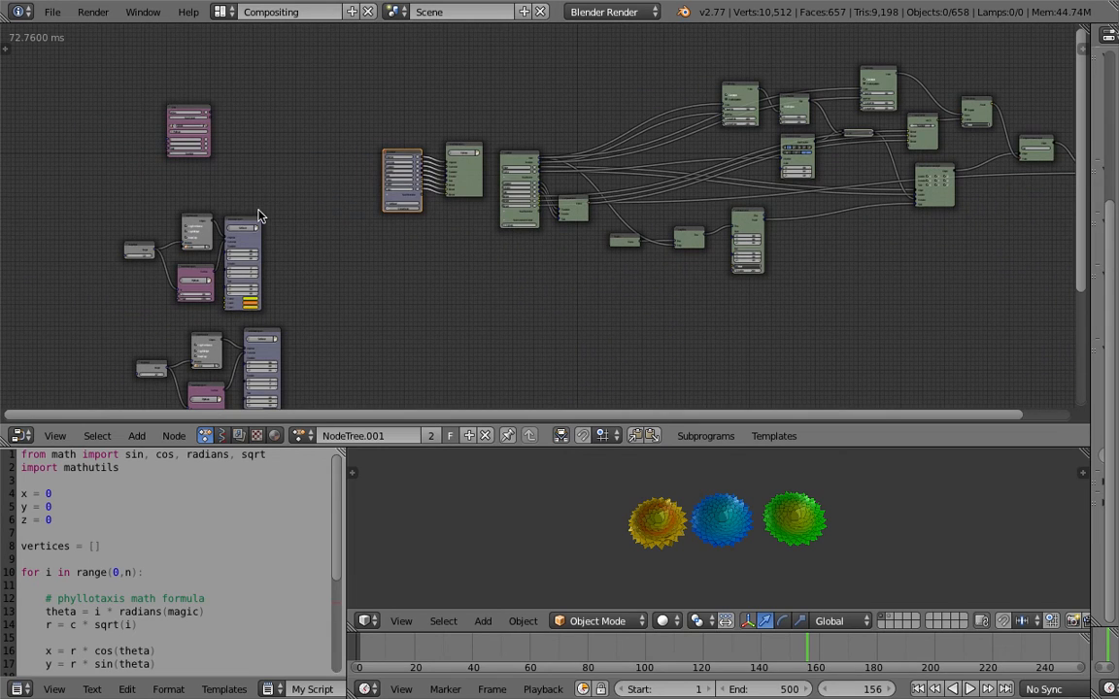
- Try to add a generator output of type Object List to the My Loop Loop Input node
{"action": "right_click", "coordinate": [258, 217]}
{"action": "middle_click_drag", "start_coordinate": [887, 239], "coordinate": [420, 252]}
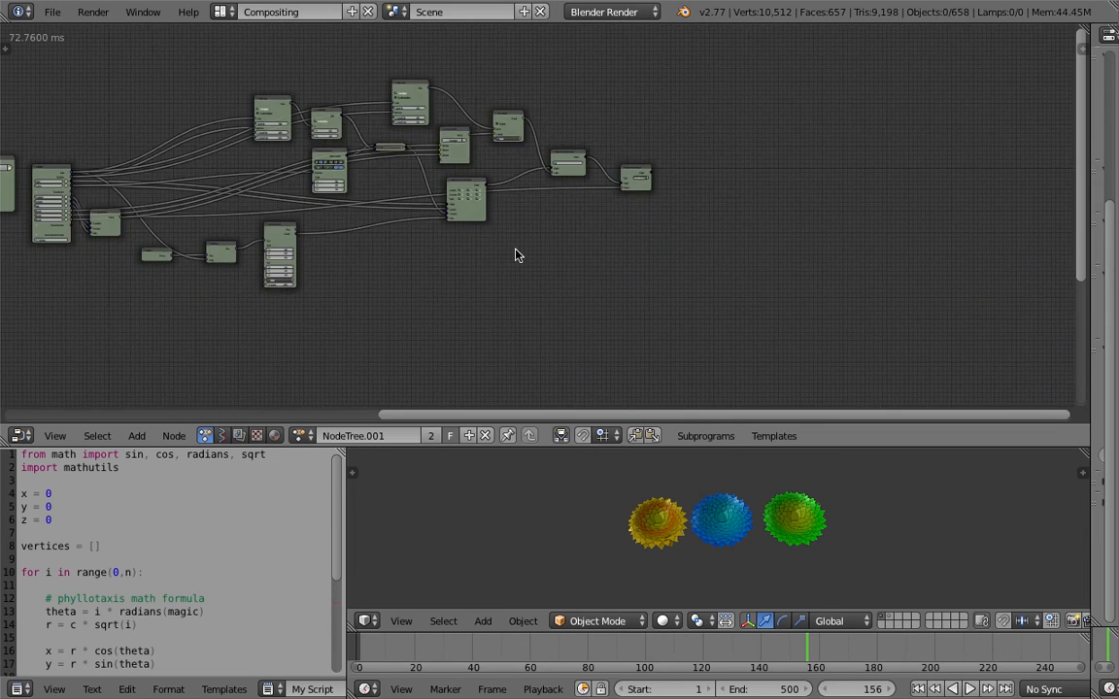
{"action": "scroll", "coordinate": [515, 248], "scroll_direction": "up", "scroll_amount": 6}
{"action": "middle_click_drag", "start_coordinate": [637, 229], "coordinate": [973, 224]}
{"action": "middle_click_drag", "start_coordinate": [907, 242], "coordinate": [909, 242]}
{"action": "middle_click_drag", "start_coordinate": [184, 287], "coordinate": [544, 272]}
{"action": "scroll", "coordinate": [544, 272], "scroll_direction": "up", "scroll_amount": 2}
{"action": "middle_click_drag", "start_coordinate": [428, 254], "coordinate": [535, 276]}
{"action": "scroll", "coordinate": [544, 272], "scroll_direction": "up", "scroll_amount": 2}
{"action": "scroll", "coordinate": [560, 269], "scroll_direction": "up", "scroll_amount": 1}
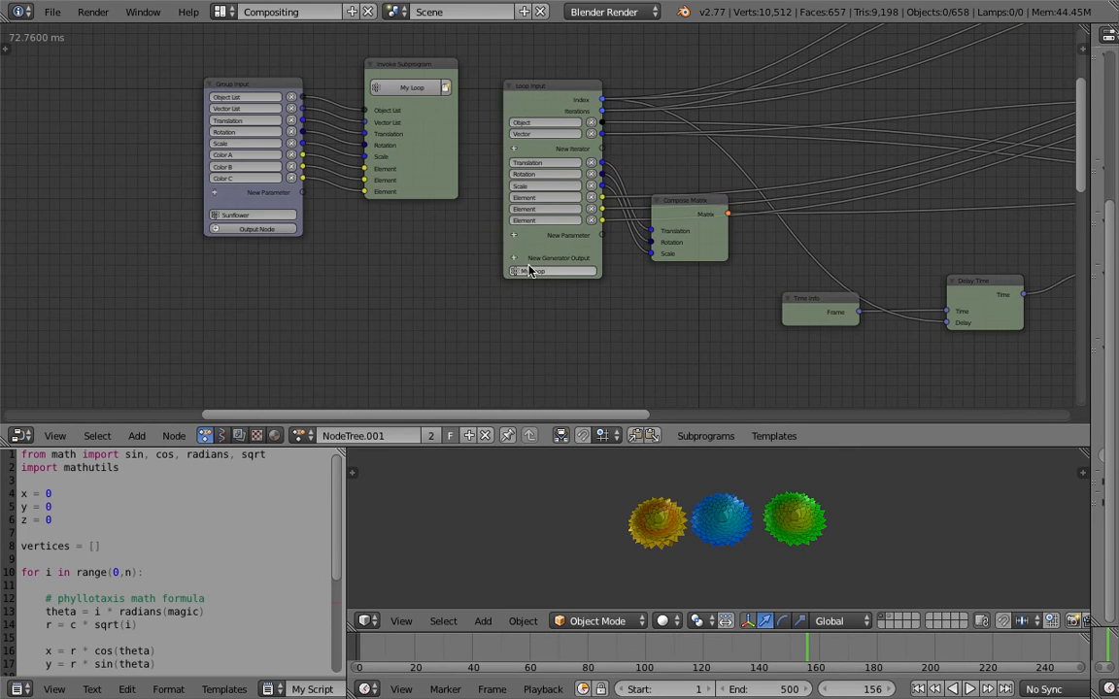
{"action": "left_click", "coordinate": [529, 271]}
{"action": "type", "text": "object"}
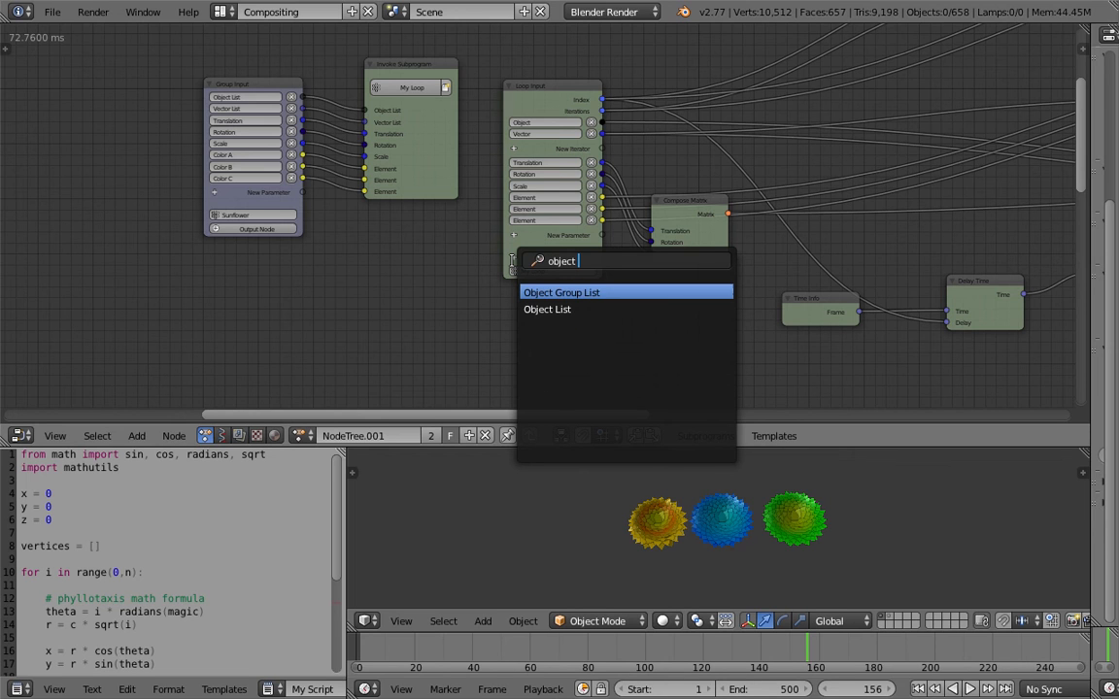
{"action": "key", "text": "Down"}
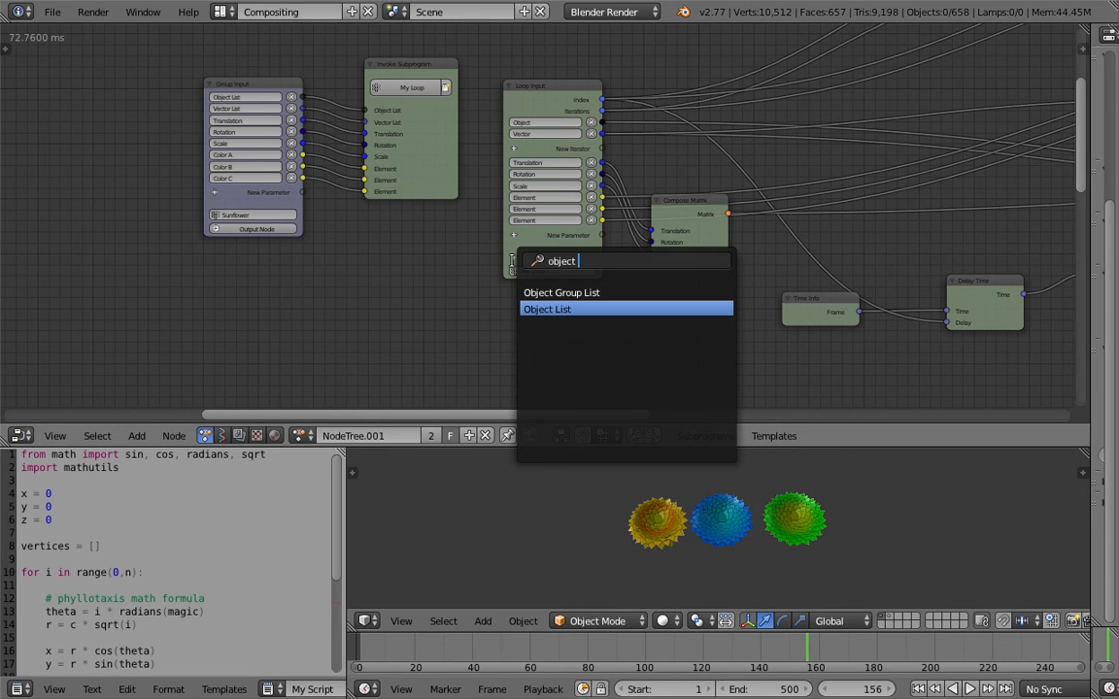
{"action": "key", "text": "Return"}
- Add an Object List generator output to the My Loop Loop Input node and place its output node
{"action": "scroll", "coordinate": [501, 272], "scroll_direction": "up", "scroll_amount": 1}
{"action": "left_click", "coordinate": [506, 269]}
{"action": "type", "text": "me"}
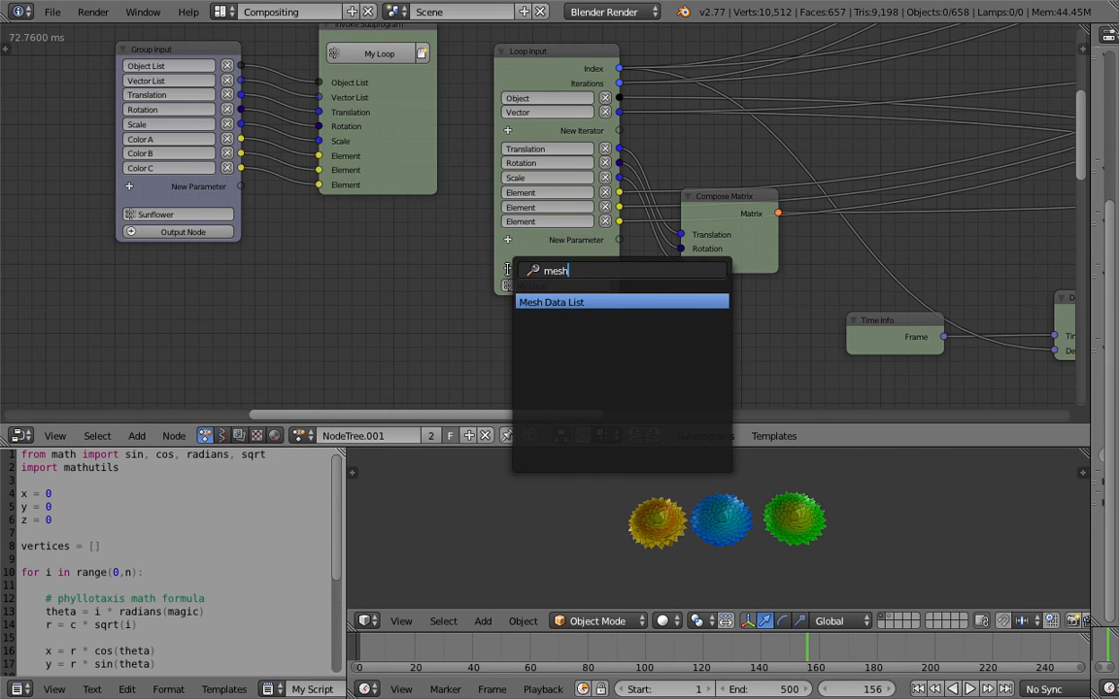
{"action": "type", "text": "sh"}
{"action": "key", "text": "BackSpace"}
{"action": "key", "text": "BackSpace"}
{"action": "key", "text": "BackSpace"}
{"action": "key", "text": "BackSpace"}
{"action": "type", "text": "obje"}
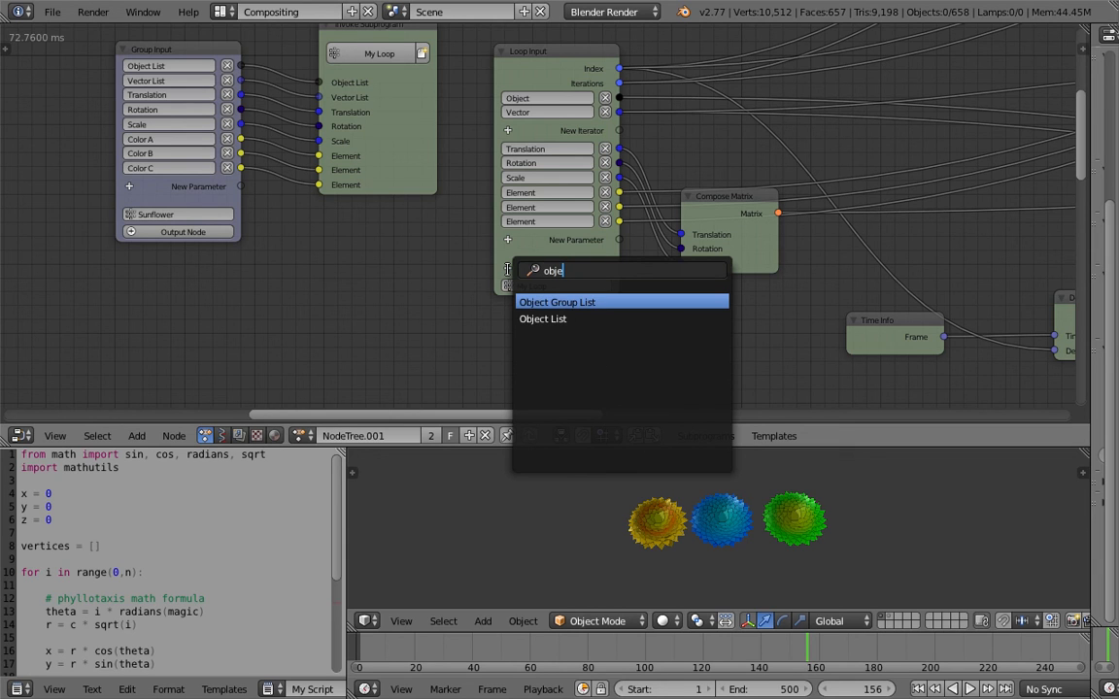
{"action": "key", "text": "Down"}
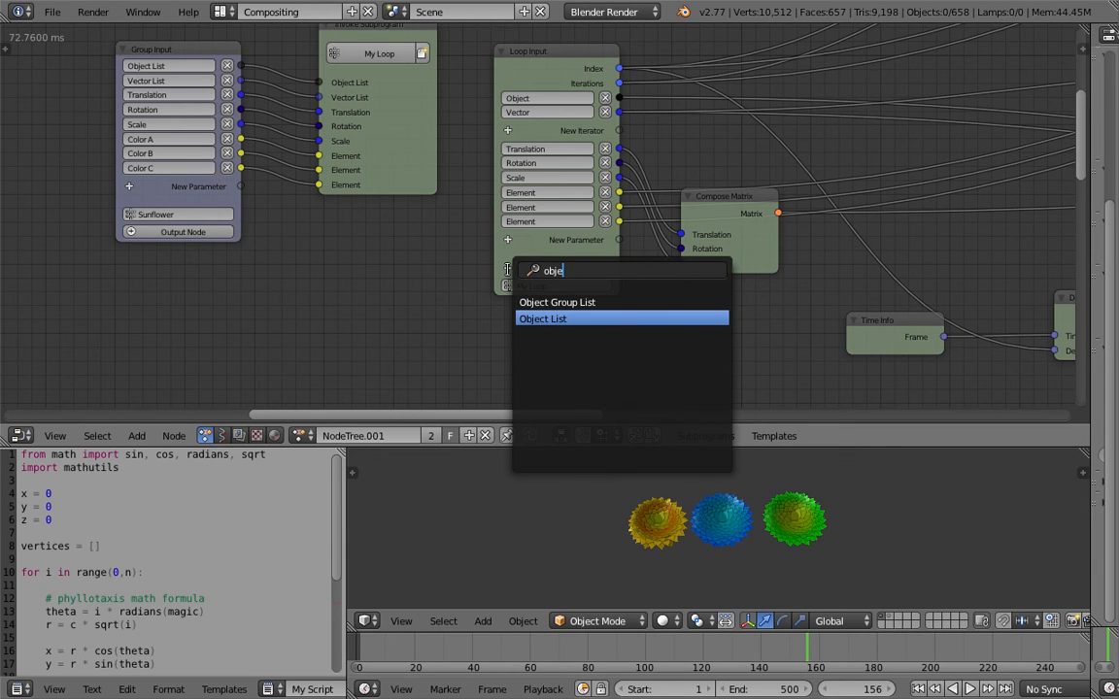
{"action": "key", "text": "Return"}
{"action": "left_click", "coordinate": [592, 314]}
- Move the new generator output node to the far end of the loop's node chain
{"action": "scroll", "coordinate": [625, 372], "scroll_direction": "down", "scroll_amount": 7}
{"action": "middle_click_drag", "start_coordinate": [624, 372], "coordinate": [416, 367]}
{"action": "scroll", "coordinate": [367, 275], "scroll_direction": "down", "scroll_amount": 6}
{"action": "middle_click_drag", "start_coordinate": [437, 260], "coordinate": [271, 271]}
{"action": "left_click_drag", "start_coordinate": [269, 263], "coordinate": [991, 207]}
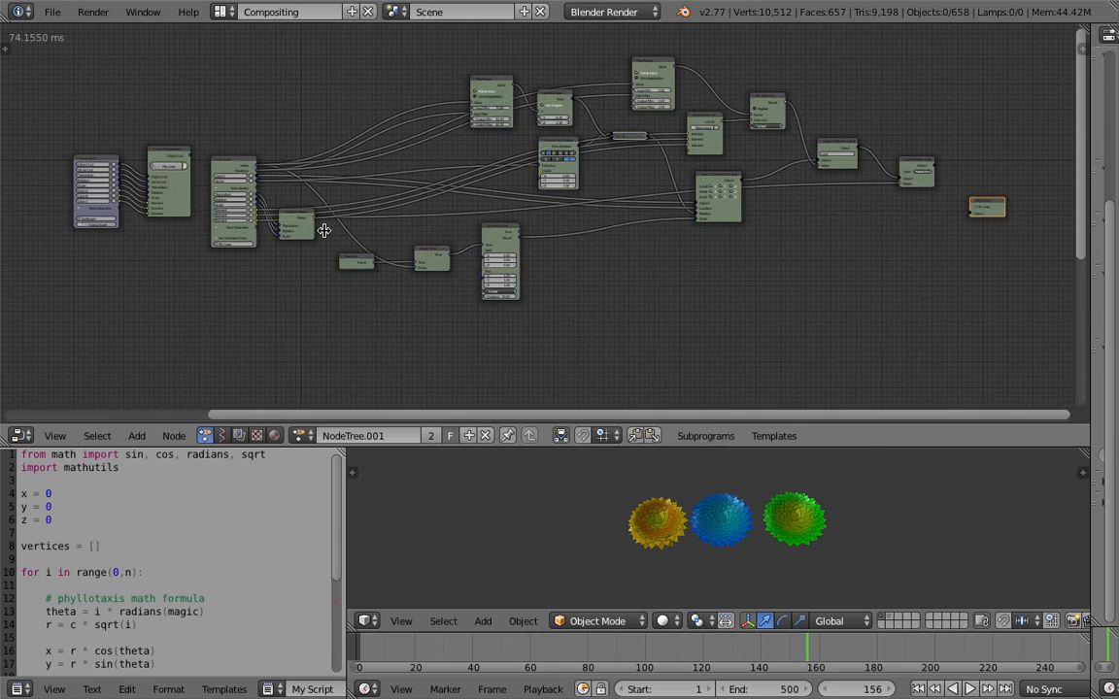
- Fine-tune the generator output node's position so it sits just beside the loop's last node
{"action": "middle_click_drag", "start_coordinate": [324, 231], "coordinate": [501, 233]}
{"action": "scroll", "coordinate": [393, 248], "scroll_direction": "up", "scroll_amount": 4}
{"action": "scroll", "coordinate": [712, 258], "scroll_direction": "down", "scroll_amount": 4}
{"action": "middle_click_drag", "start_coordinate": [766, 272], "coordinate": [563, 275]}
{"action": "middle_click_drag", "start_coordinate": [816, 223], "coordinate": [512, 204]}
{"action": "scroll", "coordinate": [512, 204], "scroll_direction": "up", "scroll_amount": 4}
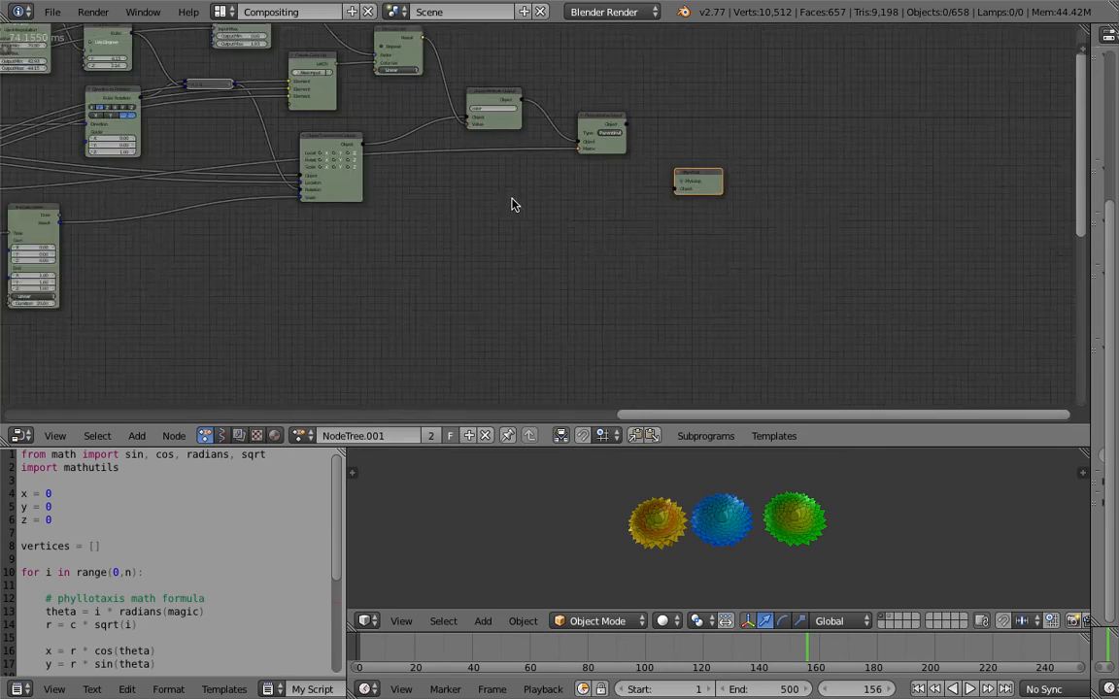
{"action": "scroll", "coordinate": [539, 245], "scroll_direction": "up", "scroll_amount": 5}
{"action": "left_click_drag", "start_coordinate": [663, 235], "coordinate": [696, 220]}
{"action": "scroll", "coordinate": [739, 223], "scroll_direction": "down", "scroll_amount": 5}
{"action": "middle_click_drag", "start_coordinate": [738, 222], "coordinate": [1025, 226]}
{"action": "scroll", "coordinate": [855, 239], "scroll_direction": "down", "scroll_amount": 3}
{"action": "middle_click_drag", "start_coordinate": [842, 247], "coordinate": [899, 240]}
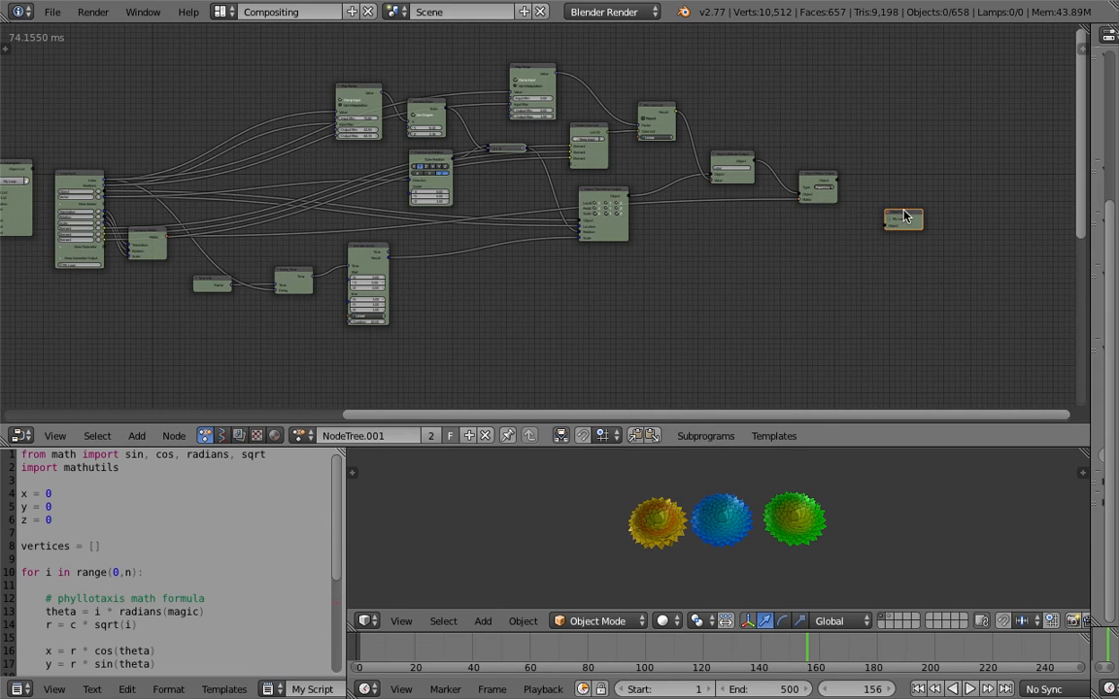
{"action": "left_click_drag", "start_coordinate": [910, 219], "coordinate": [889, 192]}
- Link the Object output of the loop's last node to the generator output node and align that node with it
{"action": "scroll", "coordinate": [880, 191], "scroll_direction": "up", "scroll_amount": 6}
{"action": "middle_click_drag", "start_coordinate": [870, 187], "coordinate": [569, 227]}
{"action": "scroll", "coordinate": [570, 227], "scroll_direction": "up", "scroll_amount": 2}
{"action": "left_click_drag", "start_coordinate": [762, 186], "coordinate": [831, 236]}
{"action": "left_click_drag", "start_coordinate": [878, 204], "coordinate": [835, 190]}
- Move the Sunflower Group Input and My Loop Invoke Subprogram nodes away from Loop Input to free space between them
{"action": "scroll", "coordinate": [660, 272], "scroll_direction": "down", "scroll_amount": 5}
{"action": "middle_click_drag", "start_coordinate": [408, 275], "coordinate": [949, 231]}
{"action": "scroll", "coordinate": [675, 166], "scroll_direction": "up", "scroll_amount": 2}
{"action": "left_click_drag", "start_coordinate": [709, 140], "coordinate": [431, 137]}
{"action": "left_click_drag", "start_coordinate": [851, 124], "coordinate": [583, 147]}
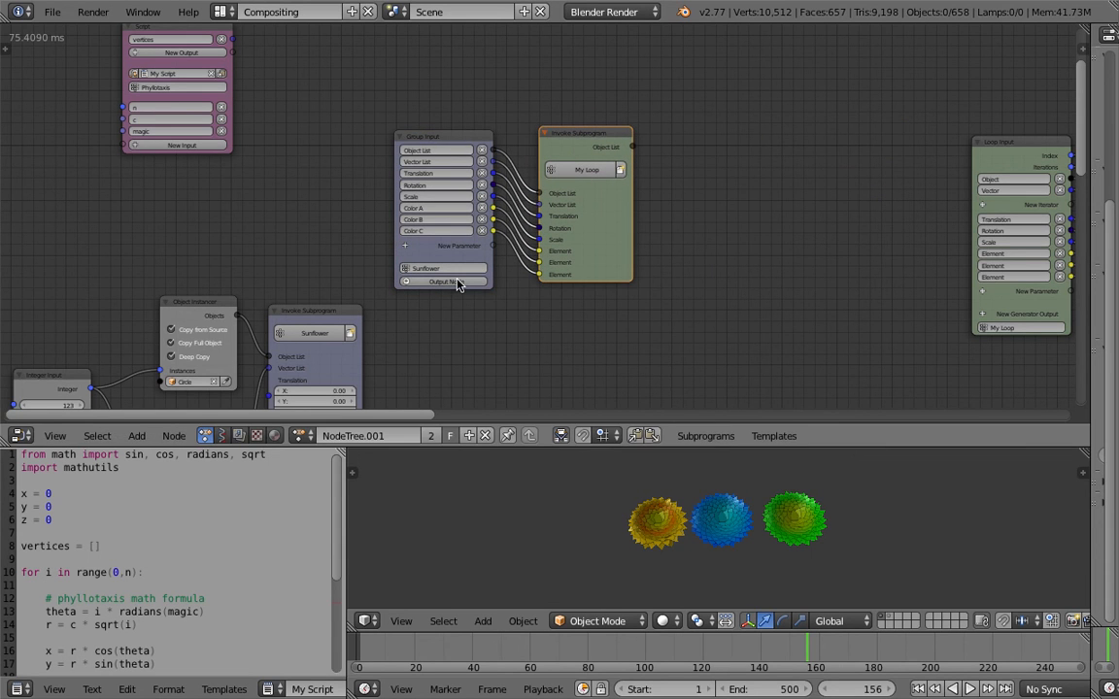
- Add an output node for the Sunflower group beside My Loop and link My Loop's Object List output to it
{"action": "left_click", "coordinate": [458, 283]}
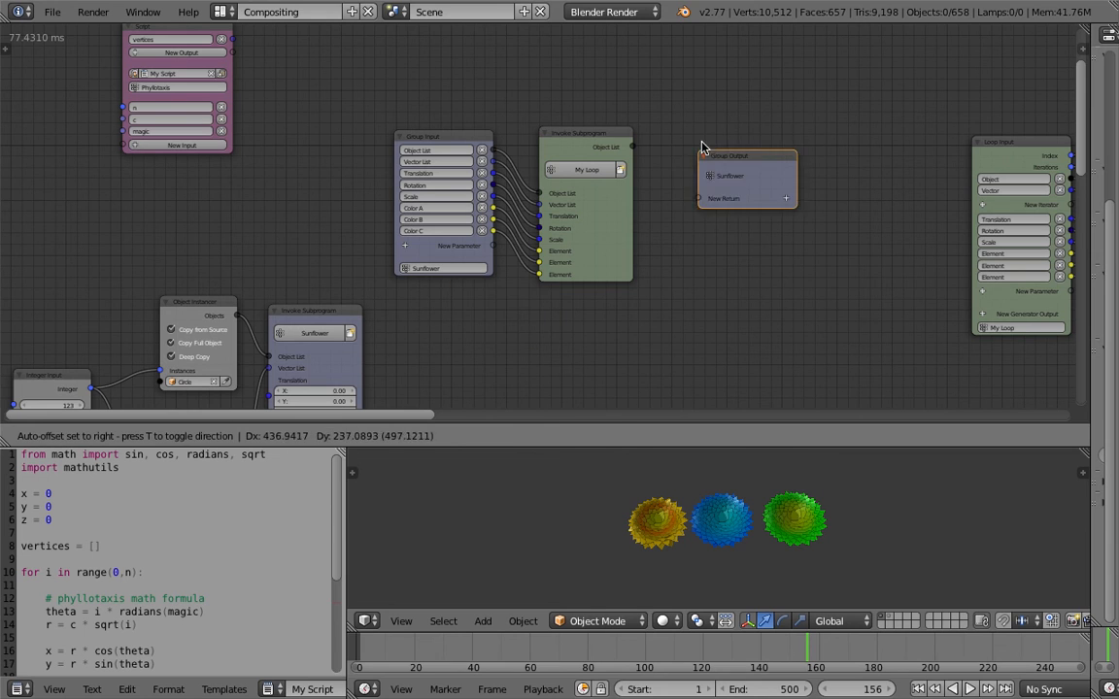
{"action": "left_click", "coordinate": [691, 148]}
{"action": "left_click_drag", "start_coordinate": [632, 147], "coordinate": [690, 202]}
{"action": "middle_click_drag", "start_coordinate": [594, 317], "coordinate": [687, 230]}
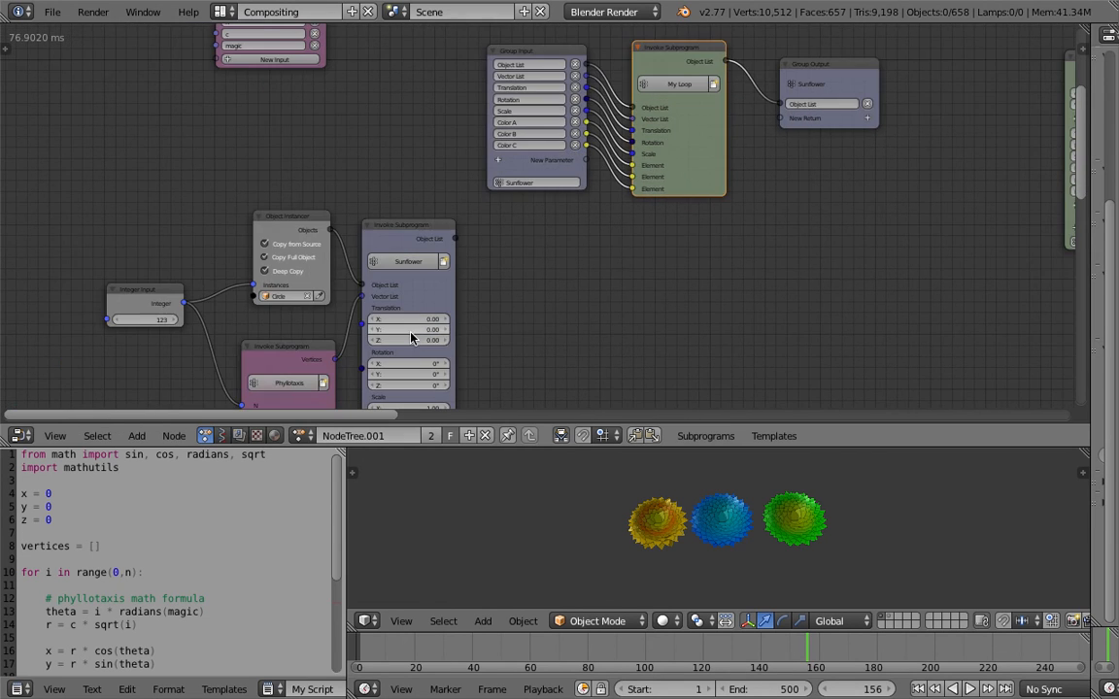
- Nudge the first flower's Sunflower Invoke Subprogram node slightly away from its Object Instancer and save the file
{"action": "middle_click_drag", "start_coordinate": [514, 231], "coordinate": [491, 215]}
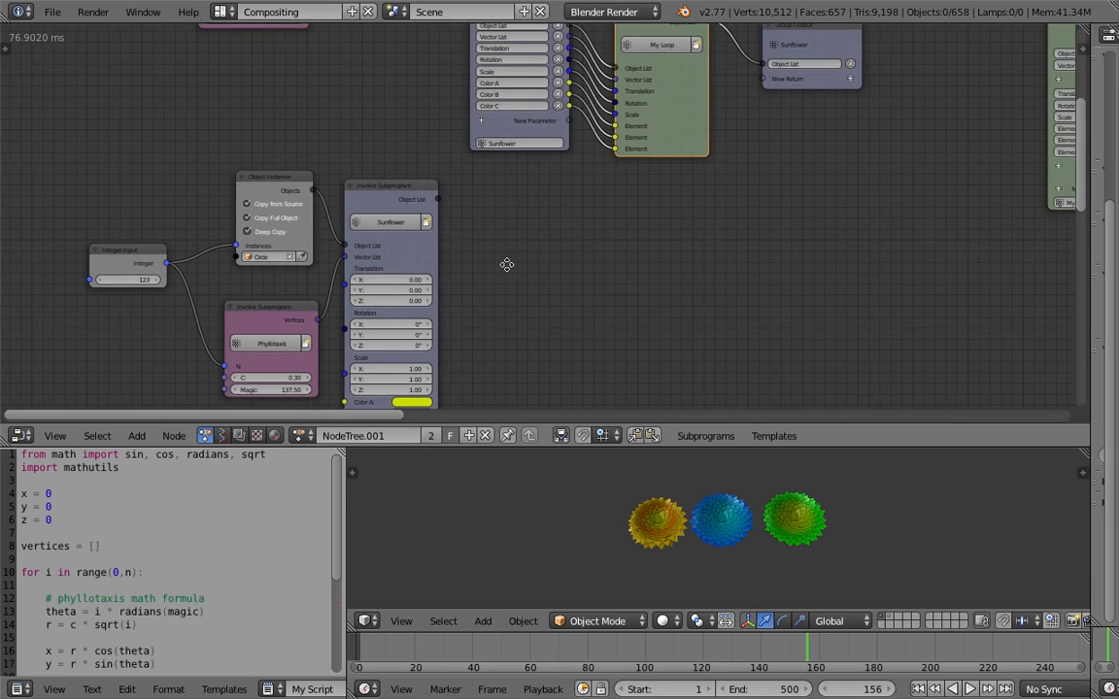
{"action": "middle_click_drag", "start_coordinate": [500, 268], "coordinate": [515, 220]}
{"action": "middle_click_drag", "start_coordinate": [633, 180], "coordinate": [561, 266]}
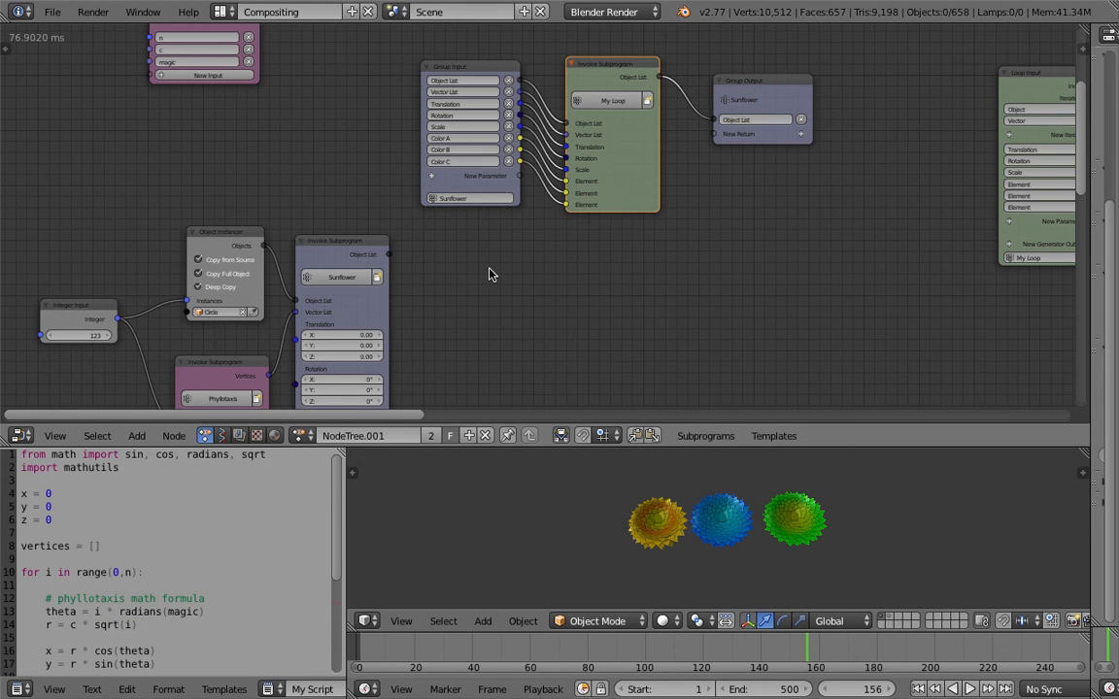
{"action": "middle_click_drag", "start_coordinate": [490, 268], "coordinate": [509, 238]}
{"action": "scroll", "coordinate": [424, 256], "scroll_direction": "up", "scroll_amount": 3}
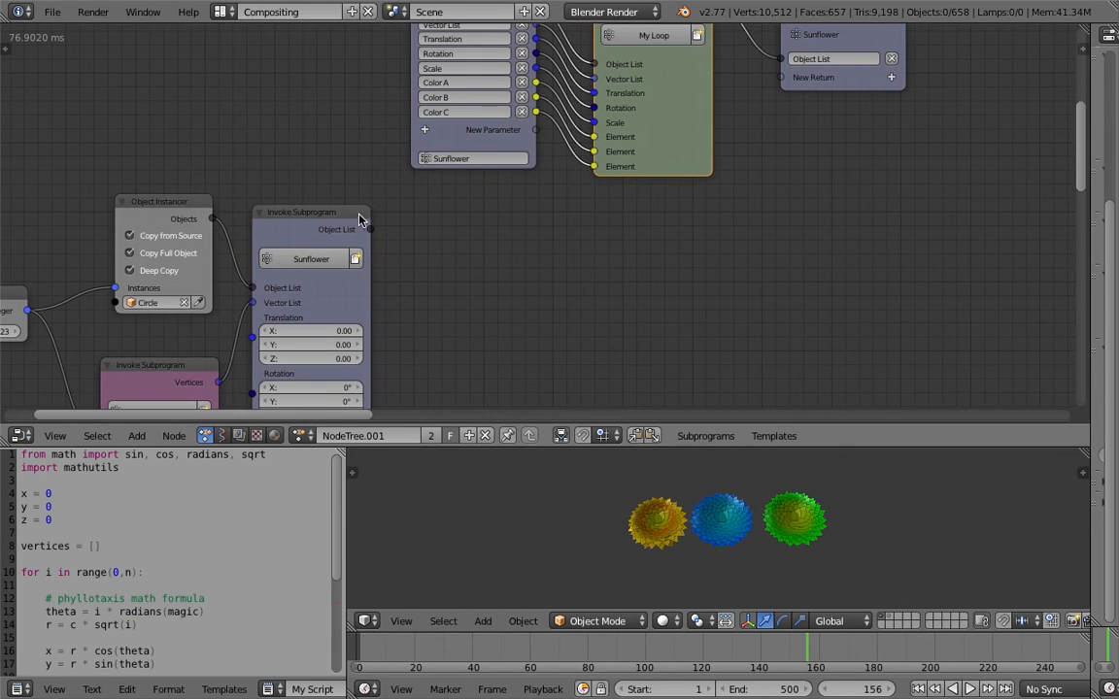
{"action": "scroll", "coordinate": [490, 281], "scroll_direction": "down", "scroll_amount": 2}
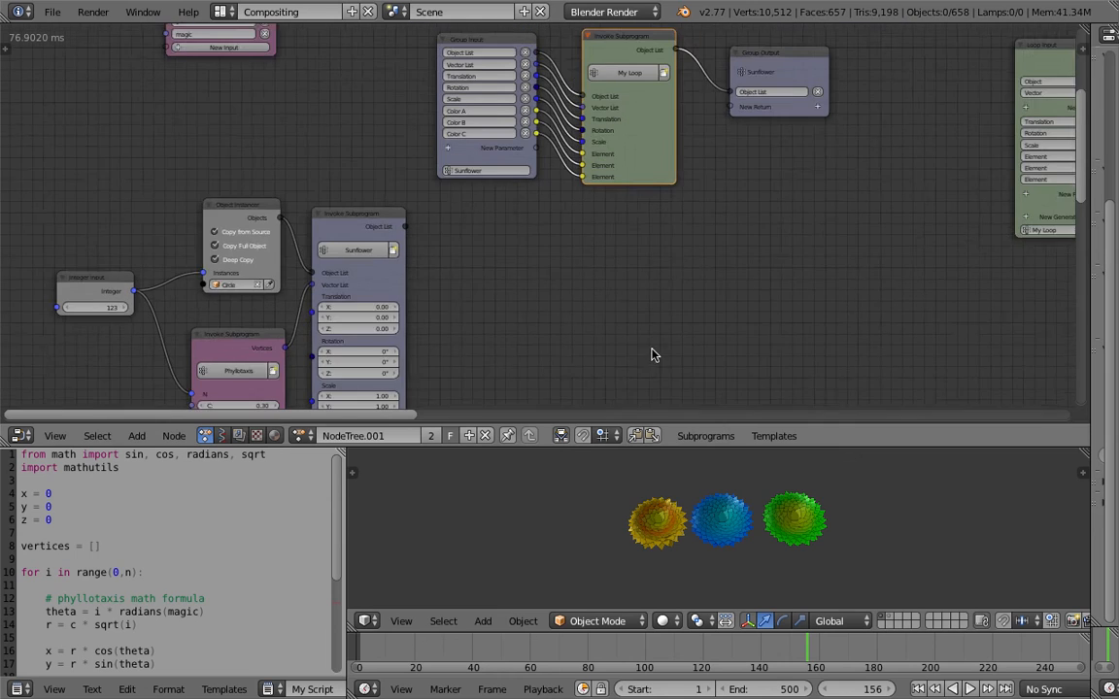
{"action": "left_click_drag", "start_coordinate": [375, 220], "coordinate": [389, 217]}
{"action": "middle_click_drag", "start_coordinate": [524, 258], "coordinate": [501, 260]}
{"action": "key", "text": "ctrl+s"}
{"action": "left_click", "coordinate": [506, 264]}
- Set the yellow flower's Scale to 0.7 on the X, Y and Z axes in its Sunflower node
{"action": "middle_click_drag", "start_coordinate": [486, 307], "coordinate": [492, 235]}
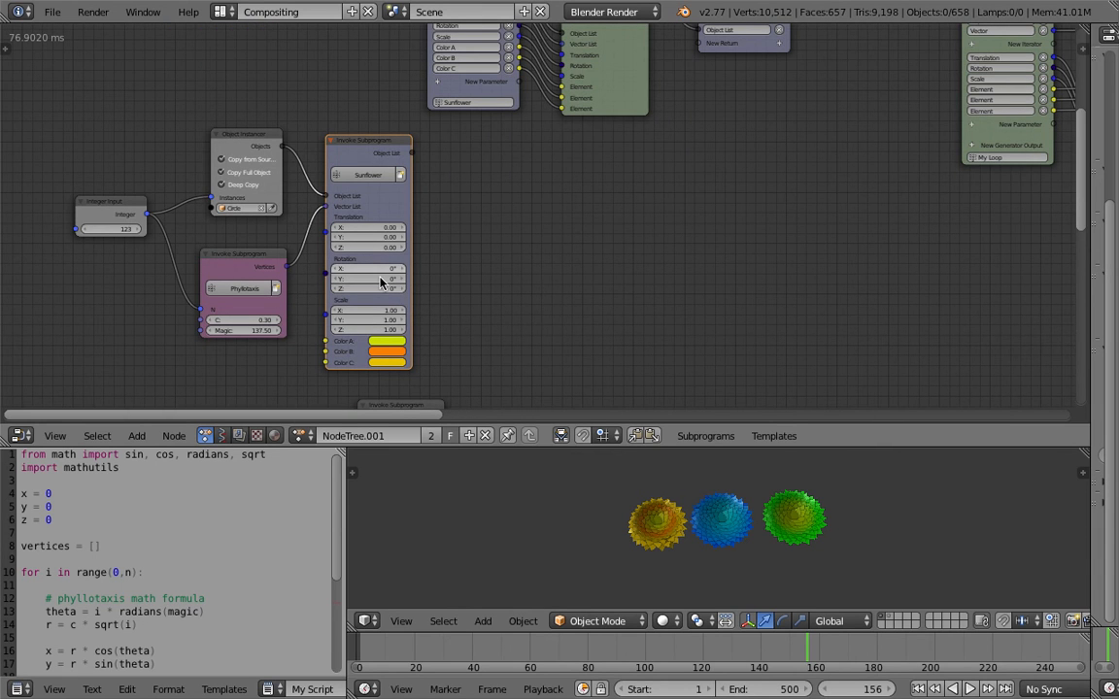
{"action": "middle_click_drag", "start_coordinate": [534, 318], "coordinate": [629, 270]}
{"action": "scroll", "coordinate": [630, 270], "scroll_direction": "up", "scroll_amount": 2}
{"action": "left_click_drag", "start_coordinate": [482, 262], "coordinate": [482, 285]}
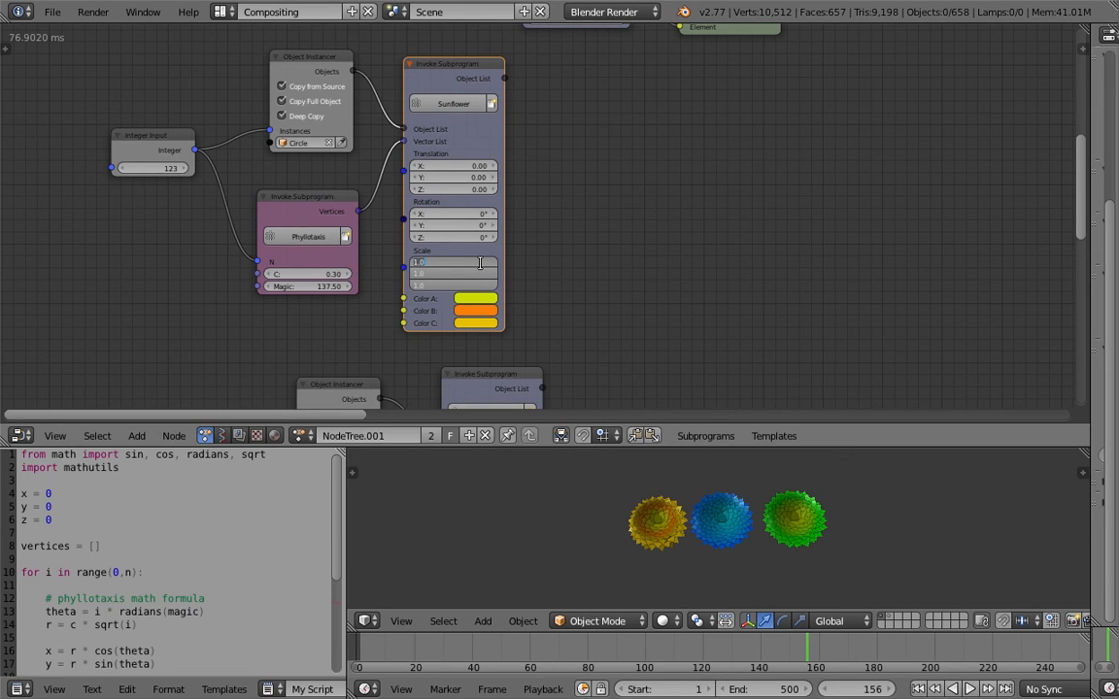
{"action": "type", "text": "0.7"}
{"action": "key", "text": "Return"}
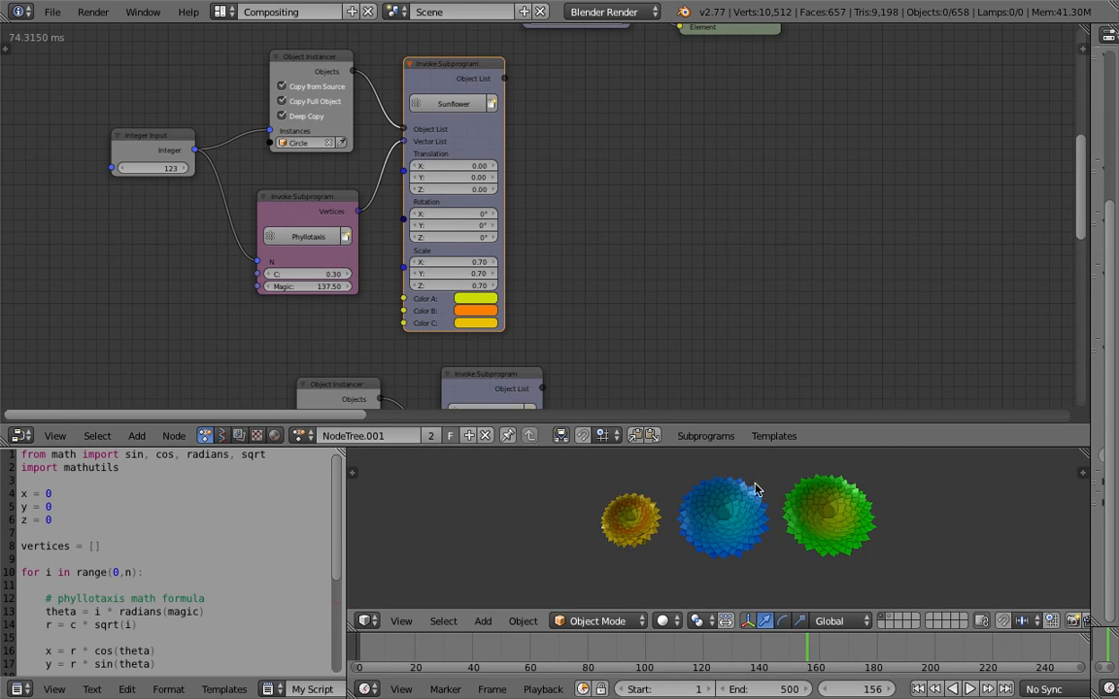
- Set the yellow flower's Scale to 0.8 on all three axes in its Sunflower node
{"action": "scroll", "coordinate": [777, 523], "scroll_direction": "up", "scroll_amount": 1}
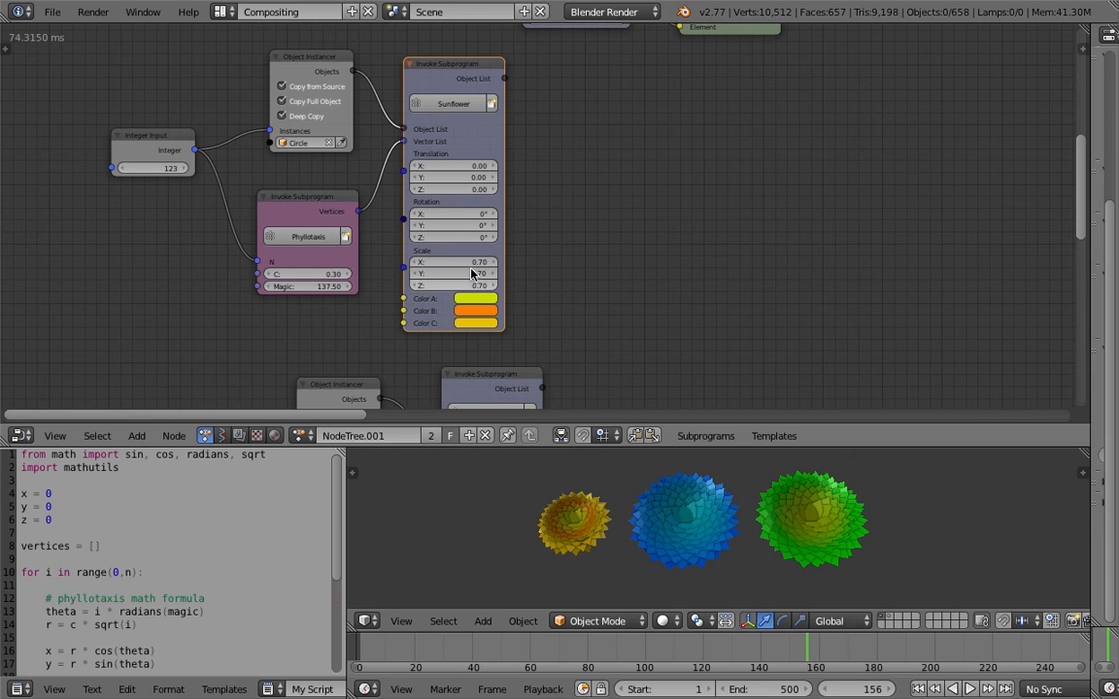
{"action": "left_click_drag", "start_coordinate": [470, 263], "coordinate": [470, 286]}
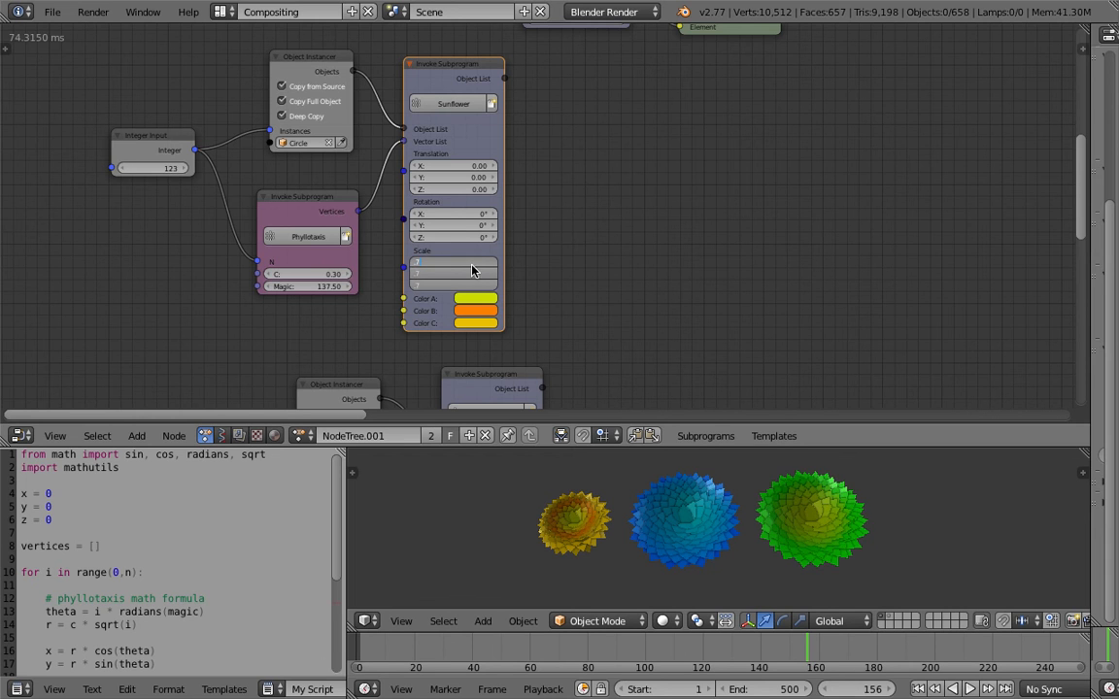
{"action": "key", "text": "Return"}
{"action": "scroll", "coordinate": [617, 473], "scroll_direction": "down", "scroll_amount": 2}
{"action": "scroll", "coordinate": [498, 282], "scroll_direction": "up", "scroll_amount": 1}
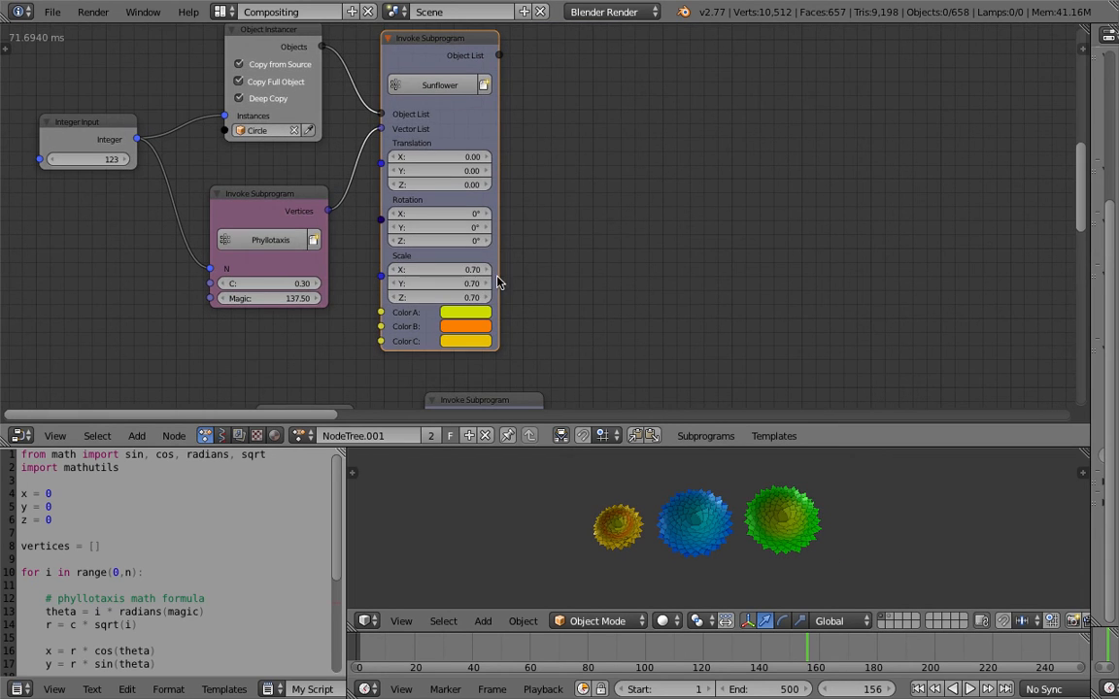
{"action": "left_click_drag", "start_coordinate": [486, 269], "coordinate": [486, 297]}
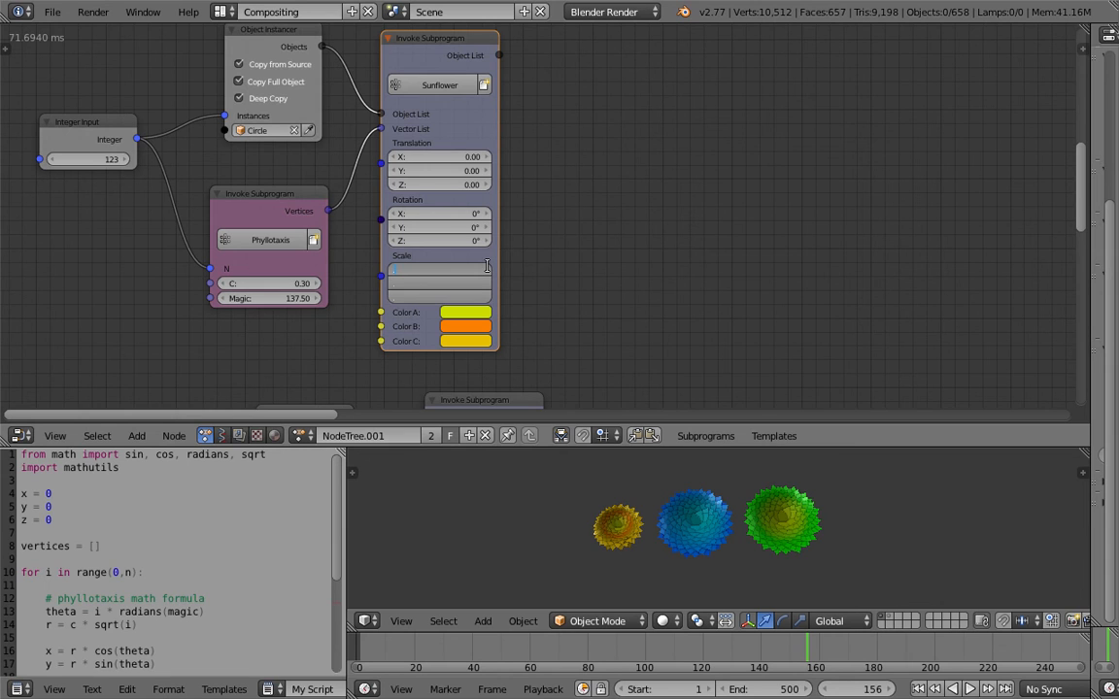
{"action": "type", "text": ".8"}
{"action": "key", "text": "Return"}
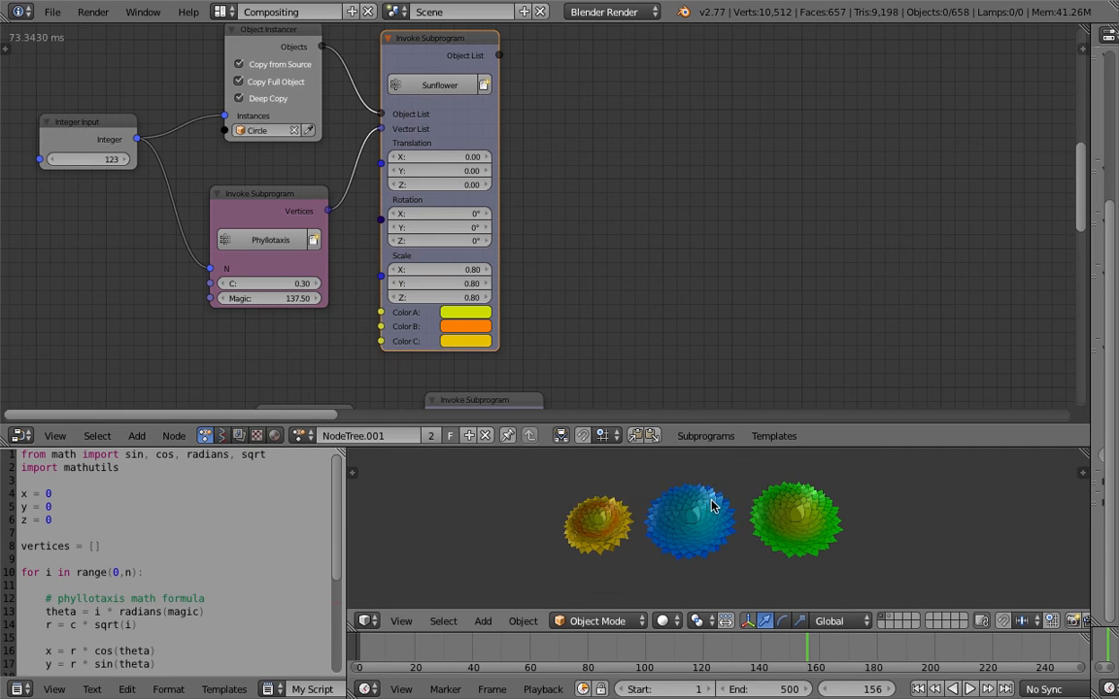
- Set the green flower's Scale to 0.85 on all three axes and its Y rotation to about 2.61°
{"action": "middle_click_drag", "start_coordinate": [732, 314], "coordinate": [693, 110]}
{"action": "mouse_move", "coordinate": [722, 515]}
{"action": "middle_mouse_down"}
{"action": "mouse_move", "coordinate": [719, 537]}
{"action": "mouse_move", "coordinate": [712, 516]}
{"action": "middle_mouse_up"}
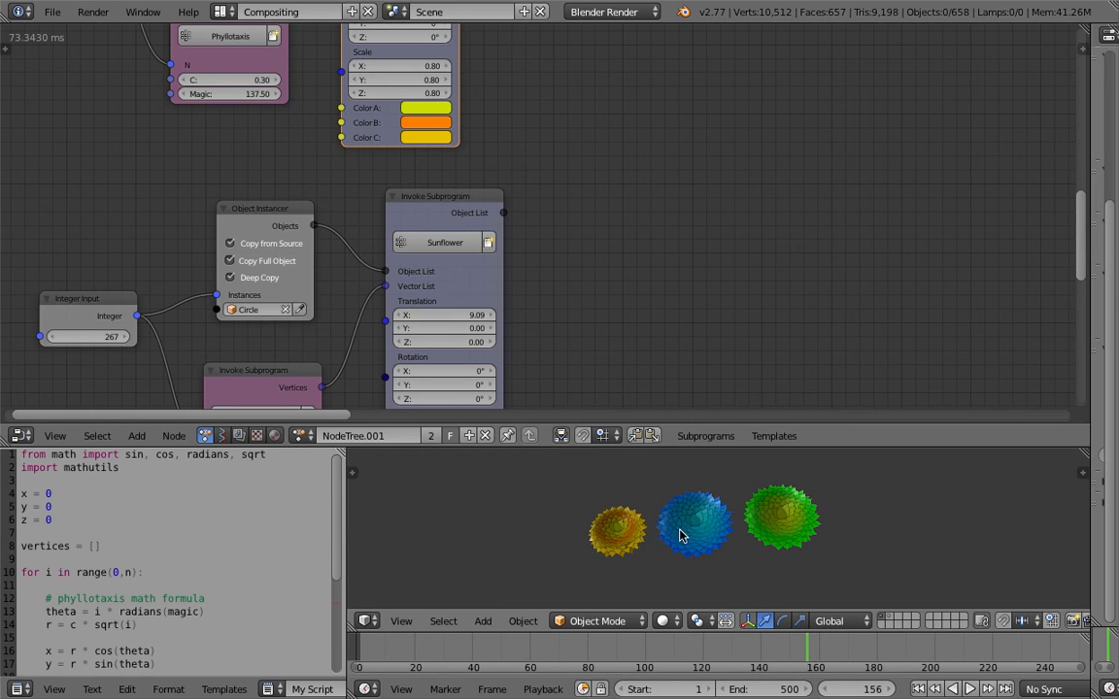
{"action": "middle_click_drag", "start_coordinate": [639, 380], "coordinate": [632, 193]}
{"action": "middle_click_drag", "start_coordinate": [694, 482], "coordinate": [708, 525]}
{"action": "scroll", "coordinate": [685, 544], "scroll_direction": "down", "scroll_amount": 6}
{"action": "scroll", "coordinate": [712, 552], "scroll_direction": "up", "scroll_amount": 7}
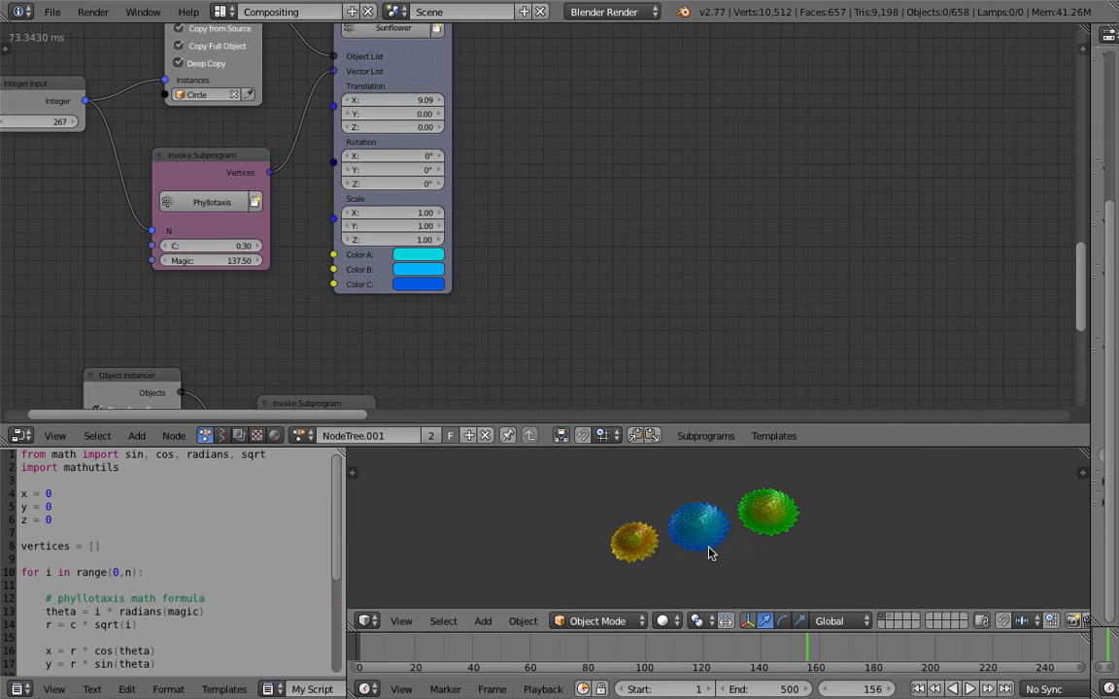
{"action": "middle_click_drag", "start_coordinate": [703, 252], "coordinate": [614, 172]}
{"action": "scroll", "coordinate": [565, 233], "scroll_direction": "down", "scroll_amount": 3}
{"action": "middle_click_drag", "start_coordinate": [544, 287], "coordinate": [590, 178]}
{"action": "middle_click_drag", "start_coordinate": [496, 284], "coordinate": [574, 195]}
{"action": "scroll", "coordinate": [474, 245], "scroll_direction": "up", "scroll_amount": 2}
{"action": "left_click_drag", "start_coordinate": [421, 308], "coordinate": [478, 325]}
{"action": "left_click_drag", "start_coordinate": [380, 268], "coordinate": [381, 268]}
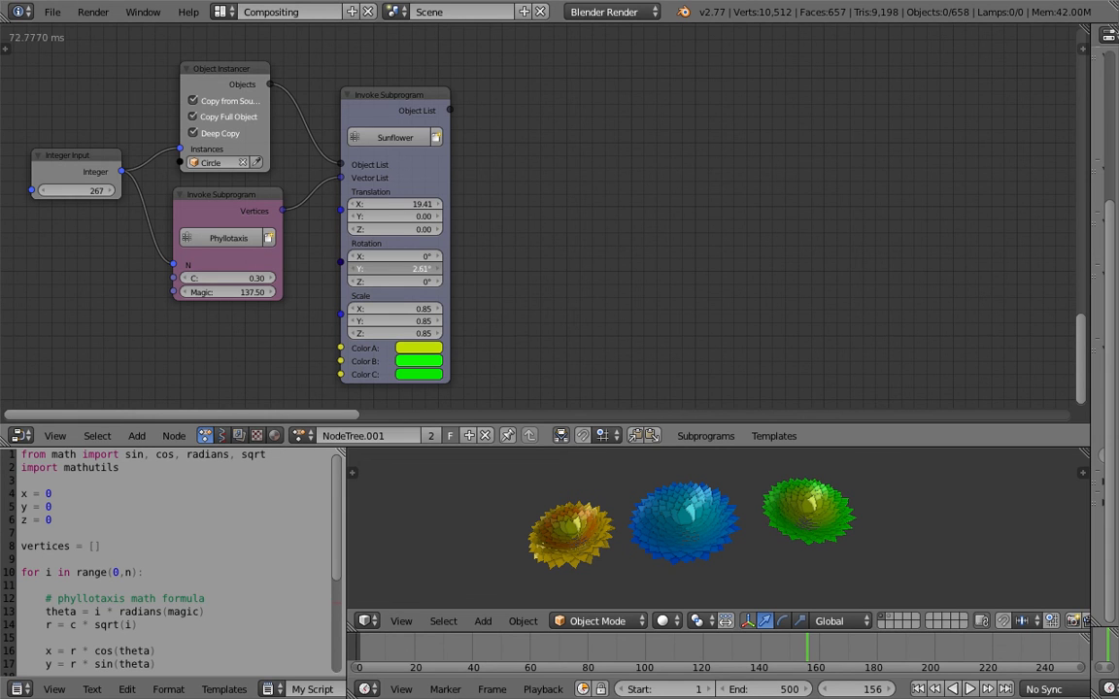
- Set the yellow flower's Y rotation to about -4.89° and enlarge the 3D view at the node editor's expense
{"action": "scroll", "coordinate": [644, 233], "scroll_direction": "up", "scroll_amount": 5, "text": "shift"}
{"action": "scroll", "coordinate": [576, 268], "scroll_direction": "up", "scroll_amount": 10, "text": "shift"}
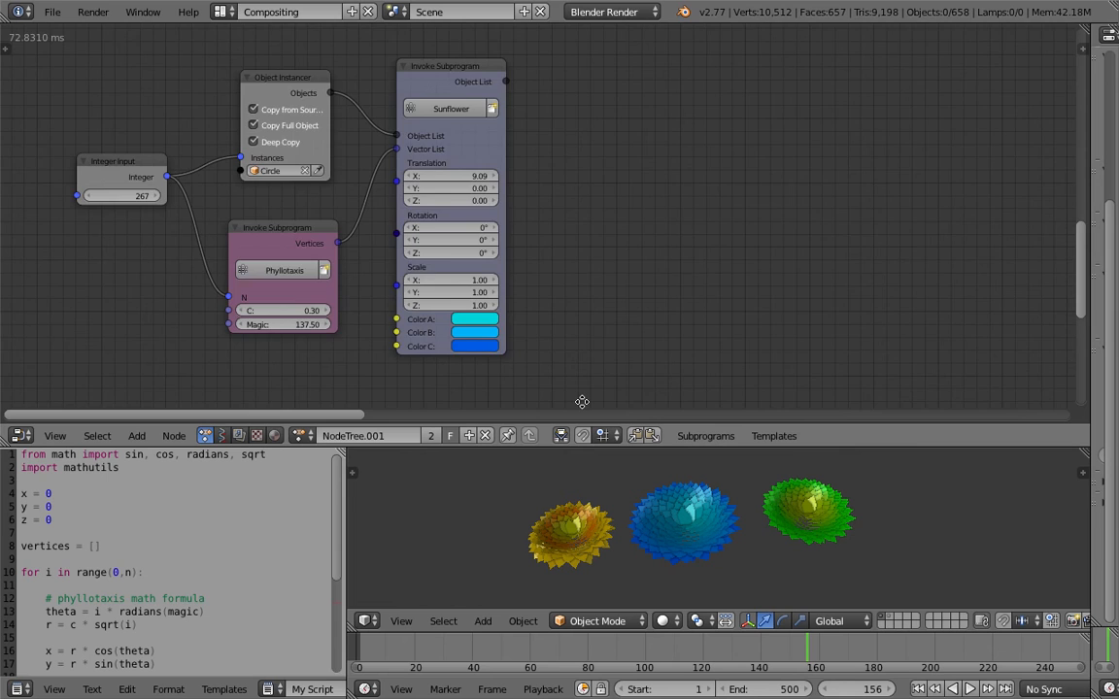
{"action": "left_click_drag", "start_coordinate": [361, 113], "coordinate": [340, 113]}
{"action": "left_click_drag", "start_coordinate": [698, 448], "coordinate": [694, 357]}
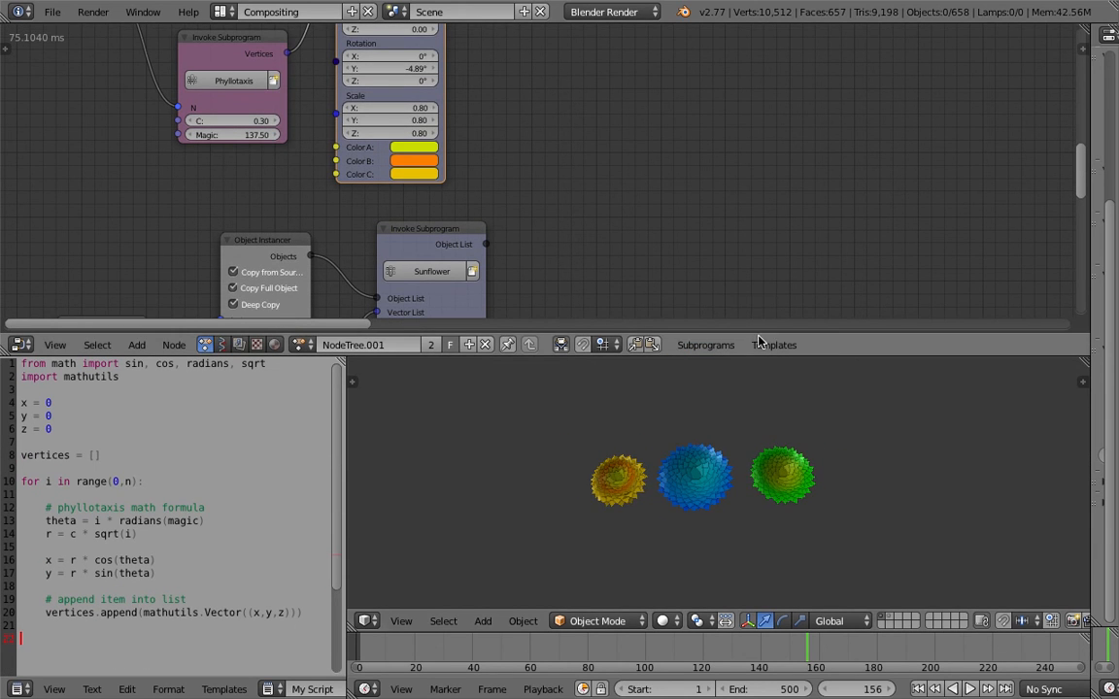
- Move the Object Matrix Output and My Loop generator output nodes slightly closer to the Object Attribute Output node
{"action": "middle_click_drag", "start_coordinate": [821, 226], "coordinate": [720, 217]}
{"action": "middle_click_drag", "start_coordinate": [711, 214], "coordinate": [525, 262]}
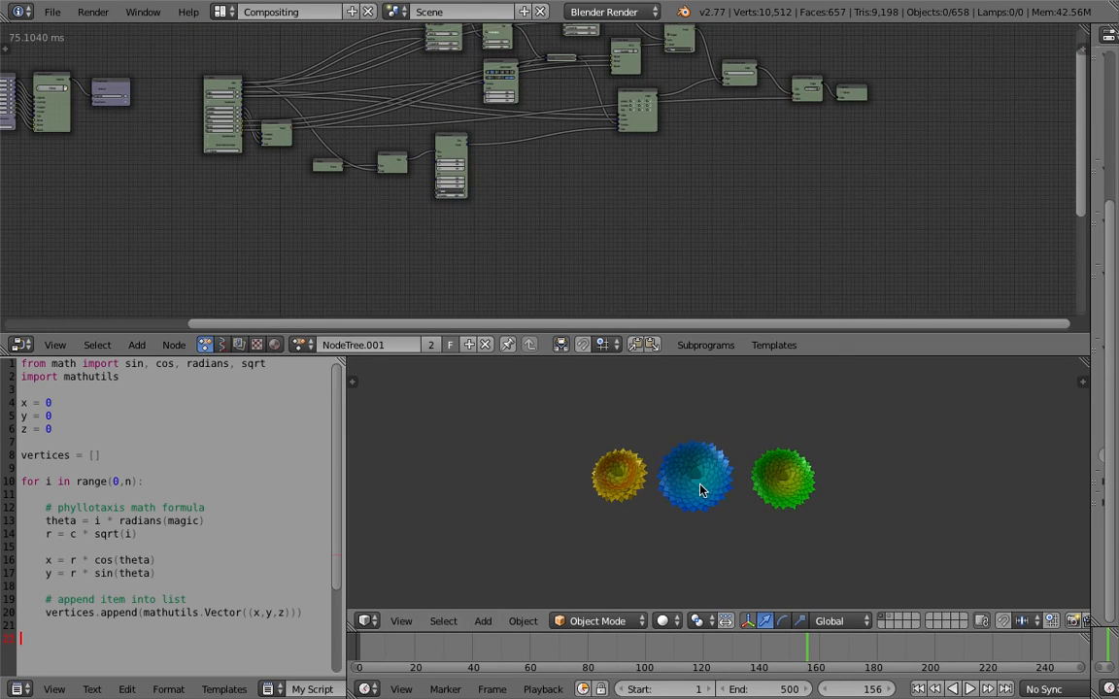
{"action": "scroll", "coordinate": [709, 466], "scroll_direction": "up", "scroll_amount": 4}
{"action": "middle_click_drag", "start_coordinate": [670, 272], "coordinate": [669, 240]}
{"action": "scroll", "coordinate": [666, 240], "scroll_direction": "up", "scroll_amount": 1}
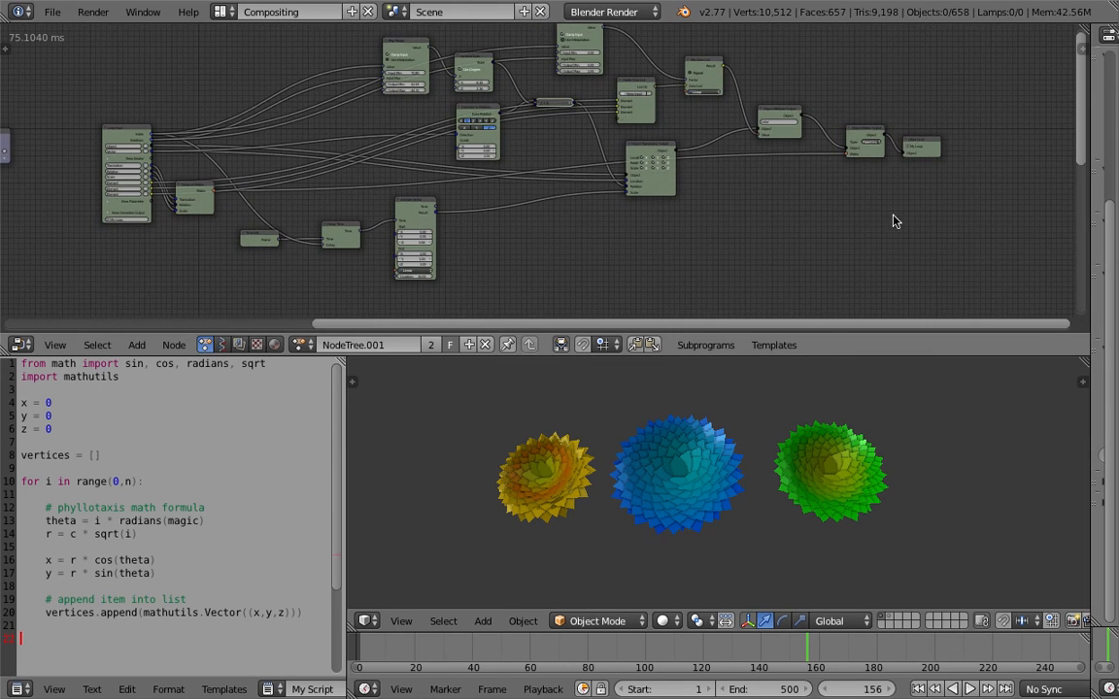
{"action": "left_click_drag", "start_coordinate": [918, 143], "coordinate": [922, 153]}
{"action": "left_click_drag", "start_coordinate": [862, 133], "coordinate": [848, 129]}
{"action": "left_click_drag", "start_coordinate": [924, 148], "coordinate": [910, 137]}
{"action": "middle_click_drag", "start_coordinate": [911, 137], "coordinate": [642, 165]}
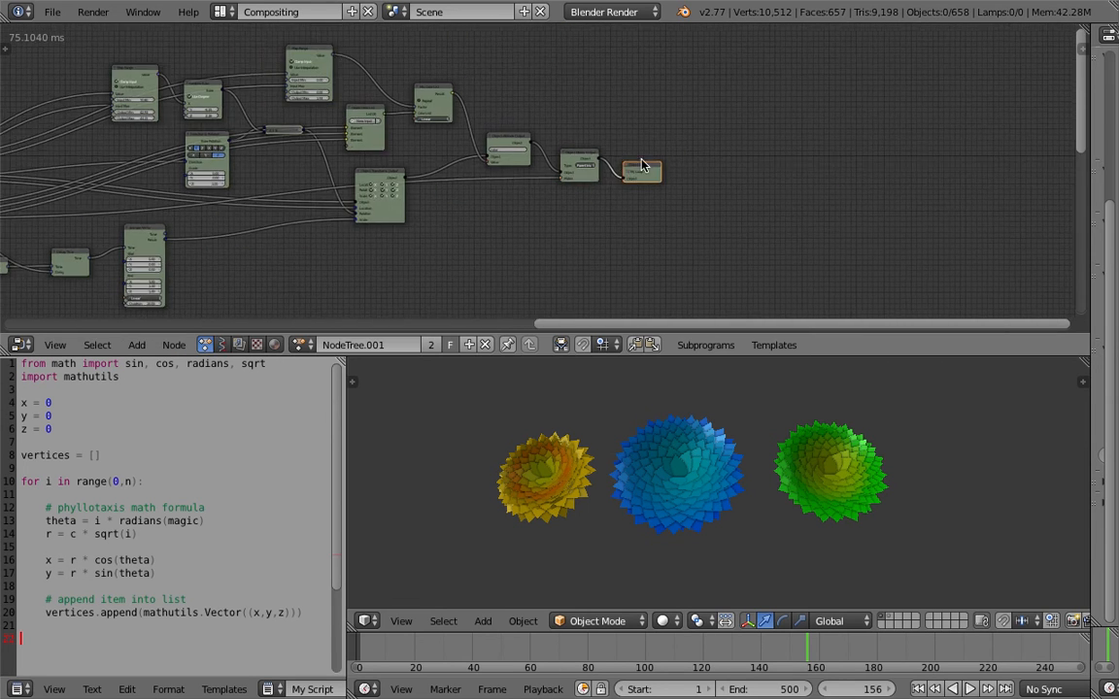
- Shift the Object Transforms Output node slightly down and away from the Object Attribute Output node
{"action": "scroll", "coordinate": [646, 169], "scroll_direction": "up", "scroll_amount": 3}
{"action": "middle_click_drag", "start_coordinate": [610, 215], "coordinate": [729, 197]}
{"action": "scroll", "coordinate": [714, 206], "scroll_direction": "down", "scroll_amount": 3}
{"action": "middle_click_drag", "start_coordinate": [522, 235], "coordinate": [703, 222]}
{"action": "scroll", "coordinate": [627, 227], "scroll_direction": "down", "scroll_amount": 1}
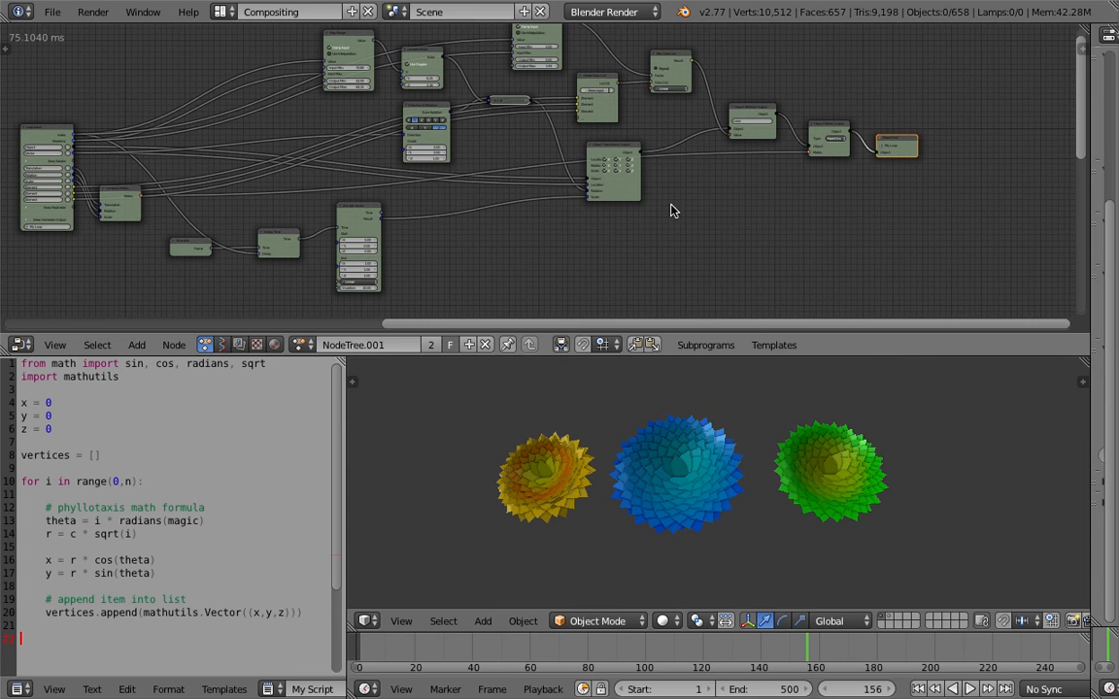
{"action": "left_click_drag", "start_coordinate": [636, 192], "coordinate": [625, 202]}
{"action": "middle_click_drag", "start_coordinate": [741, 237], "coordinate": [737, 230]}
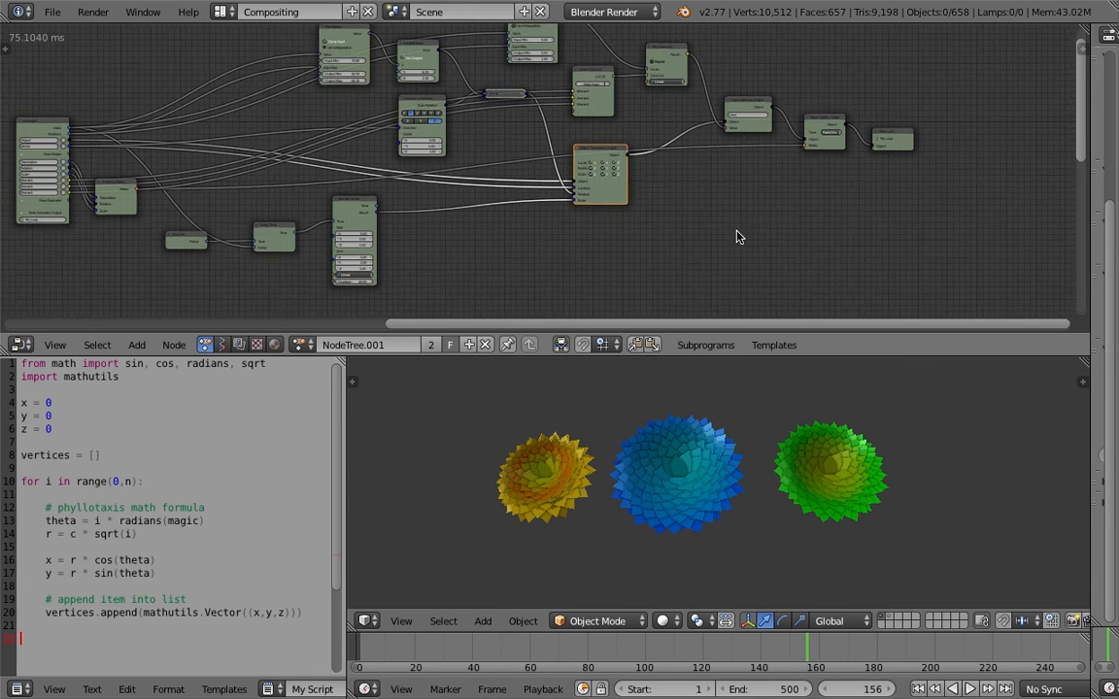
{"action": "scroll", "coordinate": [733, 238], "scroll_direction": "up", "scroll_amount": 3}
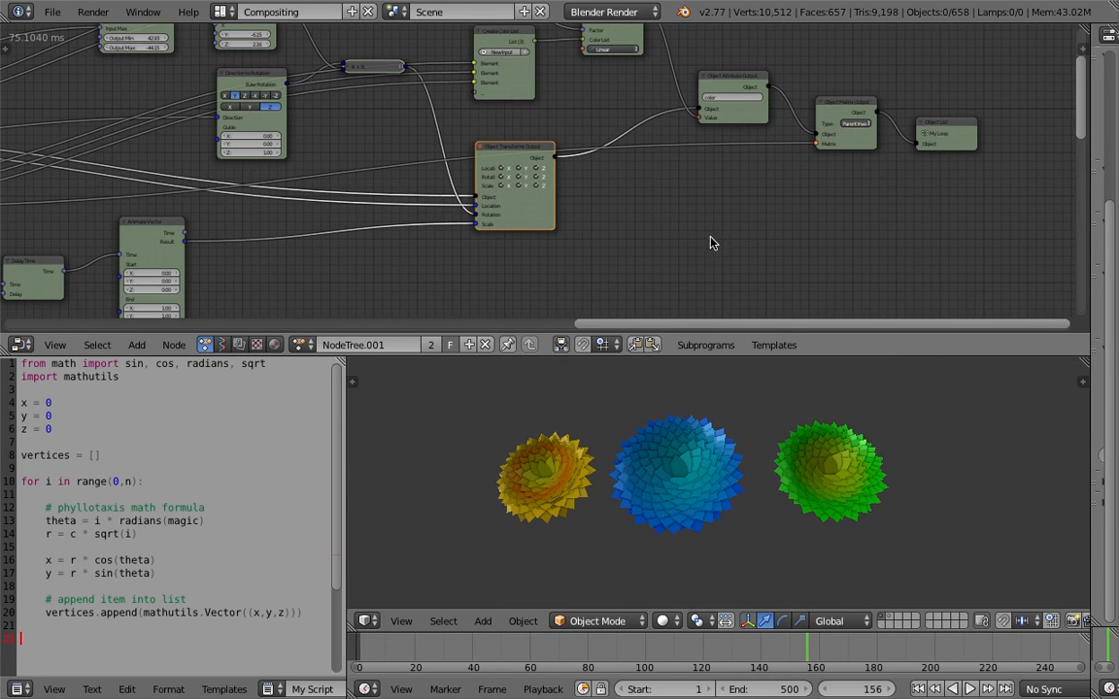
{"action": "middle_click_drag", "start_coordinate": [734, 240], "coordinate": [701, 223]}
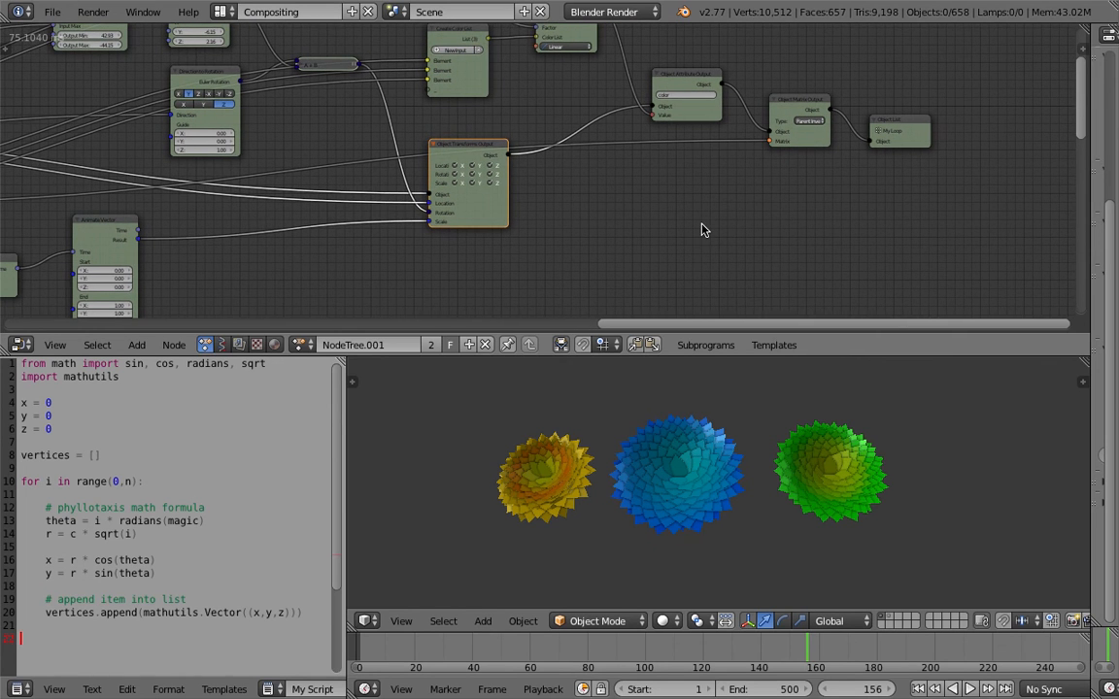
- Lower the My Loop generator output node and the Object Matrix Output node below the Object Attribute Output node's level
{"action": "middle_click_drag", "start_coordinate": [841, 169], "coordinate": [803, 170]}
{"action": "left_click_drag", "start_coordinate": [863, 129], "coordinate": [866, 145]}
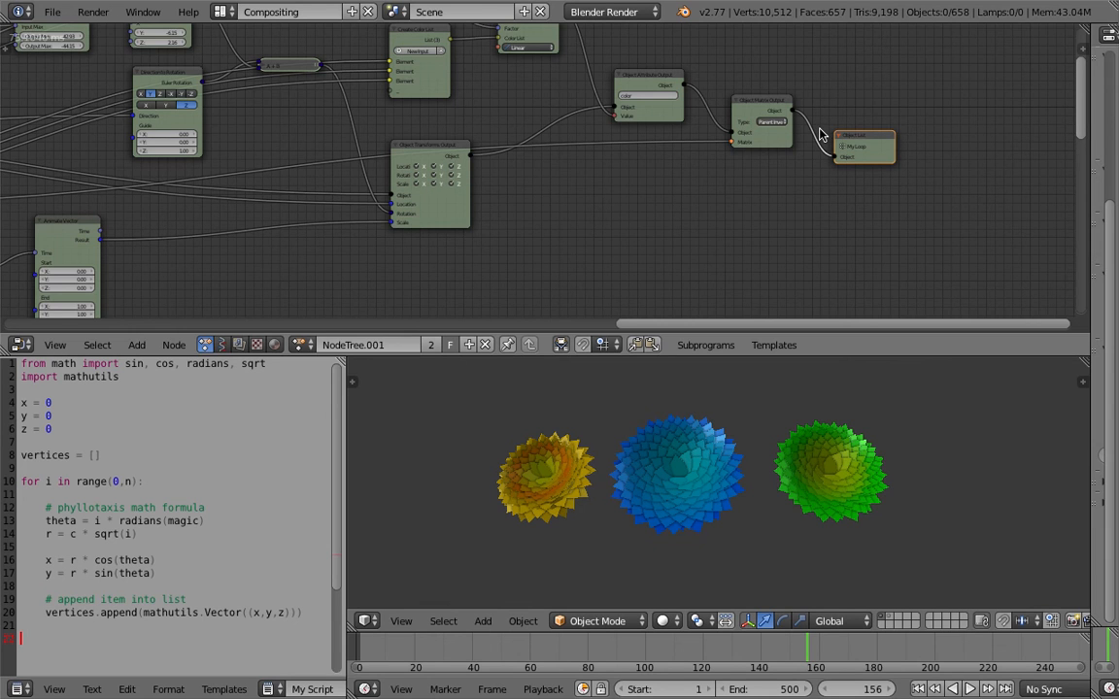
{"action": "middle_click_drag", "start_coordinate": [858, 131], "coordinate": [849, 120]}
{"action": "left_click_drag", "start_coordinate": [849, 124], "coordinate": [854, 149]}
{"action": "left_click_drag", "start_coordinate": [768, 95], "coordinate": [774, 123]}
{"action": "middle_click_drag", "start_coordinate": [775, 116], "coordinate": [751, 116]}
- Spread out the start of the loop by repositioning the Loop Input, Compose Matrix and Animate Vector nodes
{"action": "scroll", "coordinate": [684, 195], "scroll_direction": "down", "scroll_amount": 2}
{"action": "middle_click_drag", "start_coordinate": [693, 199], "coordinate": [804, 193]}
{"action": "middle_click_drag", "start_coordinate": [631, 190], "coordinate": [748, 176]}
{"action": "middle_click_drag", "start_coordinate": [727, 232], "coordinate": [1061, 223]}
{"action": "left_click_drag", "start_coordinate": [298, 76], "coordinate": [255, 71]}
{"action": "left_click_drag", "start_coordinate": [387, 186], "coordinate": [406, 226]}
{"action": "scroll", "coordinate": [539, 185], "scroll_direction": "down", "scroll_amount": 4}
{"action": "middle_click_drag", "start_coordinate": [539, 184], "coordinate": [586, 196]}
{"action": "scroll", "coordinate": [679, 189], "scroll_direction": "up", "scroll_amount": 3}
{"action": "left_click_drag", "start_coordinate": [711, 188], "coordinate": [733, 206]}
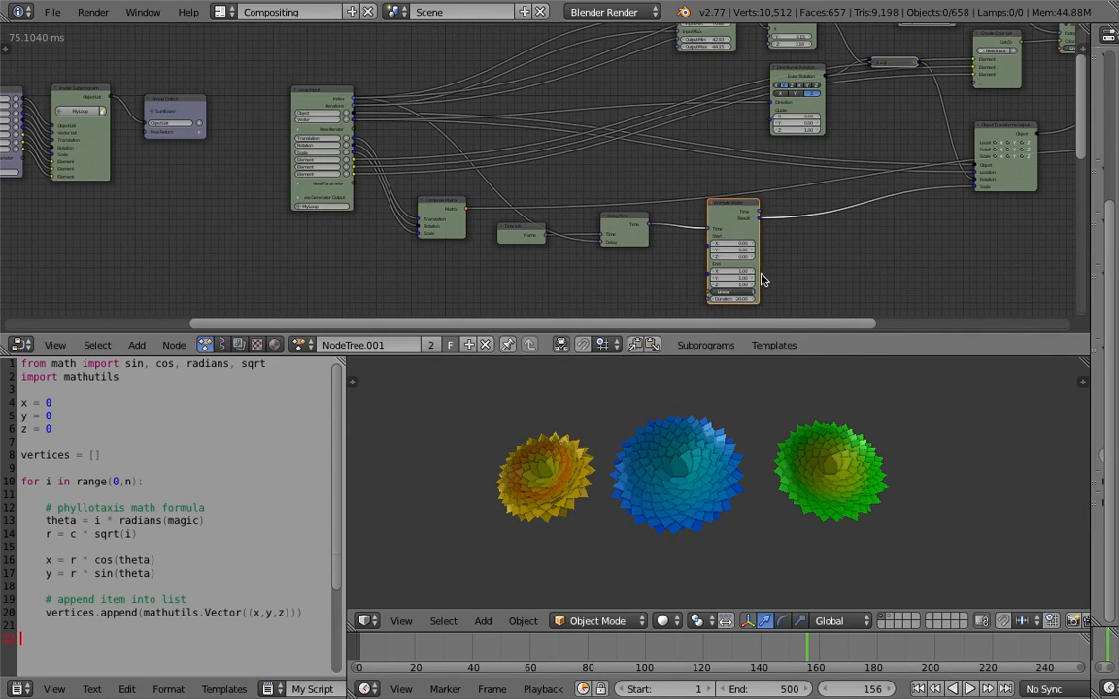
- Examine the three colored flowers in the 3D view from several angles and distances
{"action": "scroll", "coordinate": [730, 487], "scroll_direction": "down", "scroll_amount": 5}
{"action": "scroll", "coordinate": [692, 489], "scroll_direction": "down", "scroll_amount": 4}
{"action": "middle_click_drag", "start_coordinate": [688, 496], "coordinate": [631, 463]}
{"action": "scroll", "coordinate": [797, 440], "scroll_direction": "down", "scroll_amount": 1}
{"action": "scroll", "coordinate": [797, 440], "scroll_direction": "up", "scroll_amount": 3}
{"action": "middle_click_drag", "start_coordinate": [727, 465], "coordinate": [706, 510]}
{"action": "scroll", "coordinate": [770, 471], "scroll_direction": "up", "scroll_amount": 4}
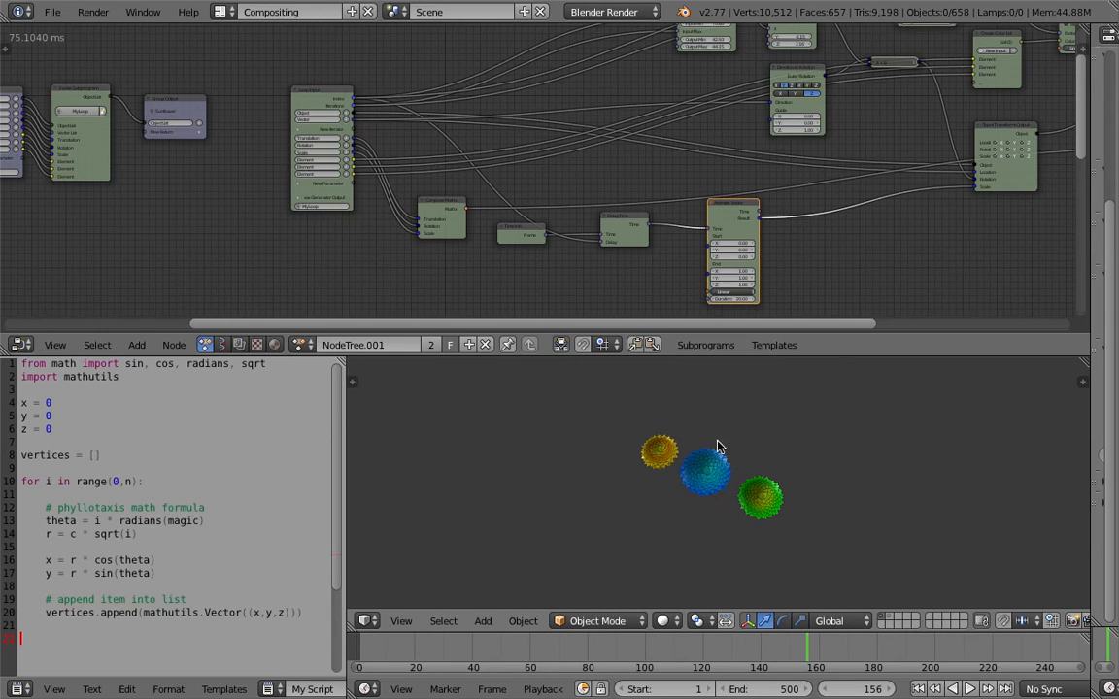
{"action": "middle_click_drag", "start_coordinate": [765, 486], "coordinate": [724, 491]}
{"action": "scroll", "coordinate": [743, 477], "scroll_direction": "up", "scroll_amount": 6}
{"action": "scroll", "coordinate": [727, 465], "scroll_direction": "down", "scroll_amount": 2}
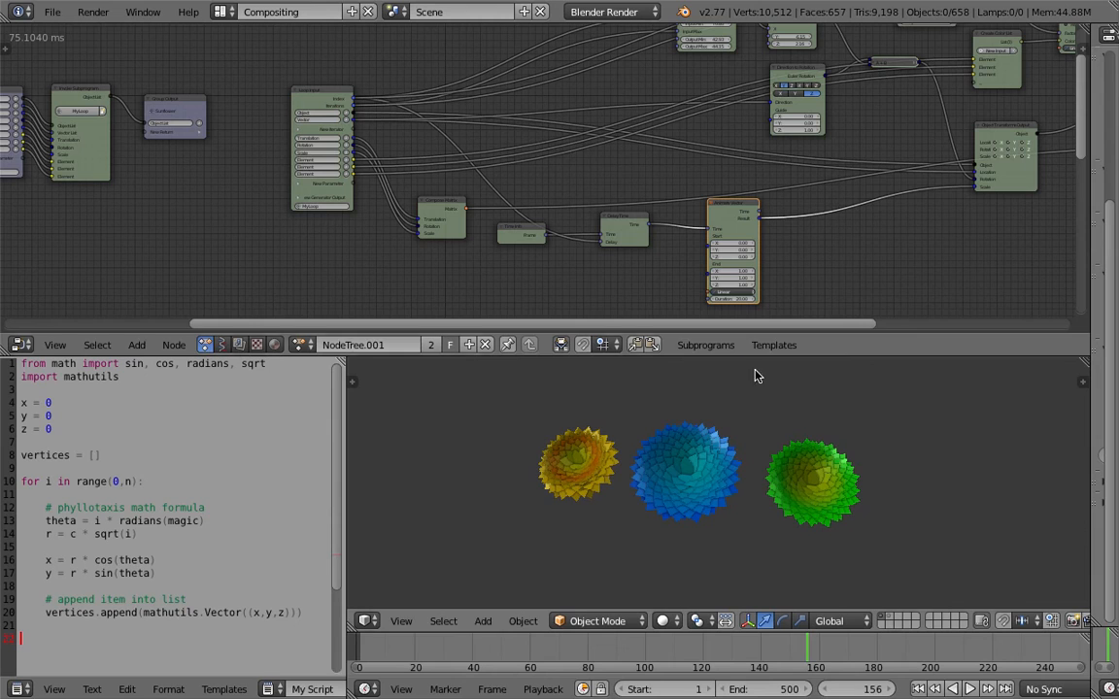
{"action": "scroll", "coordinate": [793, 453], "scroll_direction": "down", "scroll_amount": 2}
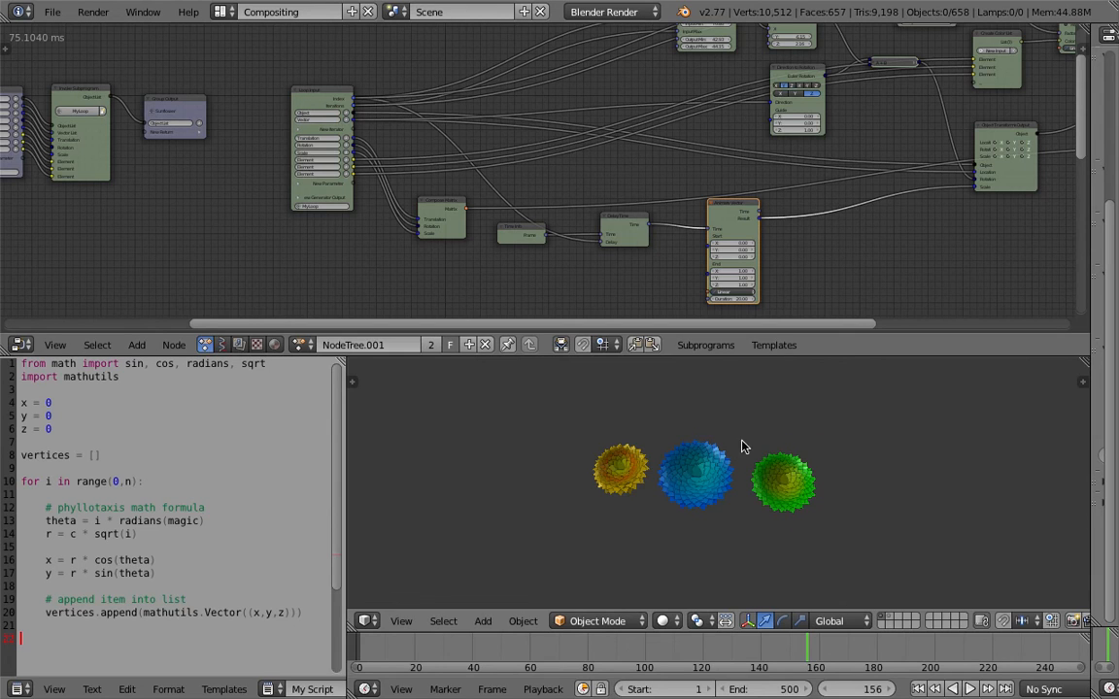
{"action": "middle_click_drag", "start_coordinate": [733, 433], "coordinate": [745, 501]}
{"action": "scroll", "coordinate": [743, 497], "scroll_direction": "up", "scroll_amount": 4}
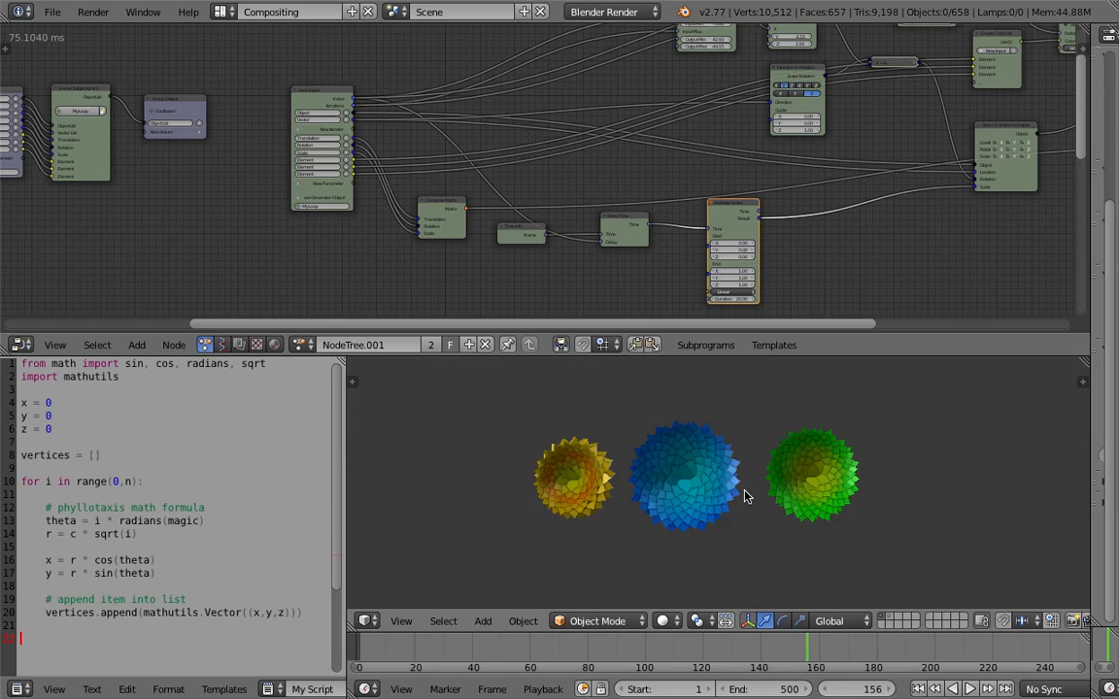
{"action": "middle_click_drag", "start_coordinate": [699, 383], "coordinate": [713, 477]}
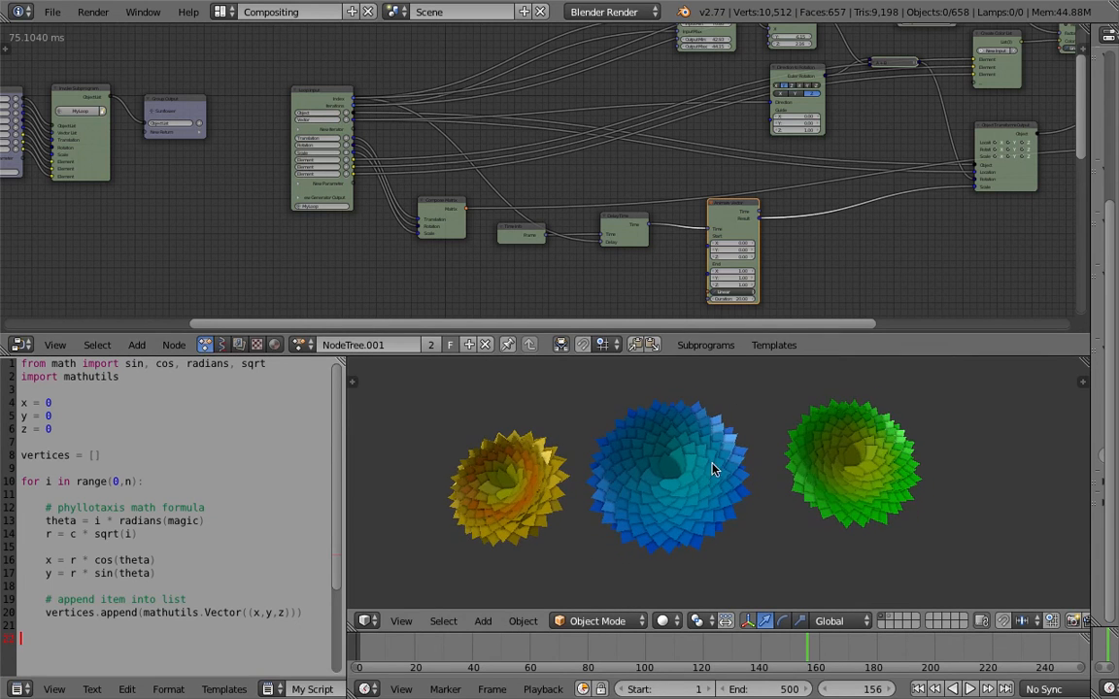
- Tidy the Sunflower group by raising its Group Output, My Loop Invoke Subprogram and Group Input nodes slightly
{"action": "middle_click_drag", "start_coordinate": [822, 270], "coordinate": [790, 260]}
{"action": "middle_click_drag", "start_coordinate": [749, 223], "coordinate": [789, 241], "text": "ctrl"}
{"action": "middle_click_drag", "start_coordinate": [272, 139], "coordinate": [575, 178]}
{"action": "scroll", "coordinate": [490, 169], "scroll_direction": "up", "scroll_amount": 8}
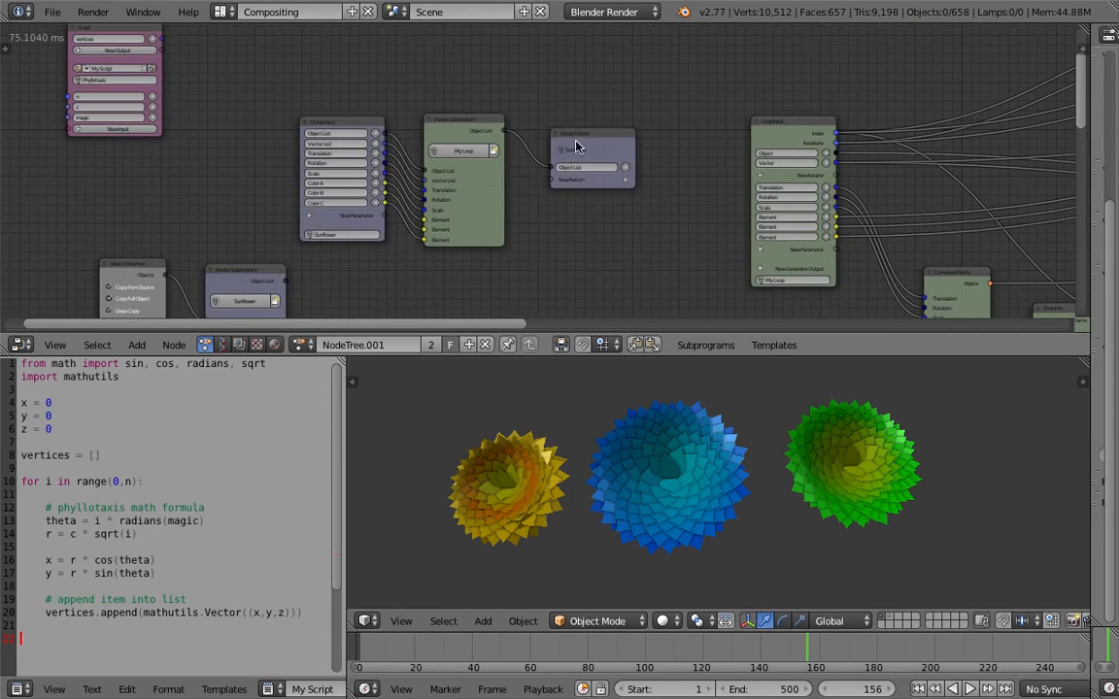
{"action": "left_click_drag", "start_coordinate": [575, 138], "coordinate": [568, 114]}
{"action": "scroll", "coordinate": [550, 112], "scroll_direction": "up", "scroll_amount": 3}
{"action": "left_click_drag", "start_coordinate": [465, 109], "coordinate": [479, 102]}
{"action": "left_click_drag", "start_coordinate": [327, 109], "coordinate": [335, 98]}
- Widen the gap between the Object Matrix Output node and the My Loop generator output node at the loop's end
{"action": "middle_click_drag", "start_coordinate": [816, 202], "coordinate": [273, 176]}
{"action": "scroll", "coordinate": [272, 176], "scroll_direction": "down", "scroll_amount": 3}
{"action": "middle_click_drag", "start_coordinate": [948, 146], "coordinate": [502, 188]}
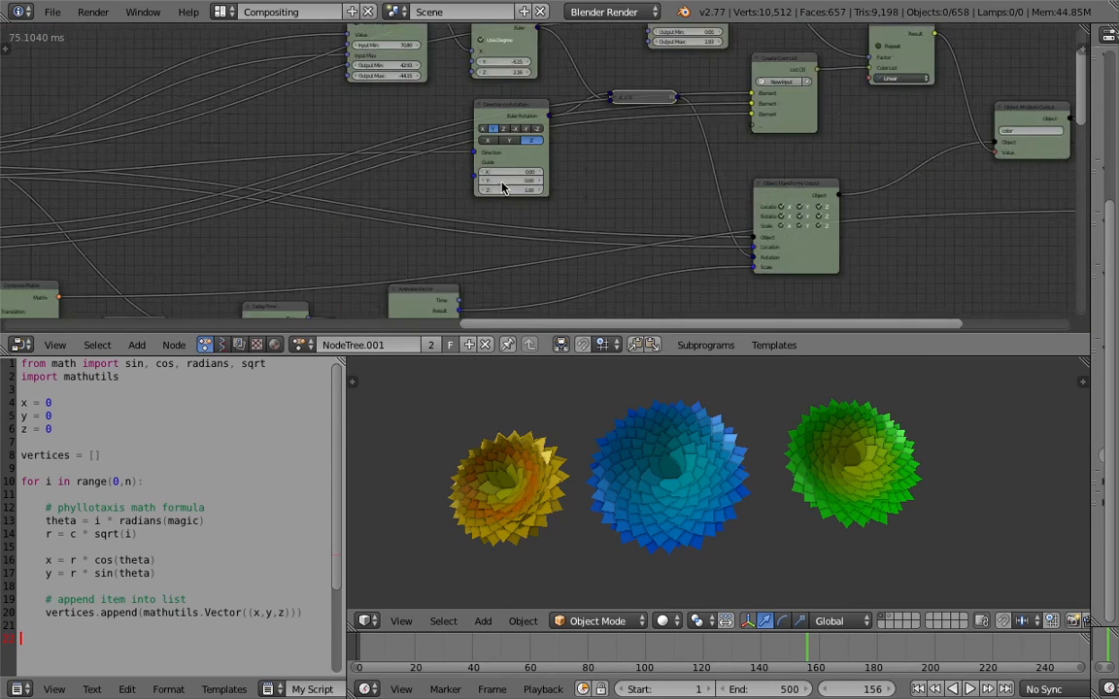
{"action": "middle_click_drag", "start_coordinate": [904, 200], "coordinate": [504, 200]}
{"action": "middle_click_drag", "start_coordinate": [612, 202], "coordinate": [495, 194]}
{"action": "scroll", "coordinate": [495, 194], "scroll_direction": "up", "scroll_amount": 2}
{"action": "middle_click_drag", "start_coordinate": [639, 144], "coordinate": [610, 188]}
{"action": "left_click_drag", "start_coordinate": [743, 235], "coordinate": [770, 240]}
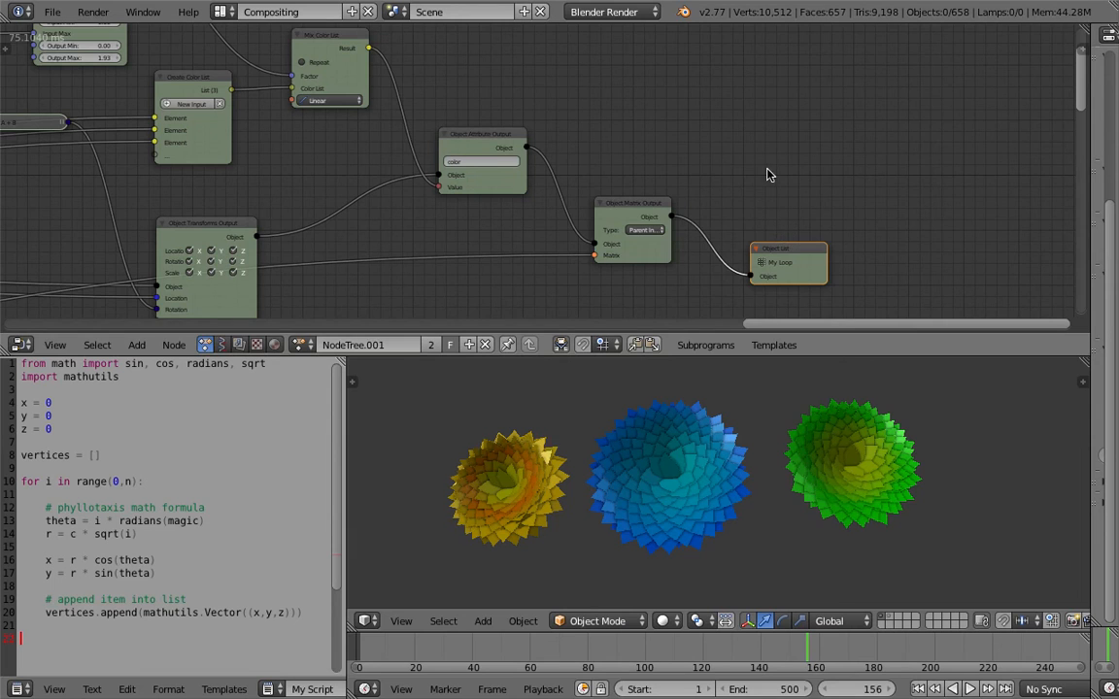
{"action": "middle_click_drag", "start_coordinate": [789, 172], "coordinate": [752, 165]}
{"action": "left_click_drag", "start_coordinate": [601, 197], "coordinate": [592, 190]}
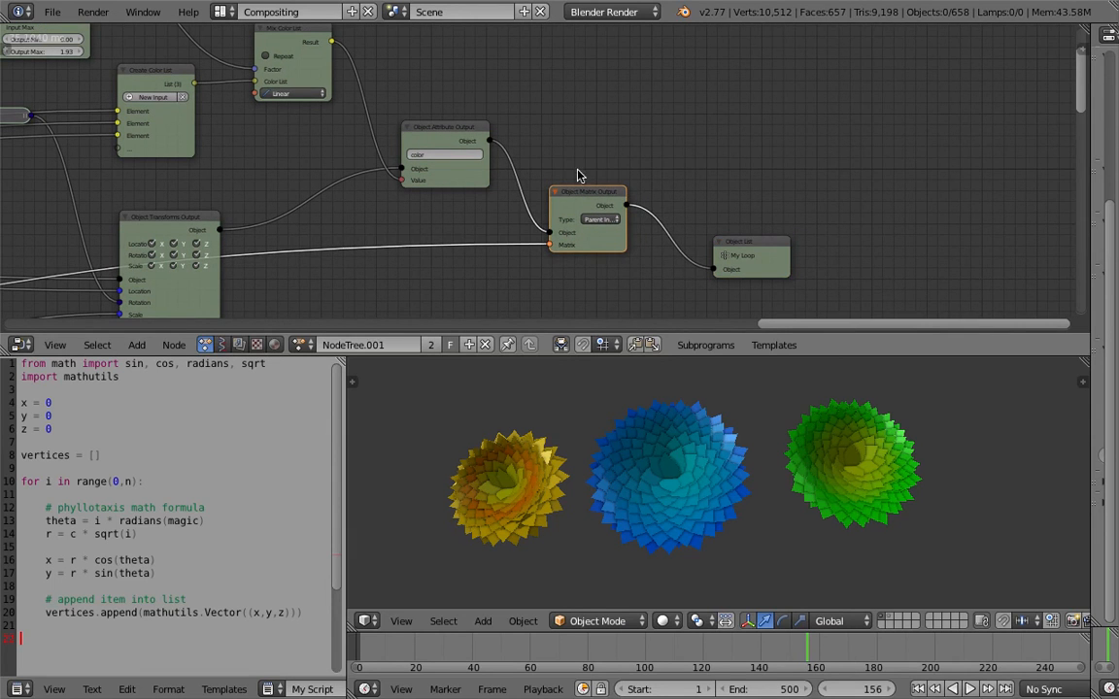
{"action": "middle_click_drag", "start_coordinate": [761, 170], "coordinate": [702, 140]}
{"action": "key", "text": "shift+a"}
{"action": "mouse_move", "coordinate": [705, 131]}
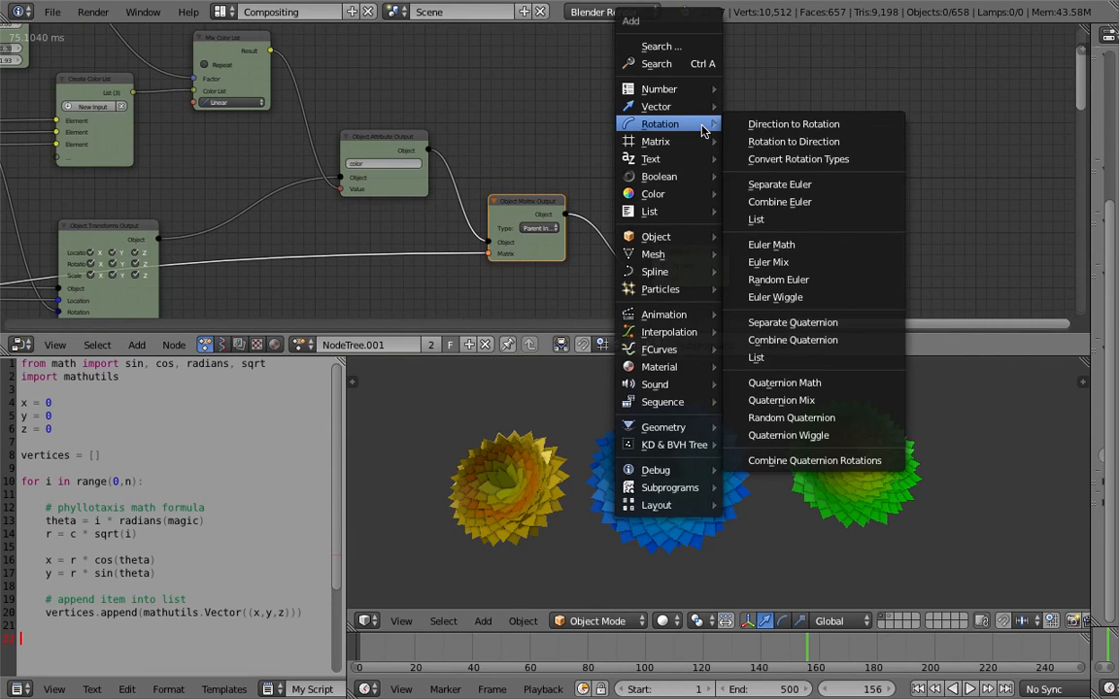
{"action": "scroll", "coordinate": [445, 184], "scroll_direction": "down", "scroll_amount": 3}
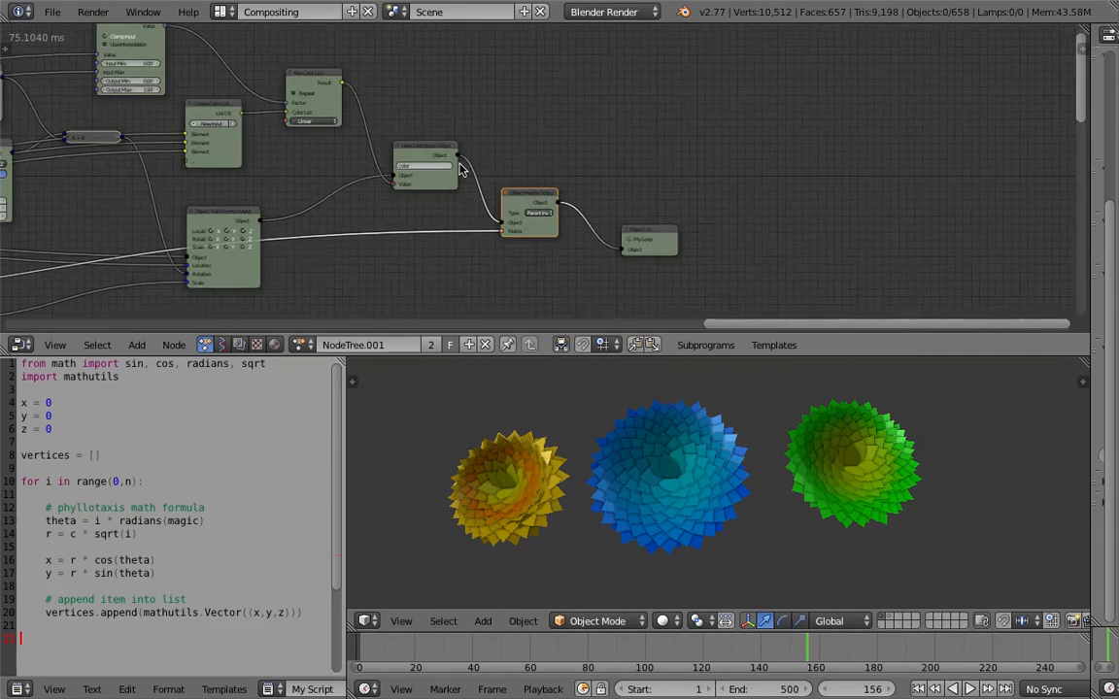
- Look through the mesh-related parameter types available for the My Loop input, such as Mesh Data List and Mesh Data
{"action": "middle_click_drag", "start_coordinate": [445, 185], "coordinate": [917, 202]}
{"action": "scroll", "coordinate": [720, 222], "scroll_direction": "up", "scroll_amount": 8}
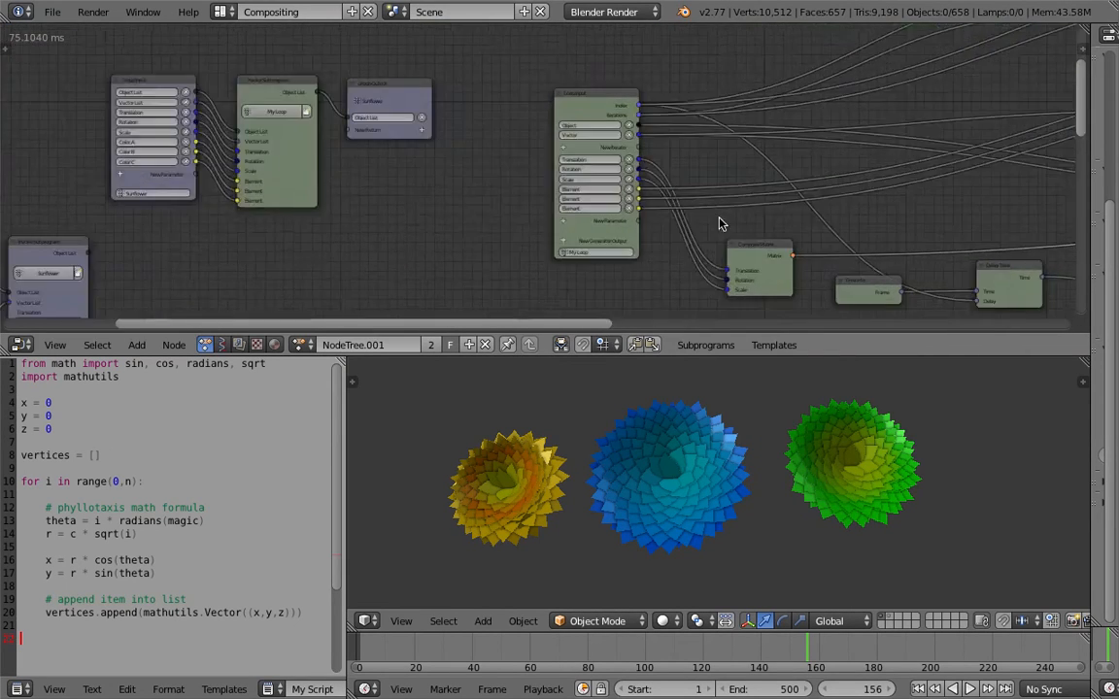
{"action": "middle_click_drag", "start_coordinate": [637, 215], "coordinate": [613, 202]}
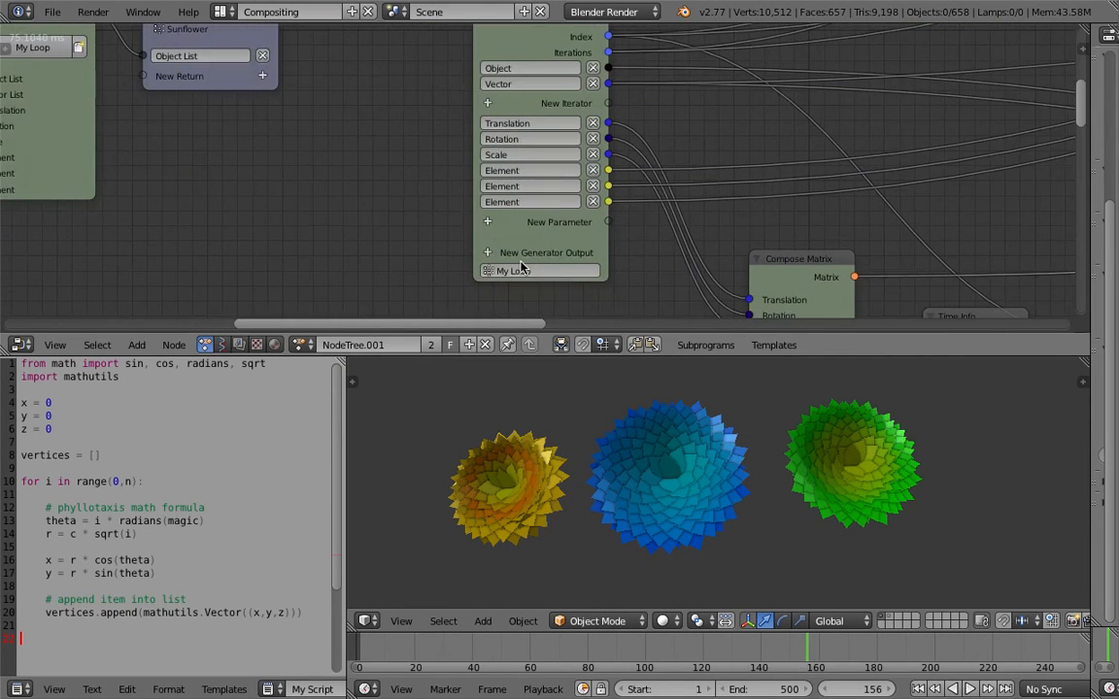
{"action": "left_click", "coordinate": [489, 223]}
{"action": "type", "text": "mesh"}
{"action": "key", "text": "Down"}
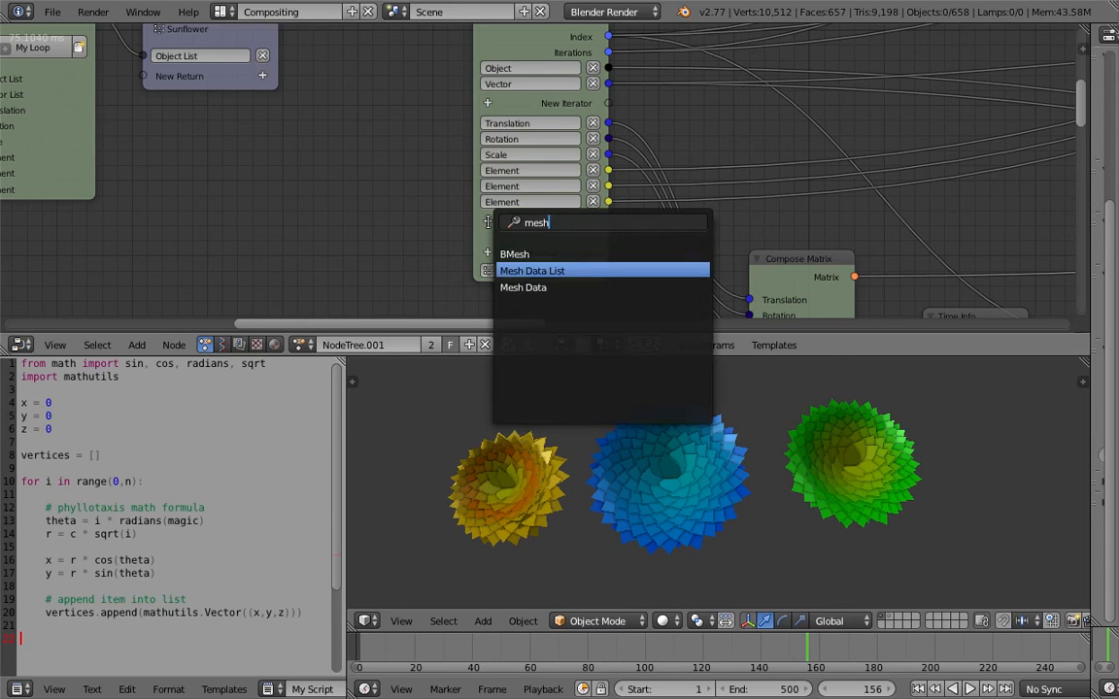
{"action": "key", "text": "Down"}
{"action": "key", "text": "Up"}
{"action": "key", "text": "Down"}
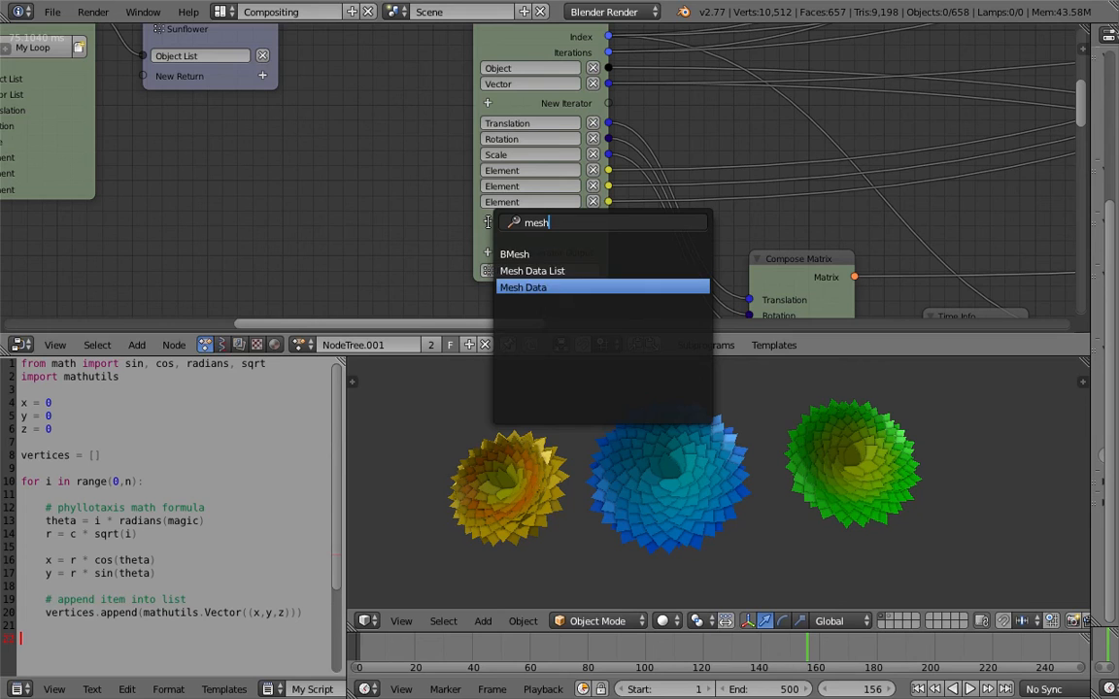
{"action": "key", "text": "Up"}
{"action": "key", "text": "Up"}
{"action": "key", "text": "Down"}
{"action": "key", "text": "Down"}
{"action": "key", "text": "Up"}
{"action": "key", "text": "Up"}
{"action": "key", "text": "Down"}
{"action": "key", "text": "Down"}
{"action": "key", "text": "Up"}
{"action": "key", "text": "Up"}
{"action": "key", "text": "Down"}
{"action": "key", "text": "Down"}
{"action": "middle_click_drag", "start_coordinate": [728, 431], "coordinate": [729, 443]}
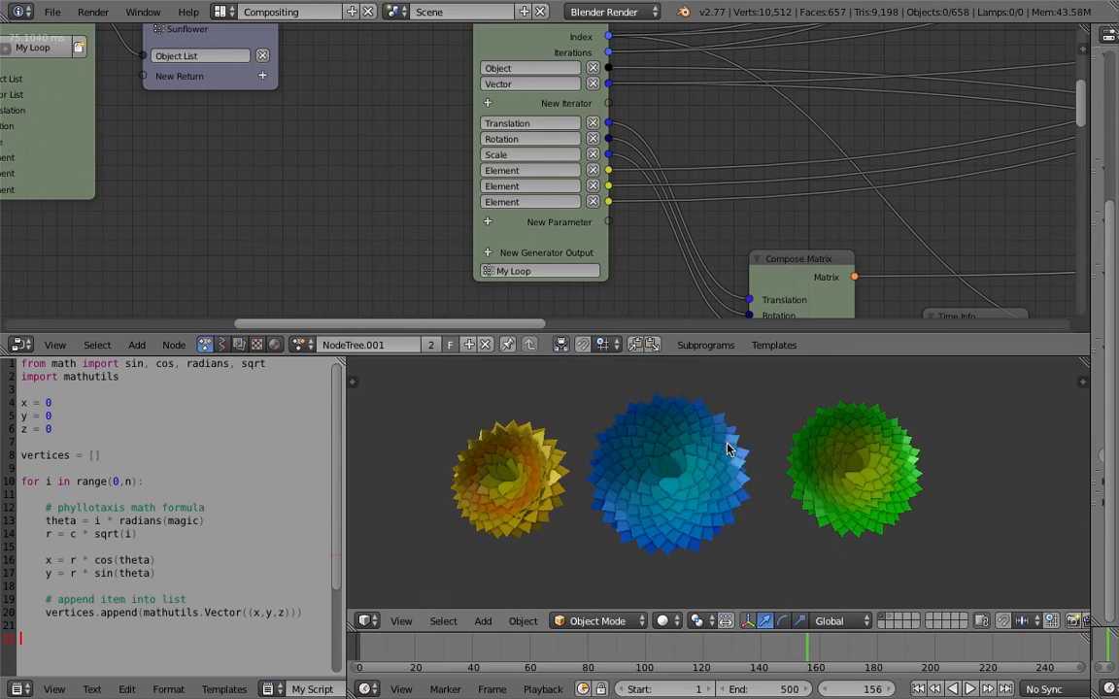
- Add a Combine Mesh Data node just above the My Loop generator output node at the loop's end
{"action": "scroll", "coordinate": [738, 388], "scroll_direction": "down", "scroll_amount": 2}
{"action": "middle_click_drag", "start_coordinate": [852, 174], "coordinate": [207, 117]}
{"action": "scroll", "coordinate": [480, 123], "scroll_direction": "down", "scroll_amount": 7}
{"action": "middle_click_drag", "start_coordinate": [569, 134], "coordinate": [247, 190]}
{"action": "middle_click_drag", "start_coordinate": [546, 158], "coordinate": [362, 218]}
{"action": "middle_click_drag", "start_coordinate": [683, 162], "coordinate": [489, 178]}
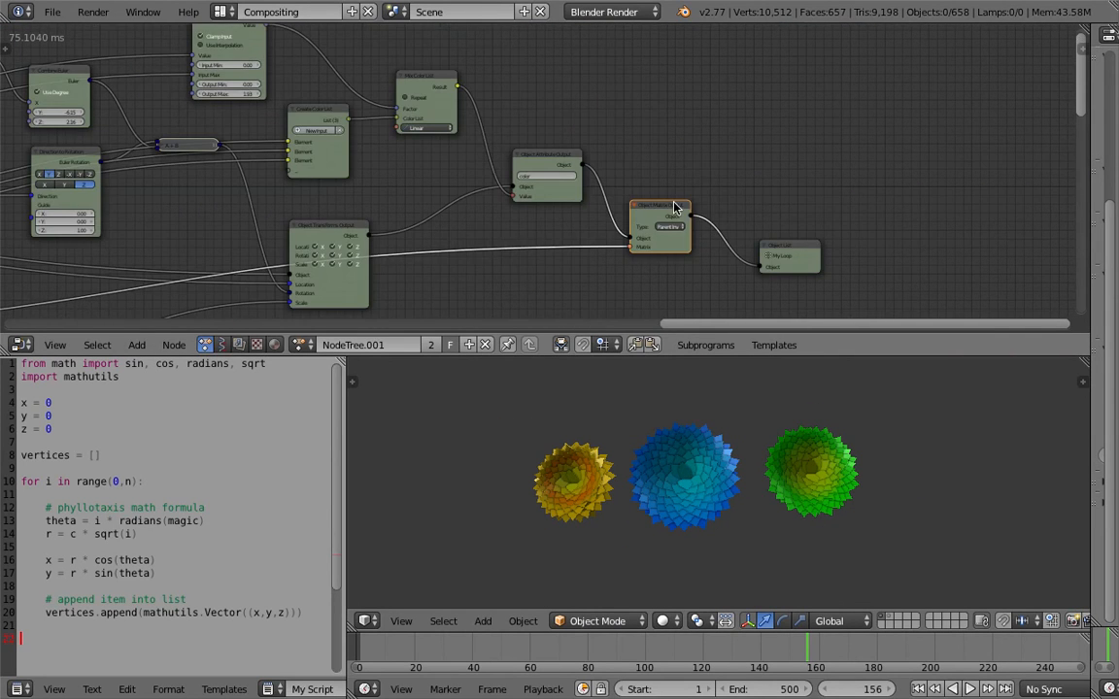
{"action": "middle_click_drag", "start_coordinate": [759, 155], "coordinate": [725, 137]}
{"action": "key", "text": "shift+a"}
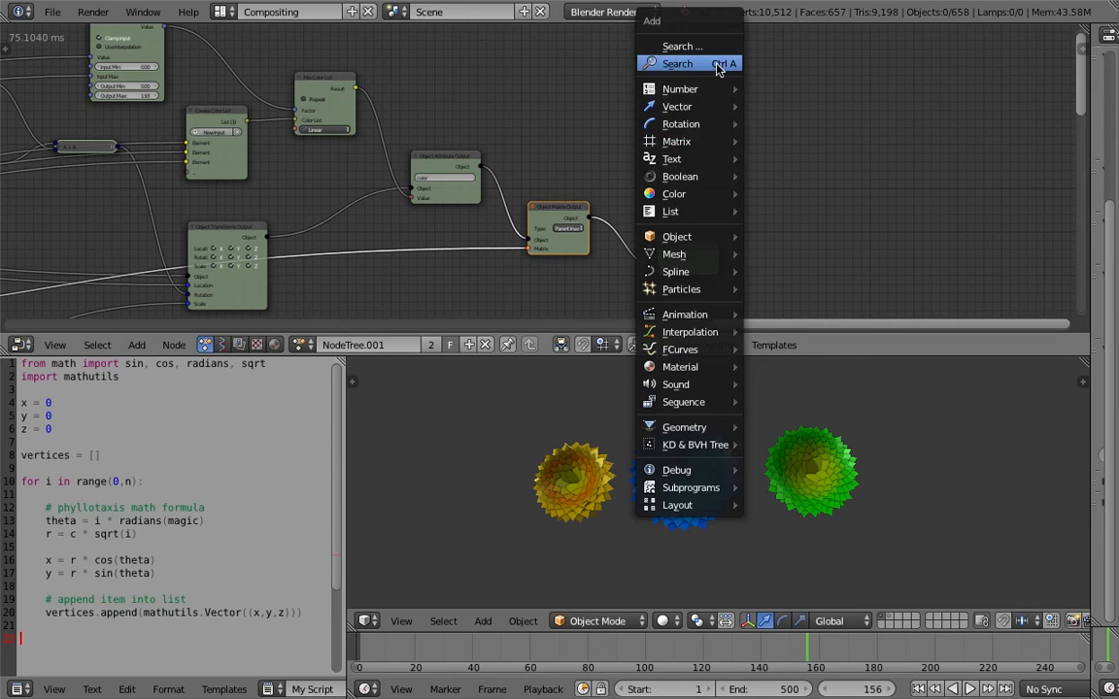
{"action": "left_click", "coordinate": [724, 67]}
{"action": "type", "text": "combine"}
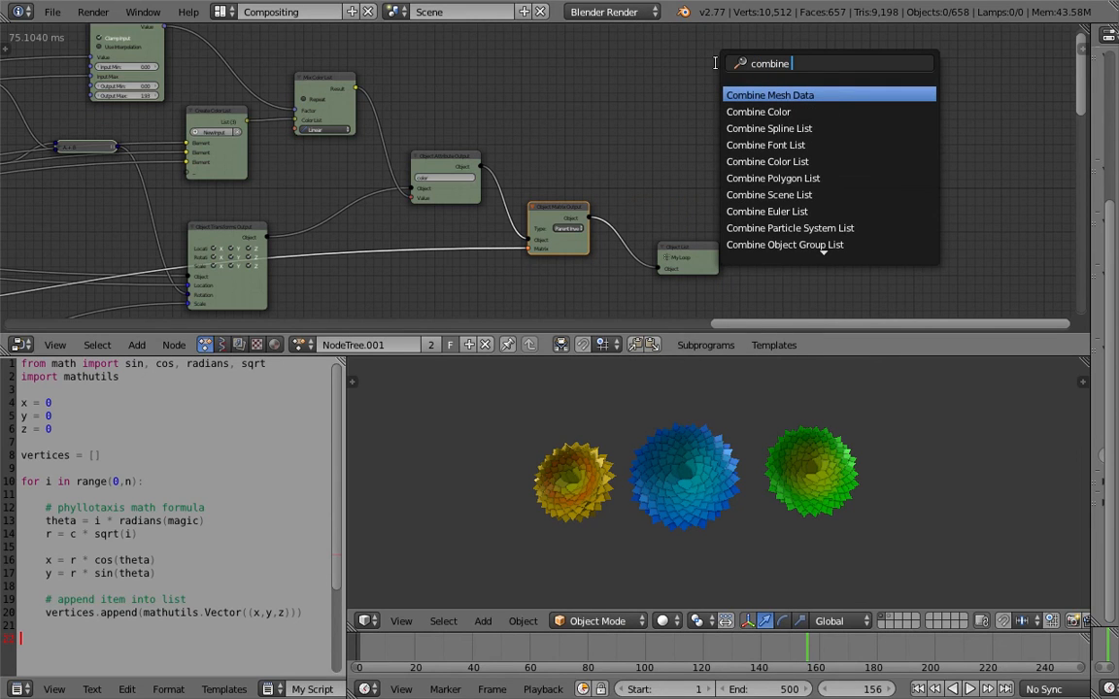
{"action": "key", "text": "Return"}
{"action": "left_click", "coordinate": [667, 61]}
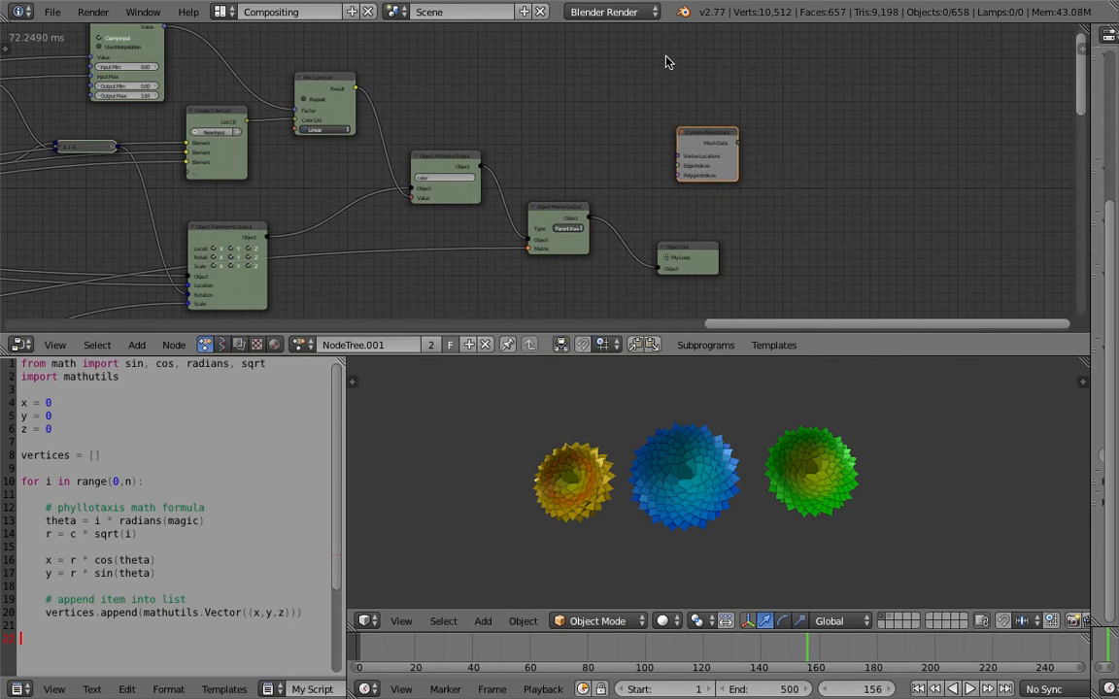
{"action": "scroll", "coordinate": [697, 162], "scroll_direction": "up", "scroll_amount": 1}
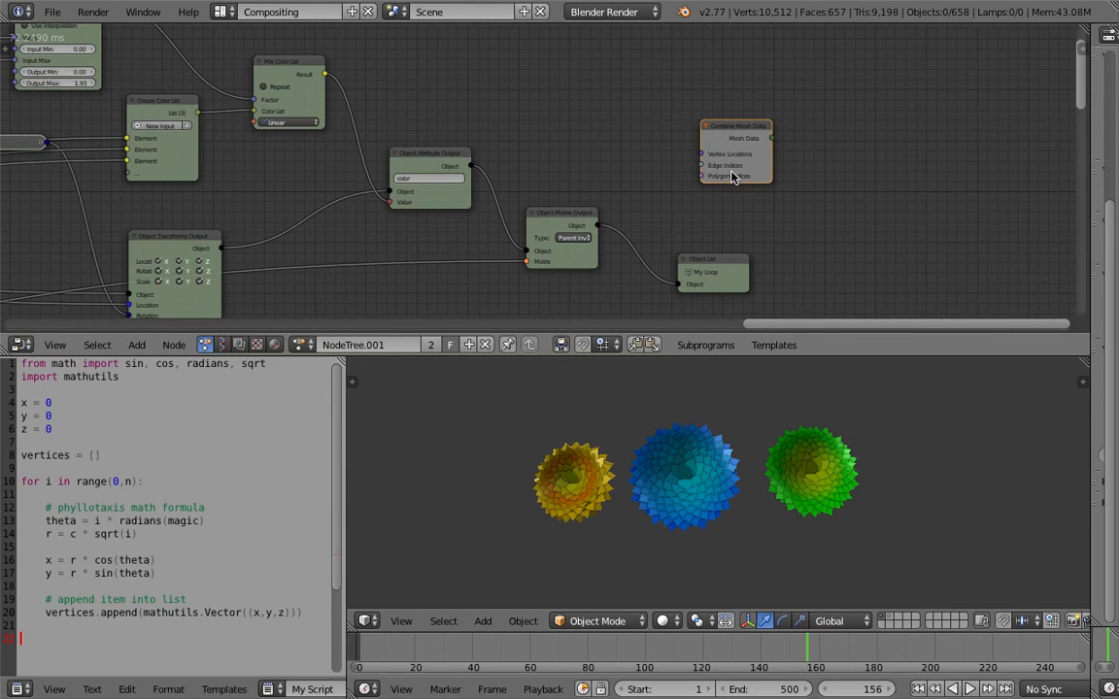
- Add an Object Mesh Data node between the Object Matrix Output node and the loop's end, above the My Loop generator output
{"action": "key", "text": "shift+a"}
{"action": "left_click", "coordinate": [636, 119]}
{"action": "type", "text": "object me"}
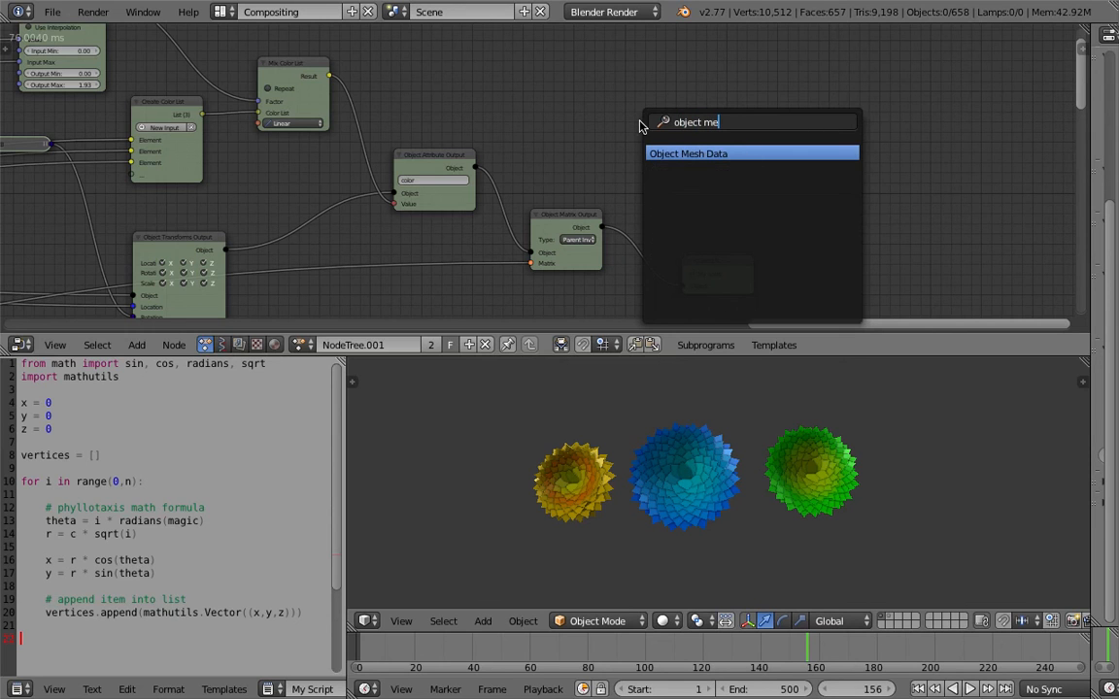
{"action": "key", "text": "Return"}
{"action": "left_click", "coordinate": [654, 158]}
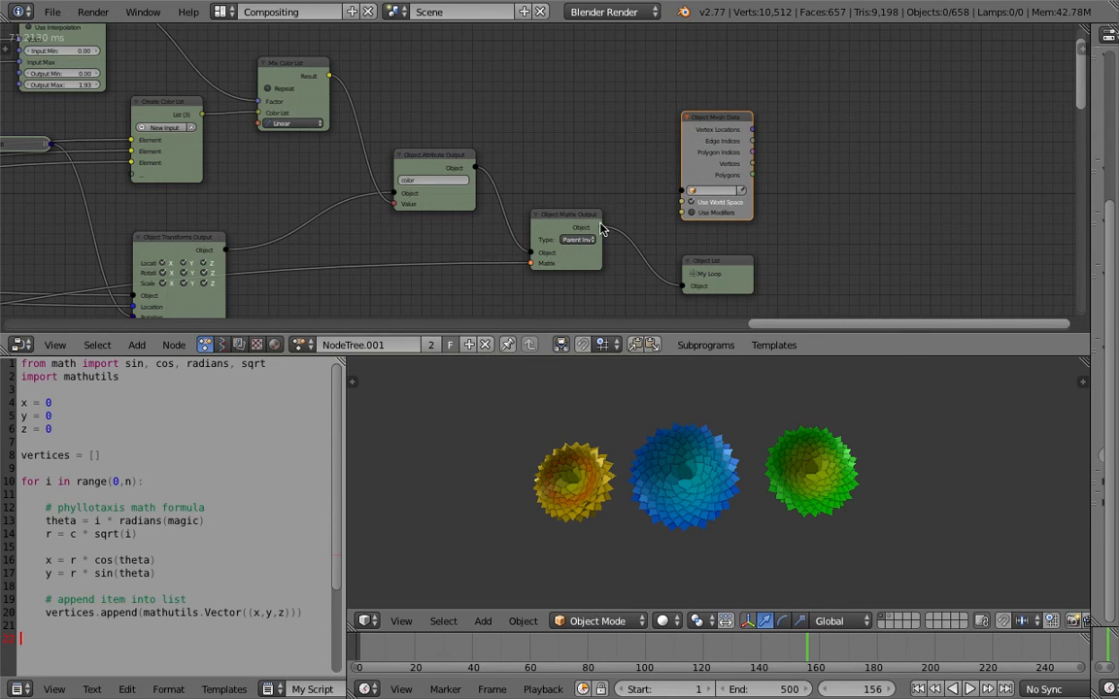
{"action": "left_click", "coordinate": [700, 274]}
{"action": "left_click_drag", "start_coordinate": [677, 279], "coordinate": [680, 283]}
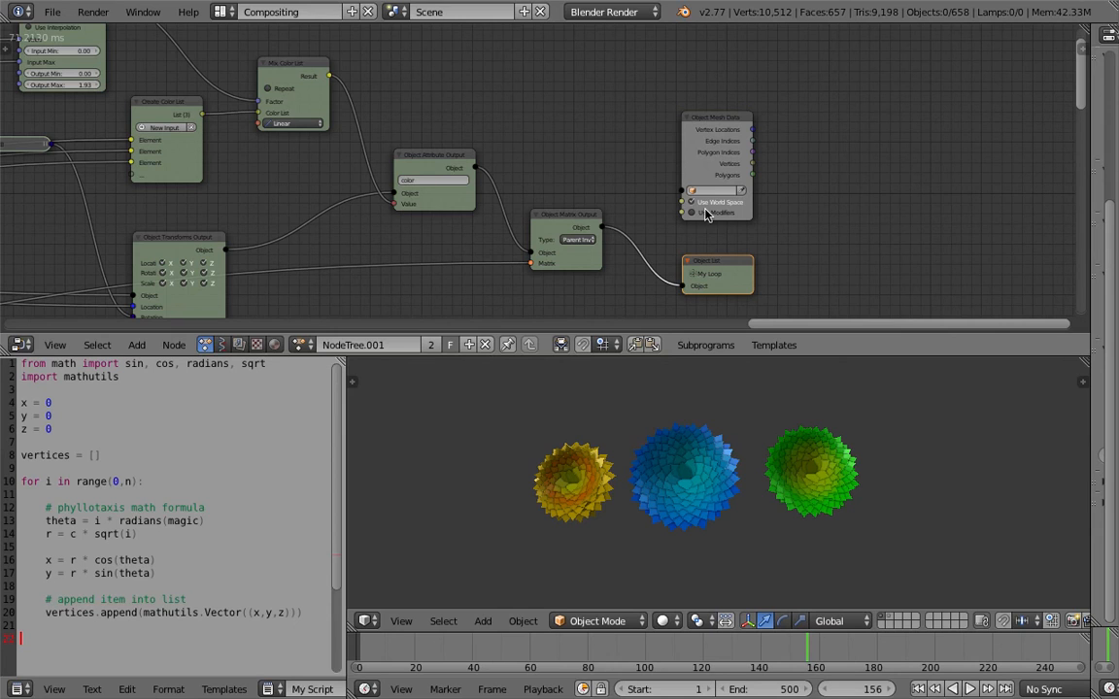
{"action": "left_click_drag", "start_coordinate": [720, 122], "coordinate": [734, 118]}
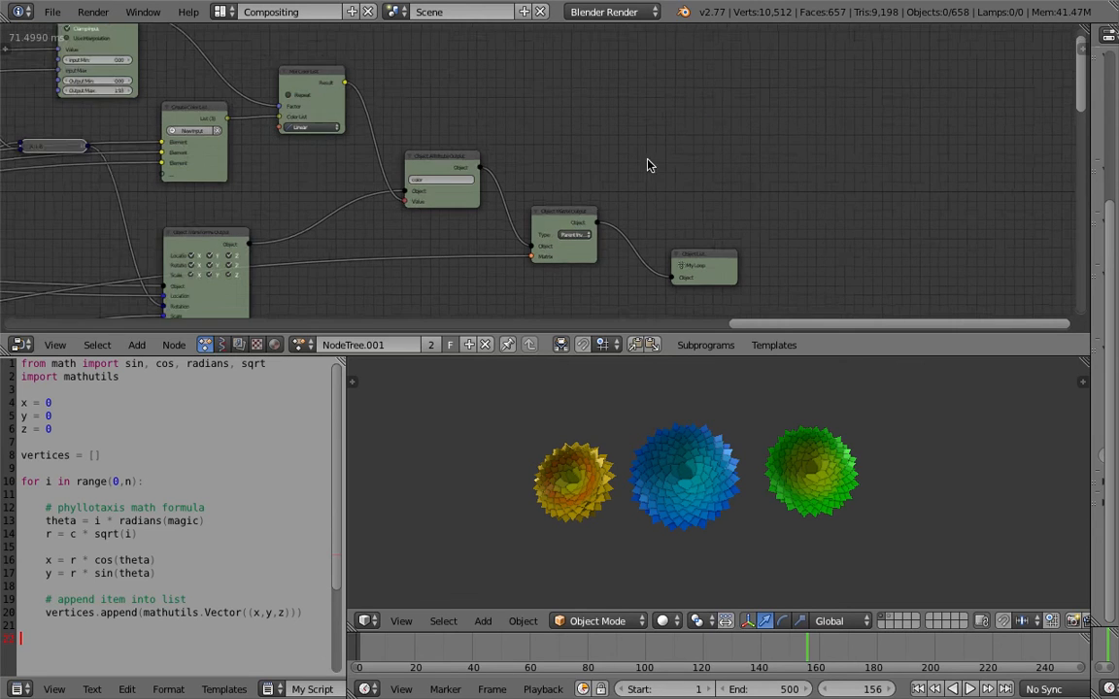
- Save the file over its existing version
{"action": "key", "text": "Home"}
{"action": "key", "text": "ctrl+s"}
{"action": "left_click", "coordinate": [716, 167]}
- Show the flowers in wireframe and try to move a single petal of the green flower along the Z axis
{"action": "scroll", "coordinate": [675, 456], "scroll_direction": "up", "scroll_amount": 5}
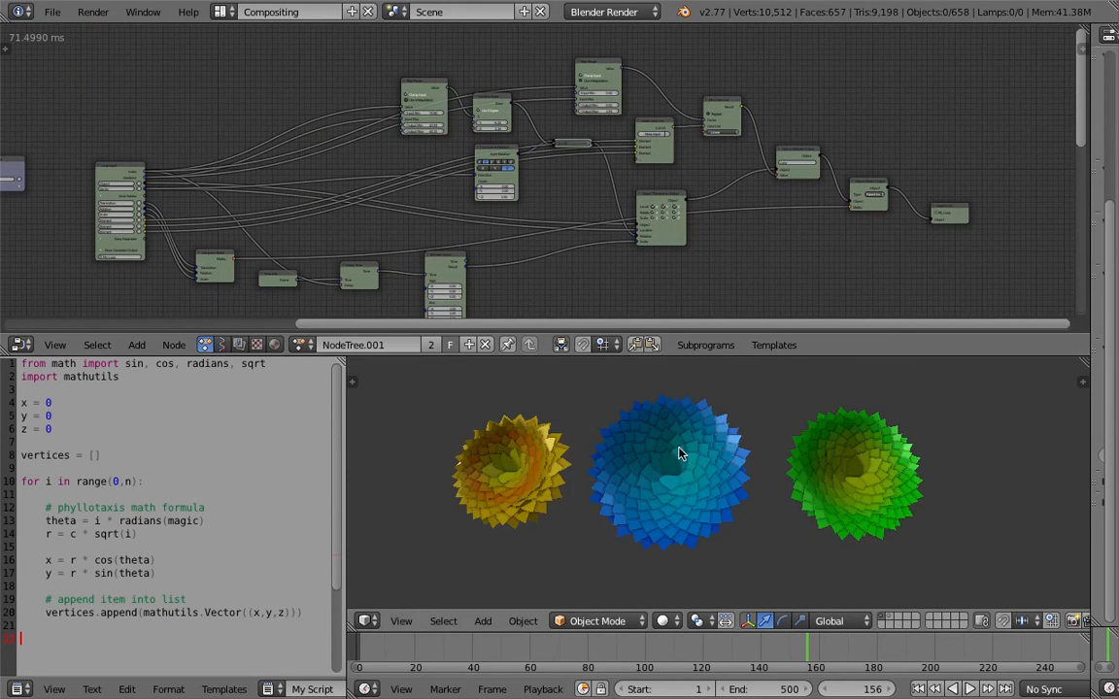
{"action": "key", "text": "z"}
{"action": "right_click", "coordinate": [723, 451]}
{"action": "right_click", "coordinate": [884, 462]}
{"action": "right_click", "coordinate": [931, 460]}
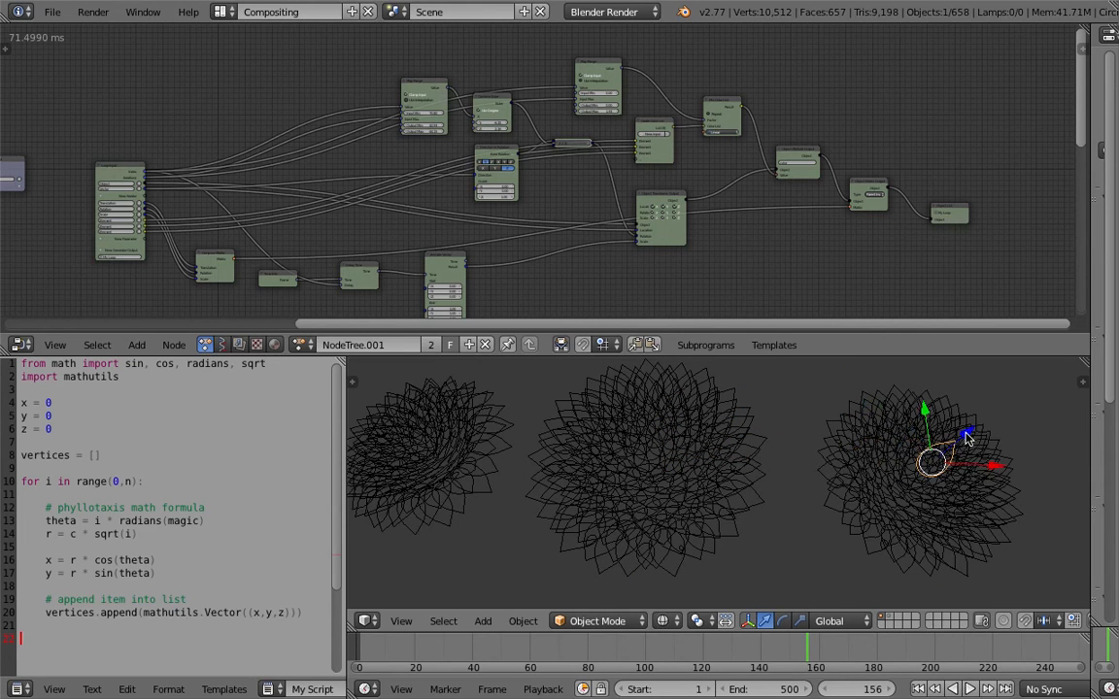
{"action": "key", "text": "g"}
{"action": "key", "text": "z"}
{"action": "left_click", "coordinate": [905, 425]}
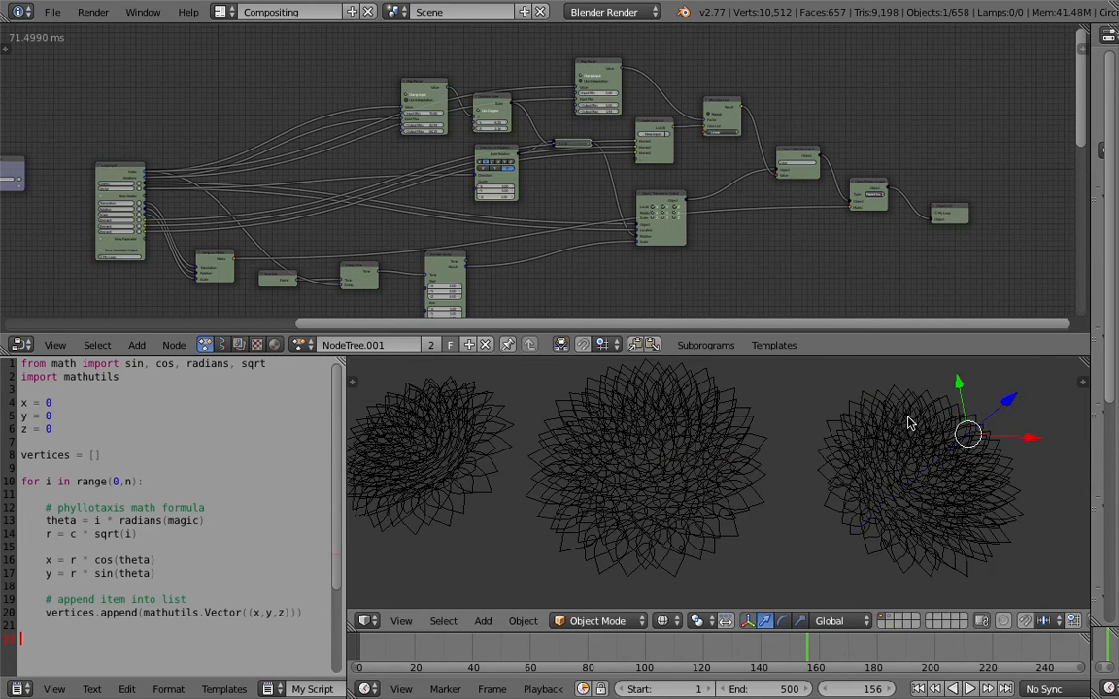
- Select another petal at the green flower's outer edge, inspect the wireframe flowers, and return to solid shading
{"action": "middle_click_drag", "start_coordinate": [921, 425], "coordinate": [879, 427]}
{"action": "scroll", "coordinate": [879, 427], "scroll_direction": "down", "scroll_amount": 1}
{"action": "right_click", "coordinate": [822, 424]}
{"action": "right_click", "coordinate": [860, 449]}
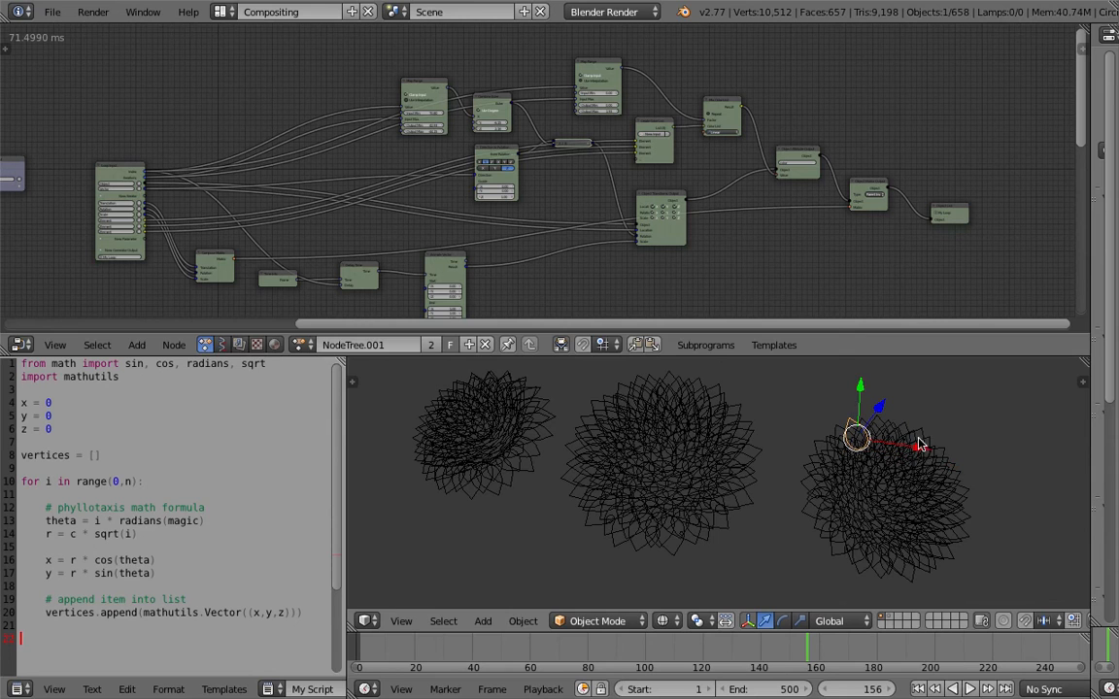
{"action": "middle_click_drag", "start_coordinate": [802, 453], "coordinate": [714, 425]}
{"action": "scroll", "coordinate": [714, 424], "scroll_direction": "down", "scroll_amount": 1}
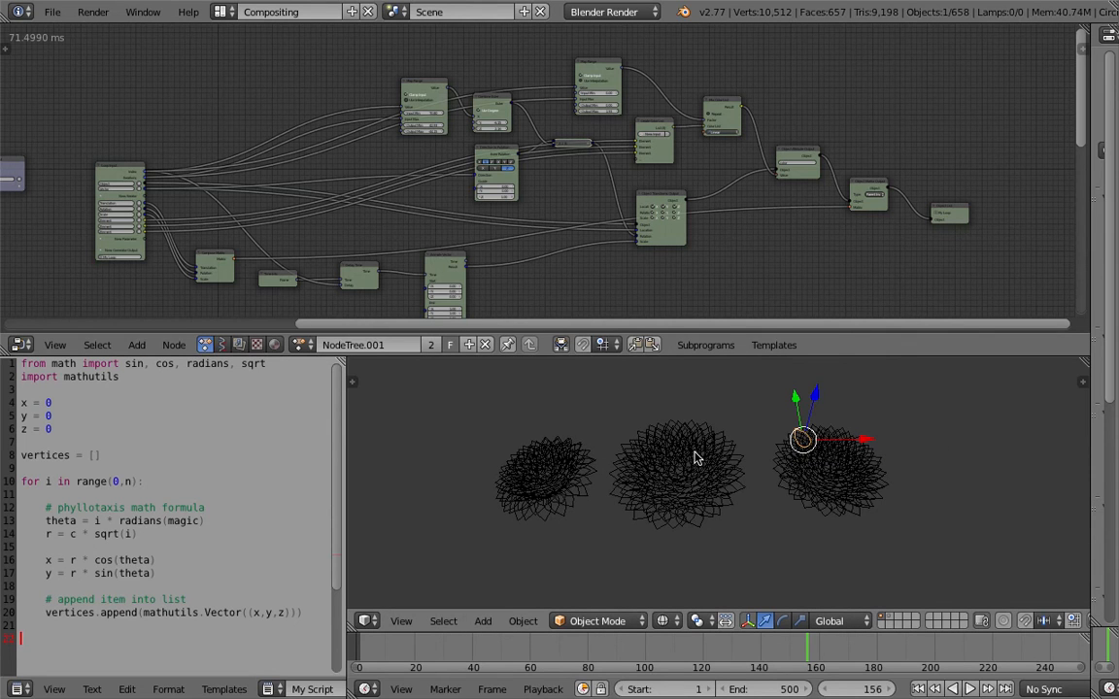
{"action": "scroll", "coordinate": [674, 469], "scroll_direction": "up", "scroll_amount": 2}
{"action": "mouse_move", "coordinate": [678, 482]}
{"action": "middle_mouse_down"}
{"action": "mouse_move", "coordinate": [674, 470]}
{"action": "mouse_move", "coordinate": [670, 477]}
{"action": "middle_mouse_up"}
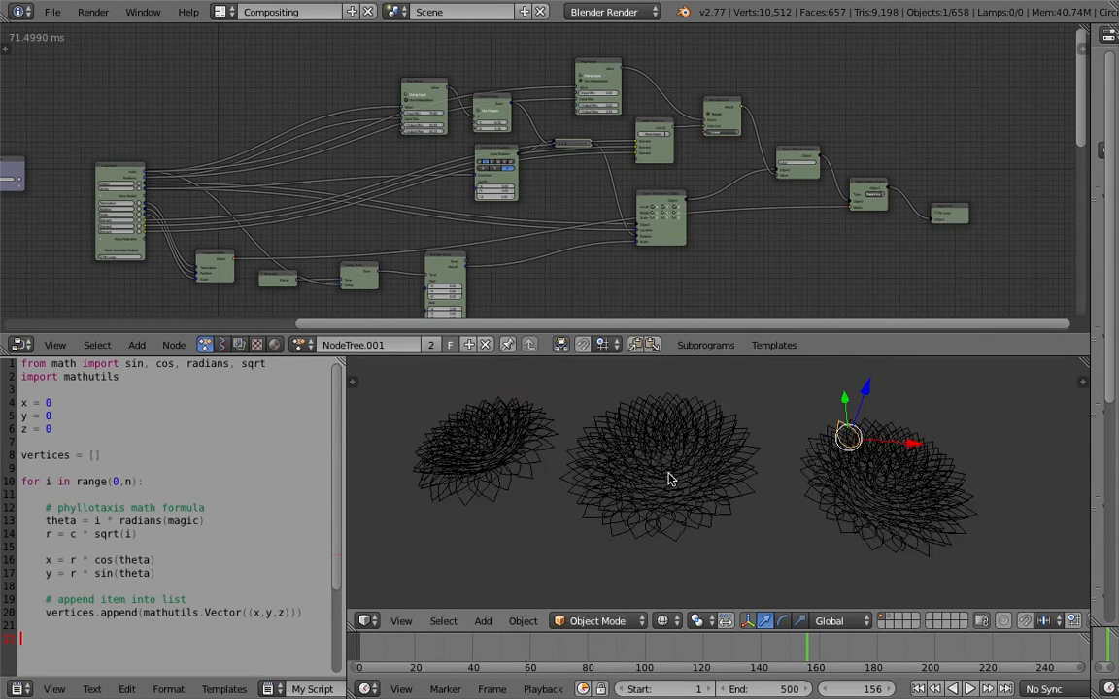
{"action": "key", "text": "z"}
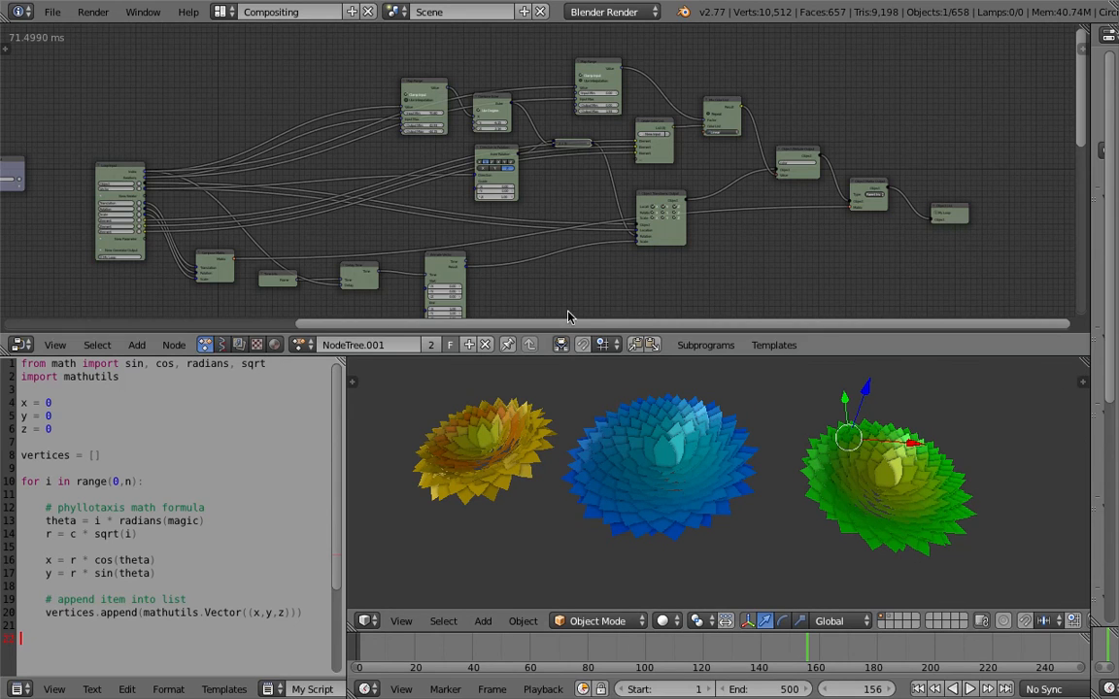
- Make the node editor area taller so the three flower setups show together with the Sunflower group and its loop
{"action": "scroll", "coordinate": [194, 215], "scroll_direction": "down", "scroll_amount": 8}
{"action": "middle_click_drag", "start_coordinate": [111, 240], "coordinate": [427, 192]}
{"action": "scroll", "coordinate": [370, 131], "scroll_direction": "up", "scroll_amount": 3}
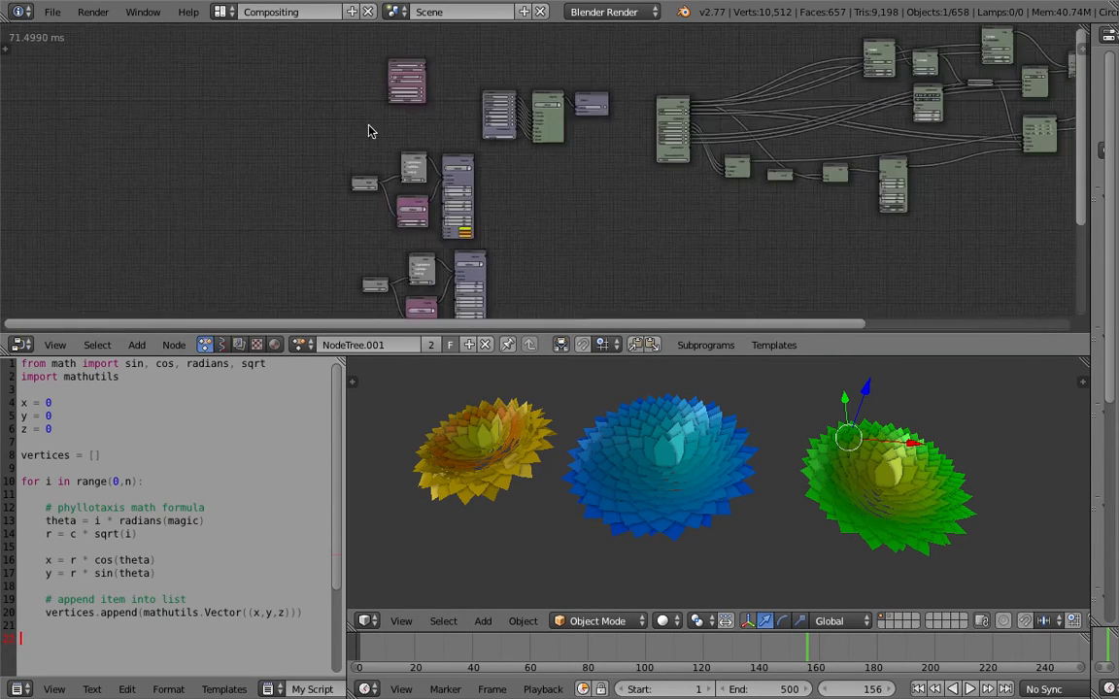
{"action": "middle_click_drag", "start_coordinate": [369, 130], "coordinate": [321, 49]}
{"action": "scroll", "coordinate": [320, 48], "scroll_direction": "down", "scroll_amount": 2}
{"action": "left_click_drag", "start_coordinate": [534, 357], "coordinate": [555, 440]}
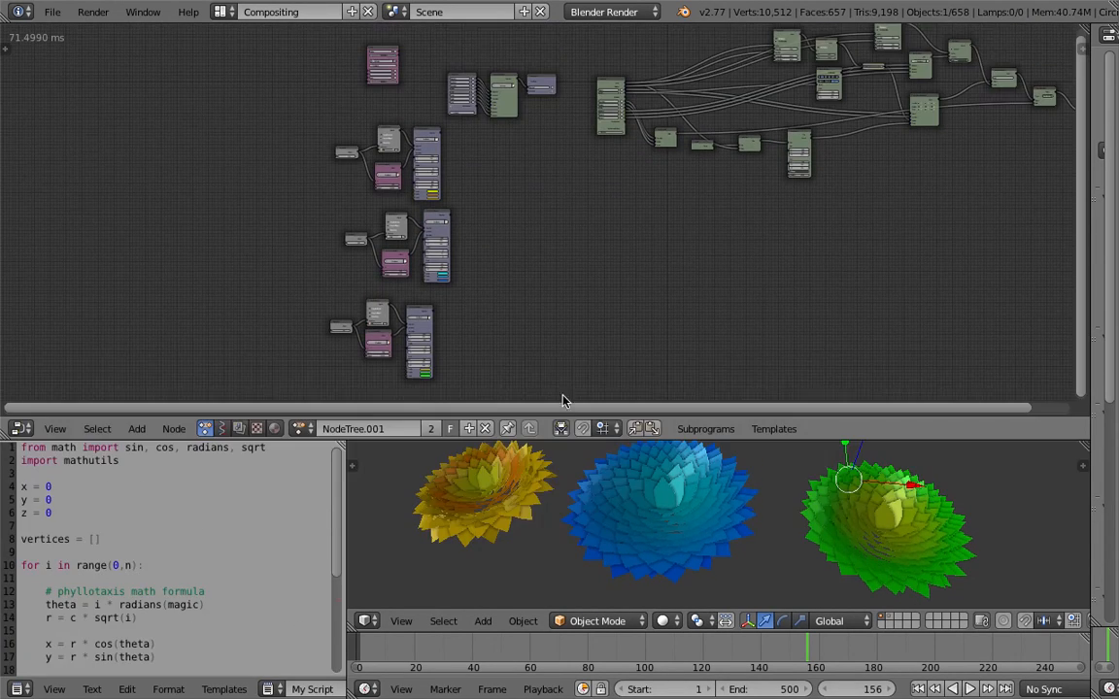
{"action": "scroll", "coordinate": [766, 537], "scroll_direction": "up", "scroll_amount": 2}
{"action": "middle_click_drag", "start_coordinate": [918, 513], "coordinate": [903, 518]}
{"action": "middle_click_drag", "start_coordinate": [519, 272], "coordinate": [536, 275]}
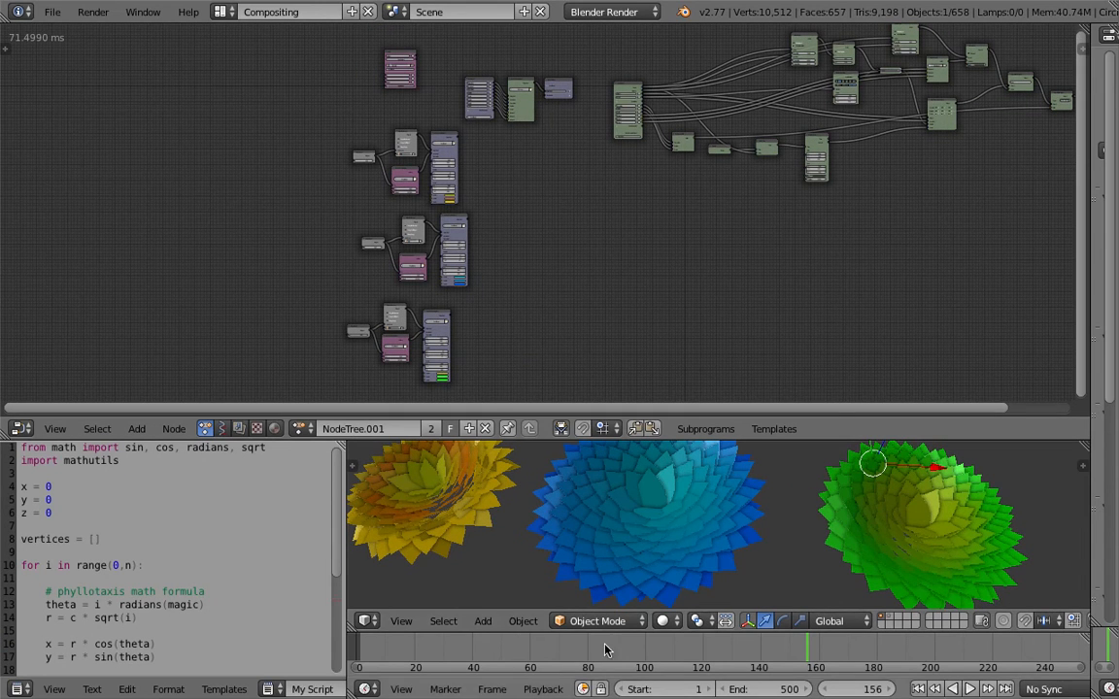
{"action": "middle_click_drag", "start_coordinate": [919, 520], "coordinate": [905, 468]}
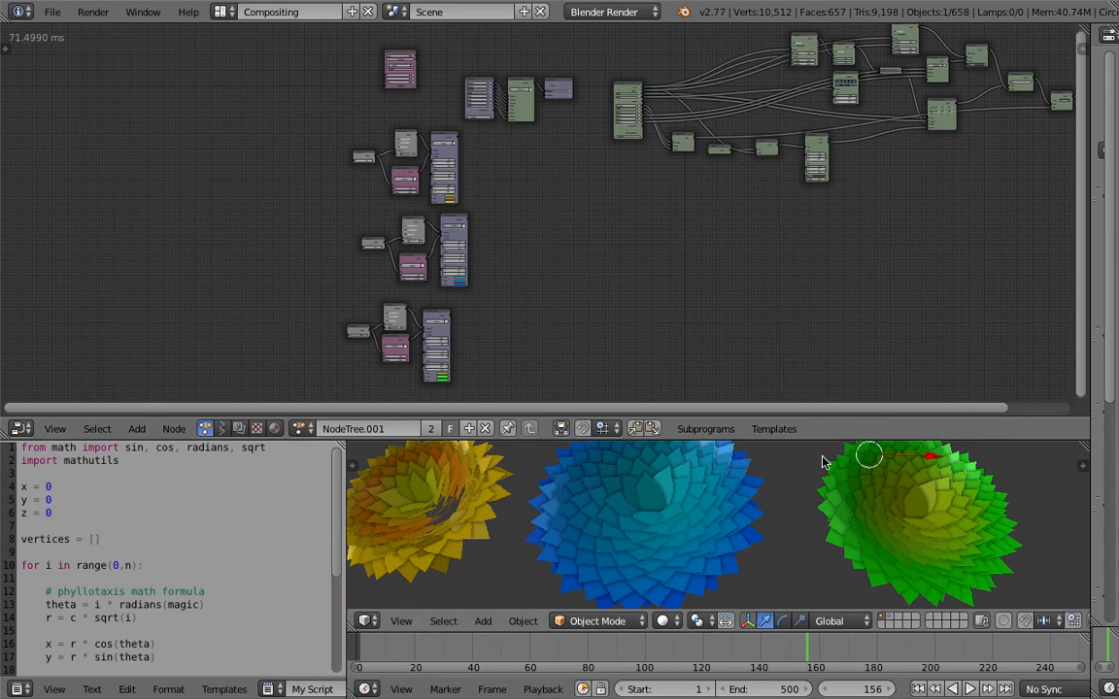
{"action": "left_click_drag", "start_coordinate": [843, 439], "coordinate": [842, 400]}
- Examine the solid-shaded yellow, blue and green flowers from several viewing angles
{"action": "scroll", "coordinate": [857, 450], "scroll_direction": "down", "scroll_amount": 2}
{"action": "middle_click_drag", "start_coordinate": [861, 452], "coordinate": [841, 468]}
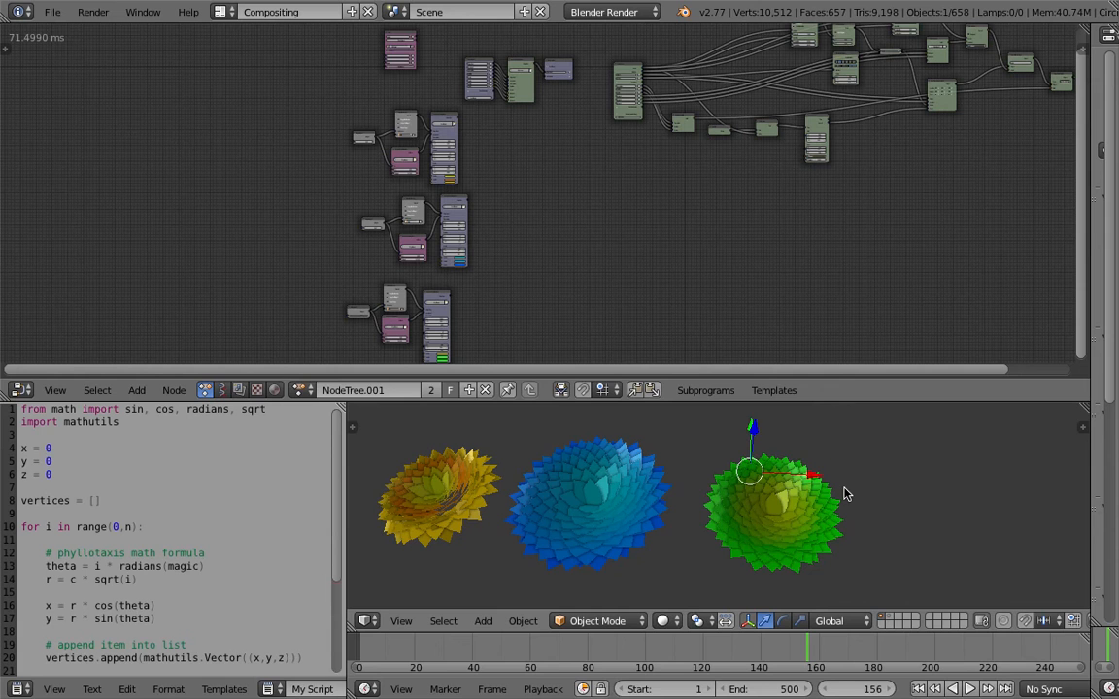
{"action": "middle_click_drag", "start_coordinate": [814, 490], "coordinate": [732, 488]}
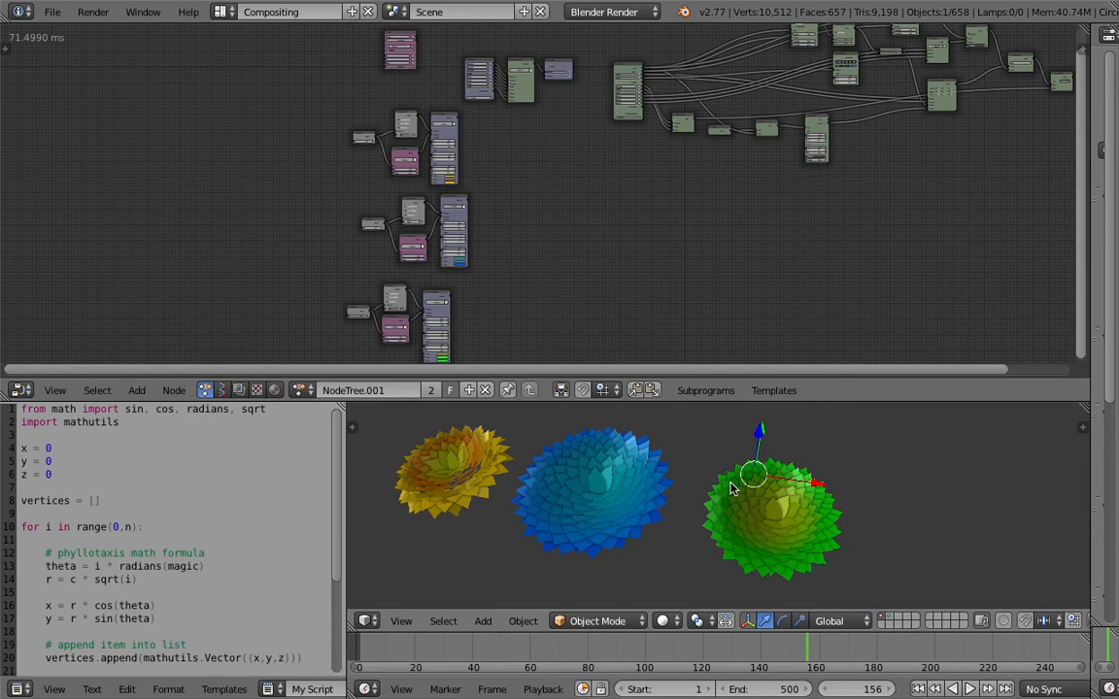
{"action": "middle_click_drag", "start_coordinate": [583, 482], "coordinate": [754, 463]}
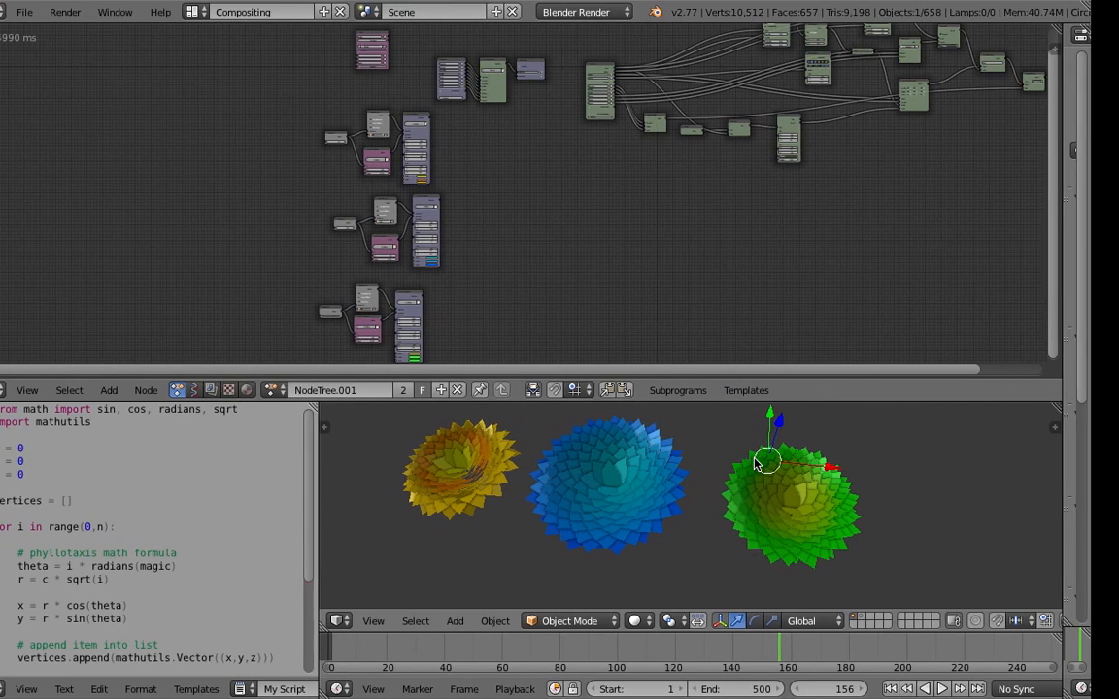
{"action": "middle_click_drag", "start_coordinate": [684, 459], "coordinate": [641, 424]}
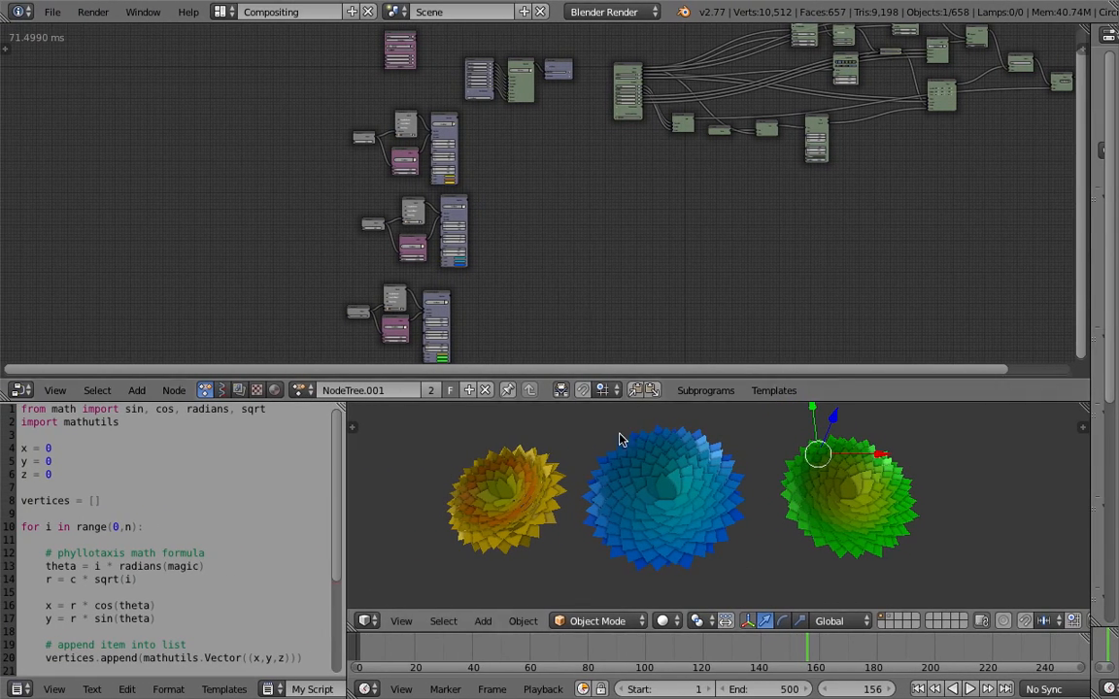
{"action": "middle_click_drag", "start_coordinate": [620, 440], "coordinate": [616, 443]}
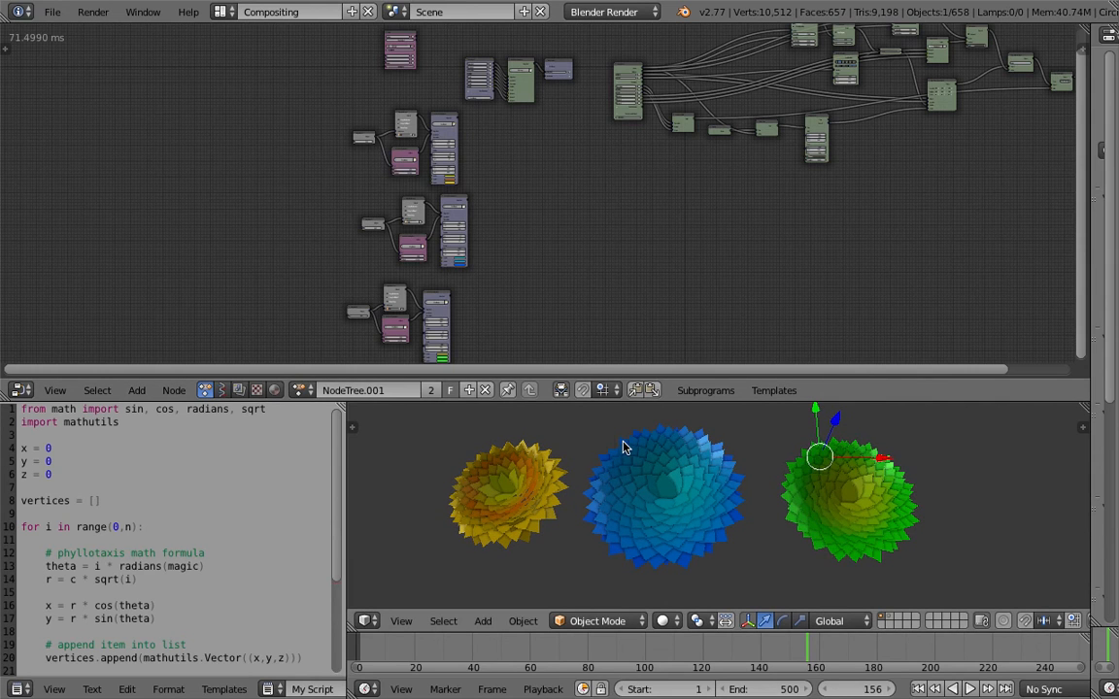